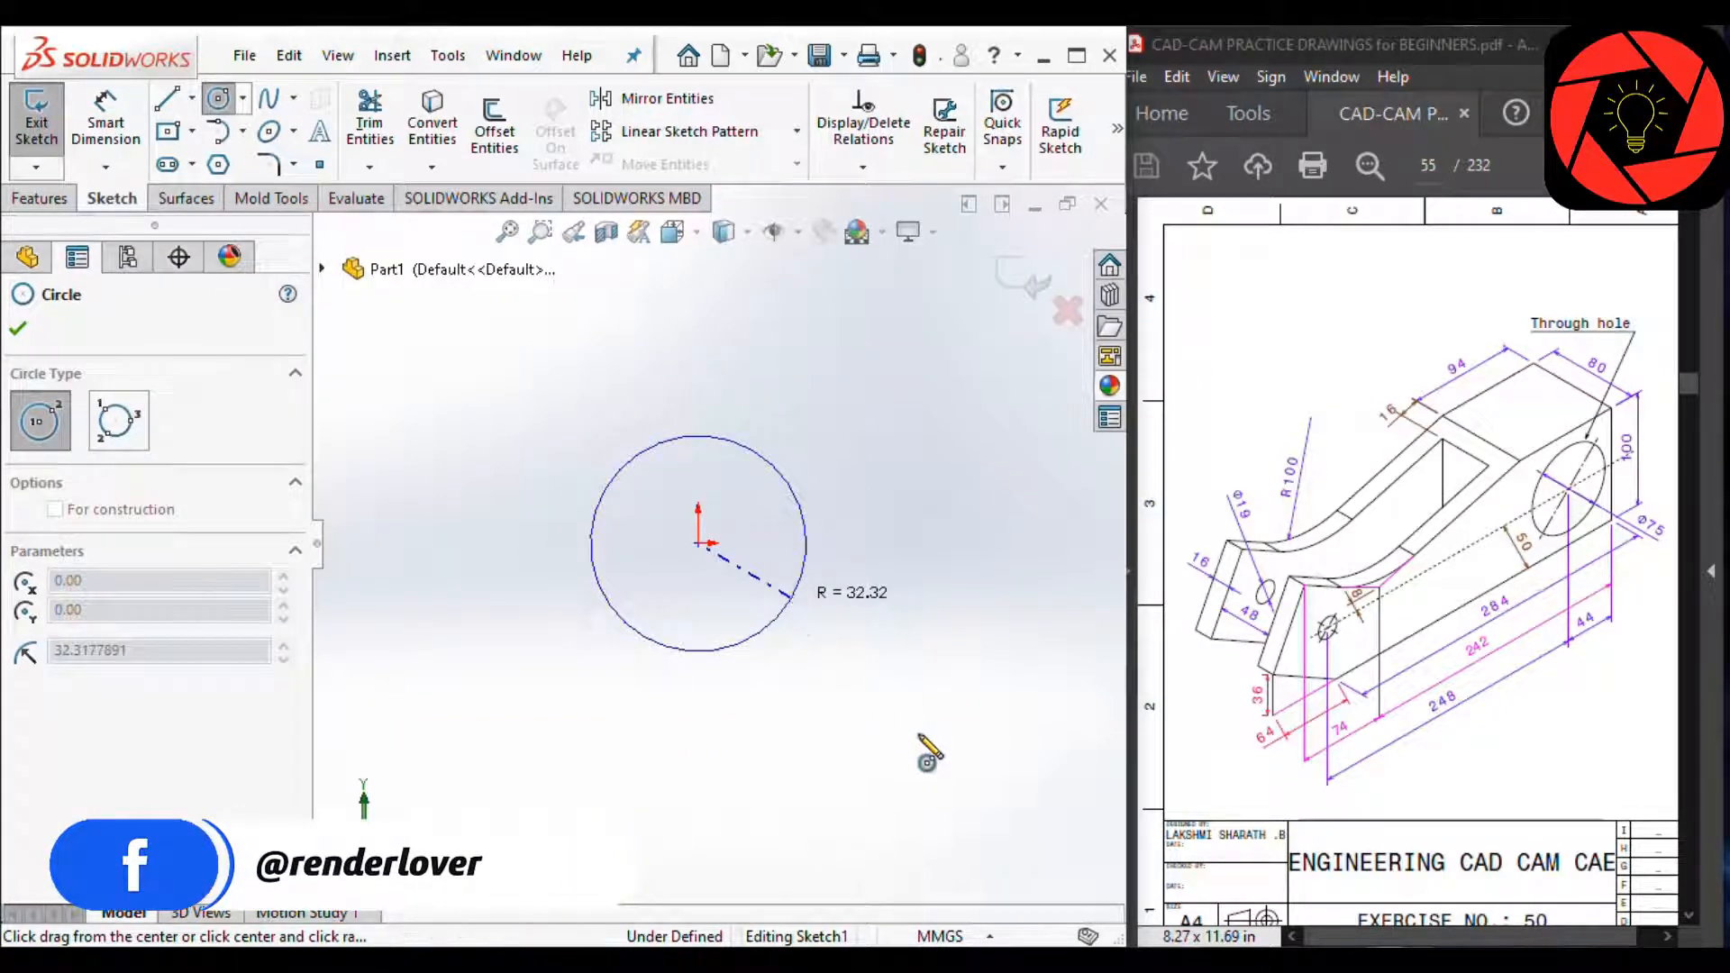
Step: Dimension the circle's diameter as 75 mm
{"action": "right_click_drag", "start_coordinate": [916, 696], "coordinate": [916, 529]}
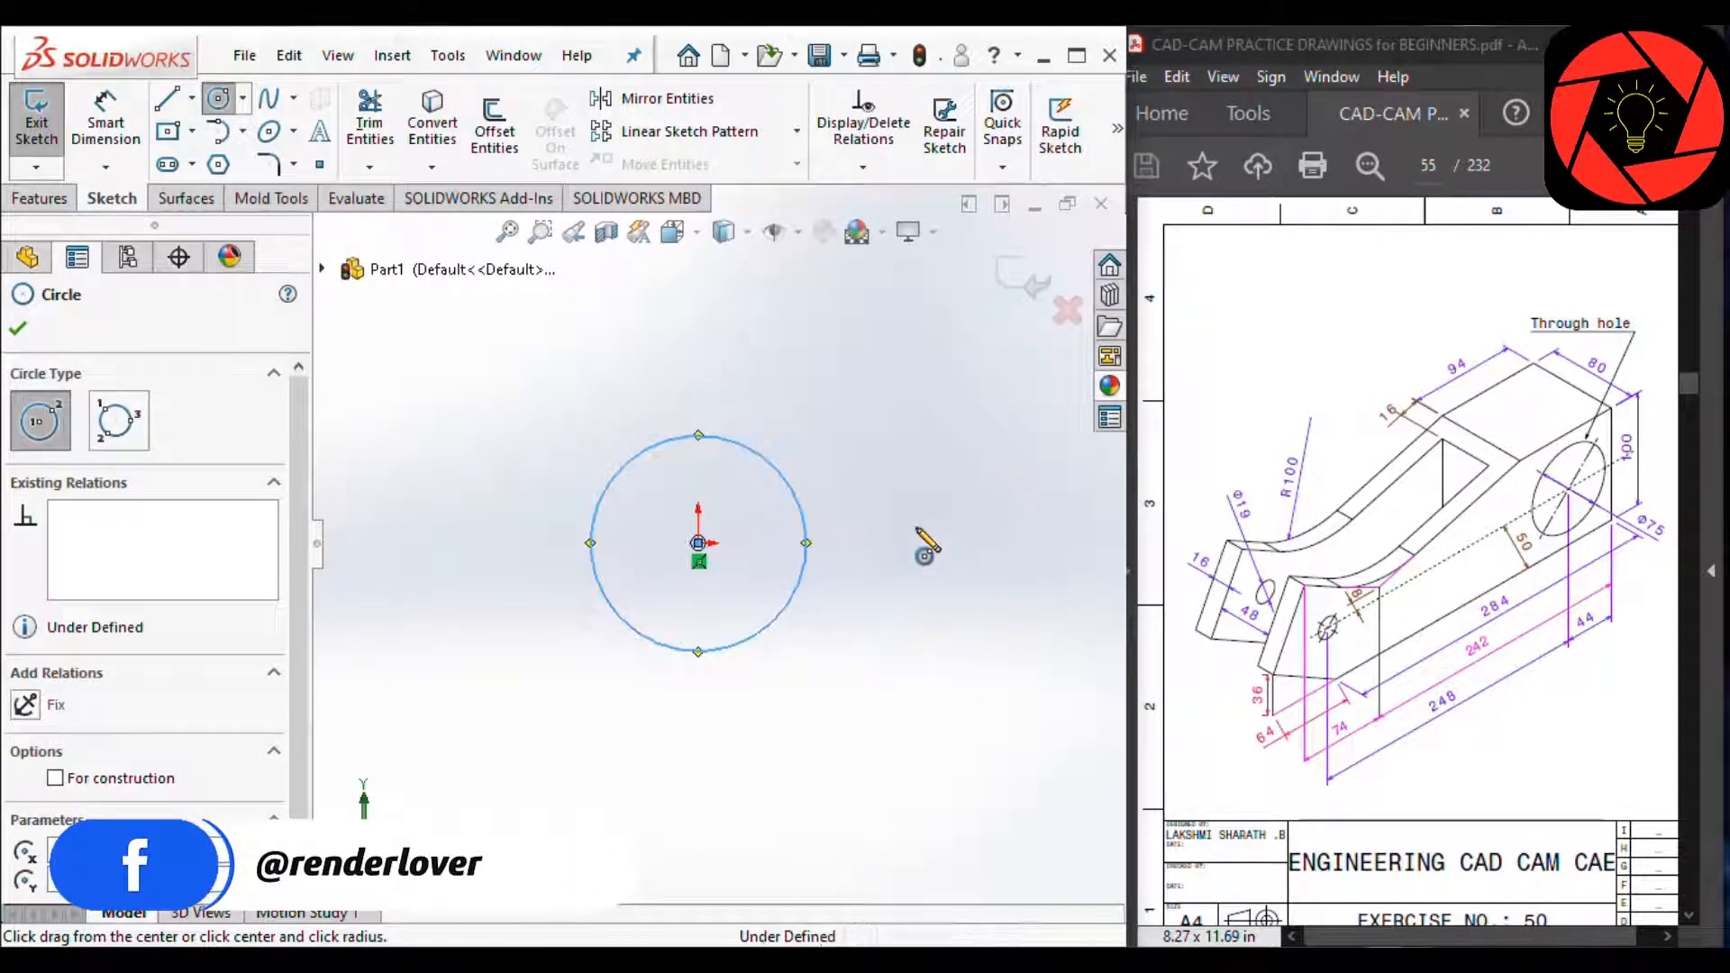
{"action": "left_click", "coordinate": [767, 453]}
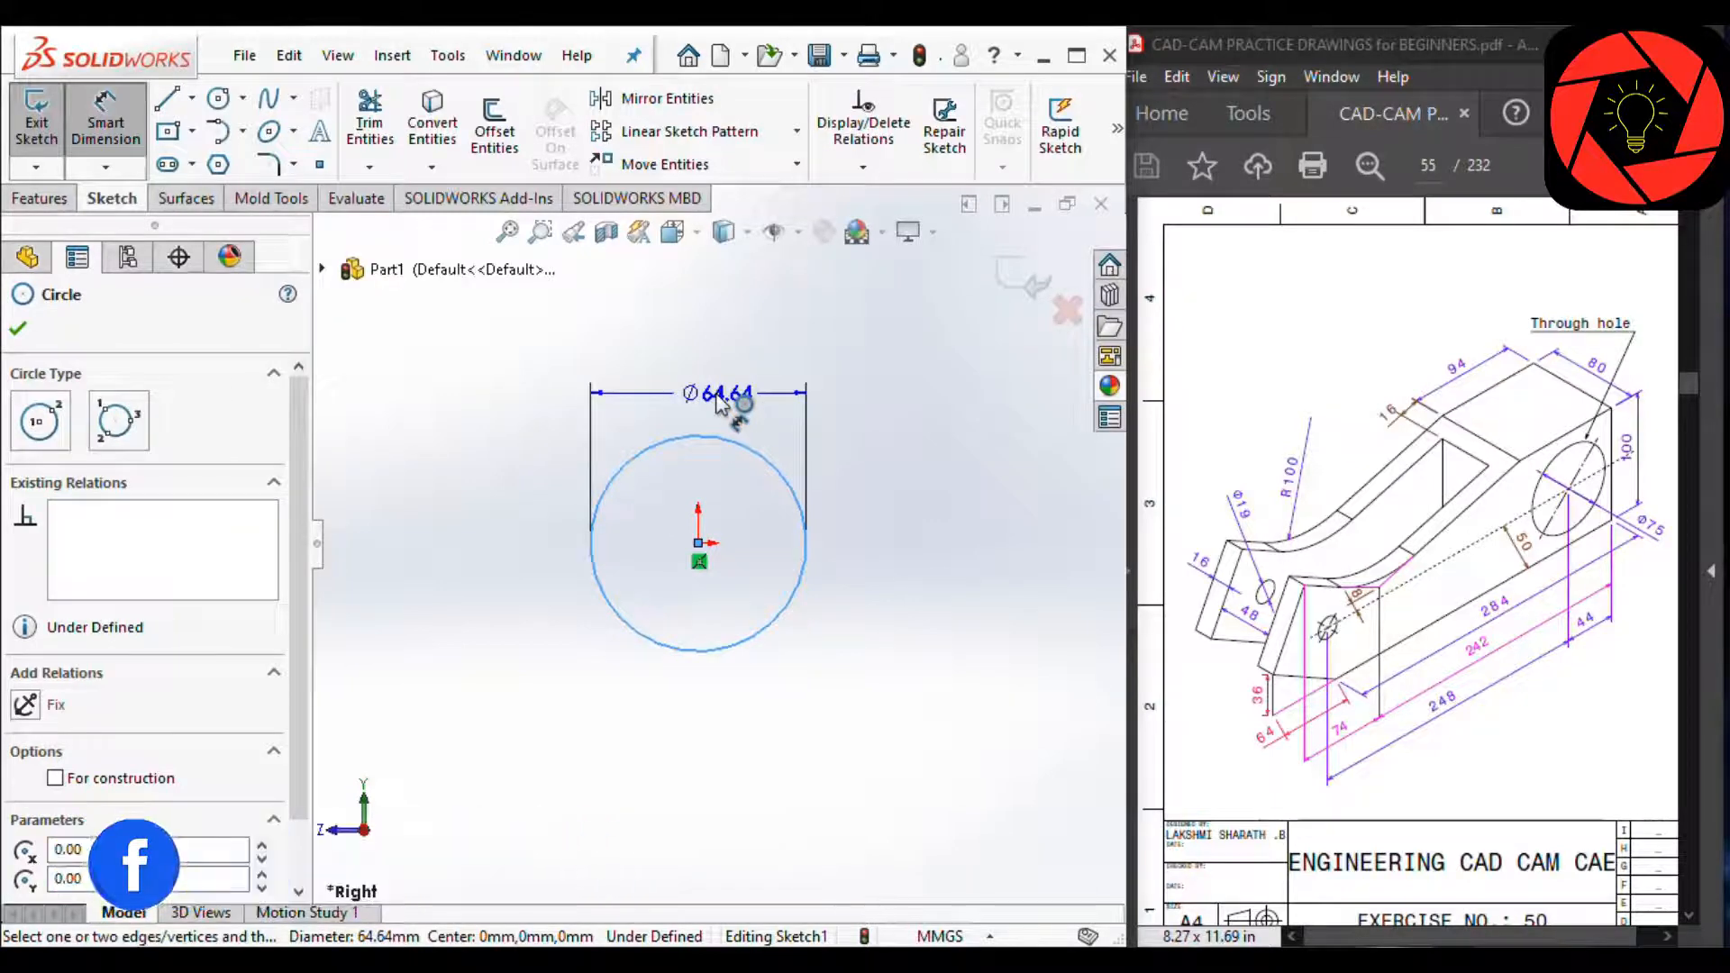
{"action": "left_click", "coordinate": [711, 383]}
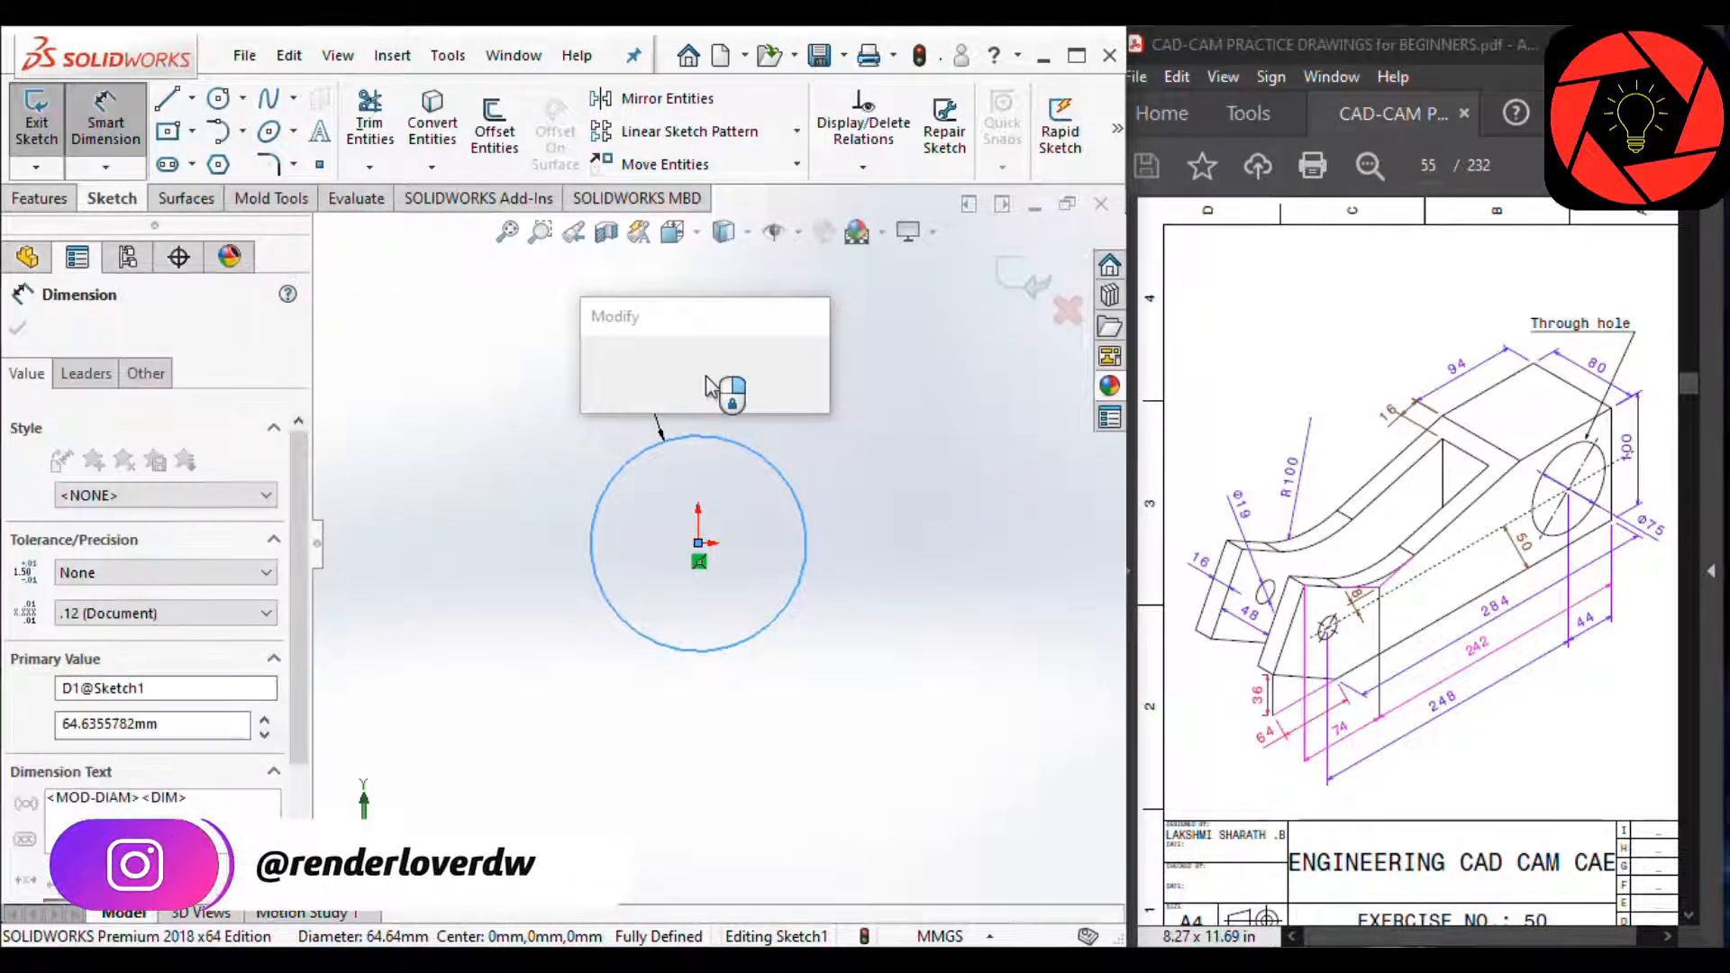
{"action": "type", "text": "75"}
{"action": "key", "text": "Return"}
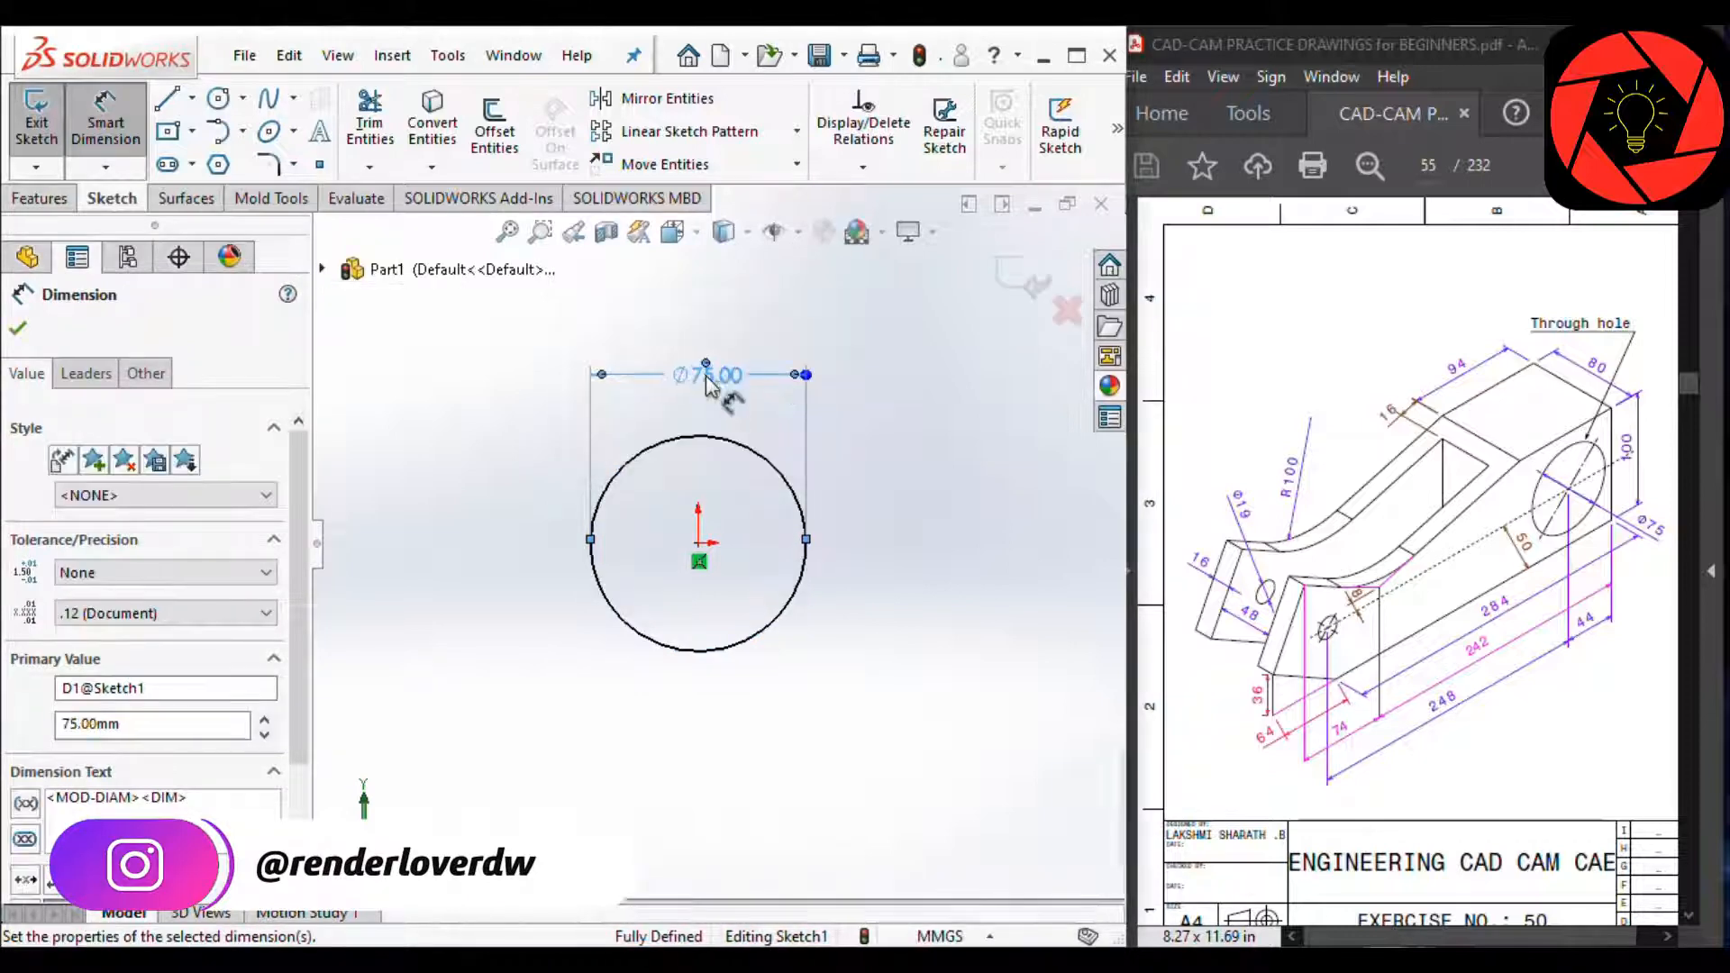
Step: Sketch connected lines: about 154 mm horizontal above the circle, about 164 mm vertically down its outer side, and about 580 mm horizontally below it
{"action": "scroll", "coordinate": [790, 531], "scroll_direction": "up", "scroll_amount": 1}
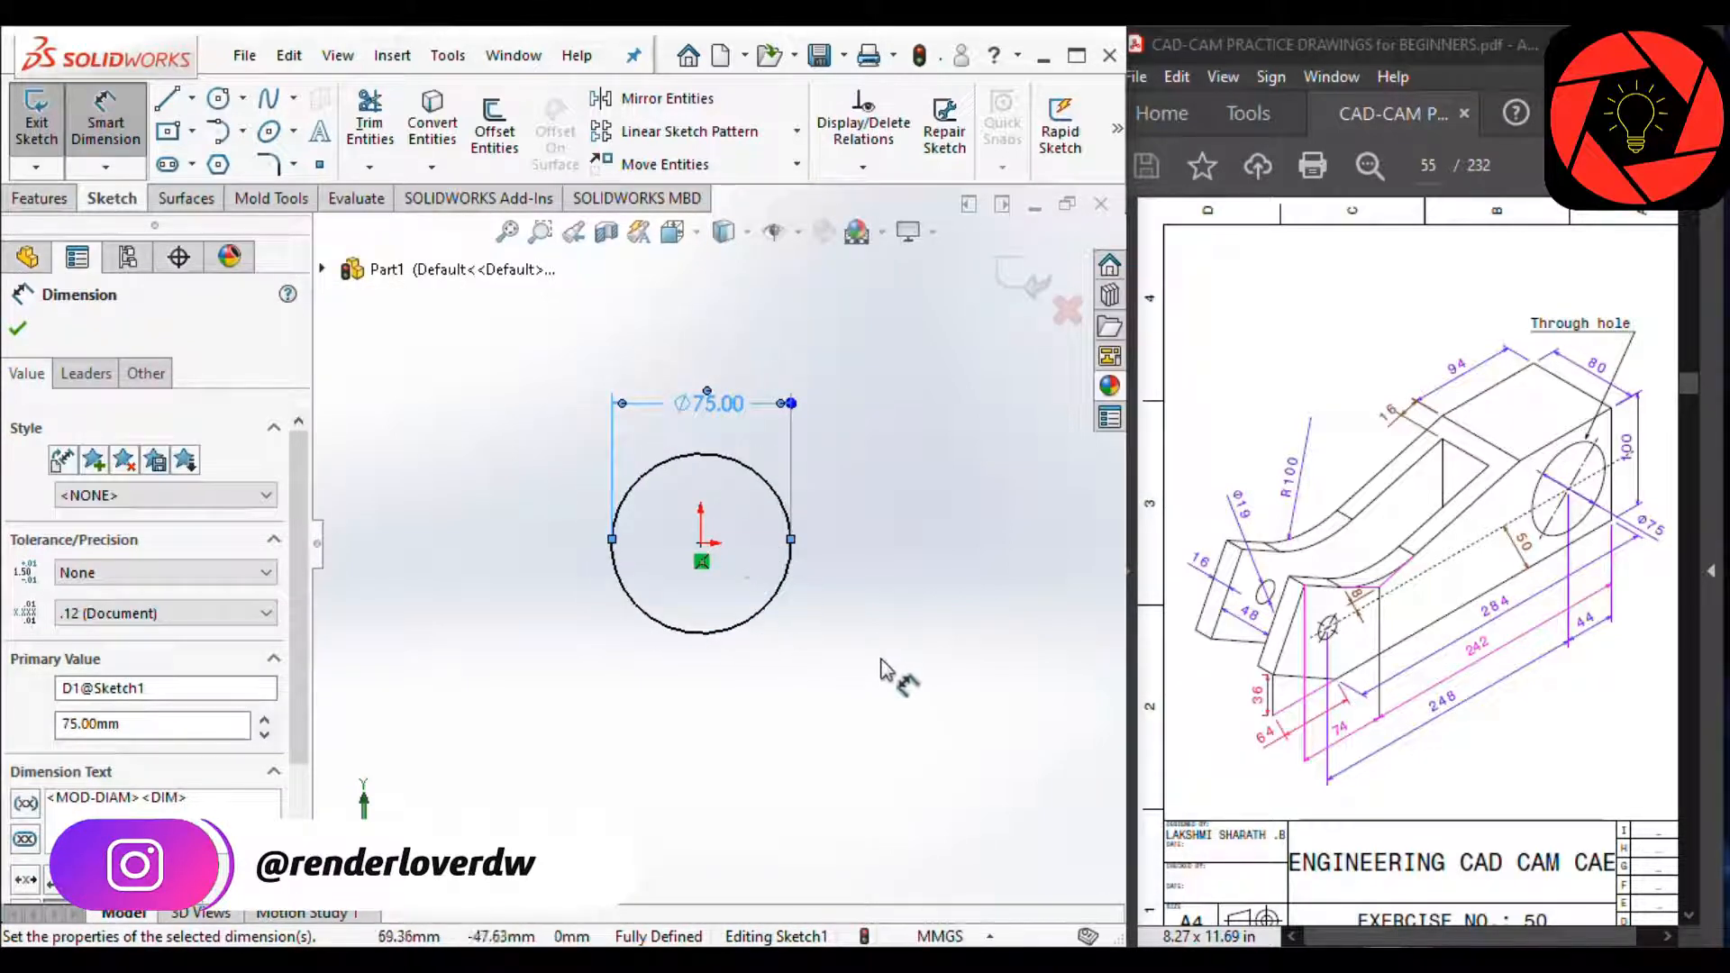
{"action": "key", "text": "l"}
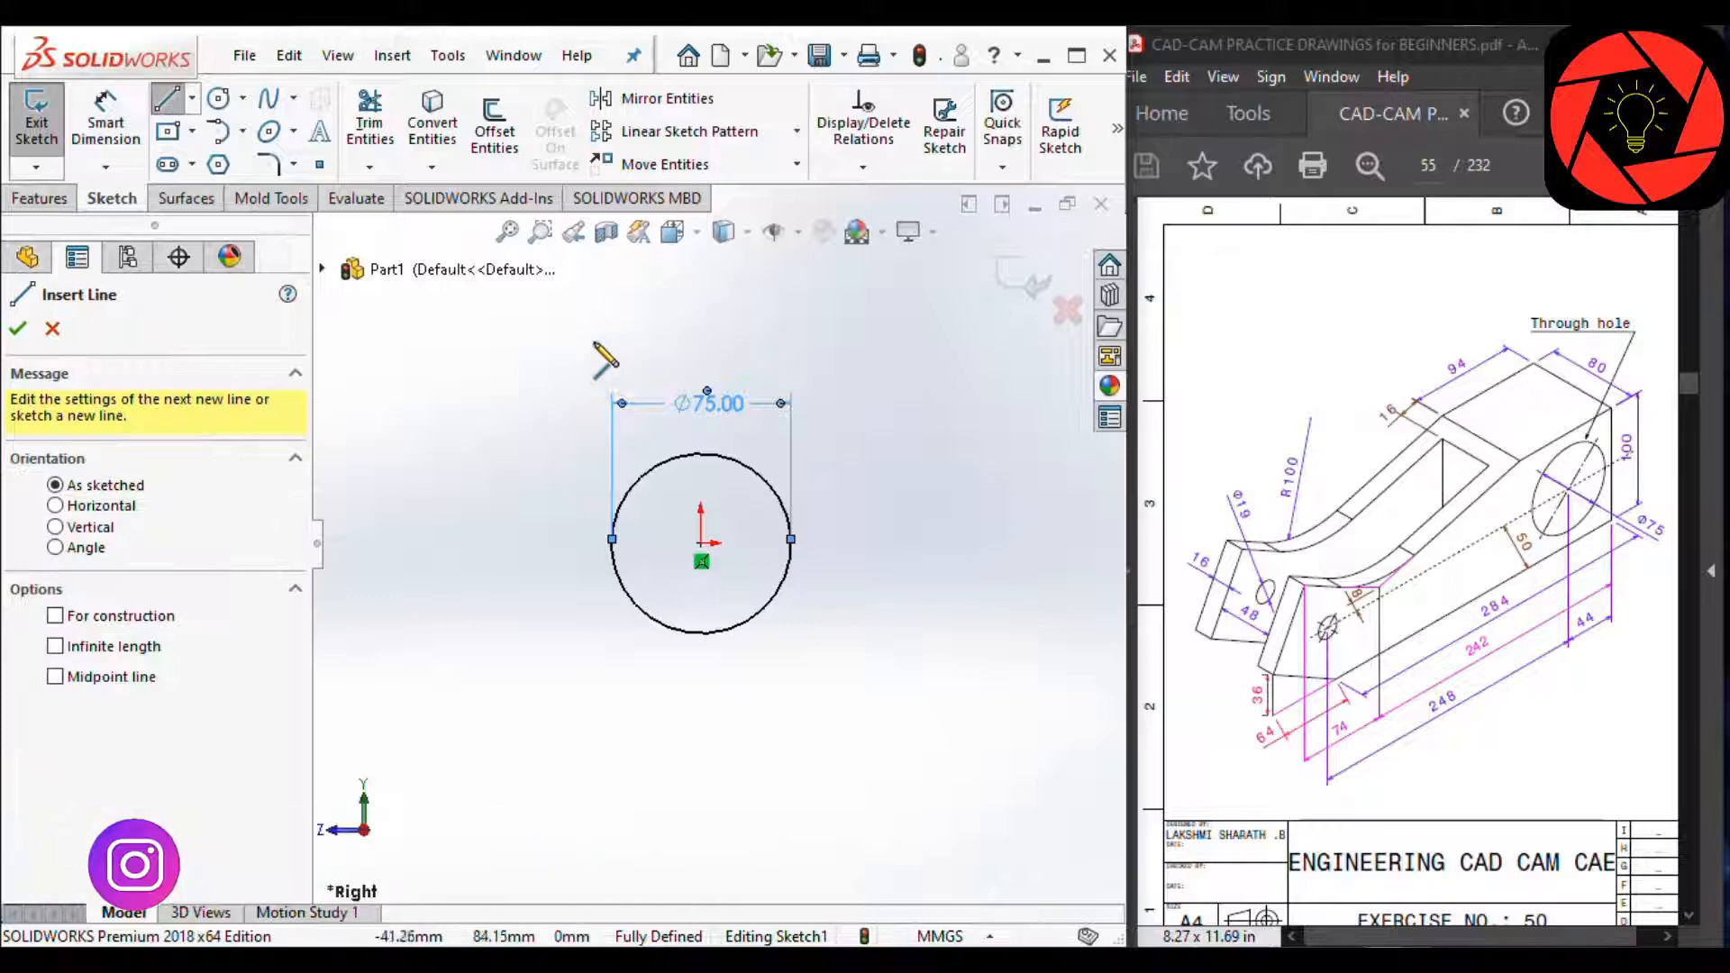
{"action": "left_click", "coordinate": [551, 331]}
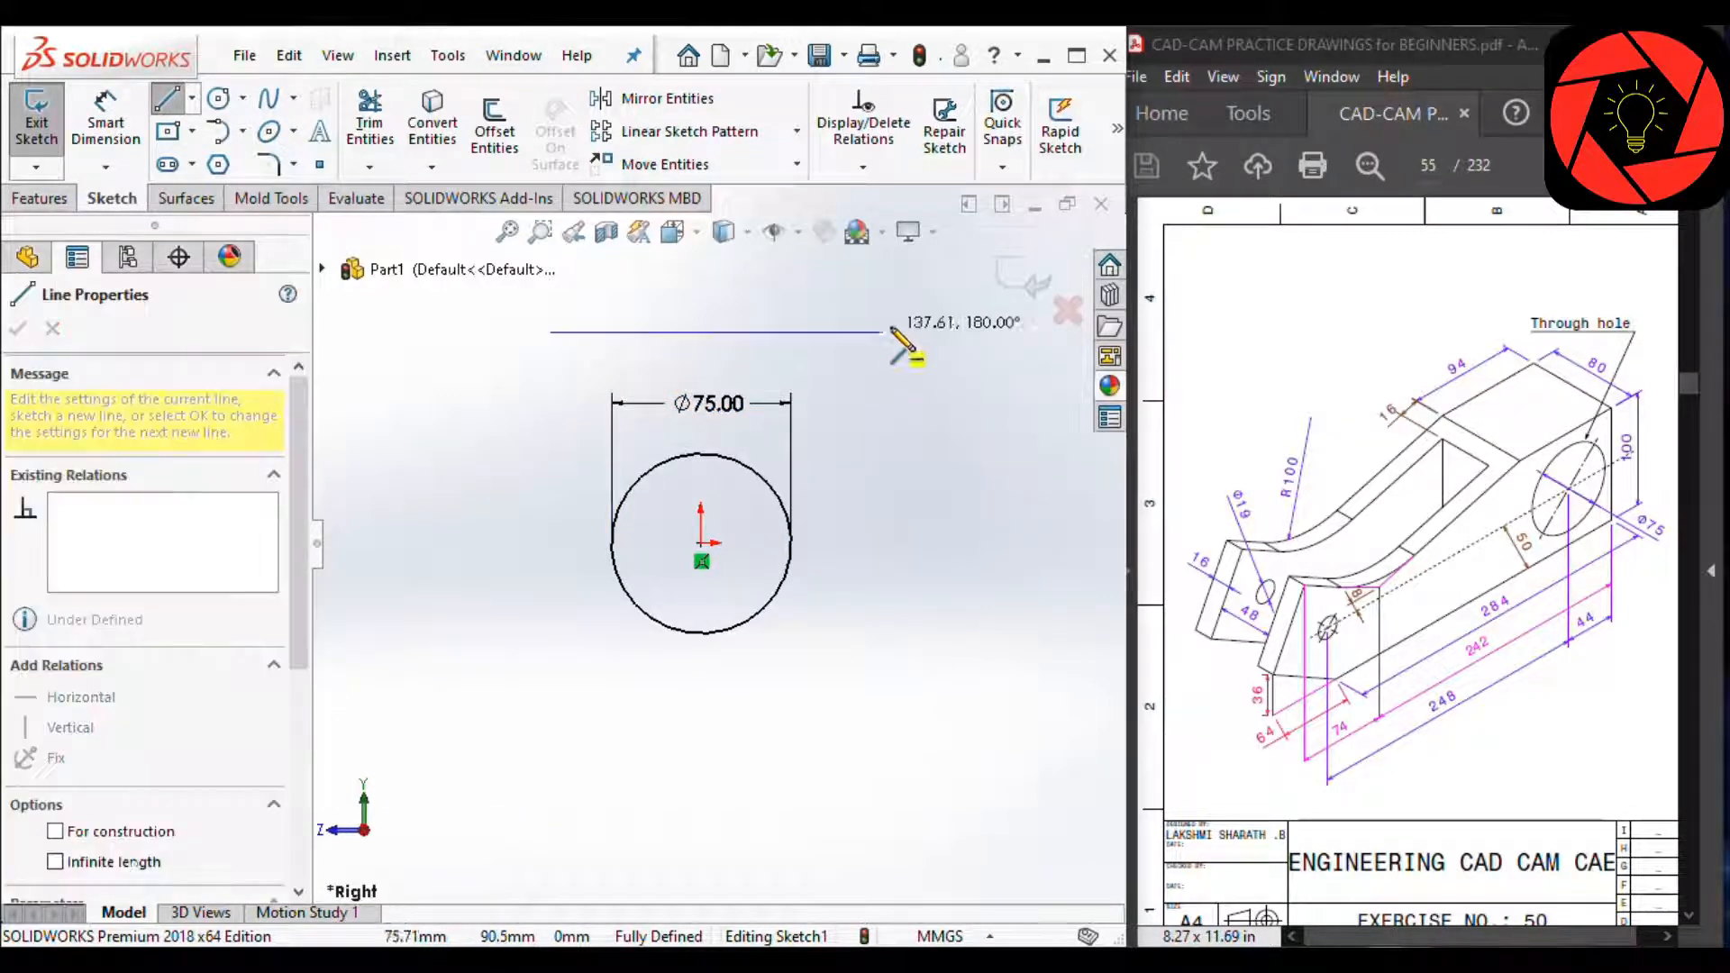
{"action": "left_click", "coordinate": [920, 331]}
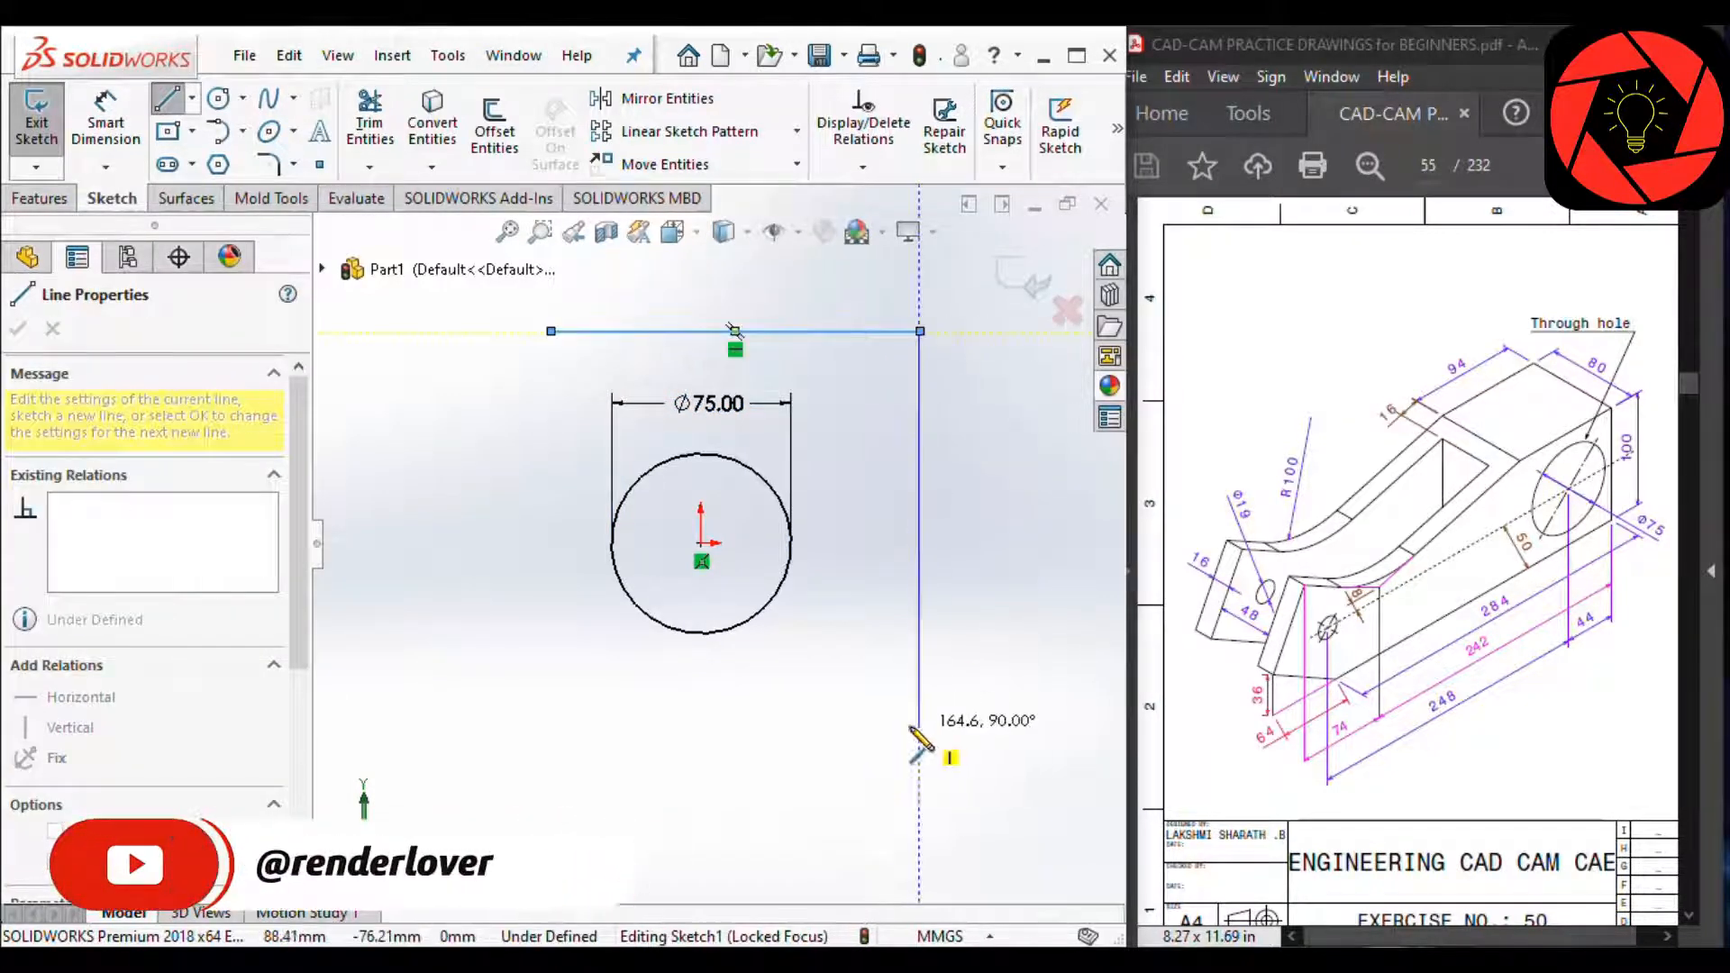
{"action": "left_click", "coordinate": [920, 723]}
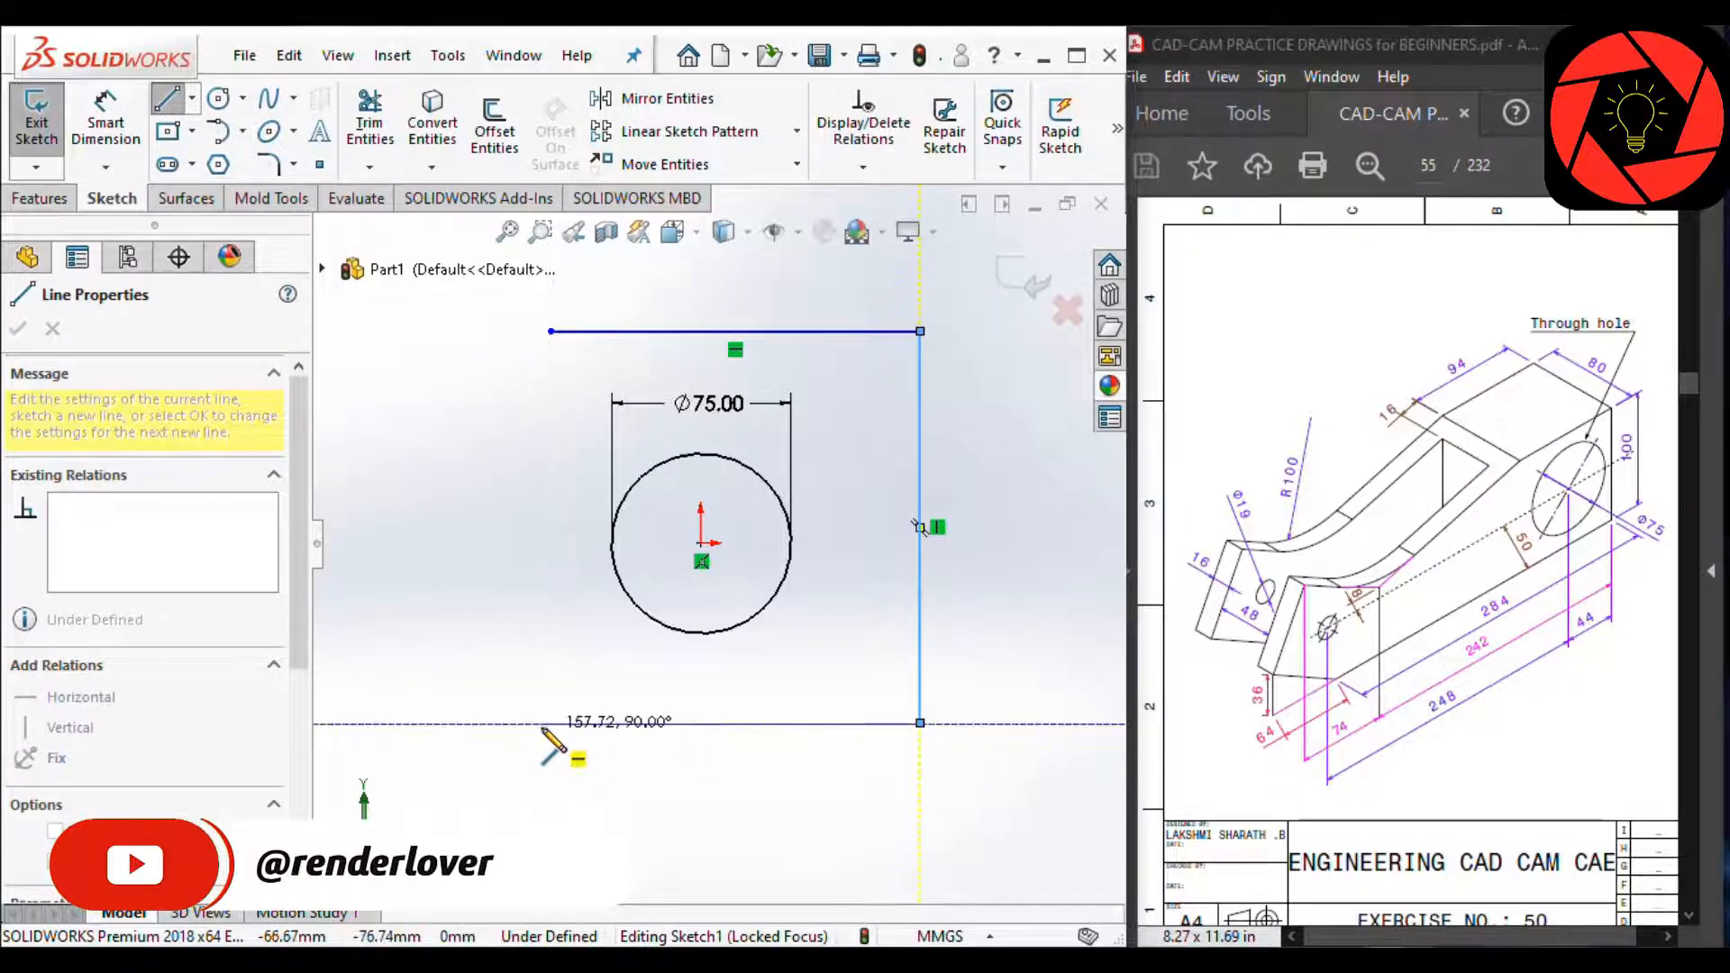
{"action": "scroll", "coordinate": [544, 730], "scroll_direction": "up", "scroll_amount": 6}
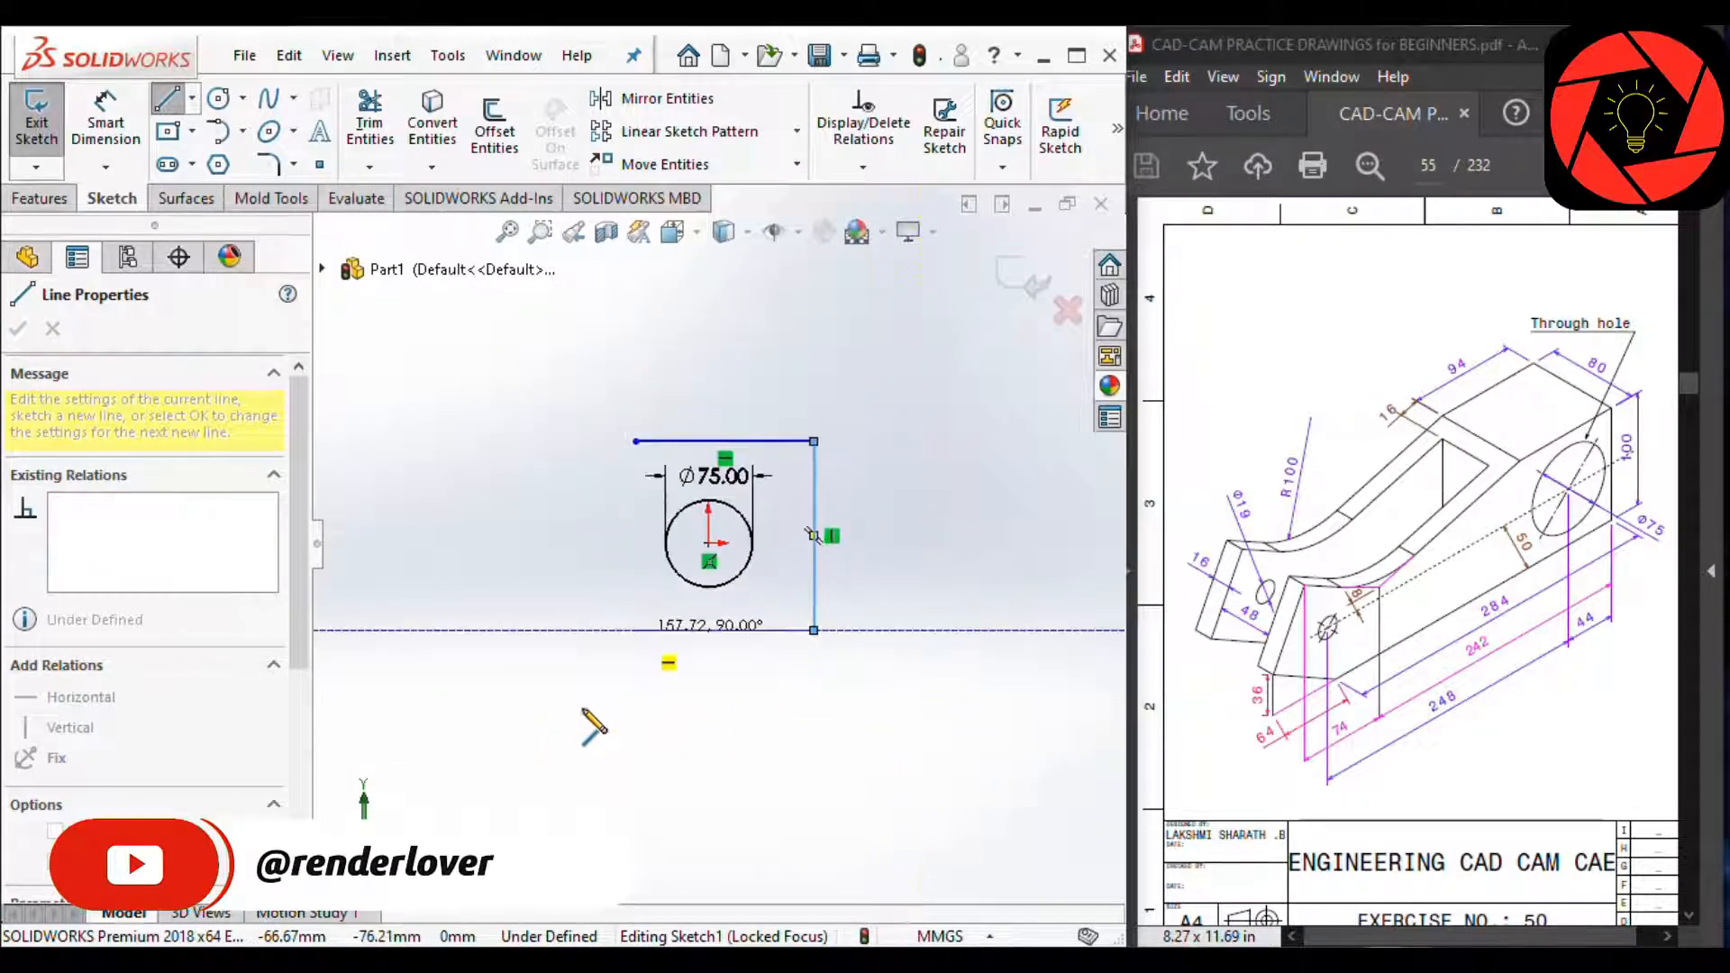
{"action": "scroll", "coordinate": [469, 612], "scroll_direction": "up", "scroll_amount": 2}
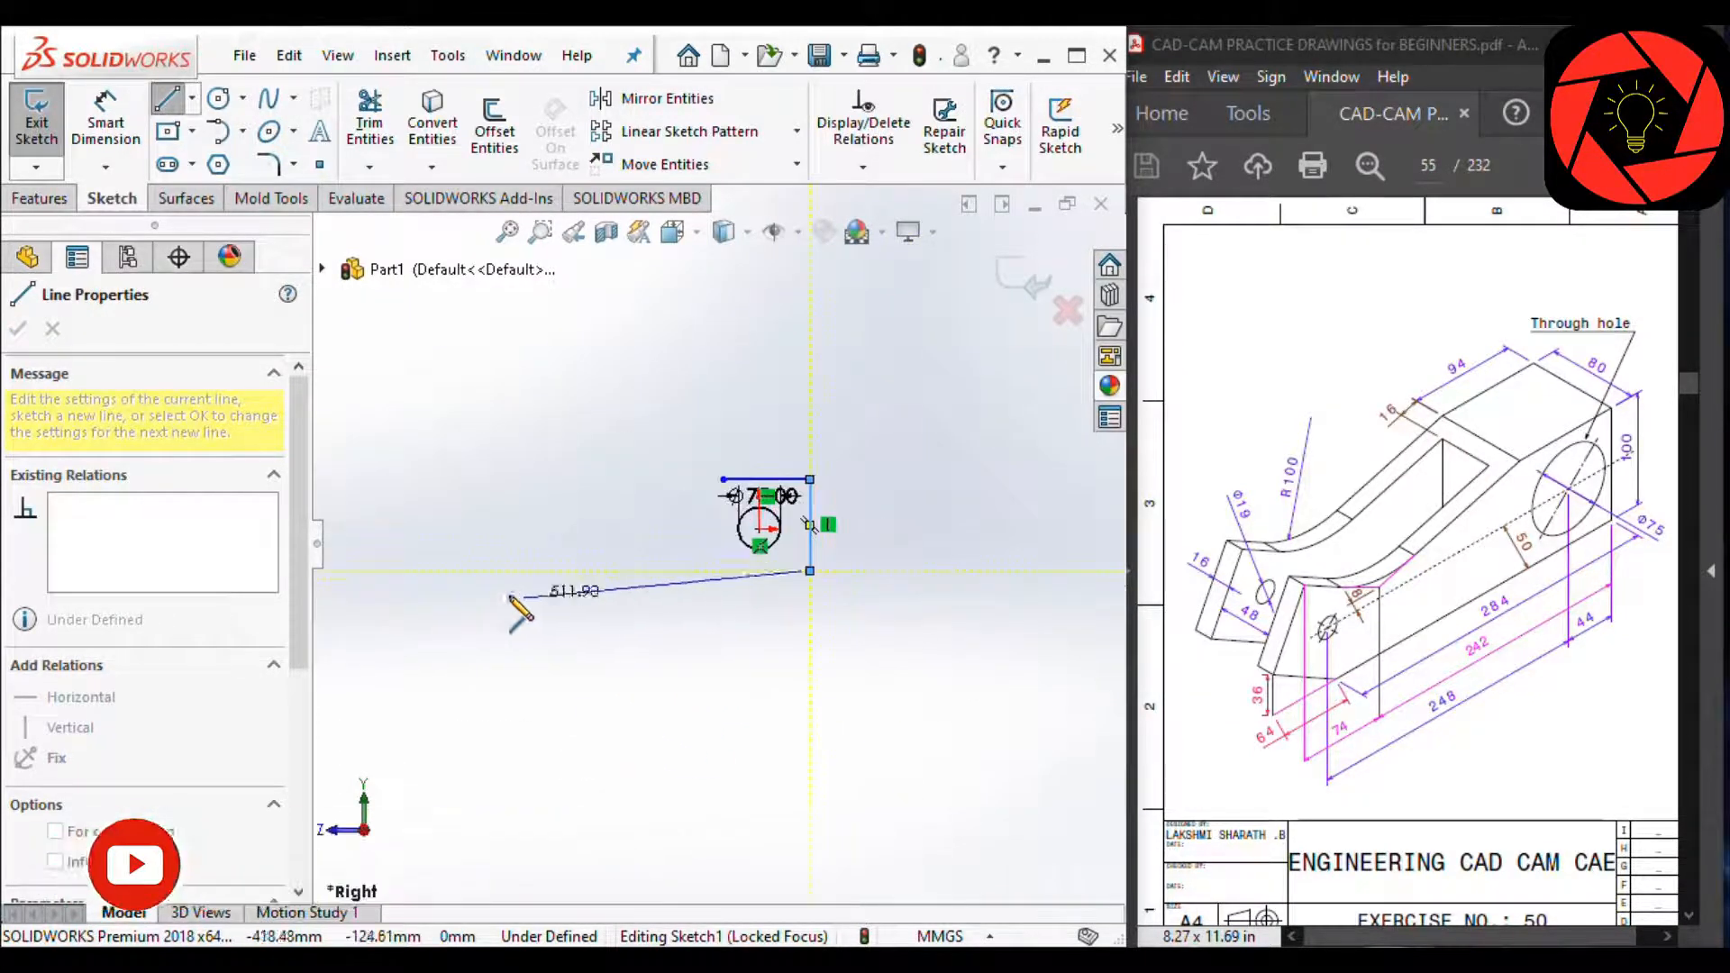
{"action": "left_click", "coordinate": [485, 571]}
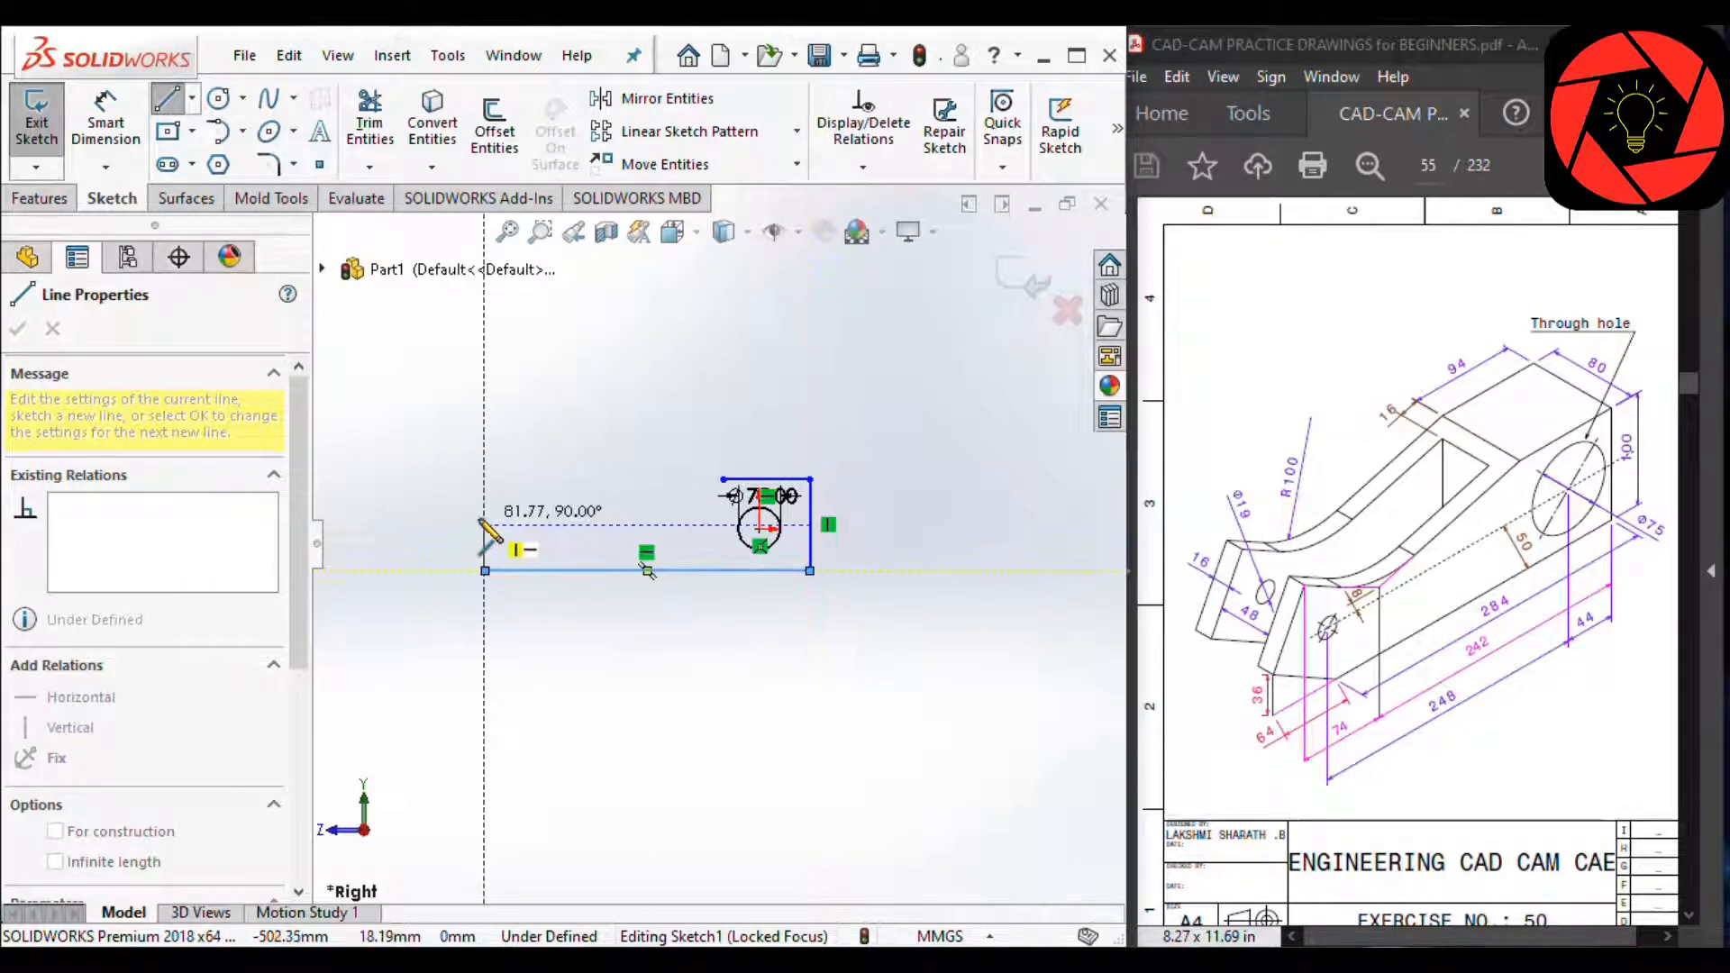
Step: Continue the profile with an upward-slanting line about 139 mm long, a perpendicular end edge, and a short line sloping back toward the circle
{"action": "scroll", "coordinate": [491, 540], "scroll_direction": "down", "scroll_amount": 2}
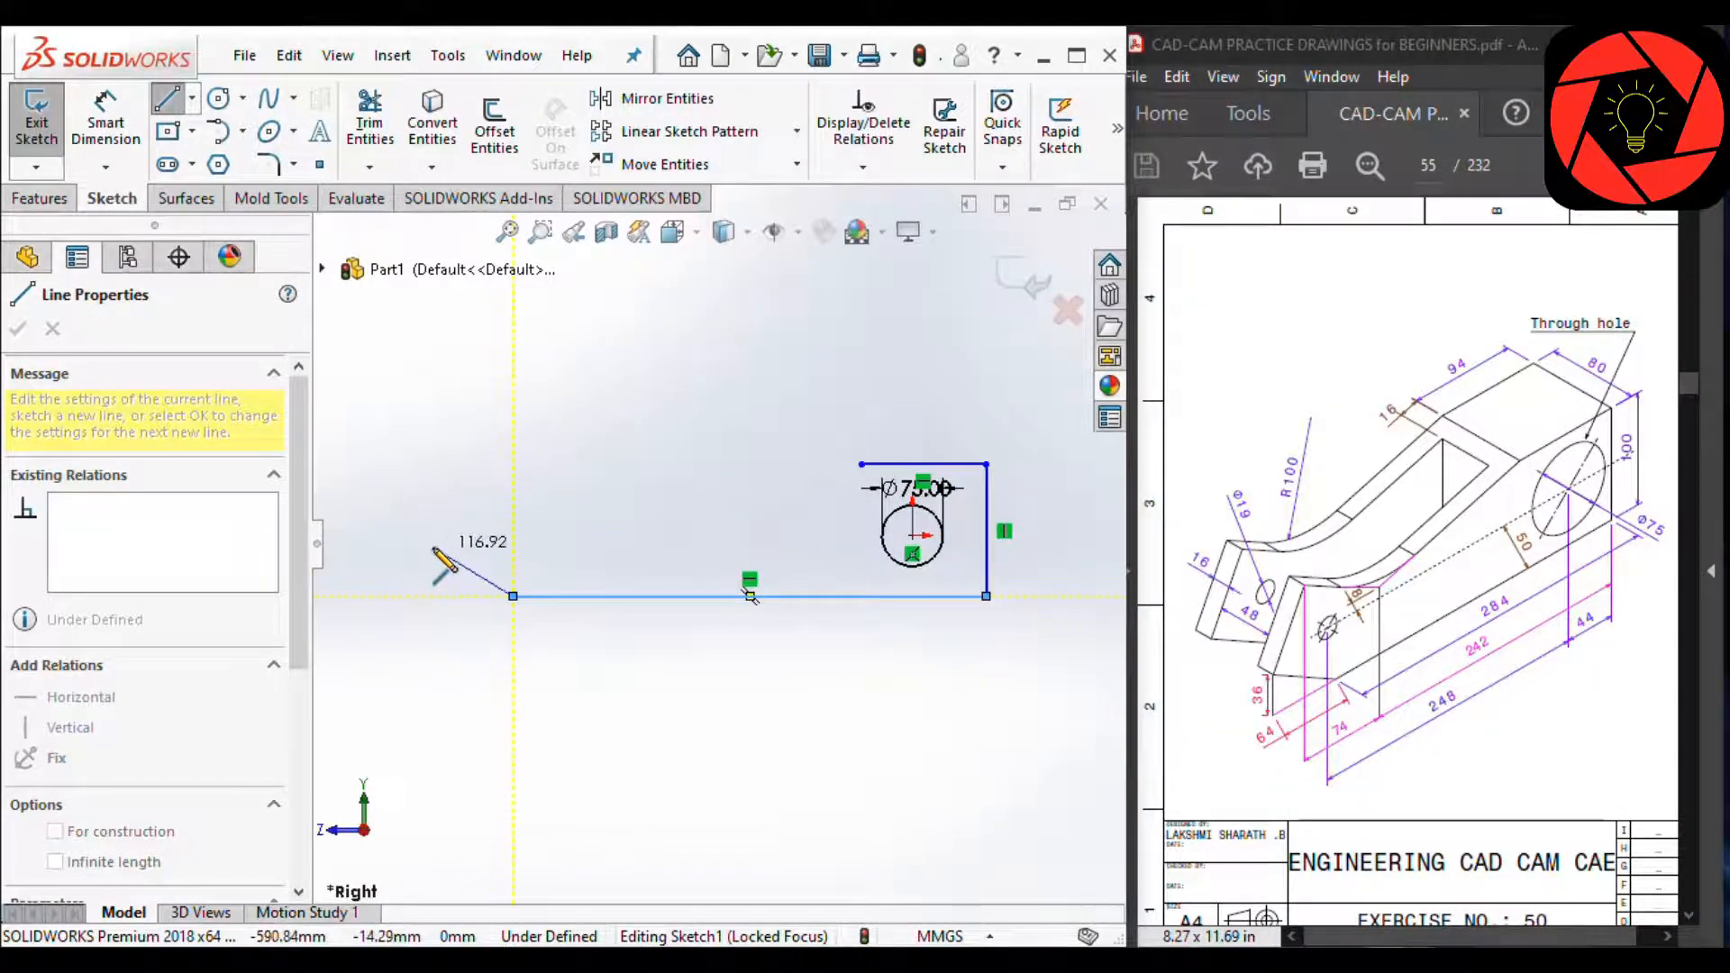
{"action": "left_click", "coordinate": [419, 535]}
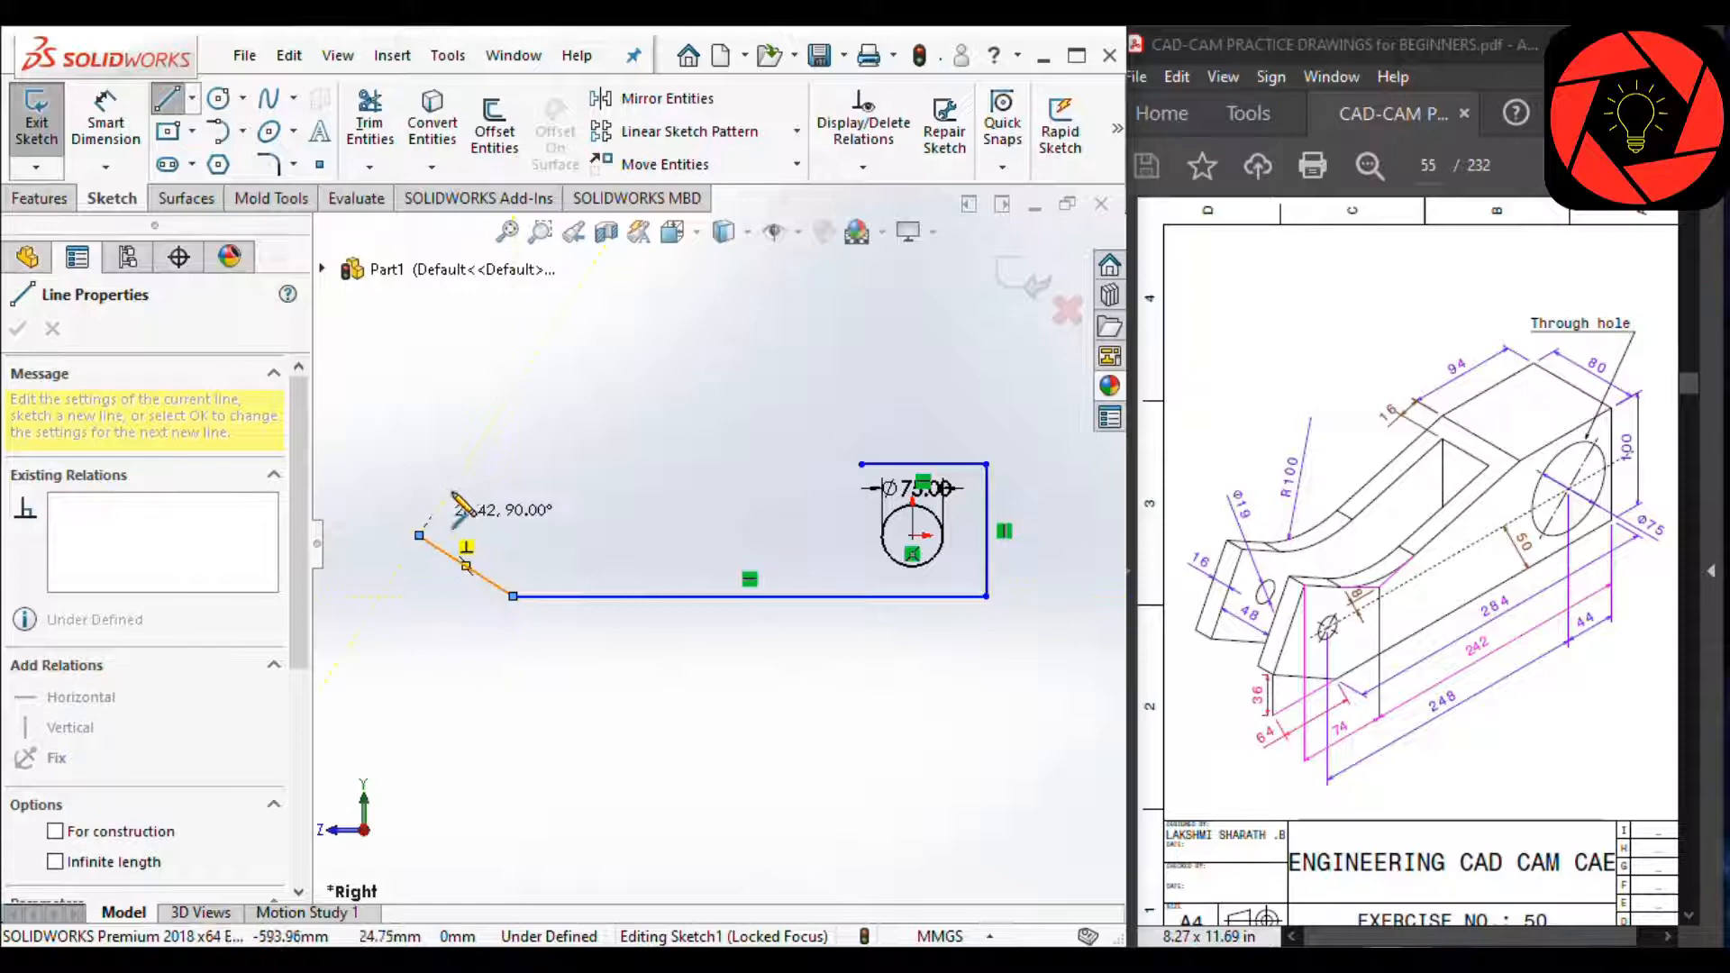
{"action": "left_click", "coordinate": [477, 444]}
{"action": "left_click", "coordinate": [570, 478]}
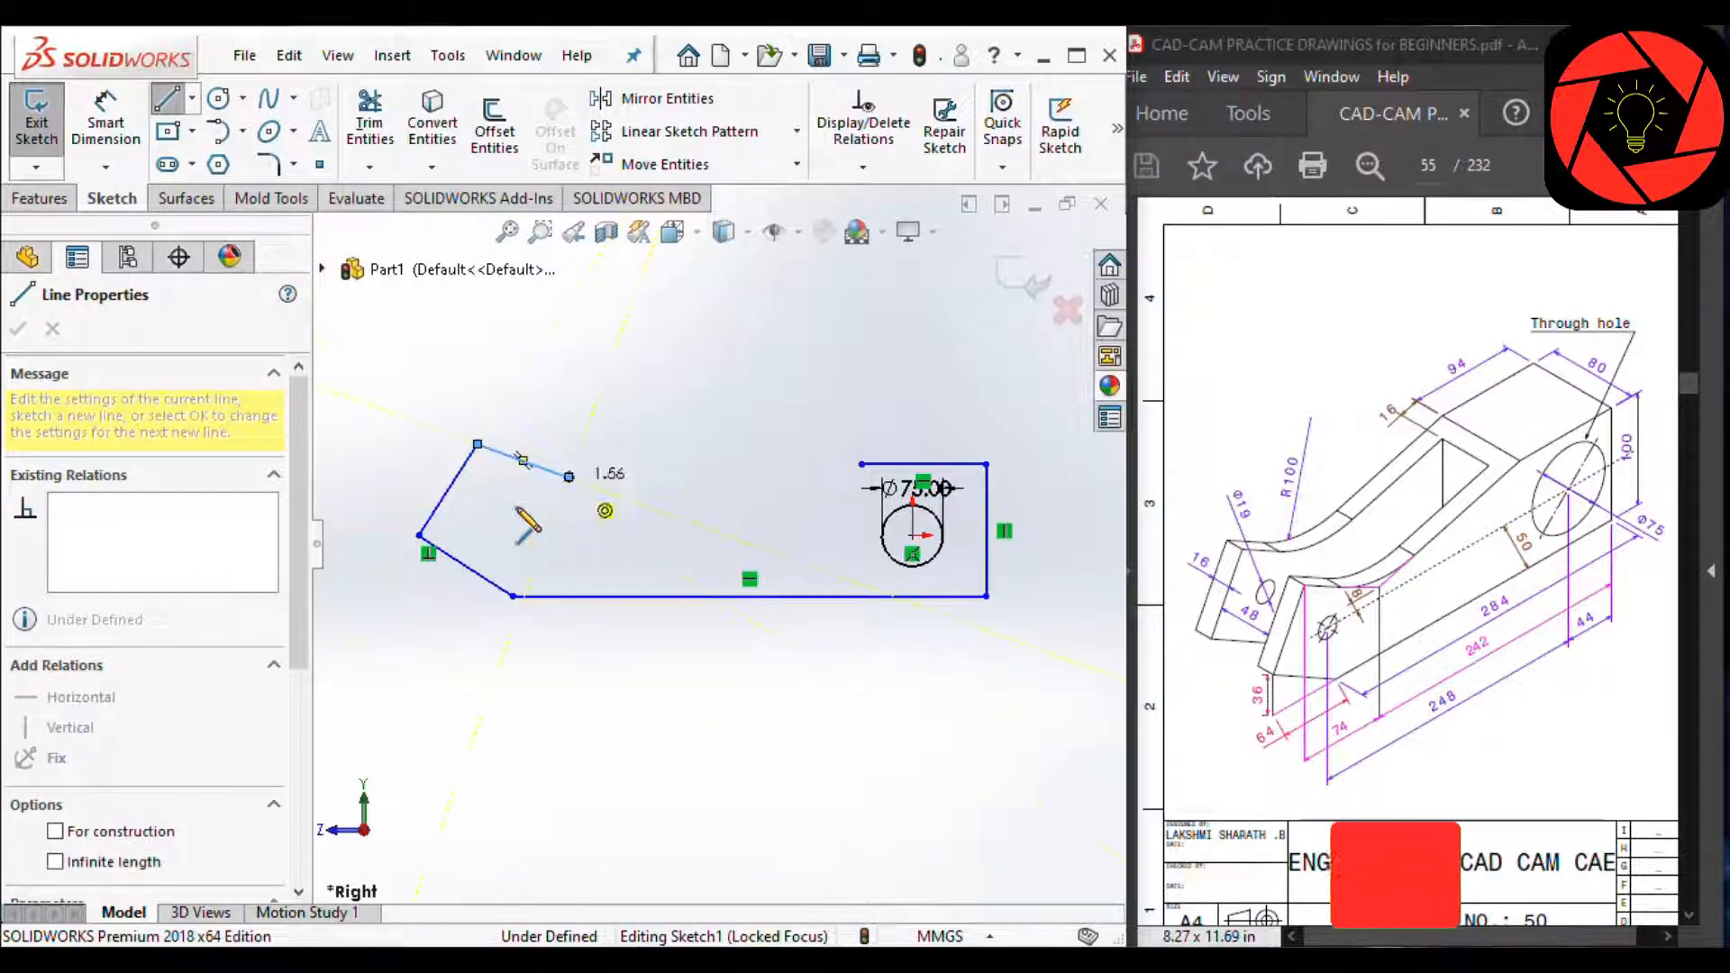
{"action": "key", "text": "Escape"}
Step: Dimension the horizontal distance from the circle's centre to the vertical edge beside it as 44 mm
{"action": "scroll", "coordinate": [842, 518], "scroll_direction": "down", "scroll_amount": 1}
{"action": "scroll", "coordinate": [514, 471], "scroll_direction": "up", "scroll_amount": 2}
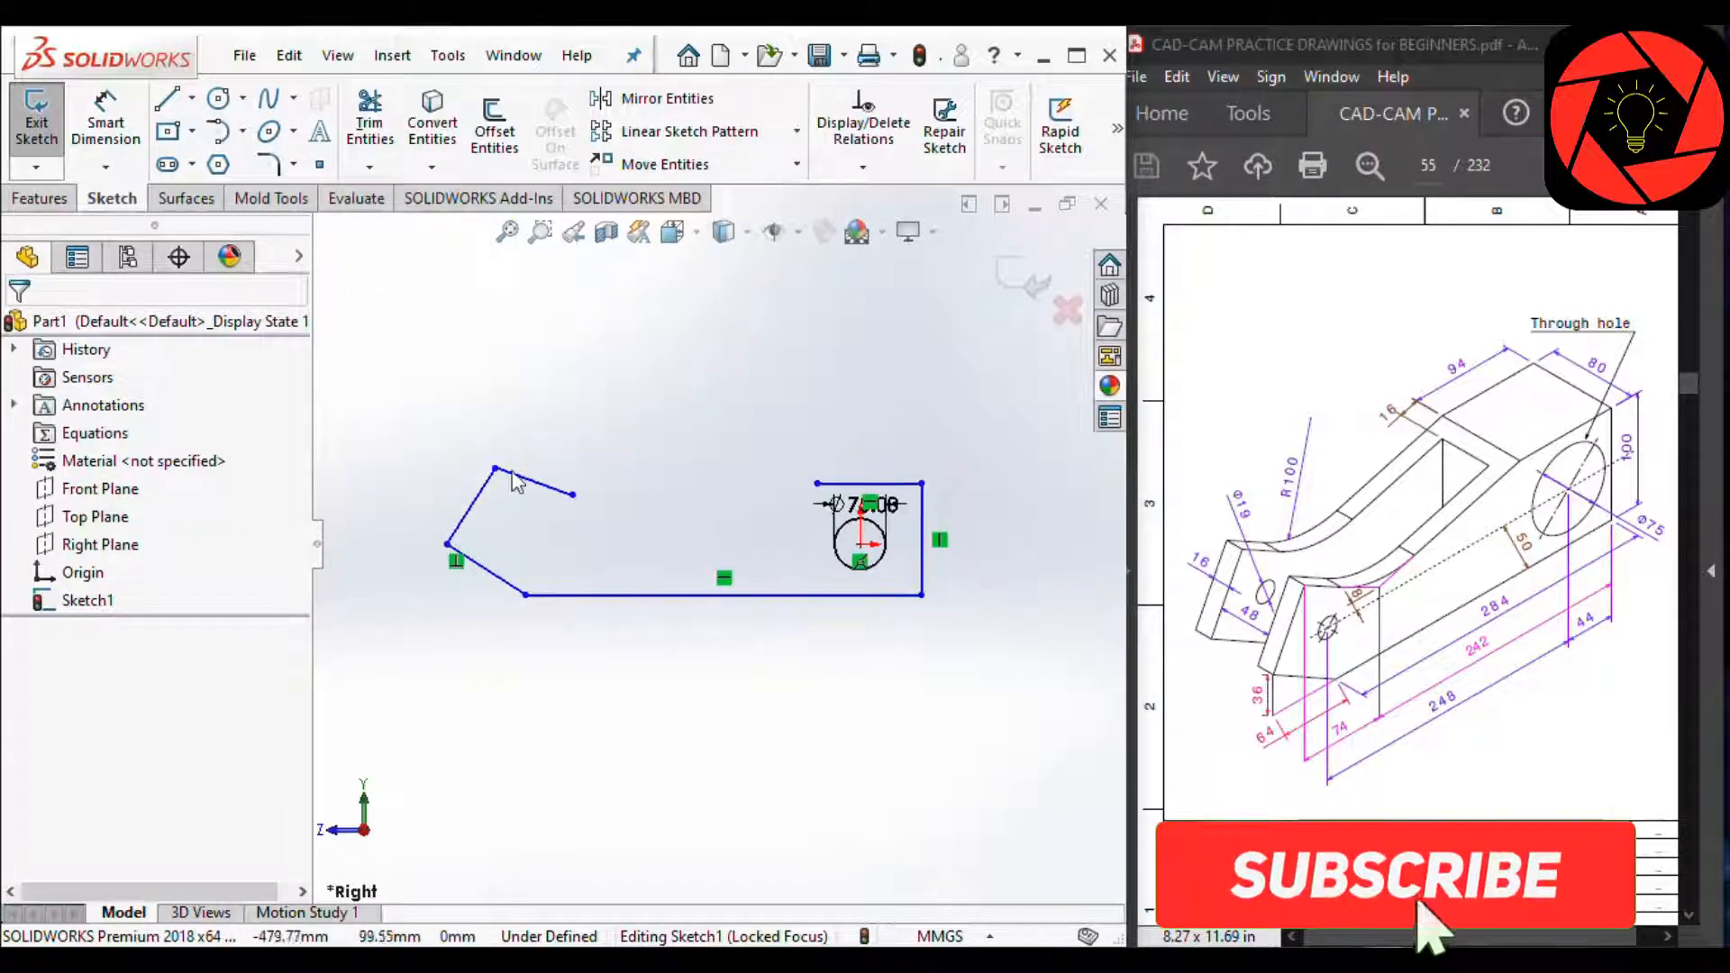
{"action": "scroll", "coordinate": [515, 471], "scroll_direction": "down", "scroll_amount": 1}
{"action": "right_click_drag", "start_coordinate": [784, 703], "coordinate": [814, 515]}
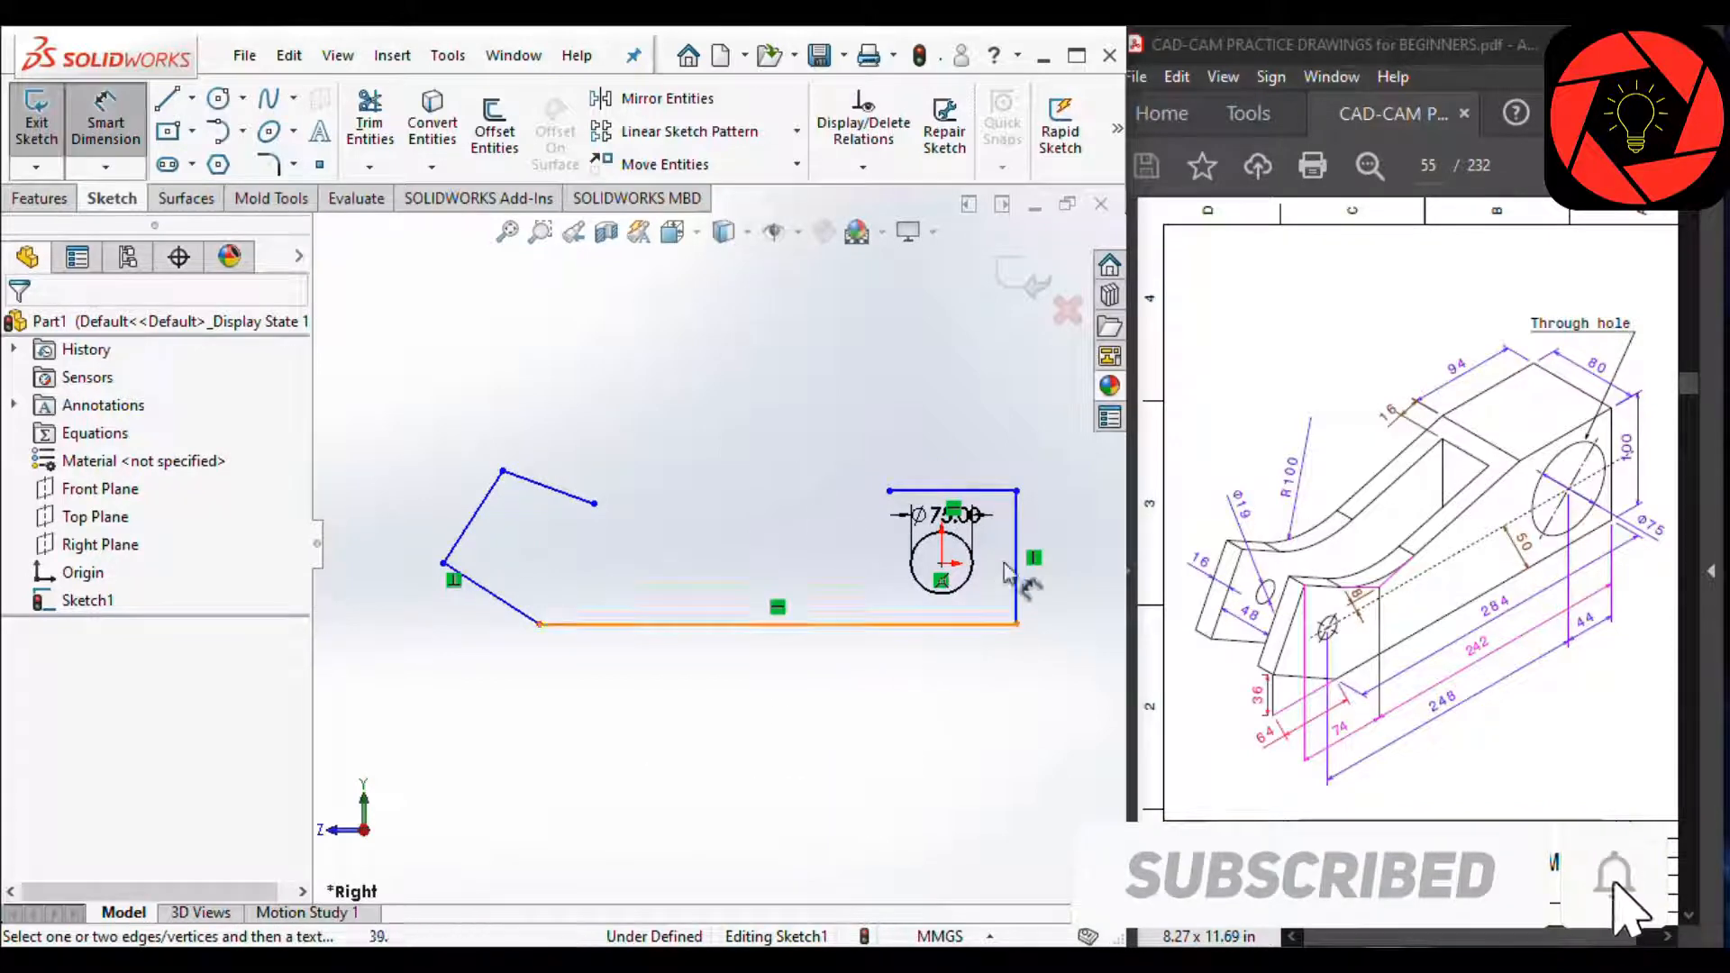
{"action": "key", "text": "Escape"}
{"action": "right_click_drag", "start_coordinate": [940, 673], "coordinate": [1015, 482]}
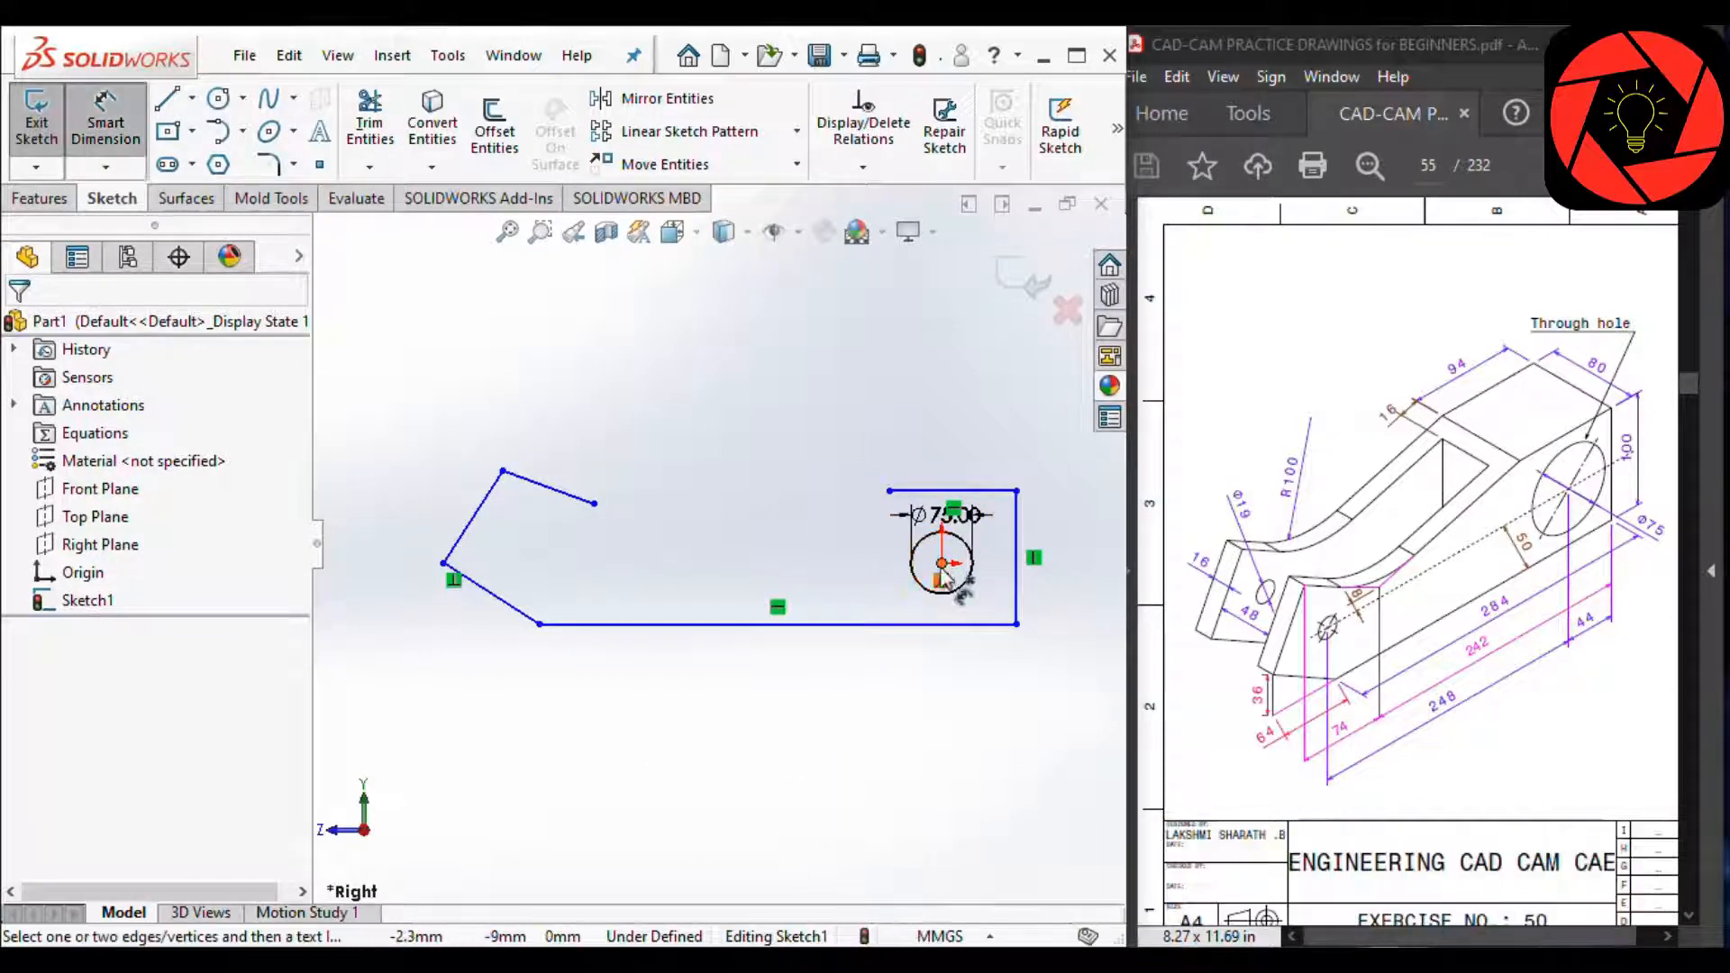
{"action": "left_click", "coordinate": [941, 563]}
{"action": "left_click", "coordinate": [1017, 563]}
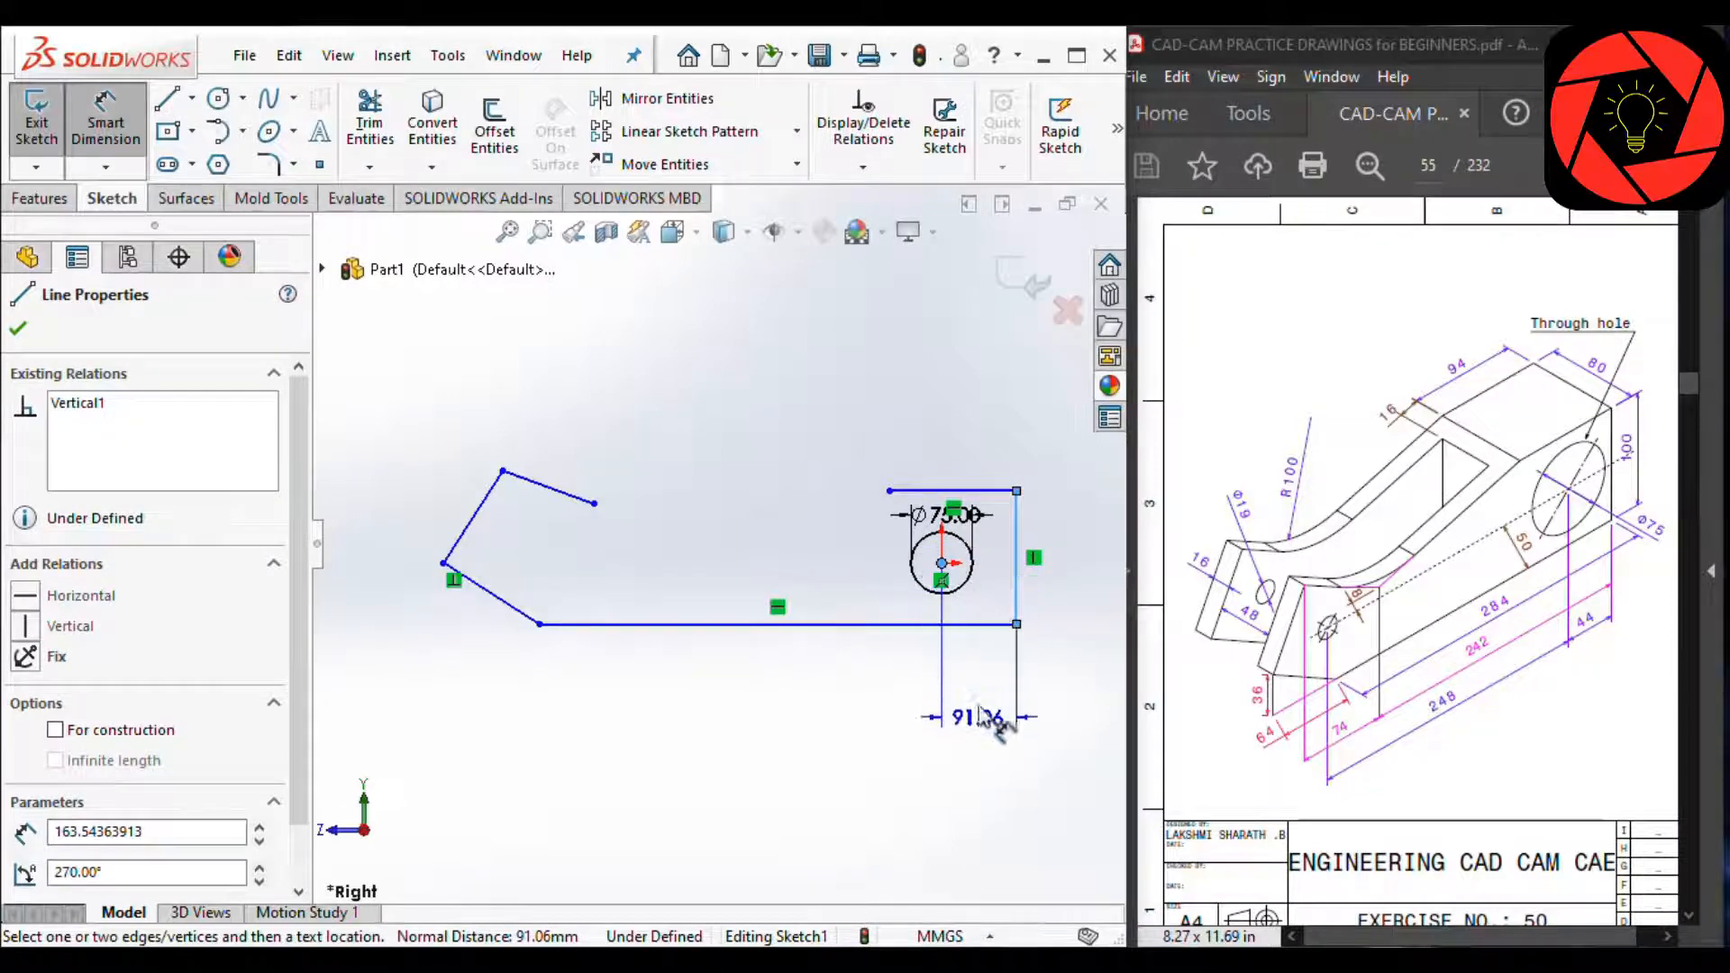
{"action": "left_click", "coordinate": [980, 711]}
{"action": "type", "text": "44"}
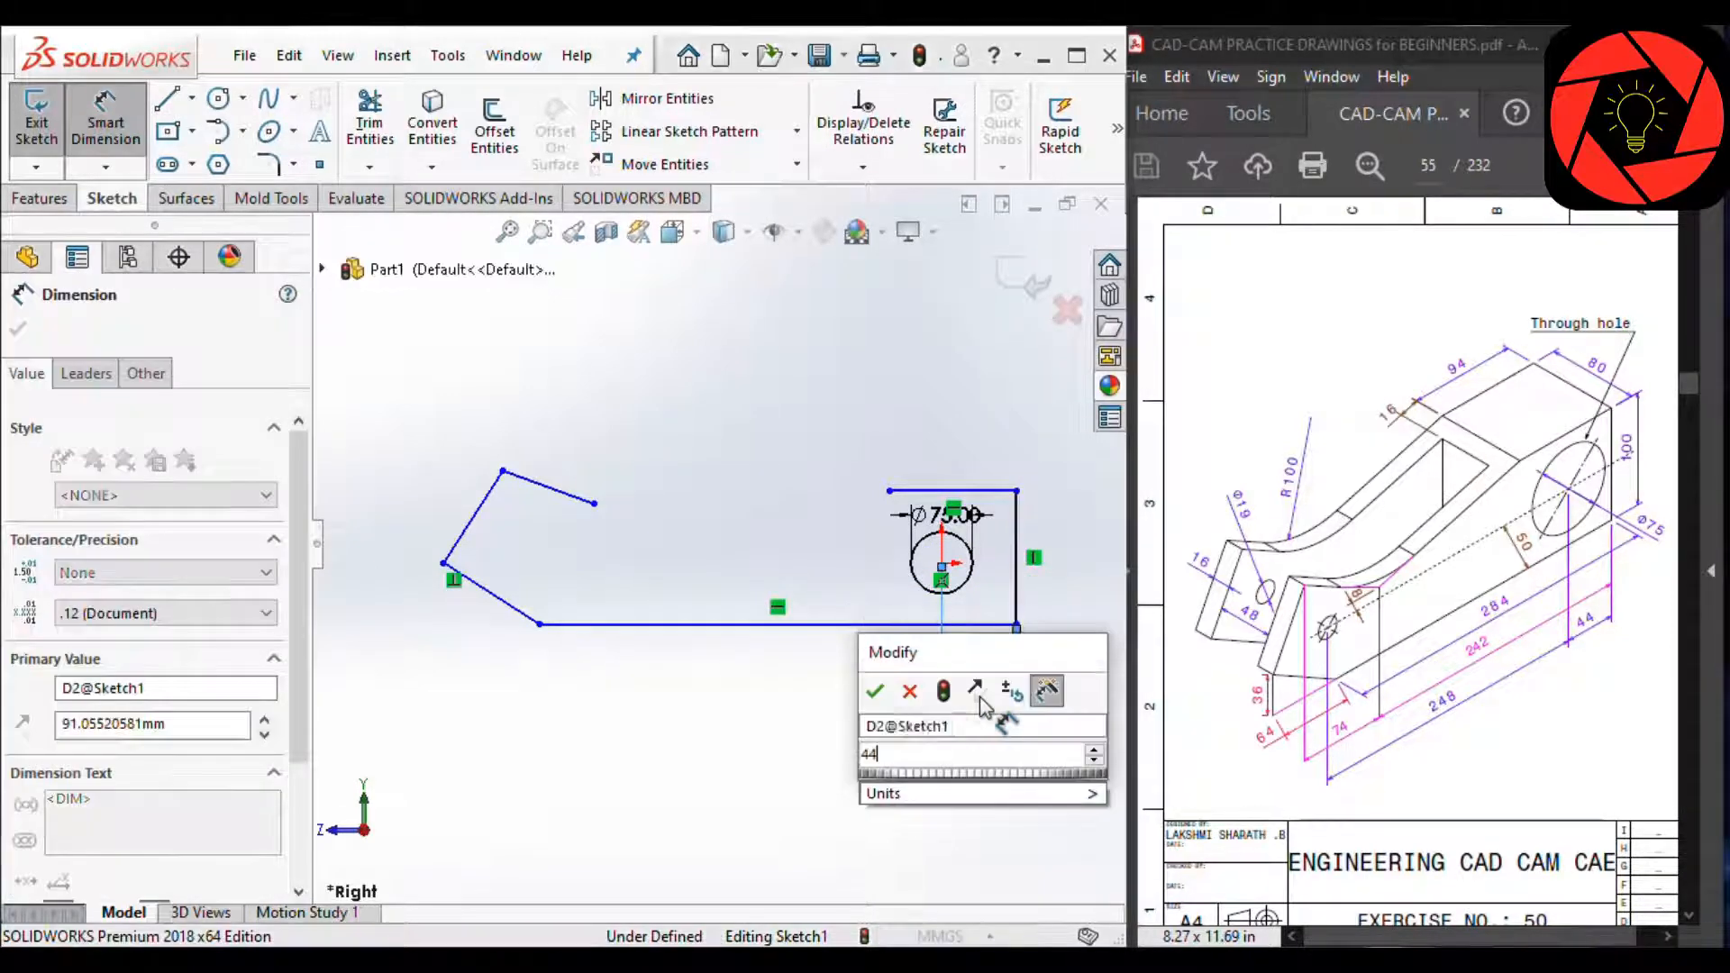
{"action": "key", "text": "Return"}
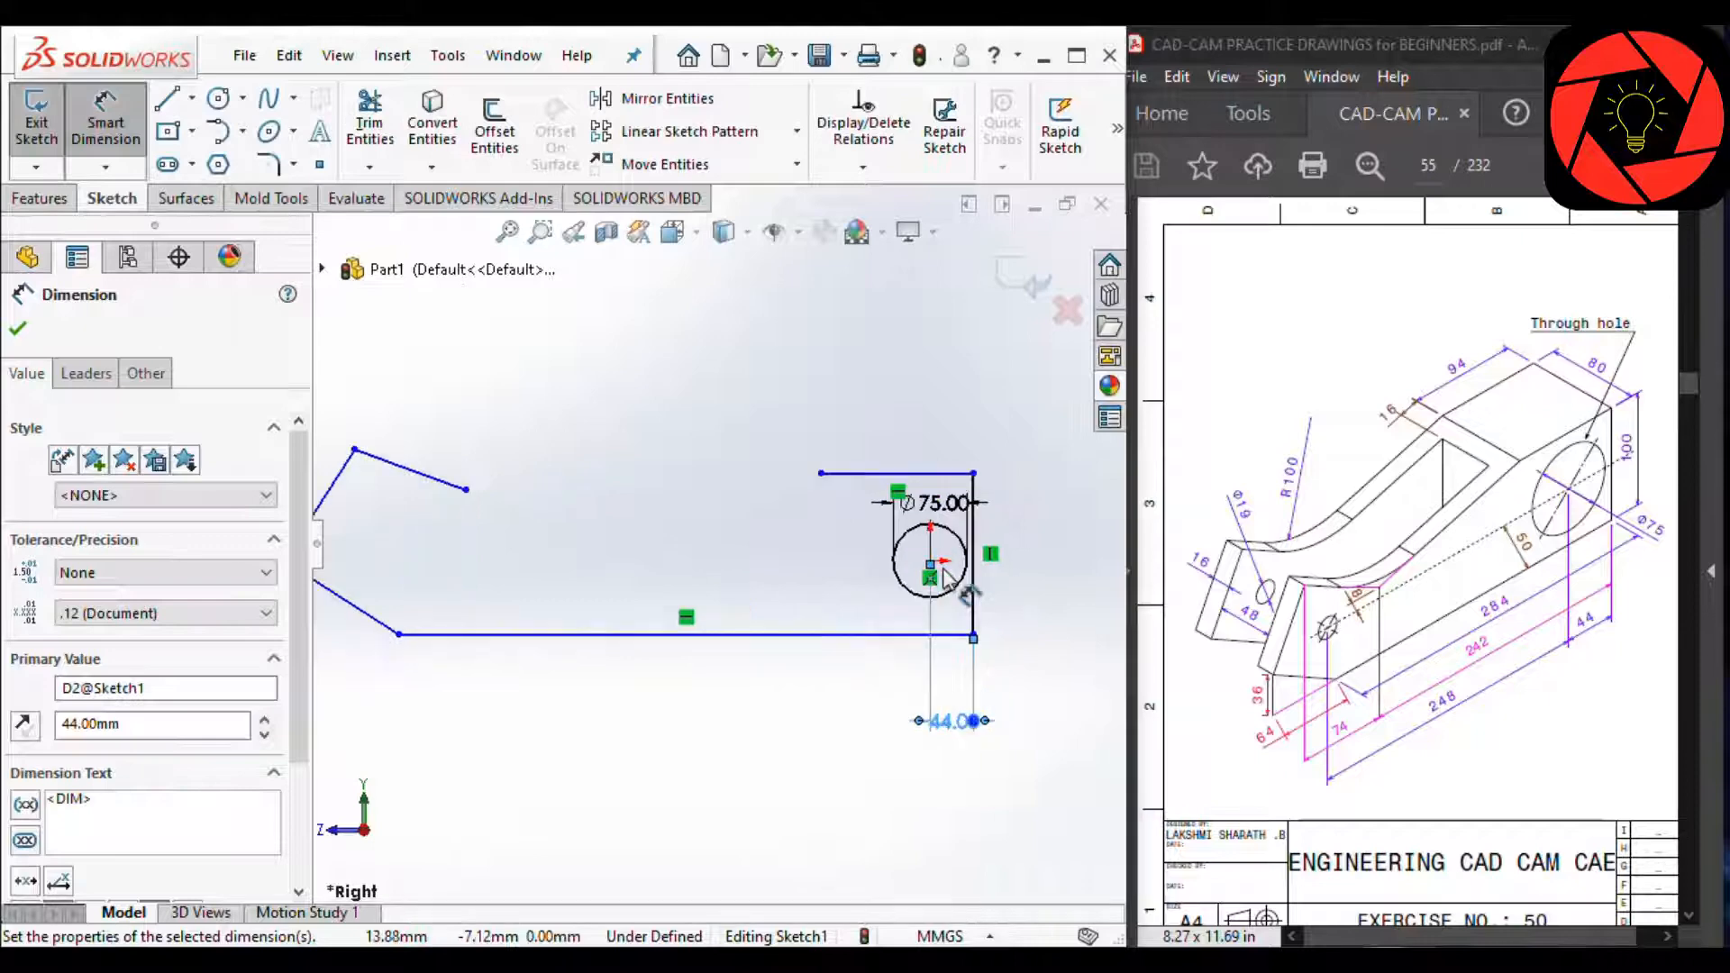
Step: Dimension the horizontal line above the circle to a length of 94 mm
{"action": "scroll", "coordinate": [944, 573], "scroll_direction": "down", "scroll_amount": 3}
{"action": "left_click", "coordinate": [866, 402]}
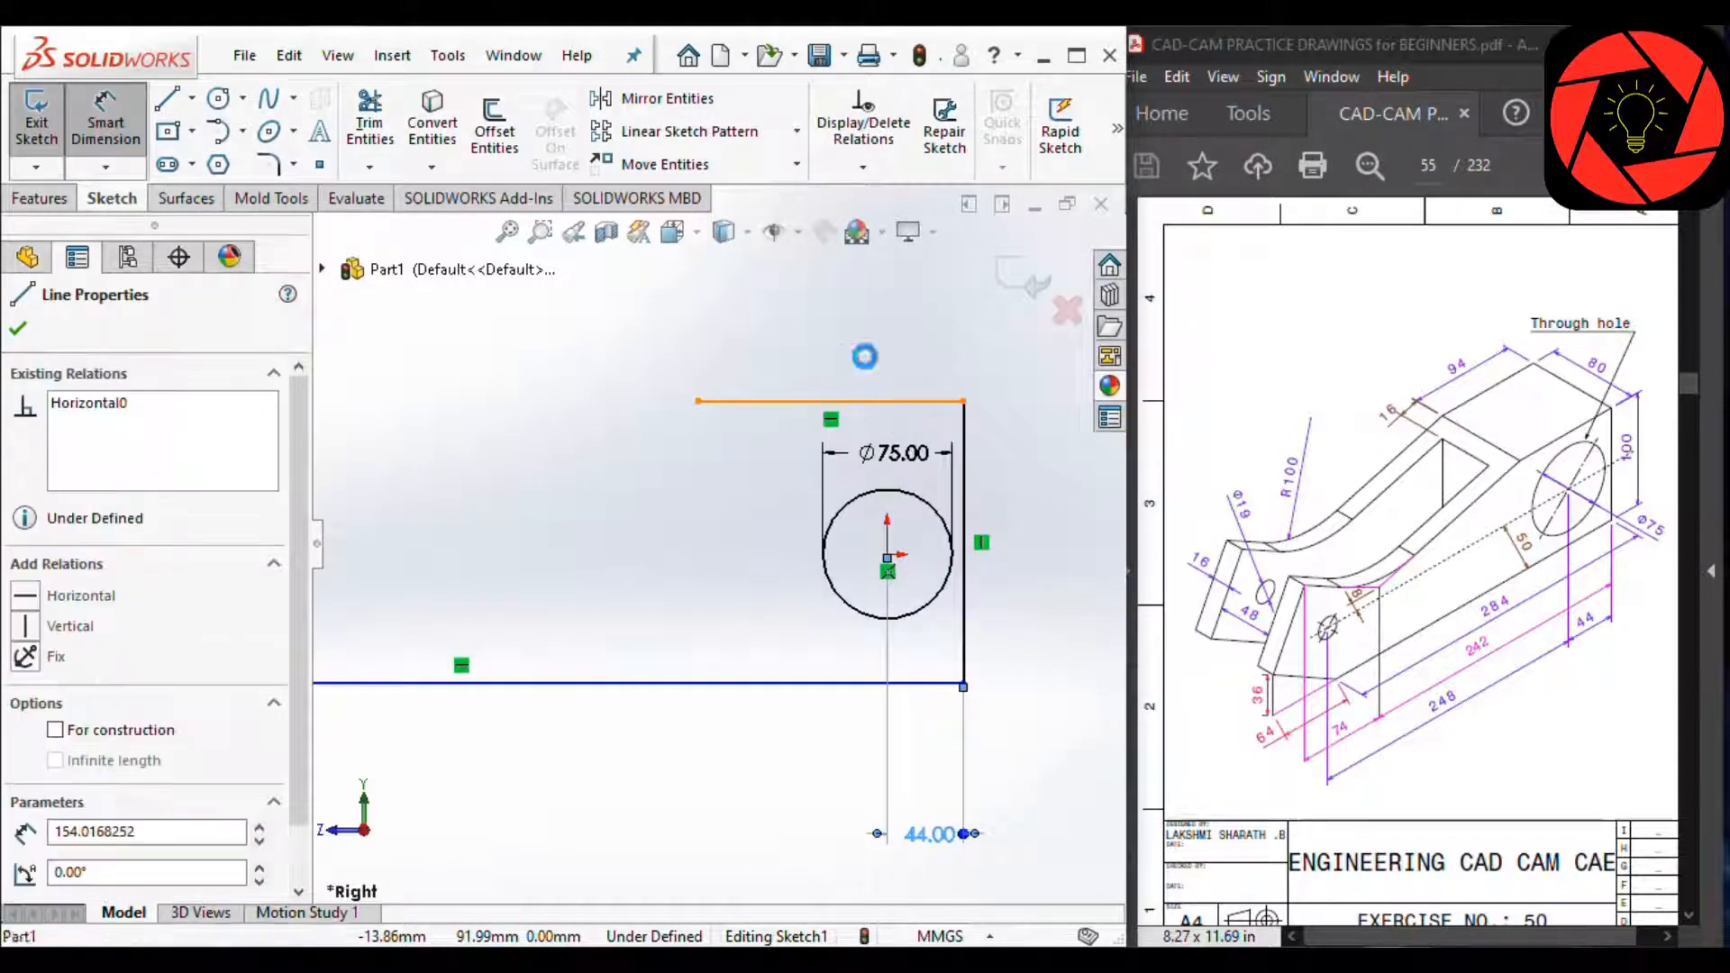
{"action": "left_click", "coordinate": [862, 350]}
{"action": "type", "text": "9"}
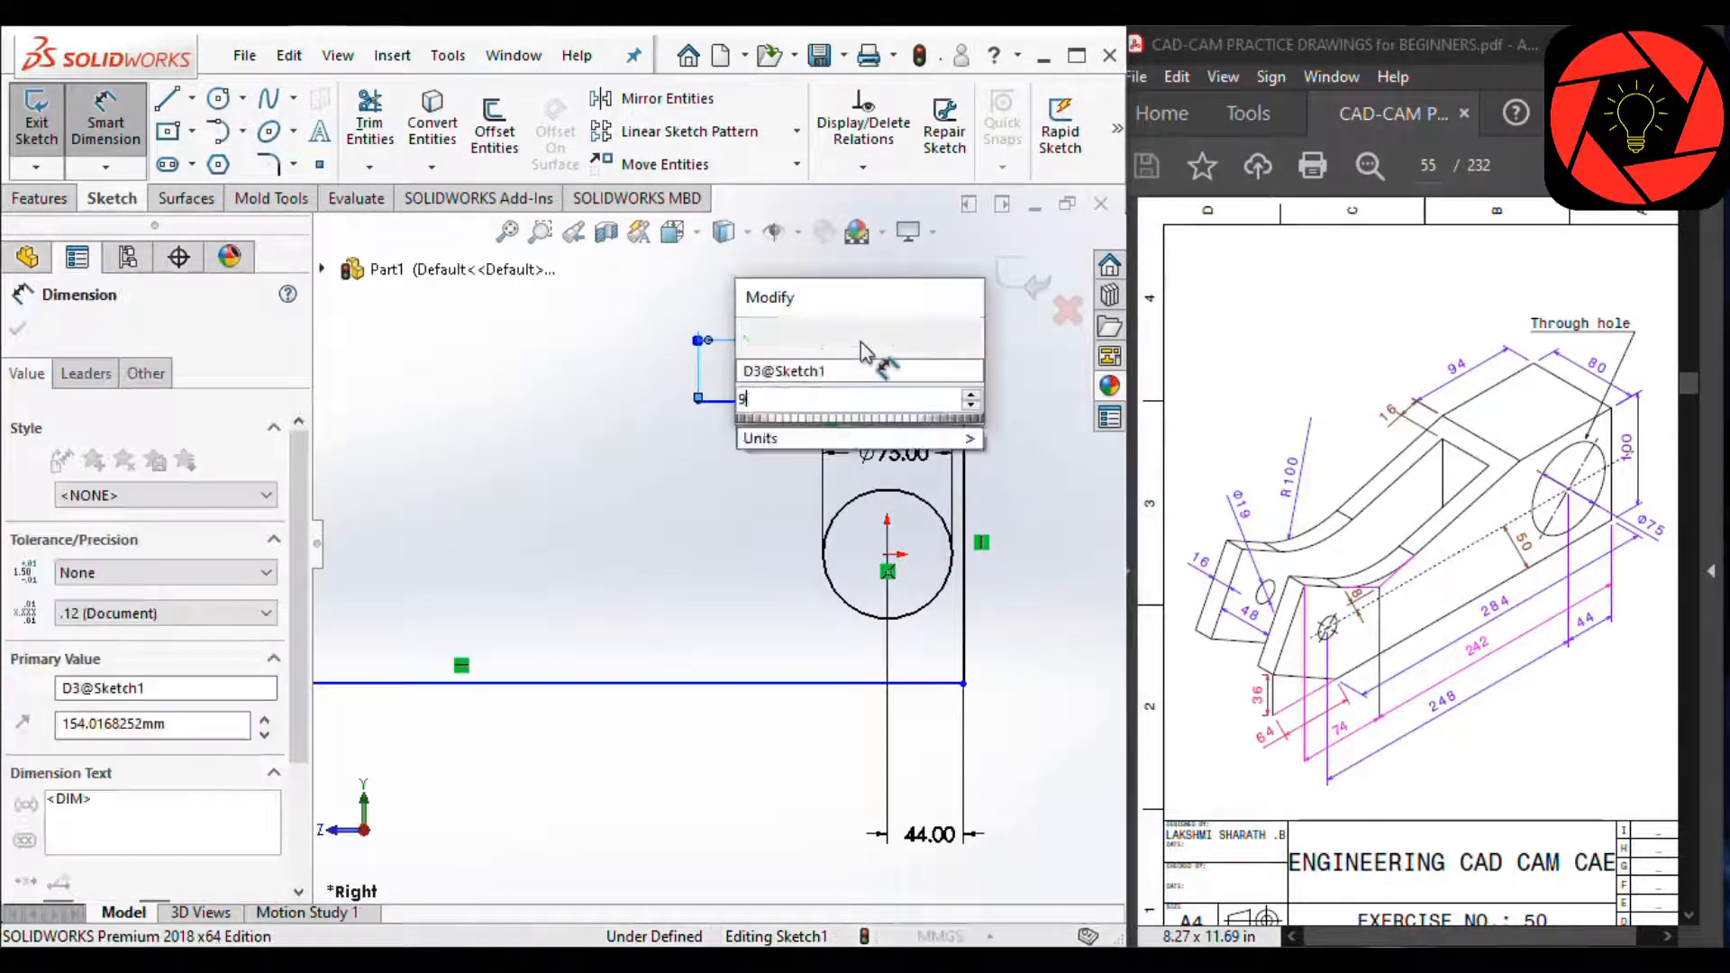
{"action": "type", "text": "4"}
{"action": "key", "text": "Return"}
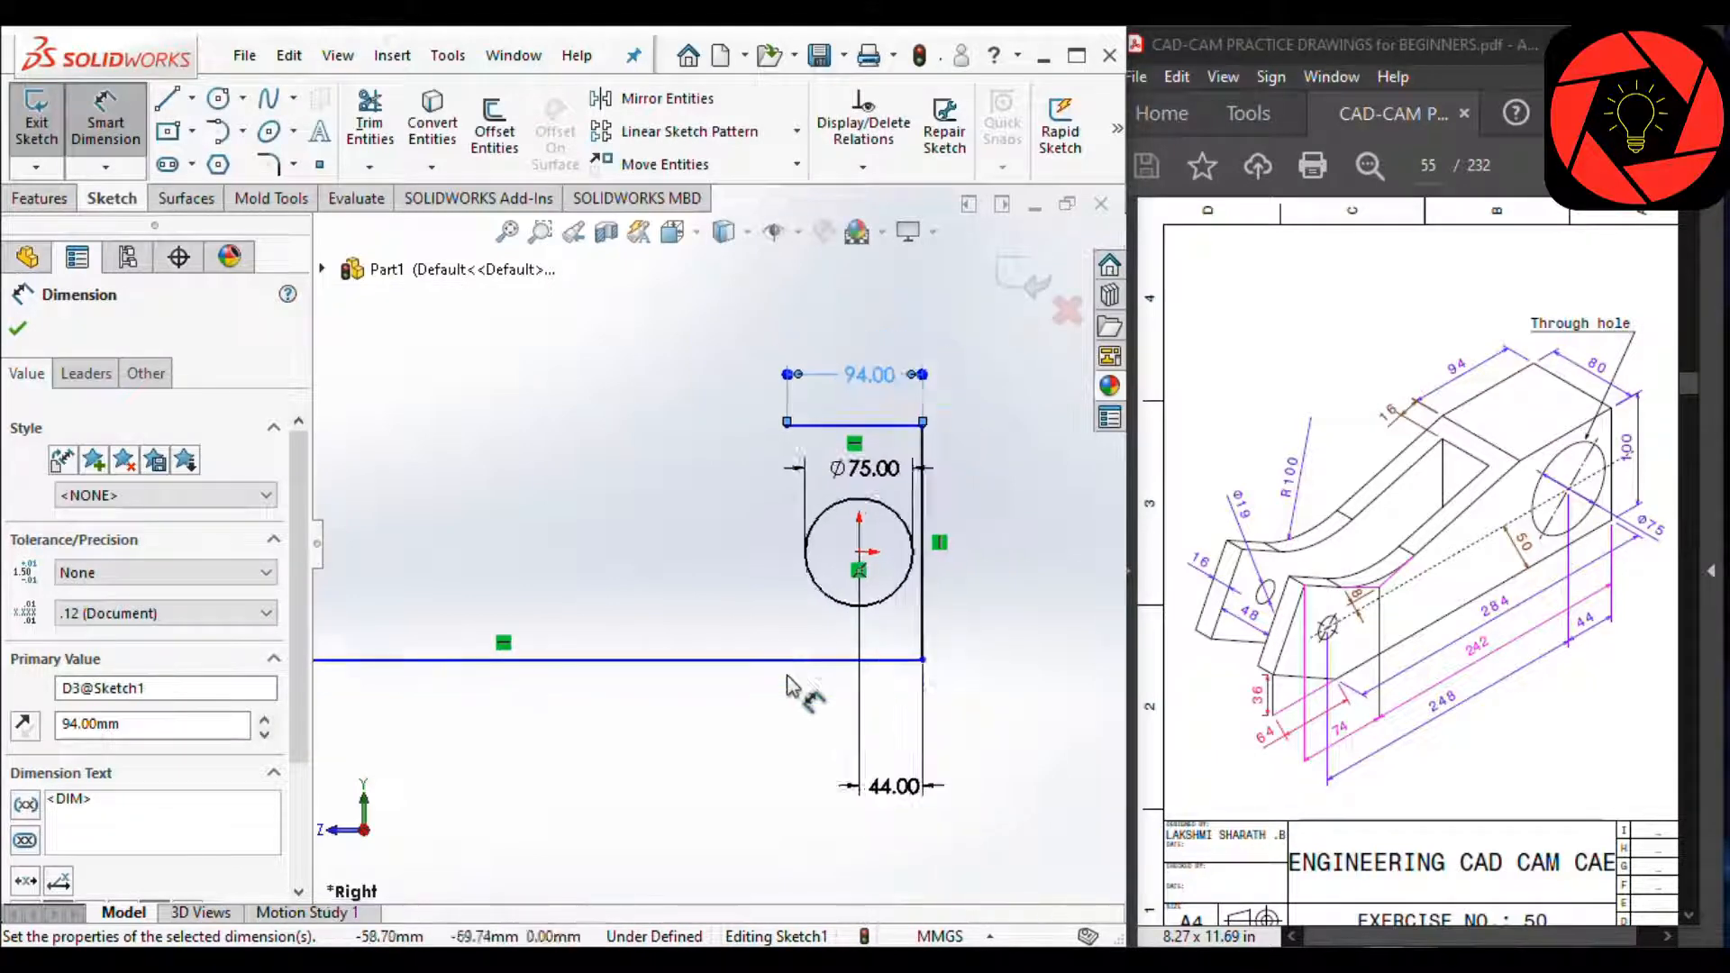
Step: Dimension the long horizontal base line to a length of 284 mm
{"action": "scroll", "coordinate": [598, 618], "scroll_direction": "up", "scroll_amount": 3}
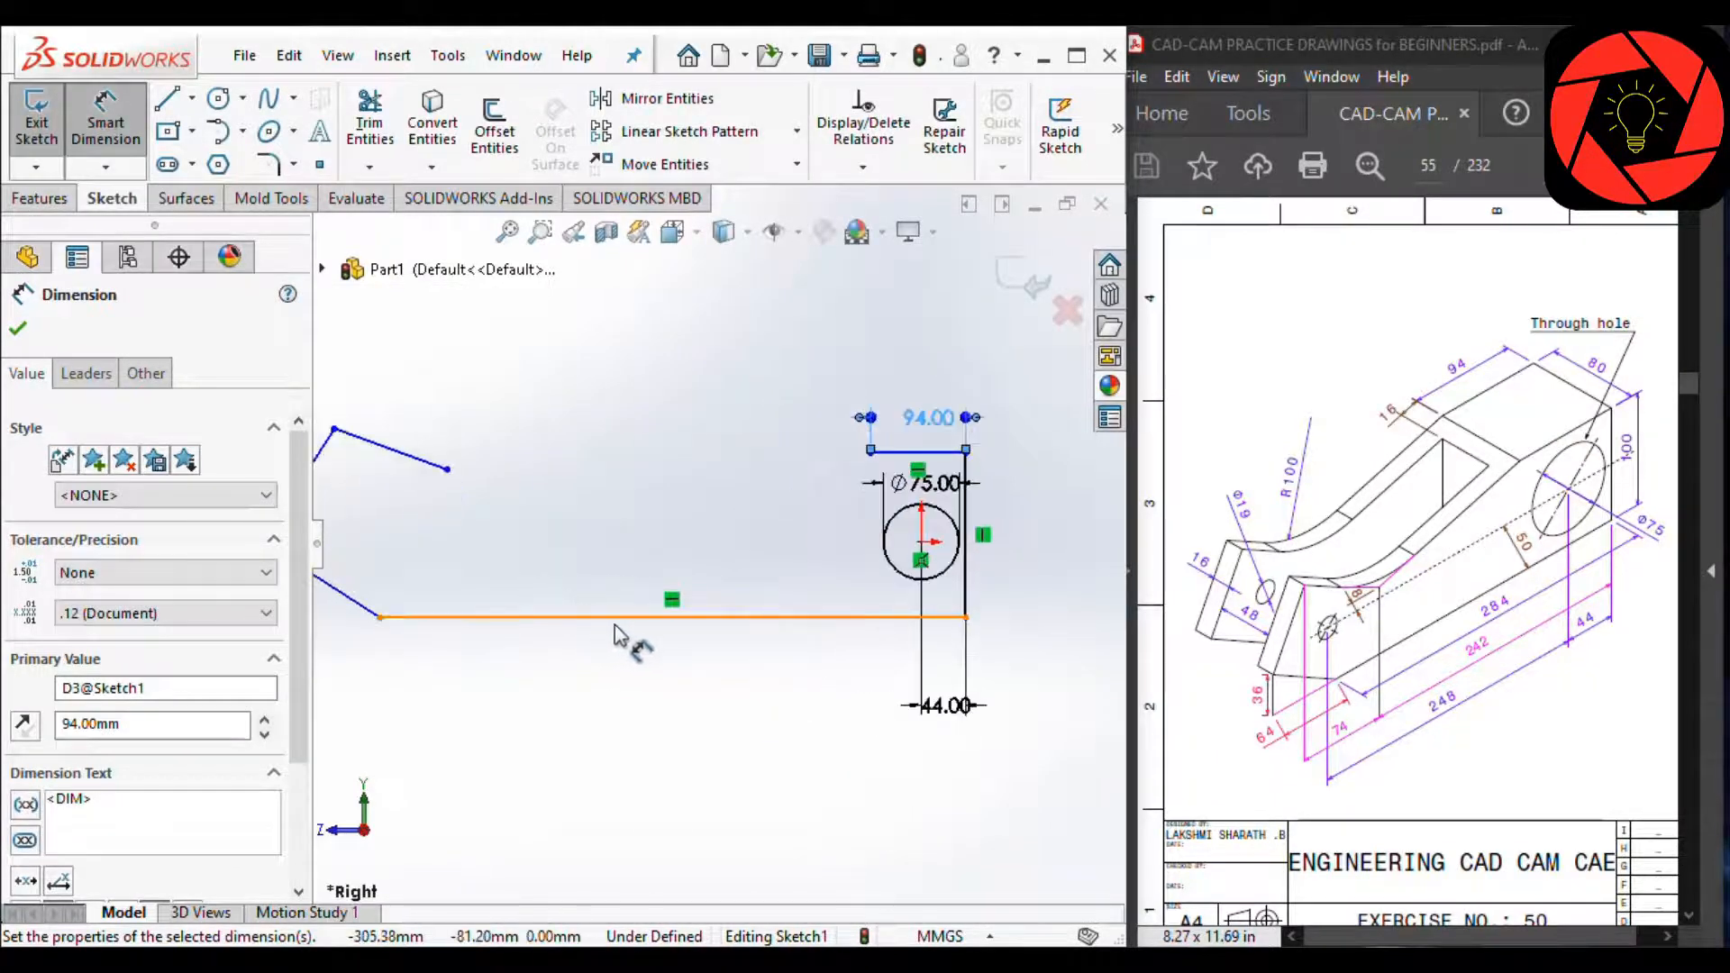
{"action": "left_click", "coordinate": [619, 622]}
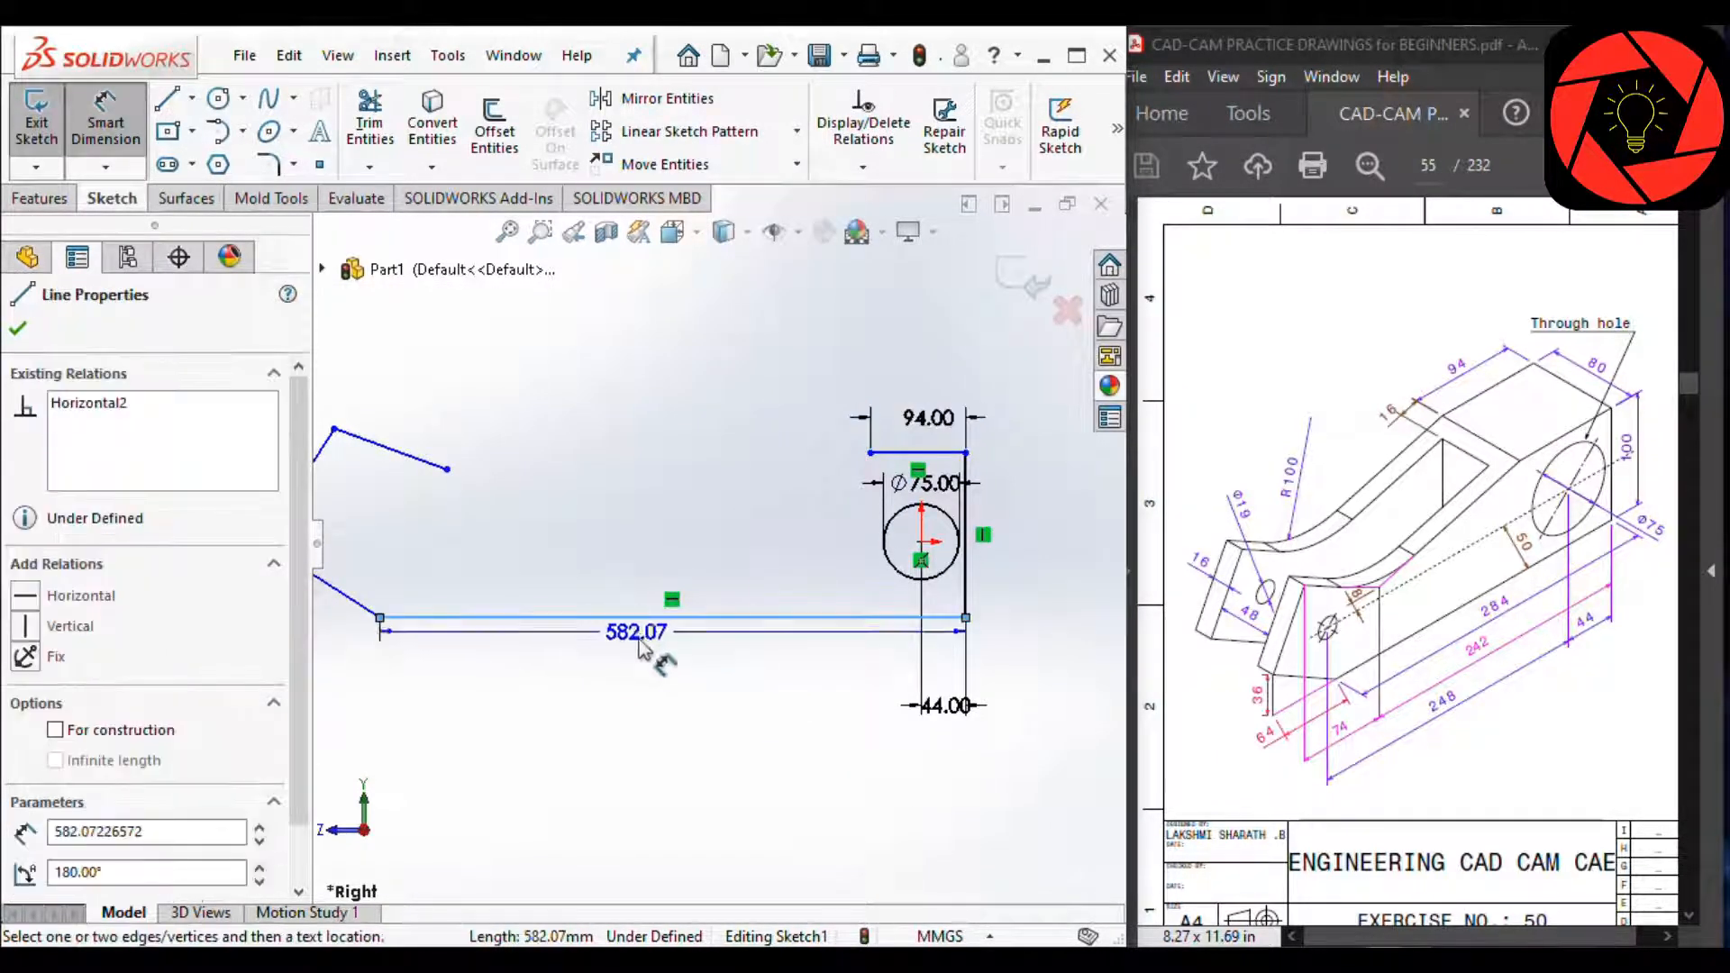
{"action": "left_click", "coordinate": [642, 682]}
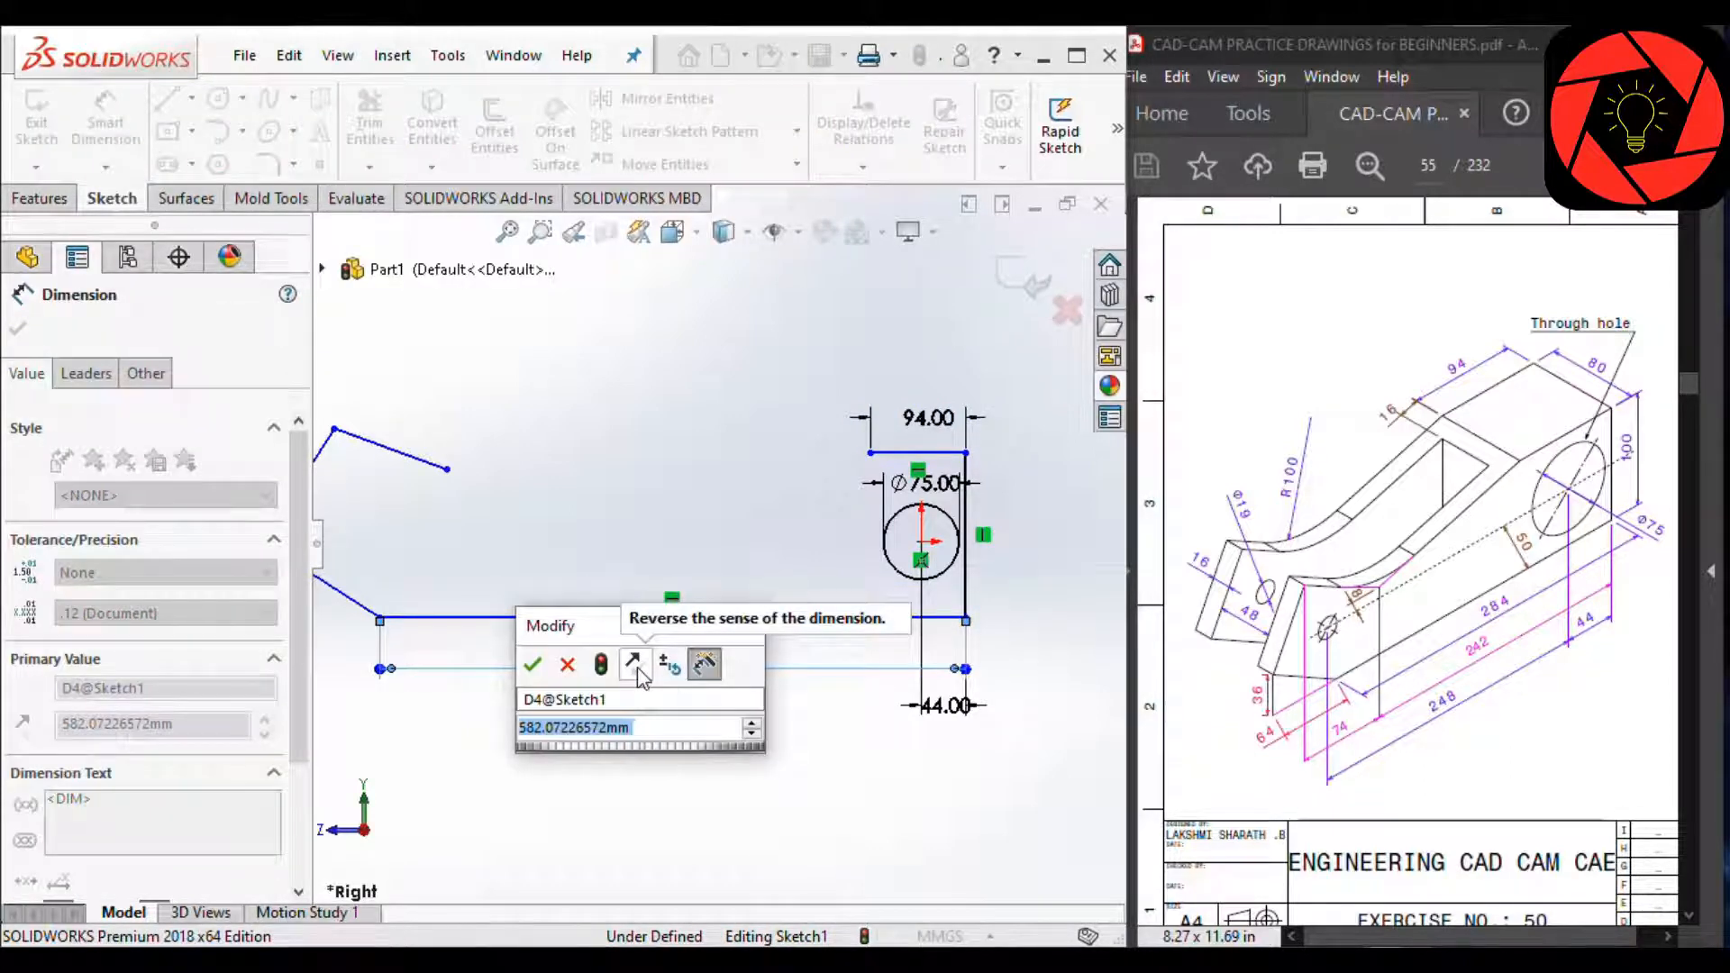
{"action": "type", "text": "284"}
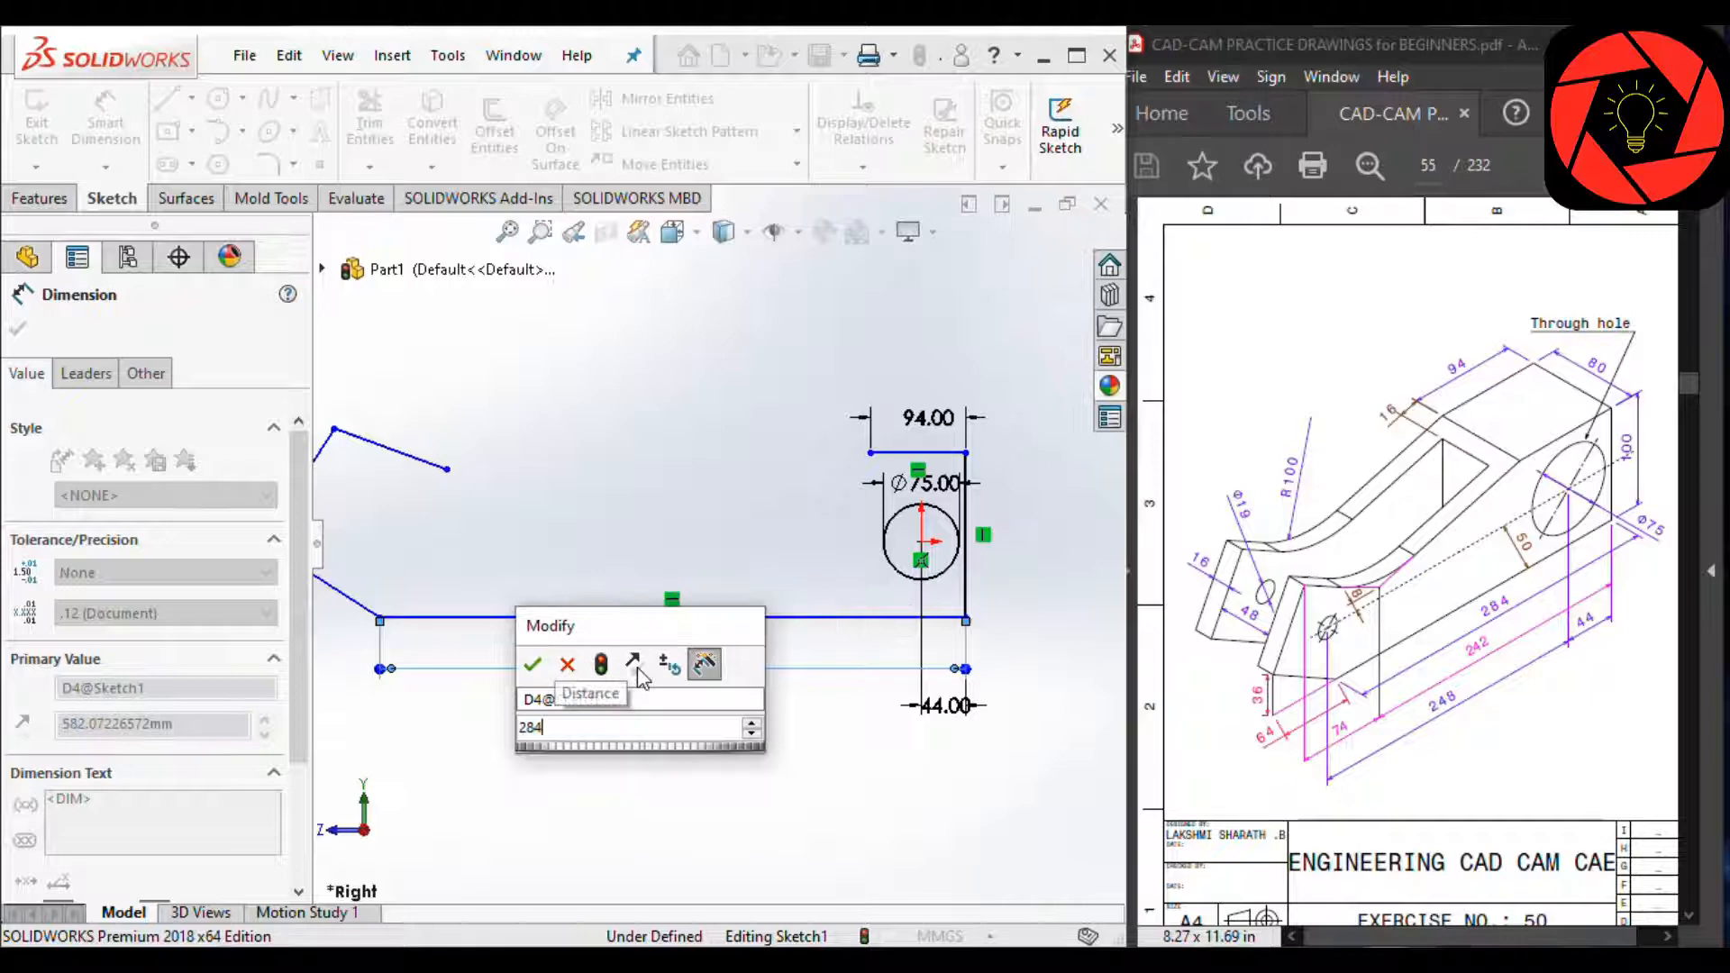
{"action": "key", "text": "Return"}
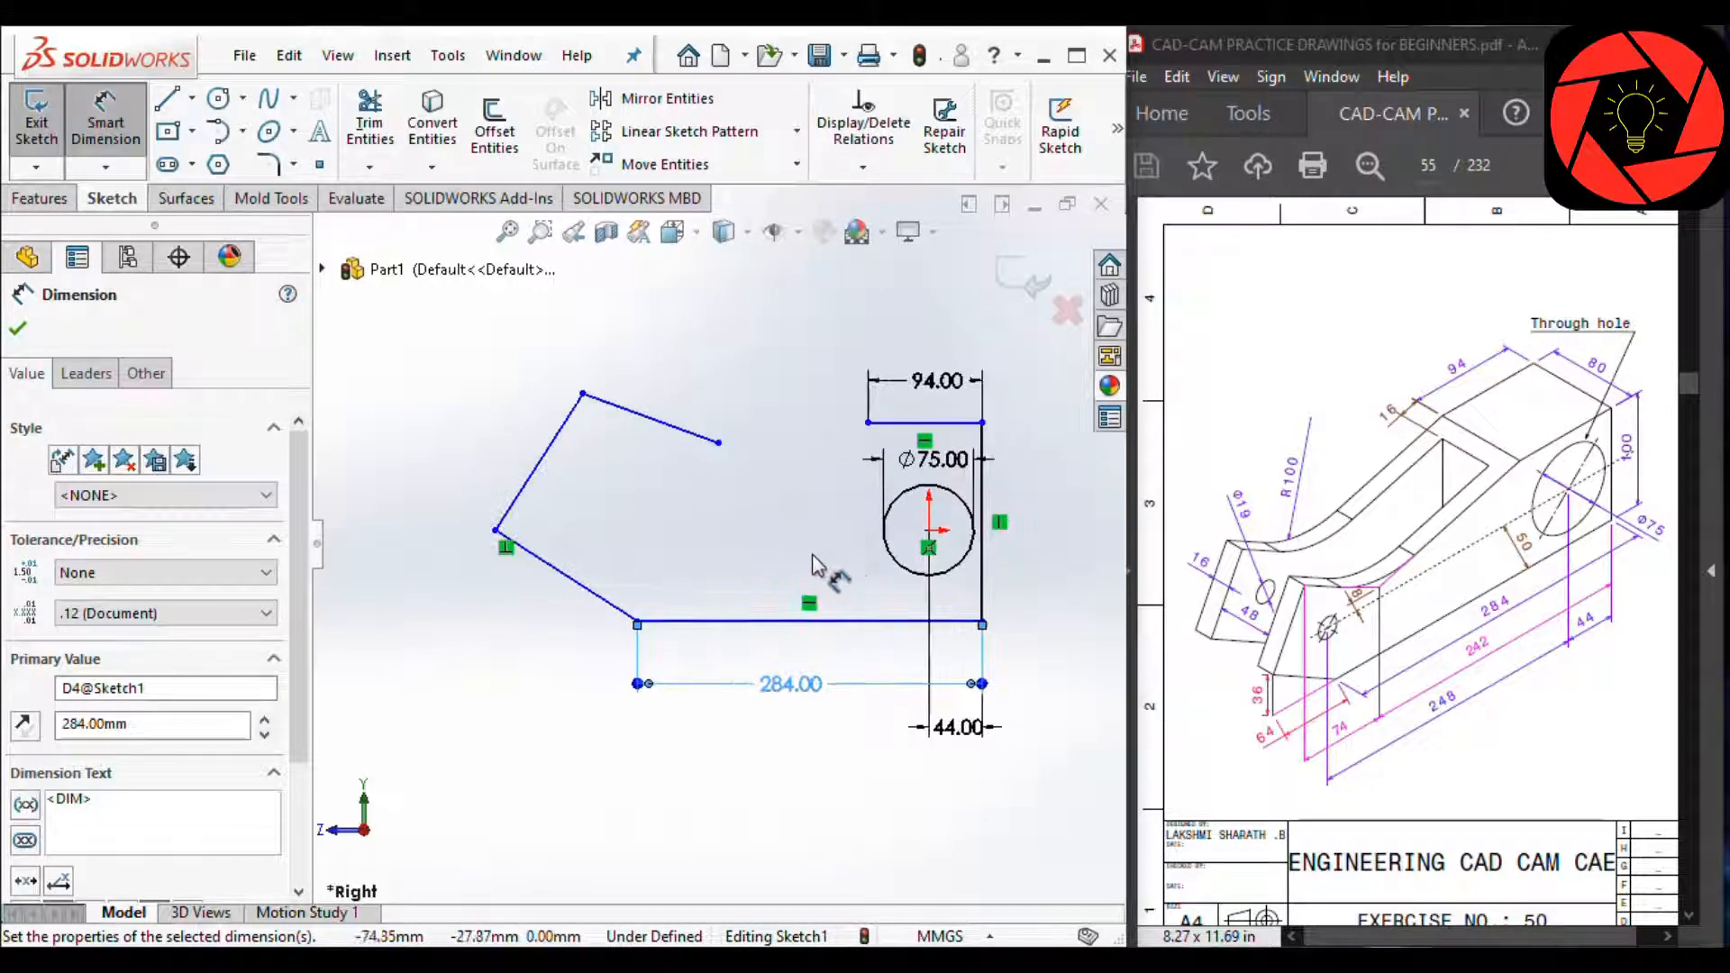
Step: Dimension the vertical rise of the slanted line at the far end of the base line as 36 mm
{"action": "scroll", "coordinate": [818, 565], "scroll_direction": "down", "scroll_amount": 1}
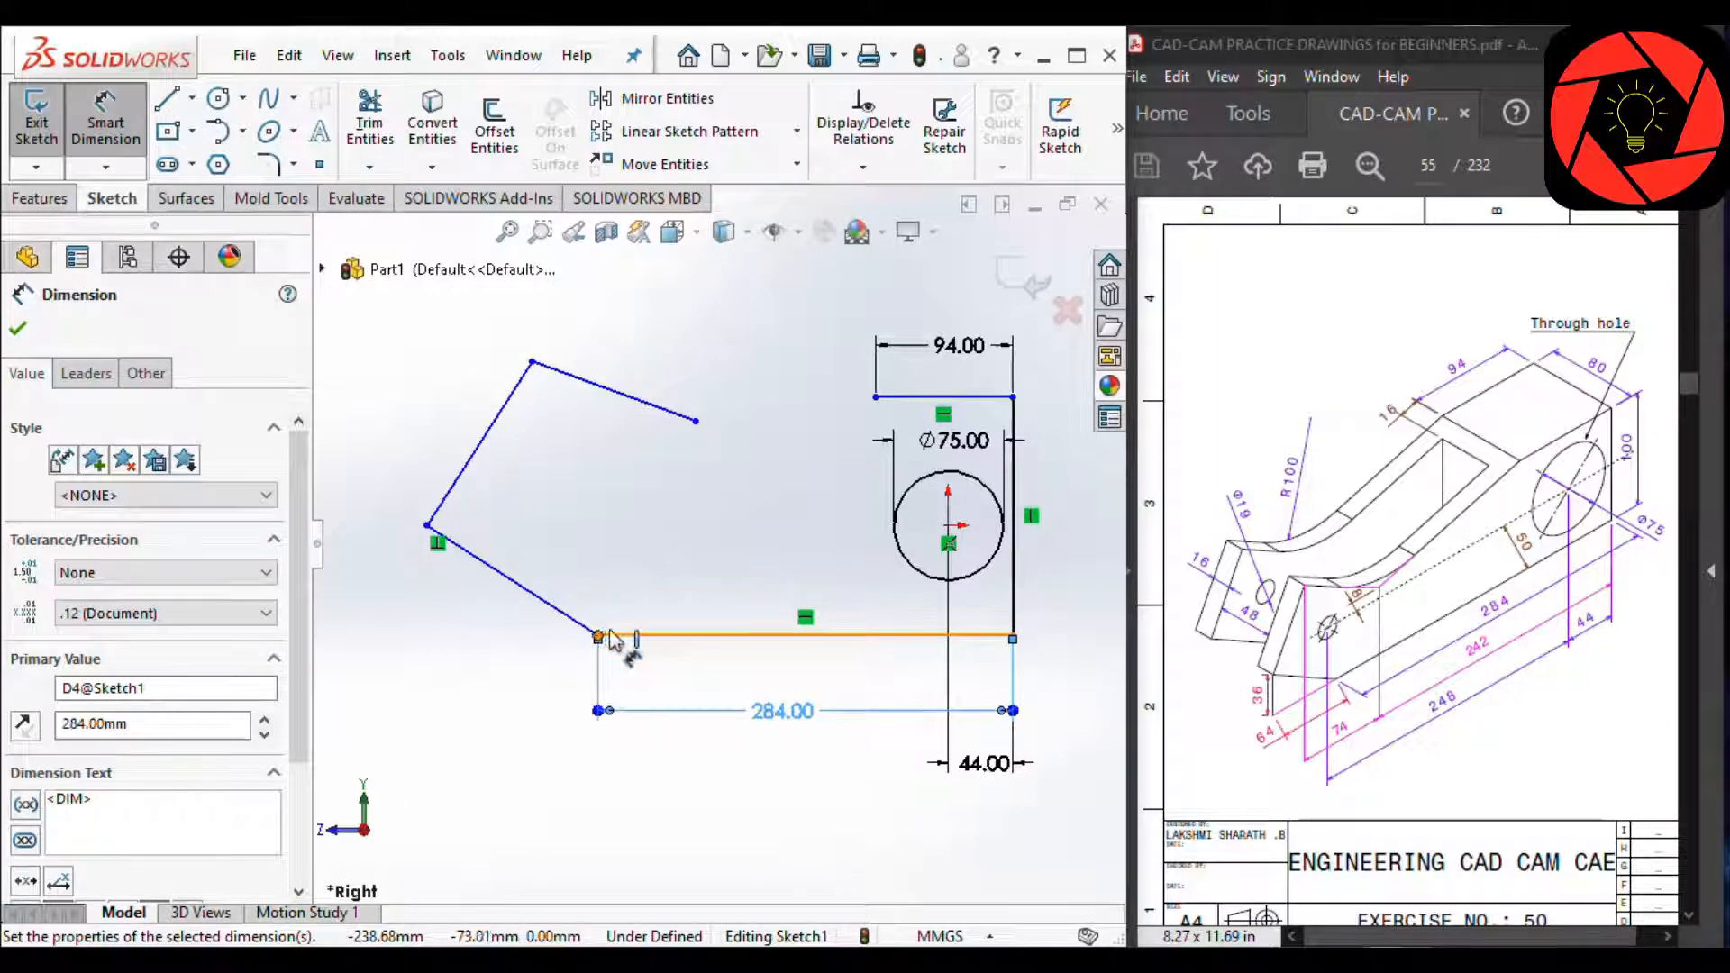
{"action": "left_click", "coordinate": [469, 551]}
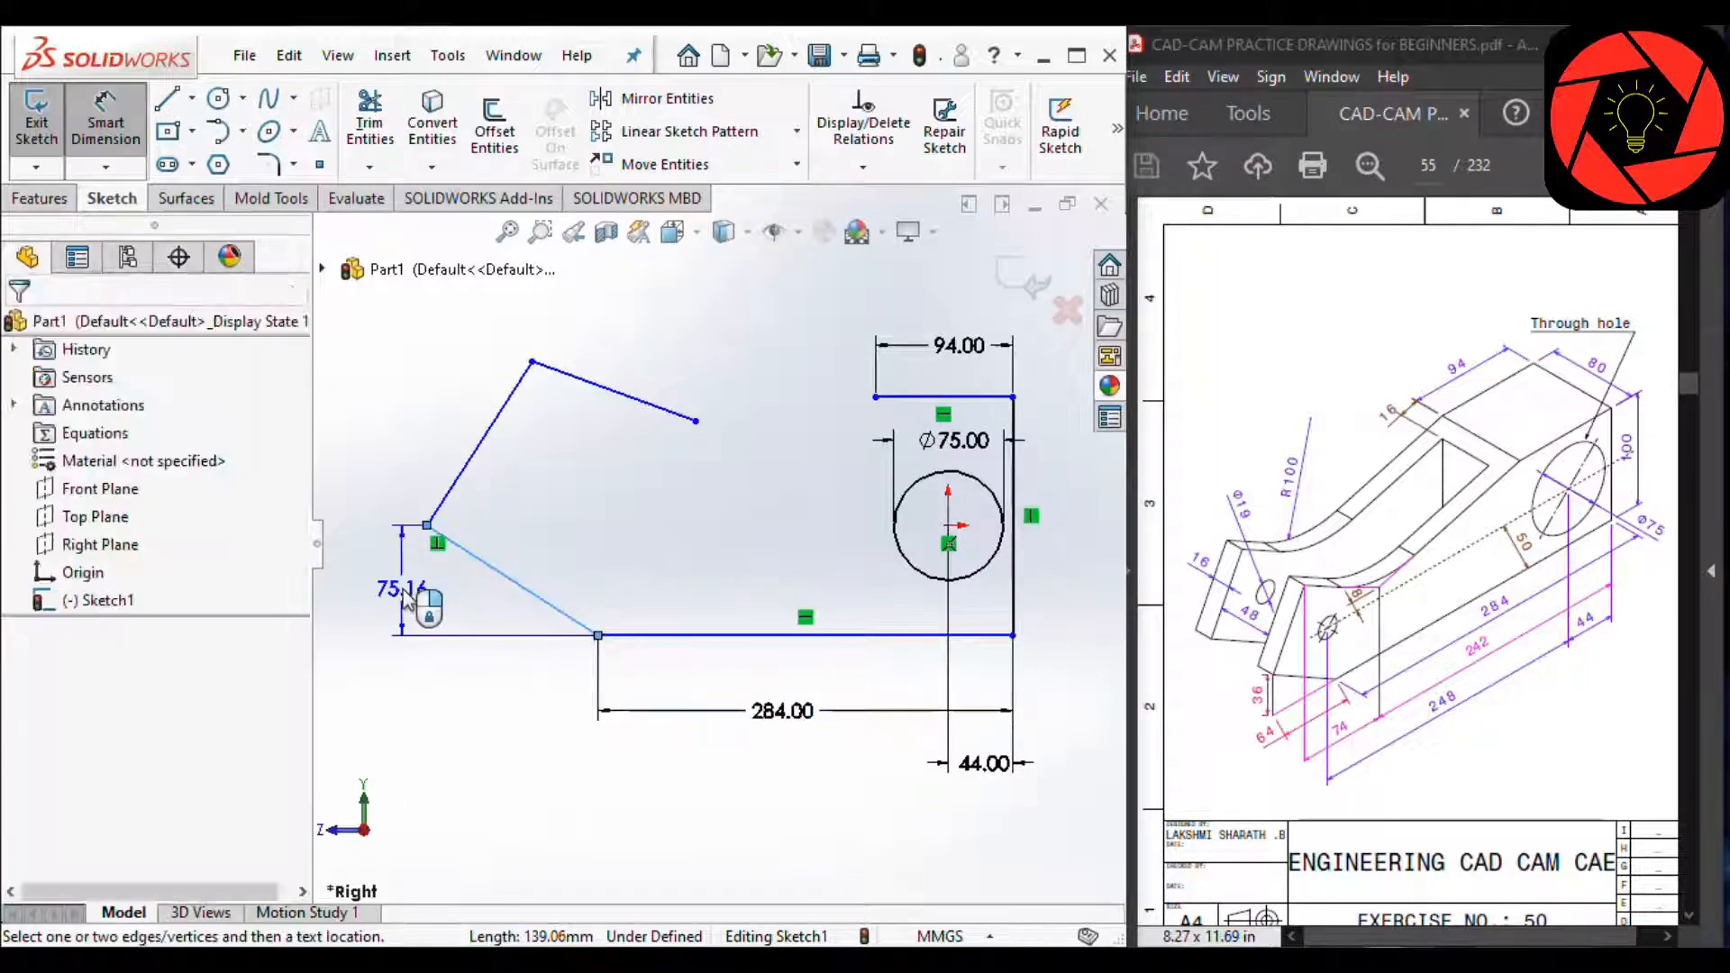
{"action": "left_click", "coordinate": [402, 599]}
{"action": "type", "text": "34"}
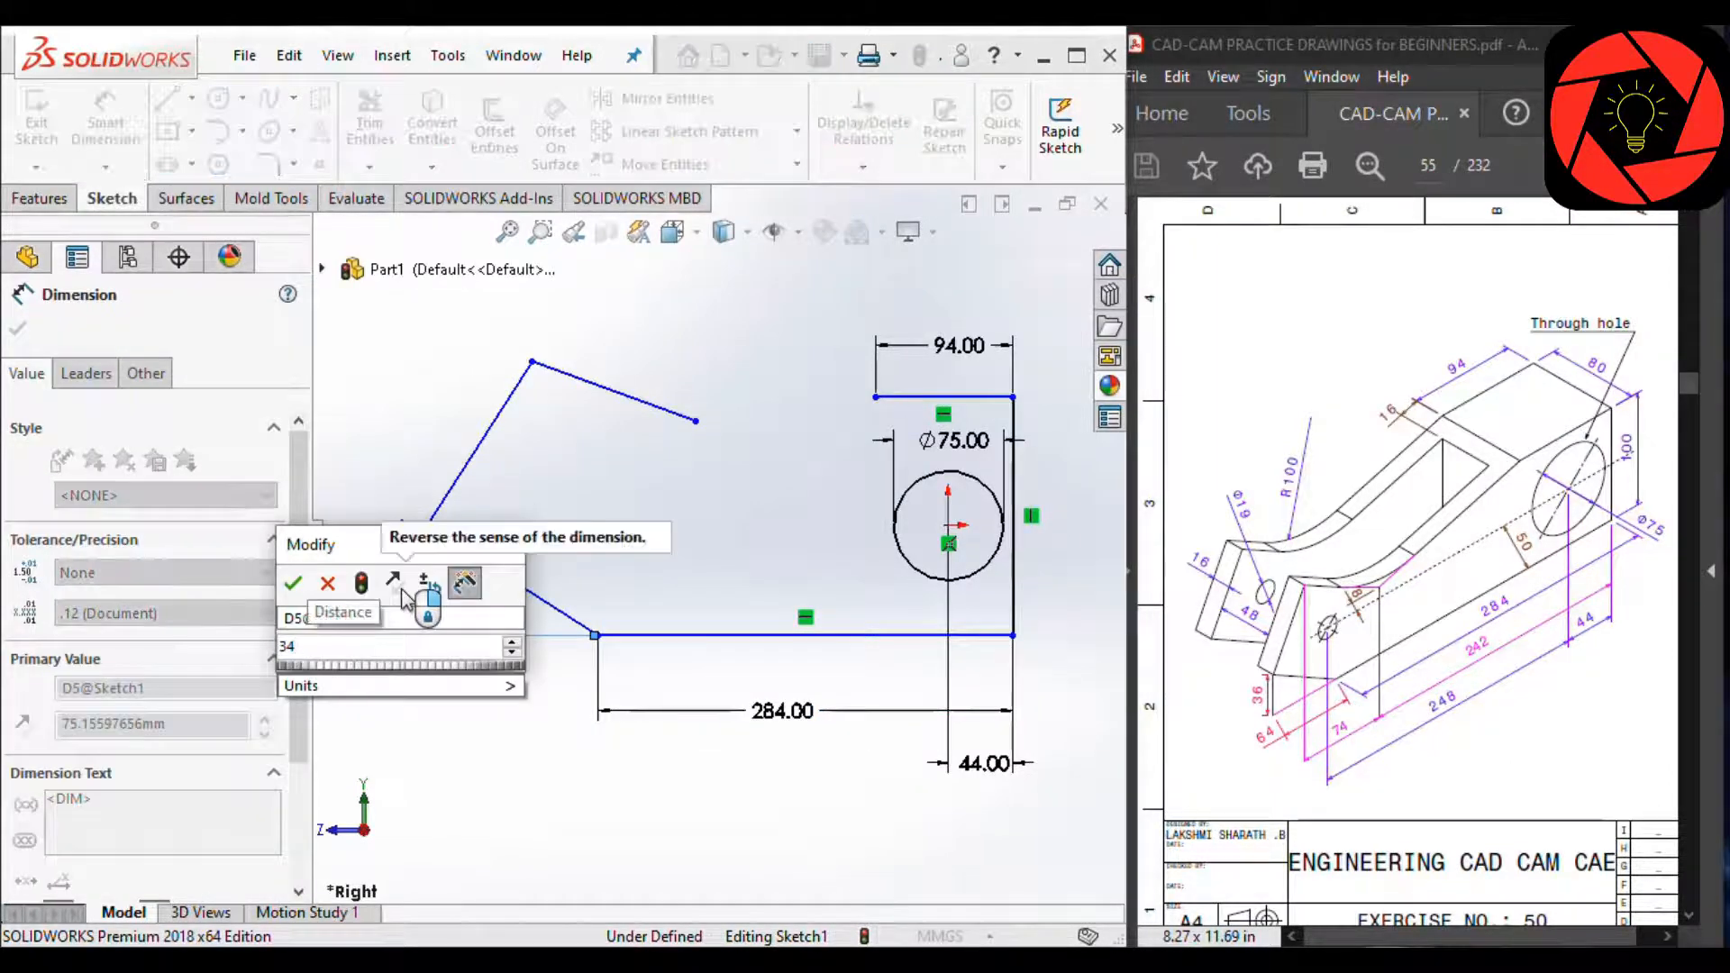
{"action": "key", "text": "BackSpace"}
{"action": "type", "text": "6"}
{"action": "key", "text": "Return"}
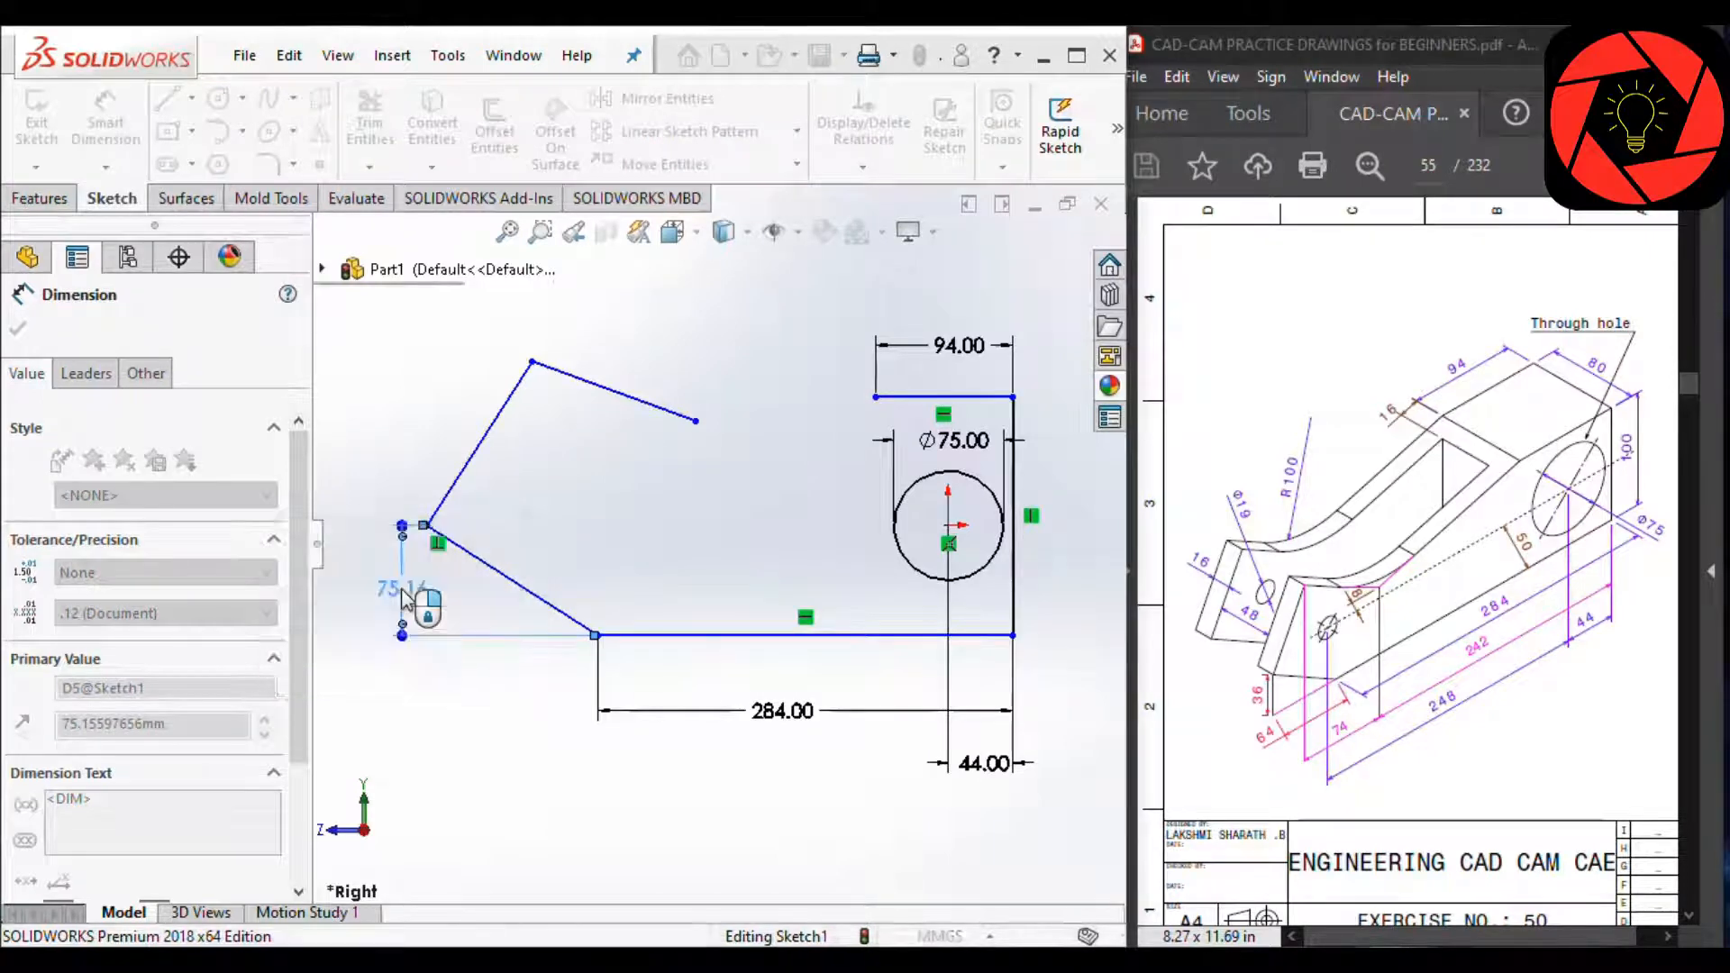
{"action": "scroll", "coordinate": [532, 617], "scroll_direction": "down", "scroll_amount": 1}
{"action": "scroll", "coordinate": [634, 594], "scroll_direction": "up", "scroll_amount": 1}
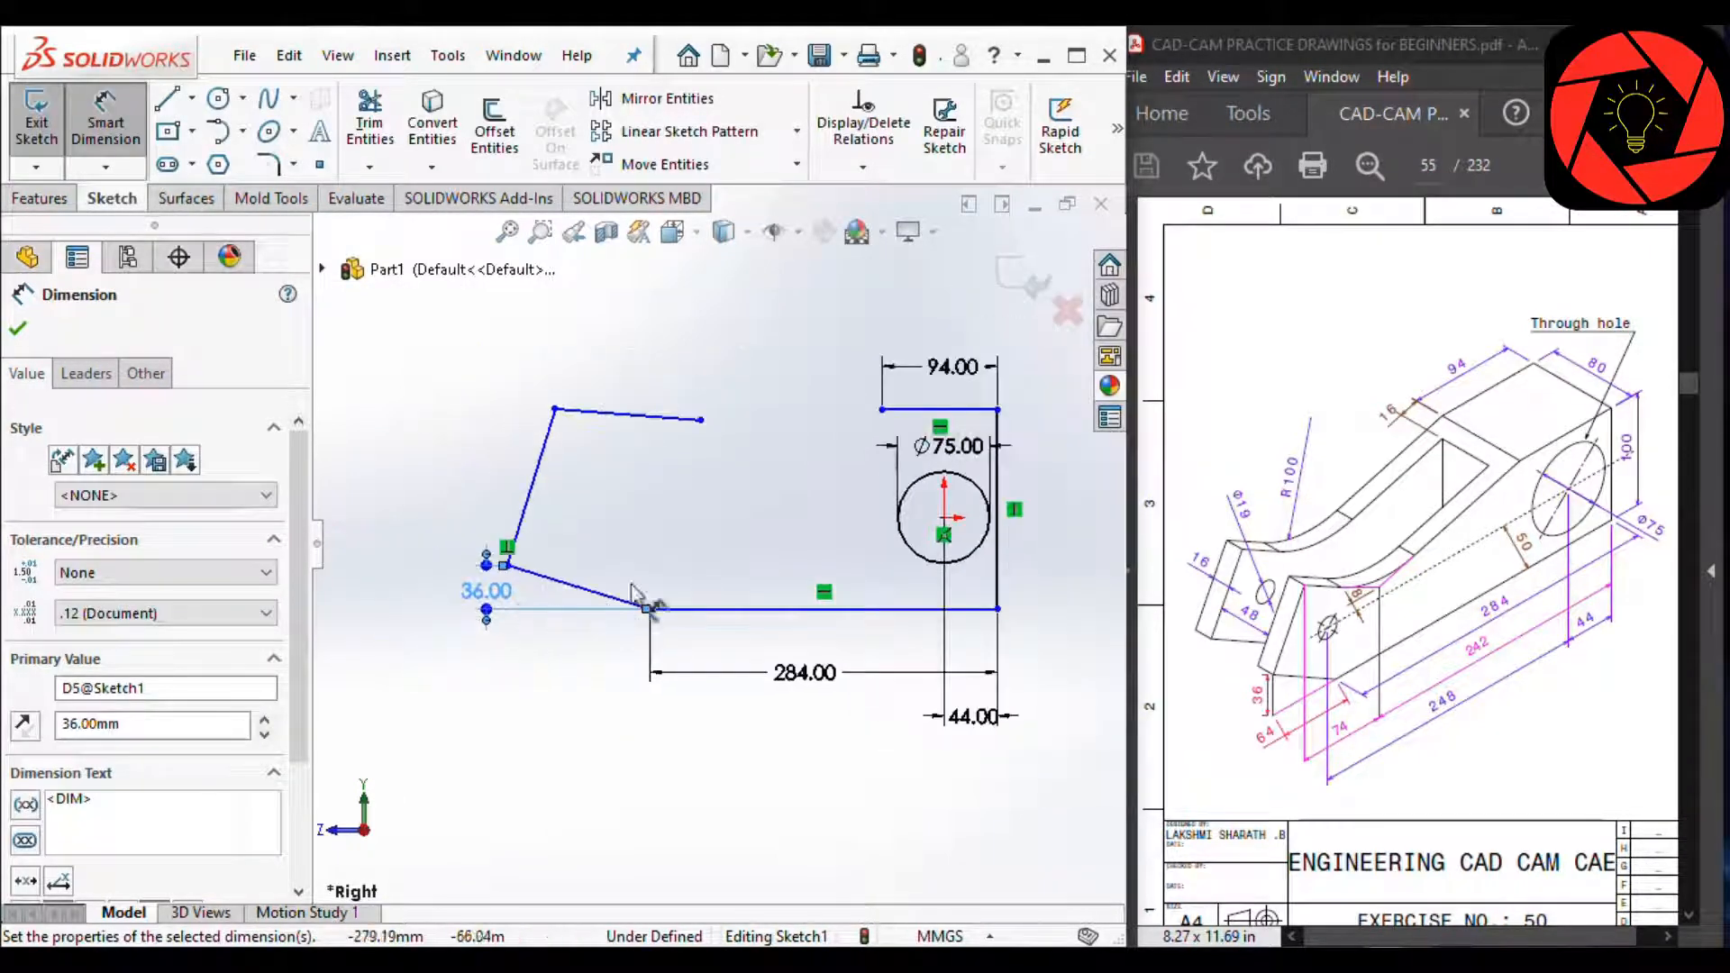
{"action": "scroll", "coordinate": [796, 513], "scroll_direction": "down", "scroll_amount": 1}
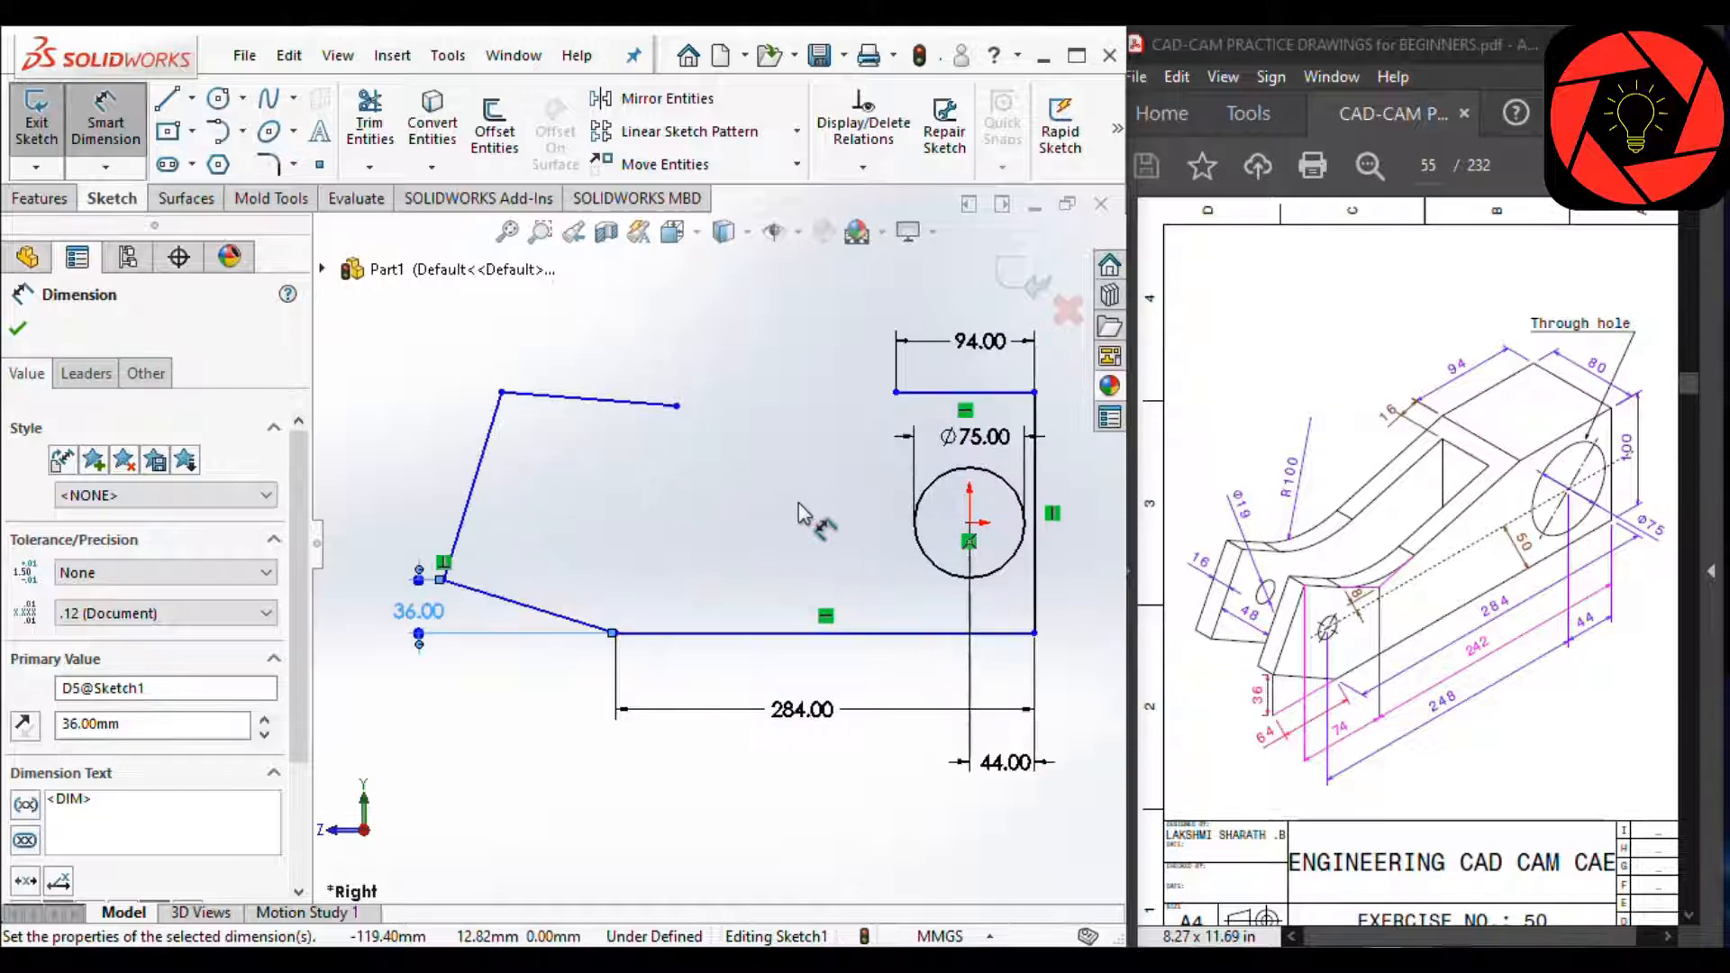
Step: Dimension the horizontal distance between the endpoints of the slanted line at the far end of the base line as 64 mm
{"action": "scroll", "coordinate": [798, 514], "scroll_direction": "up", "scroll_amount": 1}
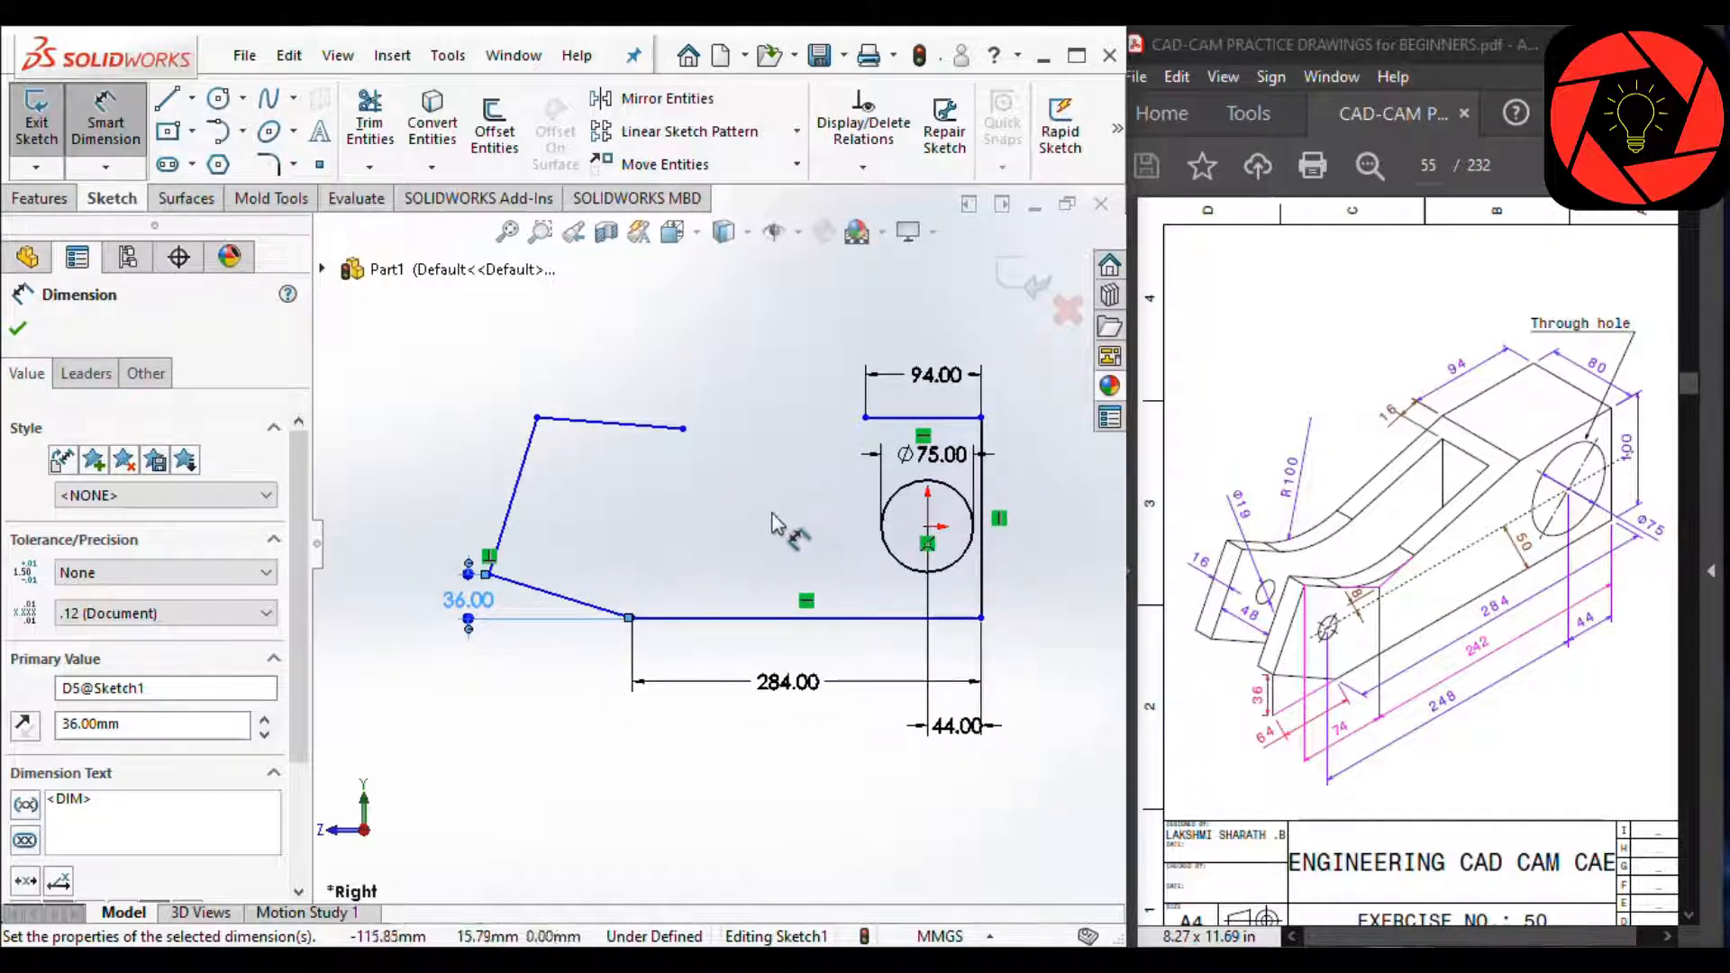
{"action": "left_click", "coordinate": [634, 621]}
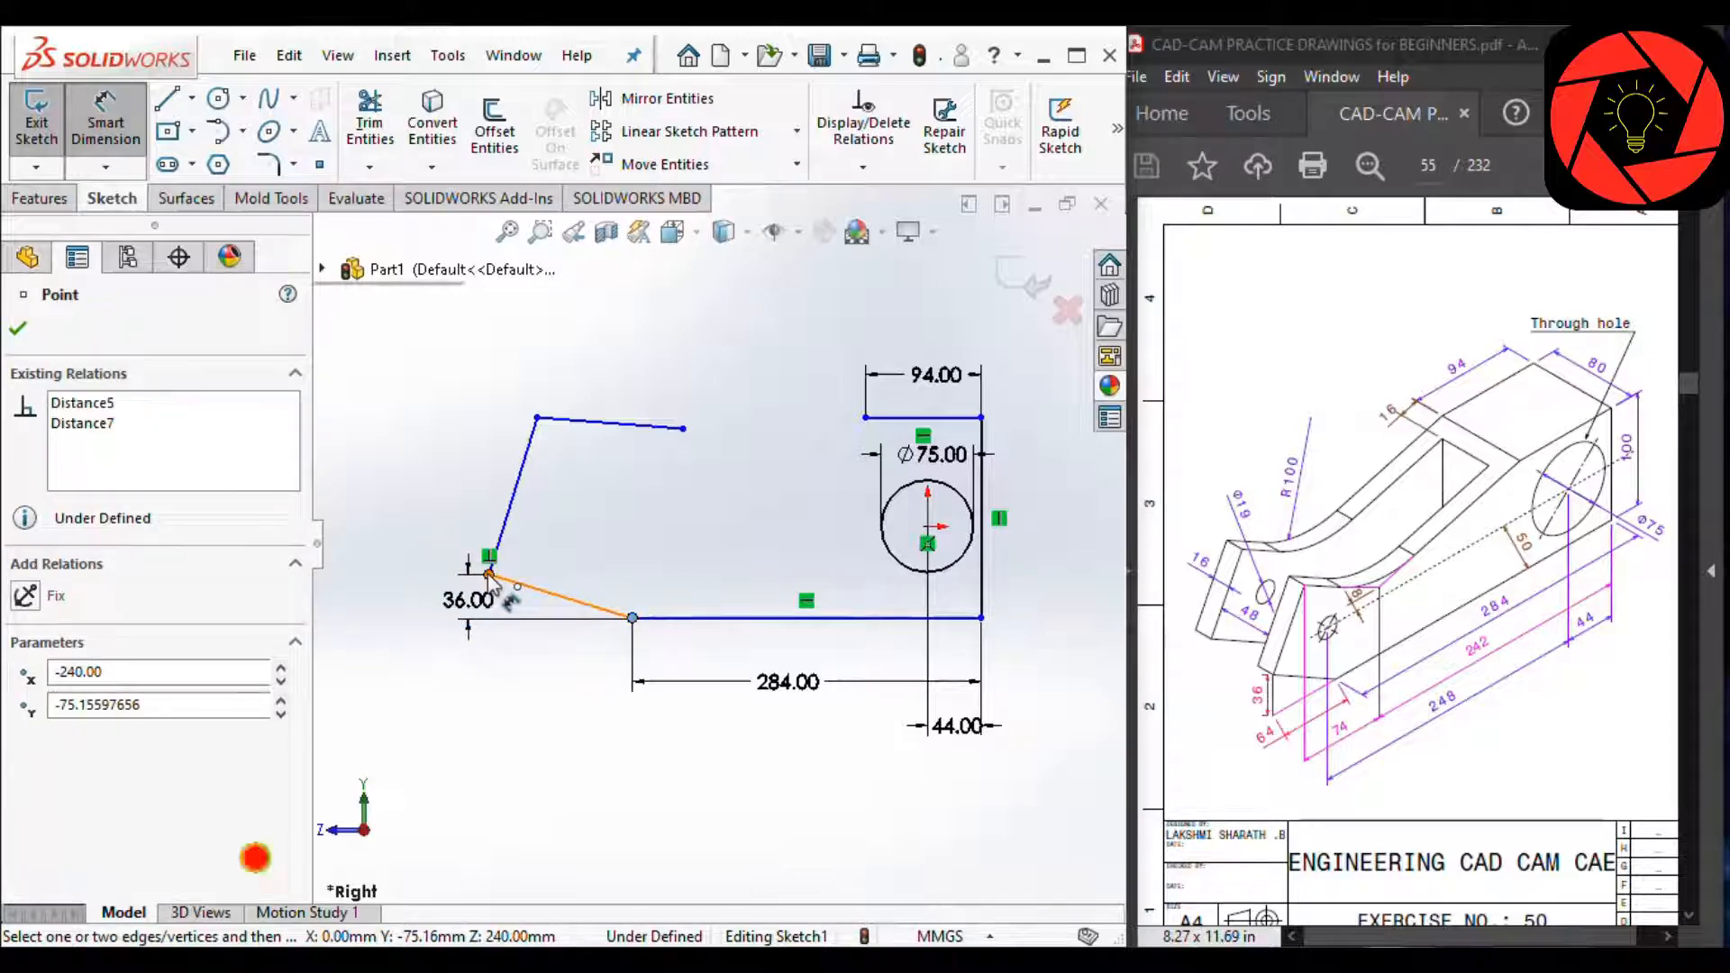
{"action": "left_click", "coordinate": [488, 574]}
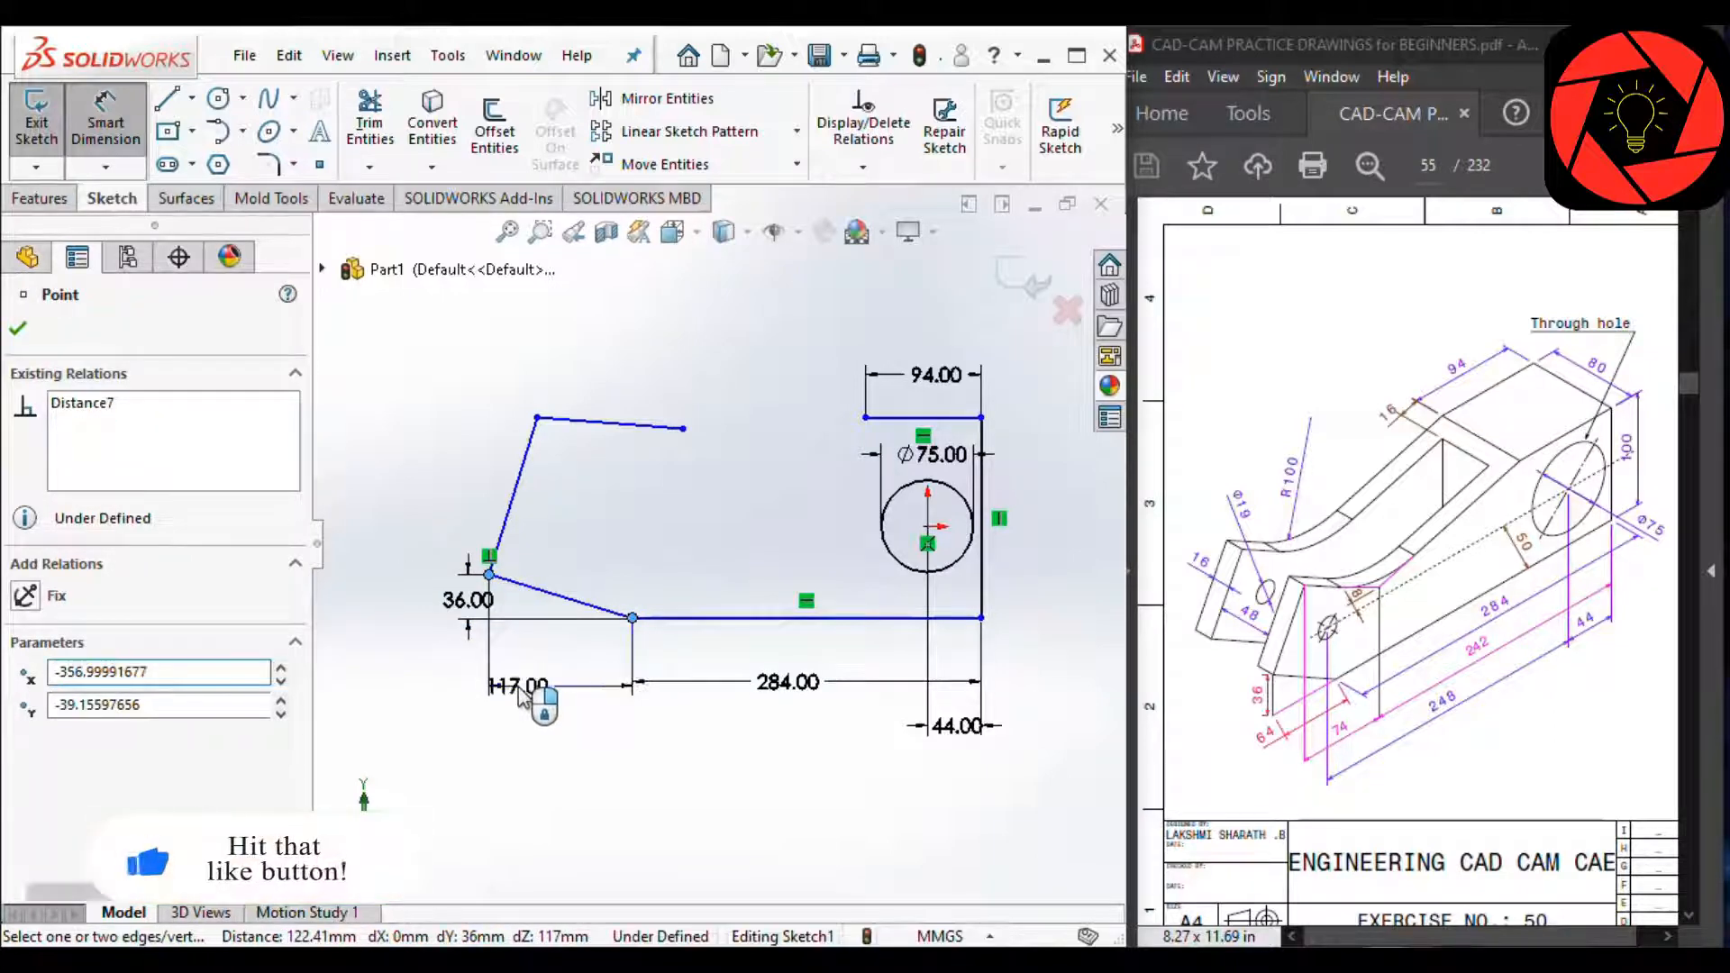
{"action": "left_click", "coordinate": [517, 686]}
{"action": "type", "text": "64"}
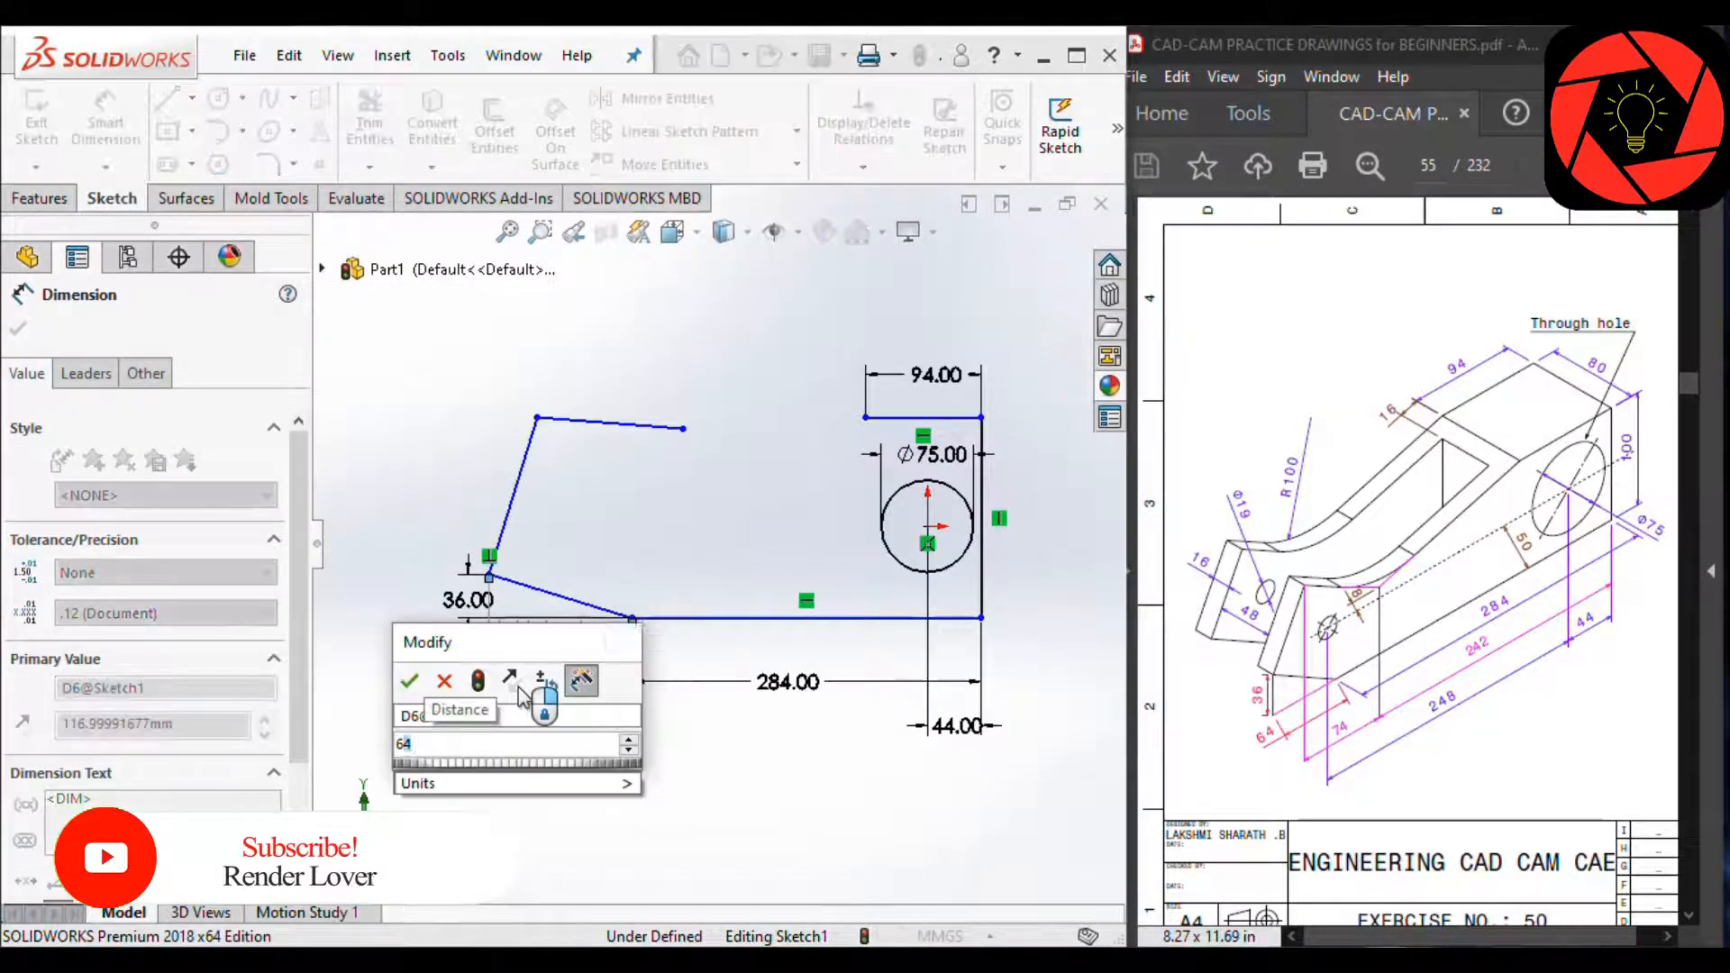
{"action": "key", "text": "Return"}
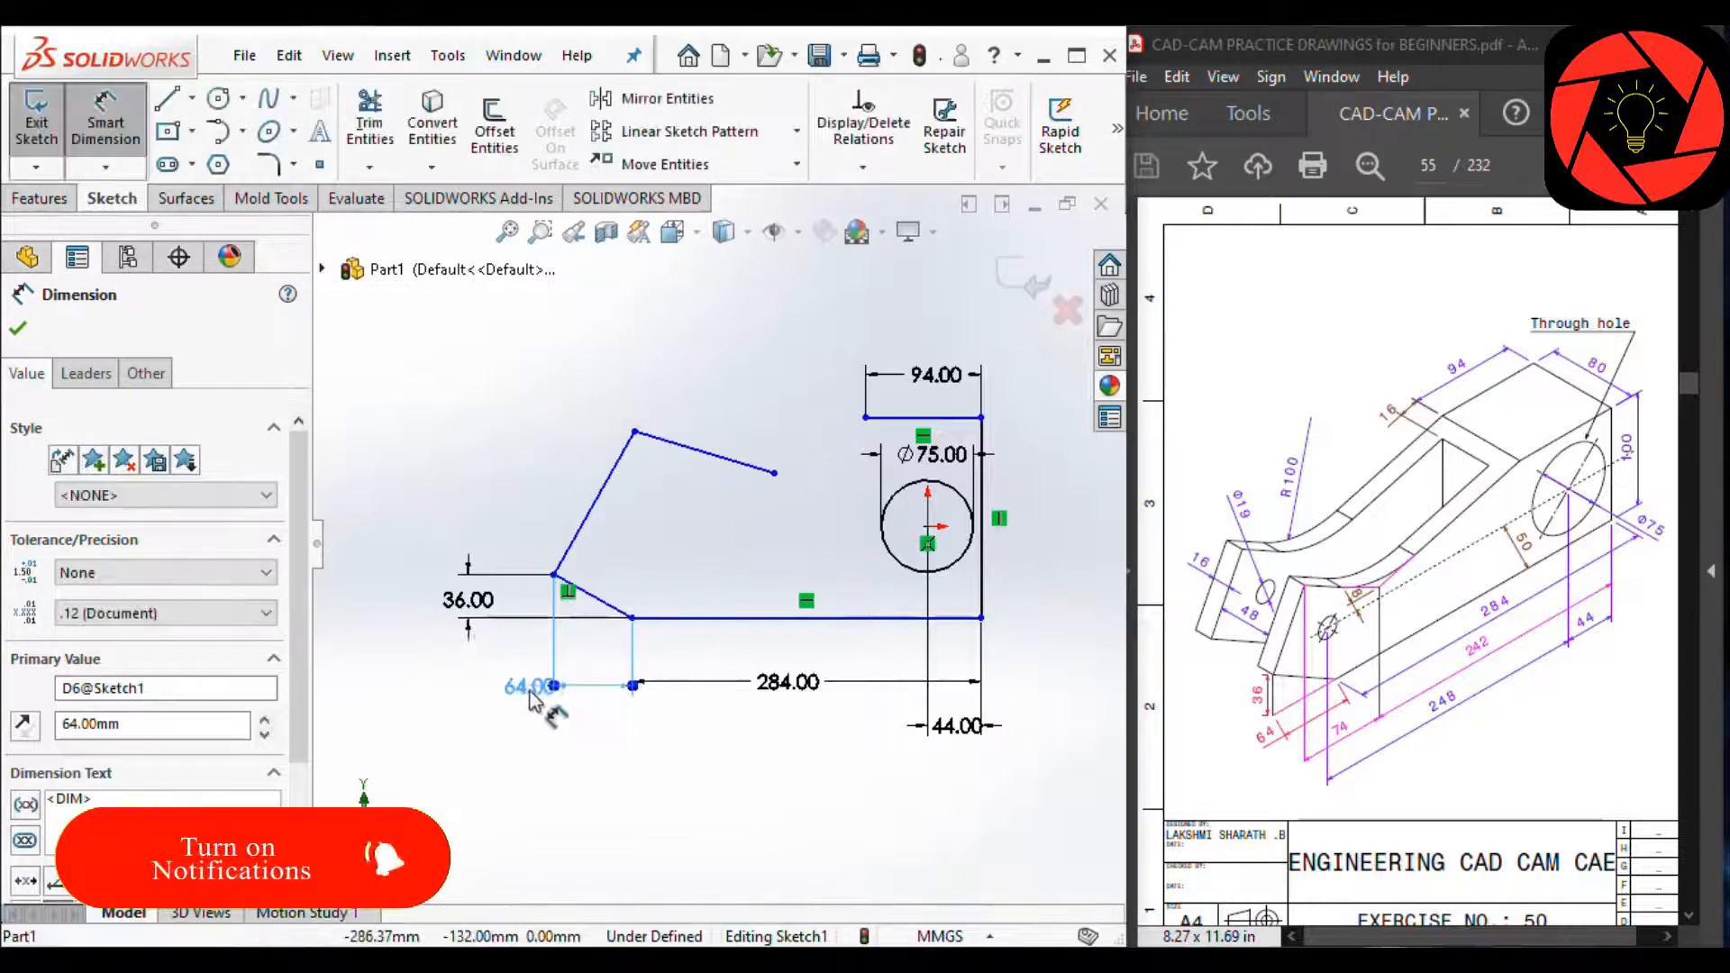
{"action": "key", "text": "f"}
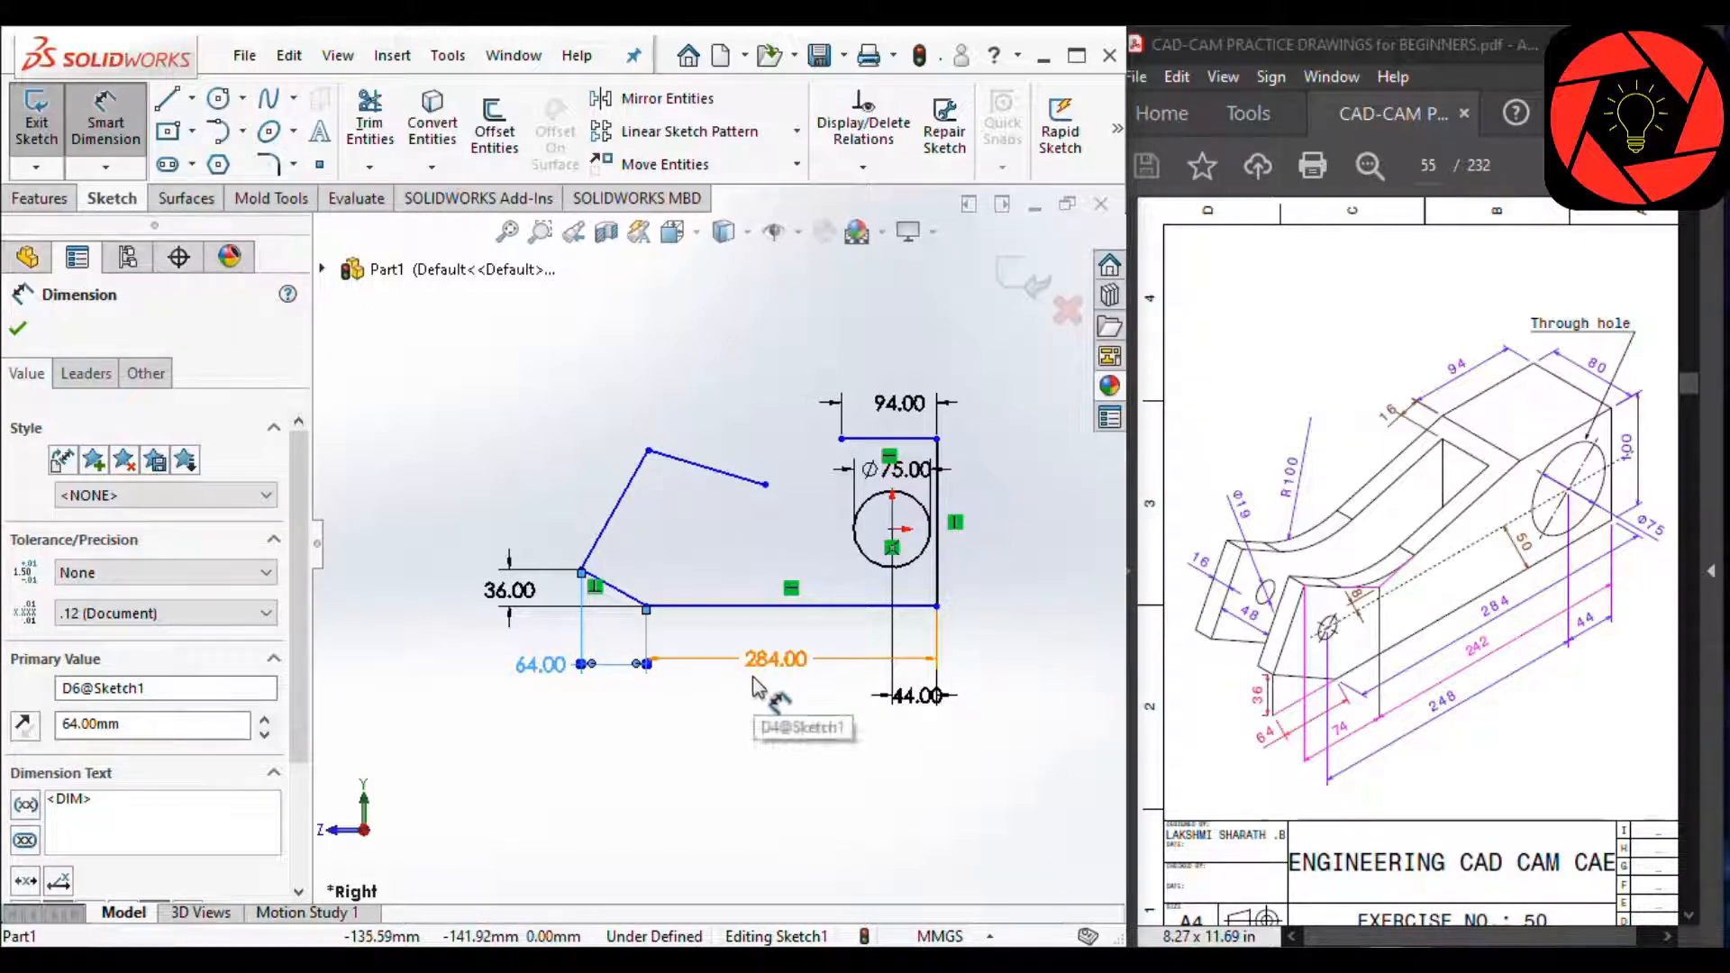
{"action": "scroll", "coordinate": [753, 689], "scroll_direction": "down", "scroll_amount": 3}
{"action": "scroll", "coordinate": [695, 531], "scroll_direction": "up", "scroll_amount": 3}
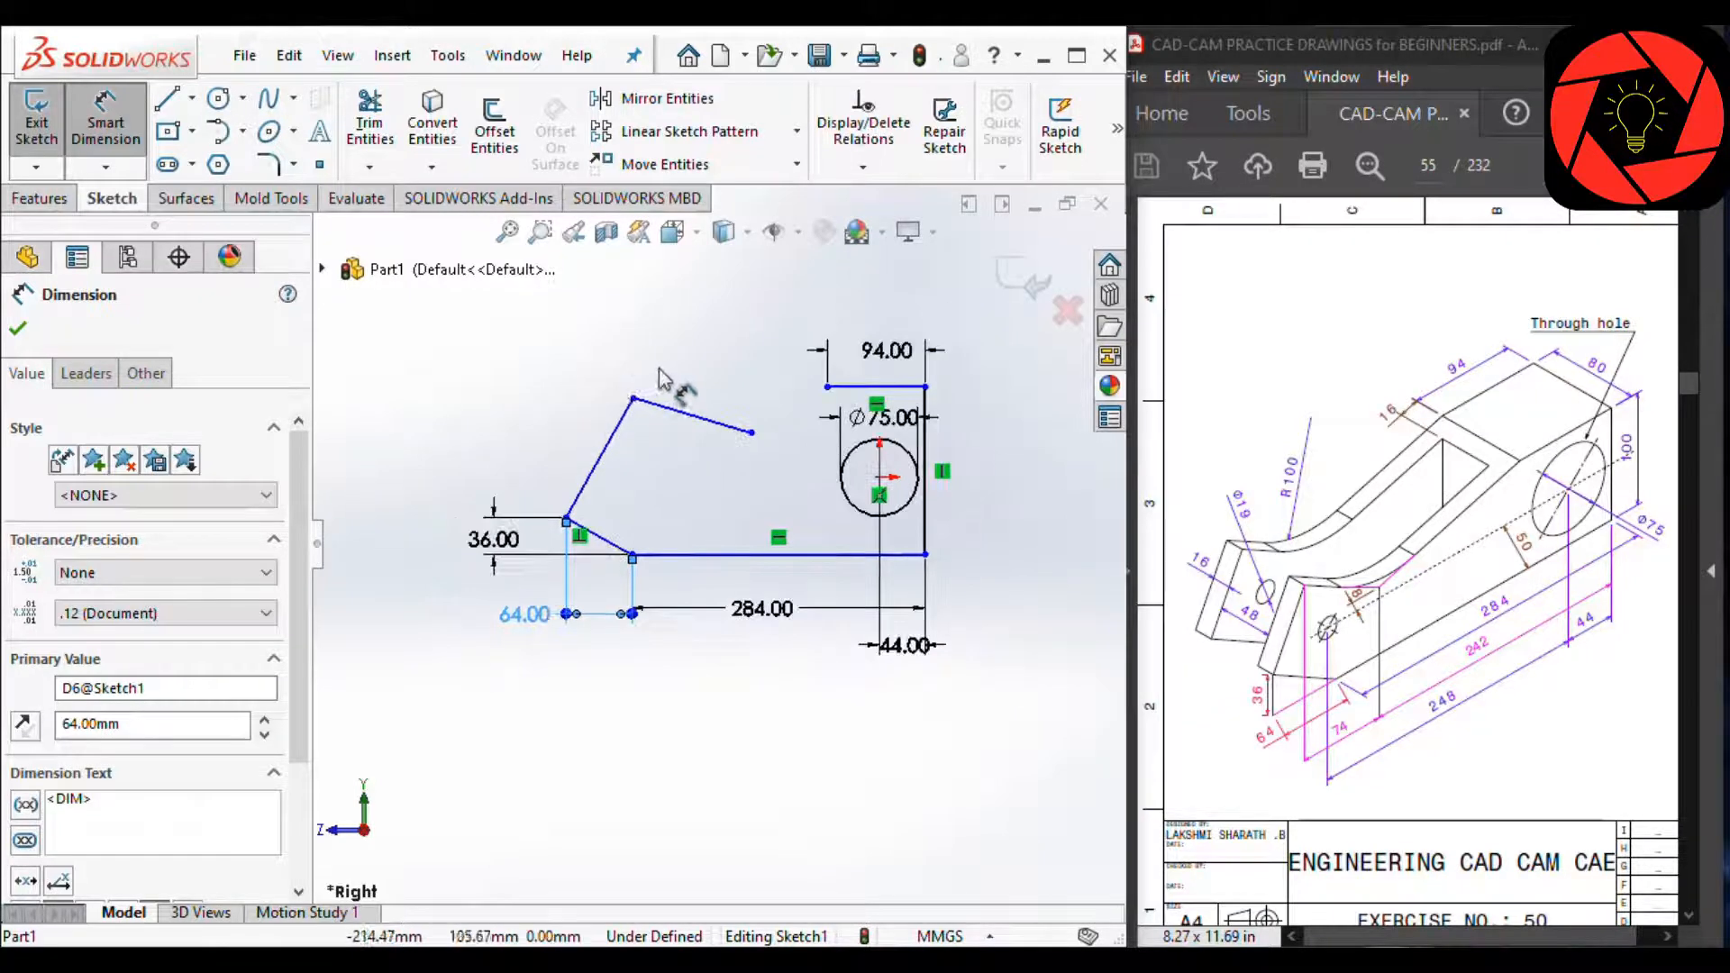
{"action": "scroll", "coordinate": [659, 369], "scroll_direction": "down", "scroll_amount": 1}
{"action": "scroll", "coordinate": [770, 348], "scroll_direction": "up", "scroll_amount": 1}
{"action": "scroll", "coordinate": [813, 370], "scroll_direction": "down", "scroll_amount": 1}
{"action": "key", "text": "Escape"}
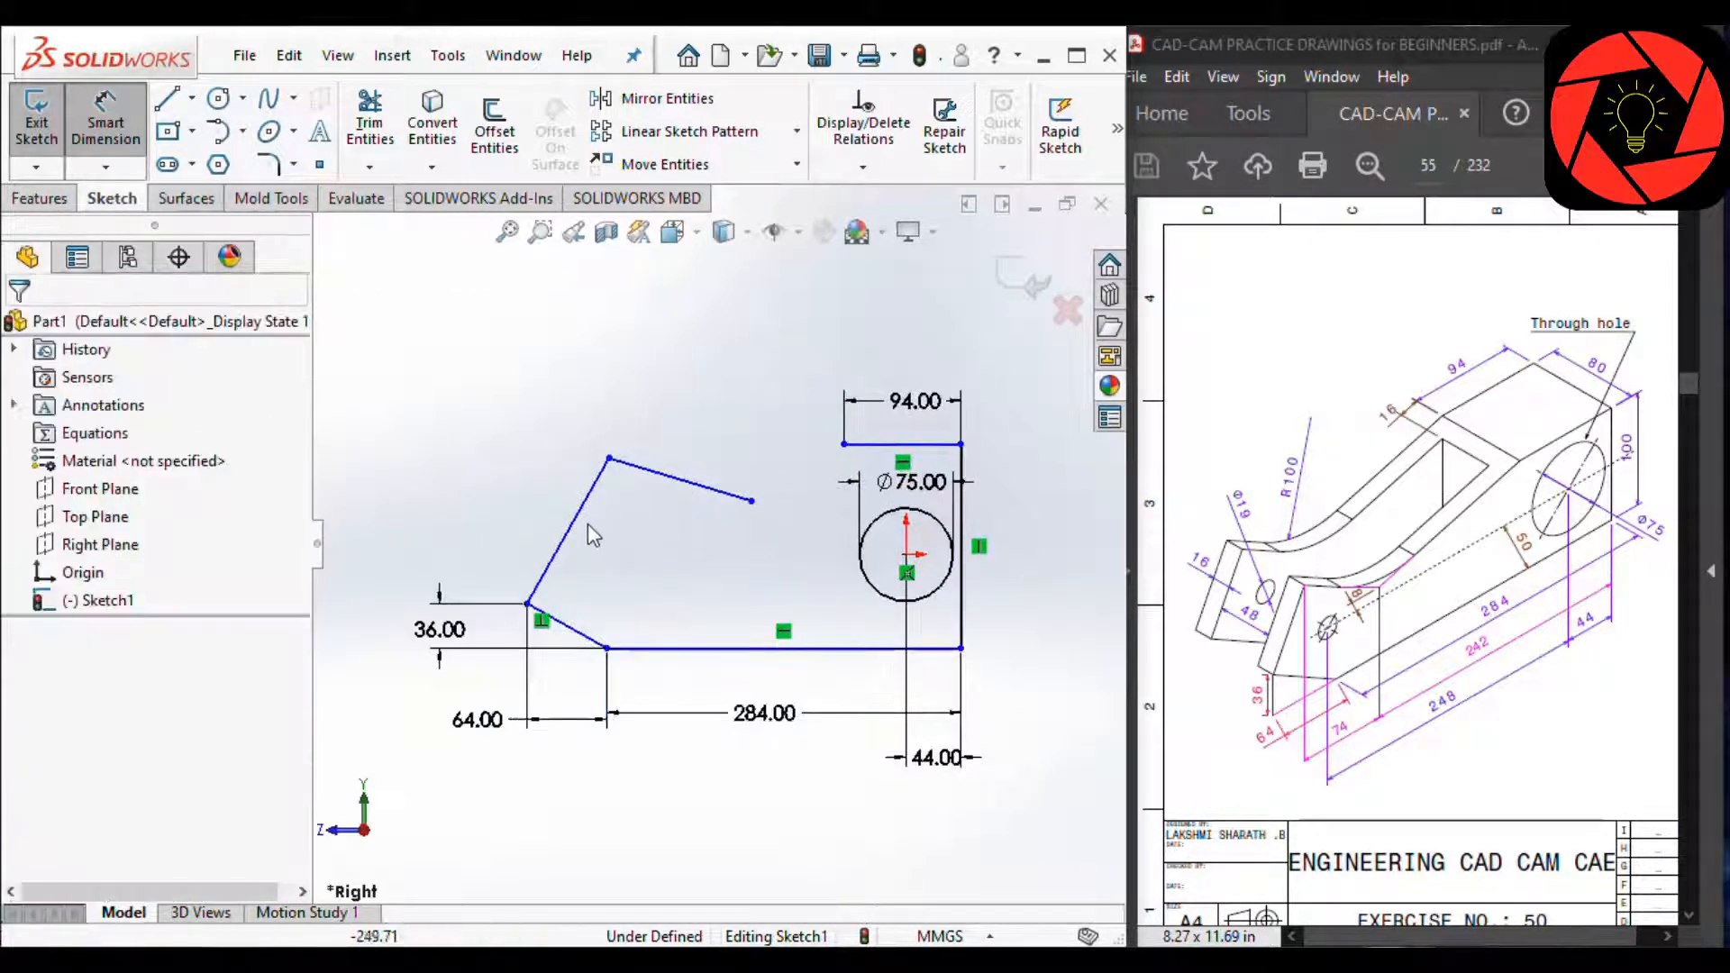
Step: Make the open-ended upper line perpendicular to the steep line it meets at the profile's far end
{"action": "left_click", "coordinate": [569, 530]}
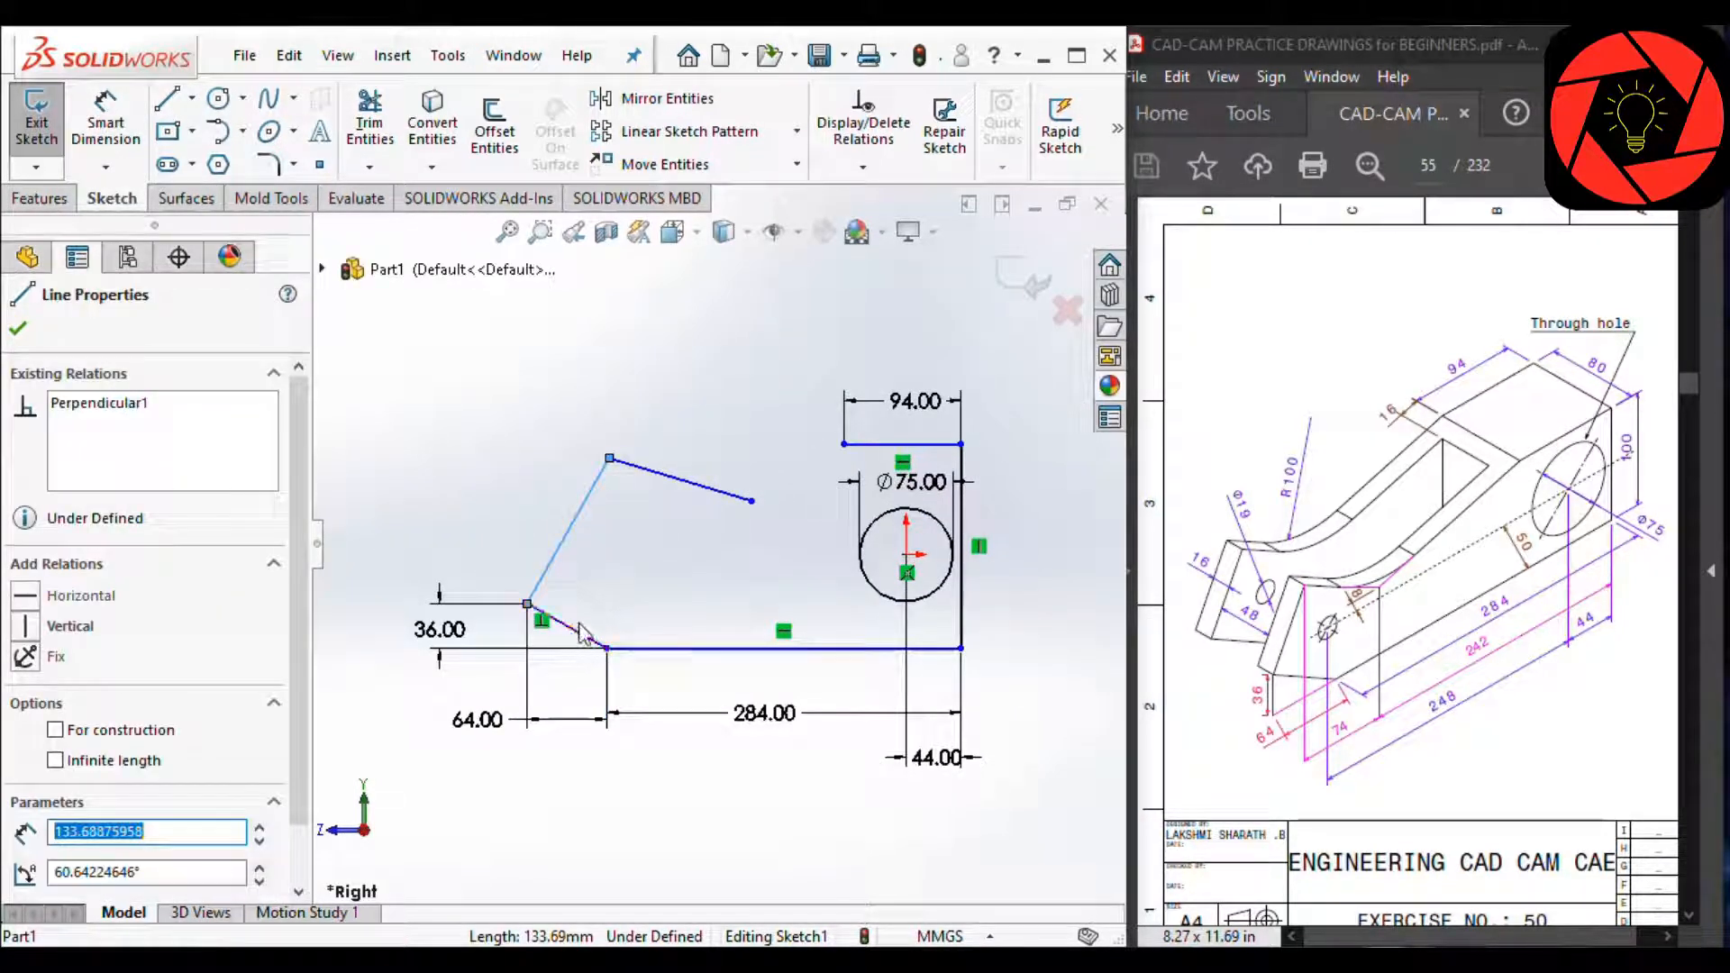
{"action": "left_click", "coordinate": [628, 543]}
{"action": "left_click", "coordinate": [680, 479]}
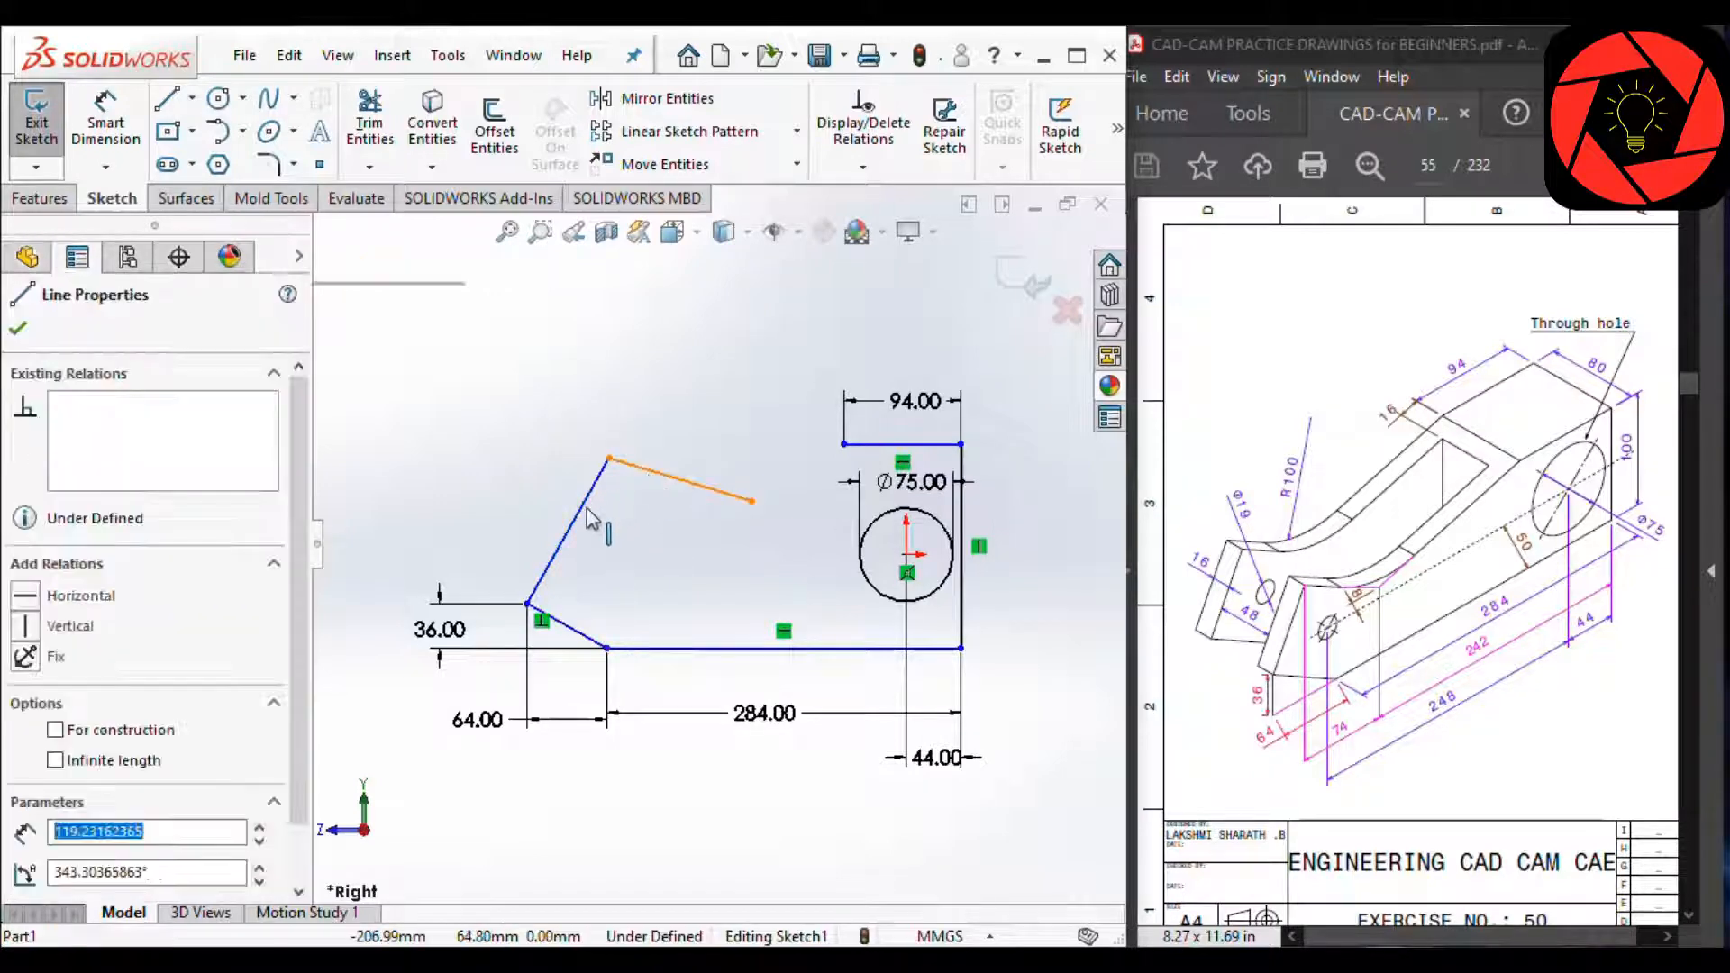
{"action": "left_click", "coordinate": [587, 496], "text": "ctrl"}
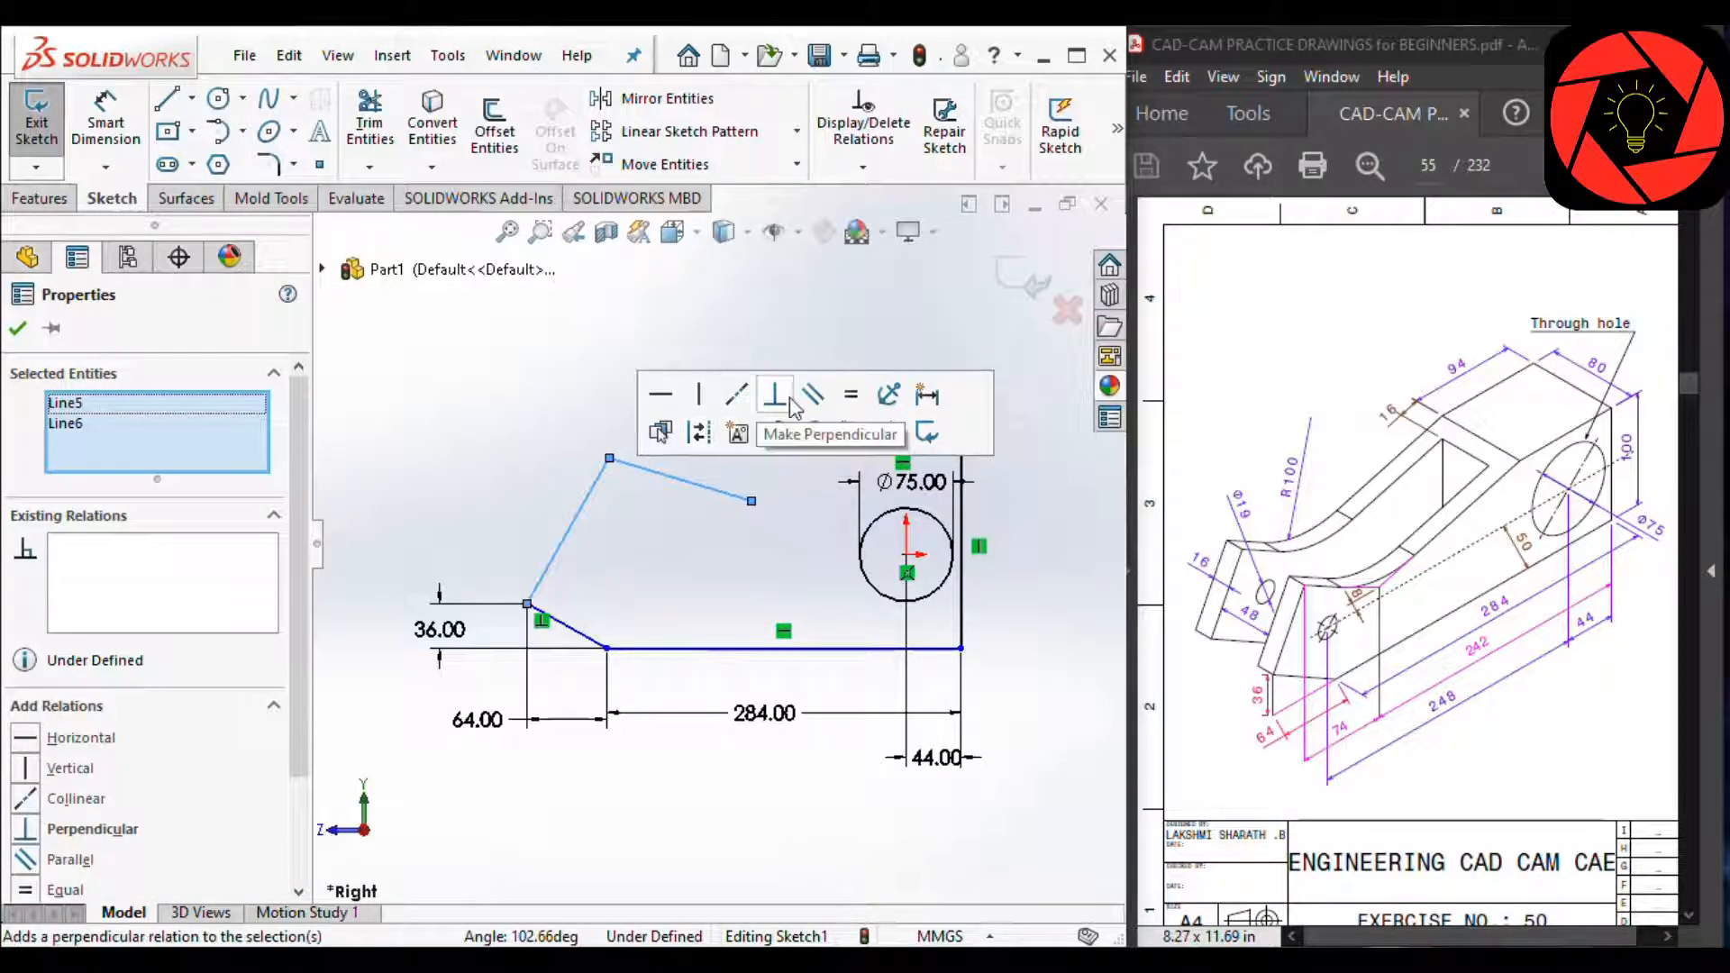
{"action": "left_click", "coordinate": [774, 394]}
Step: Check the existing relation between the steep line and the short slanted line that joins the base line
{"action": "left_click", "coordinate": [569, 539]}
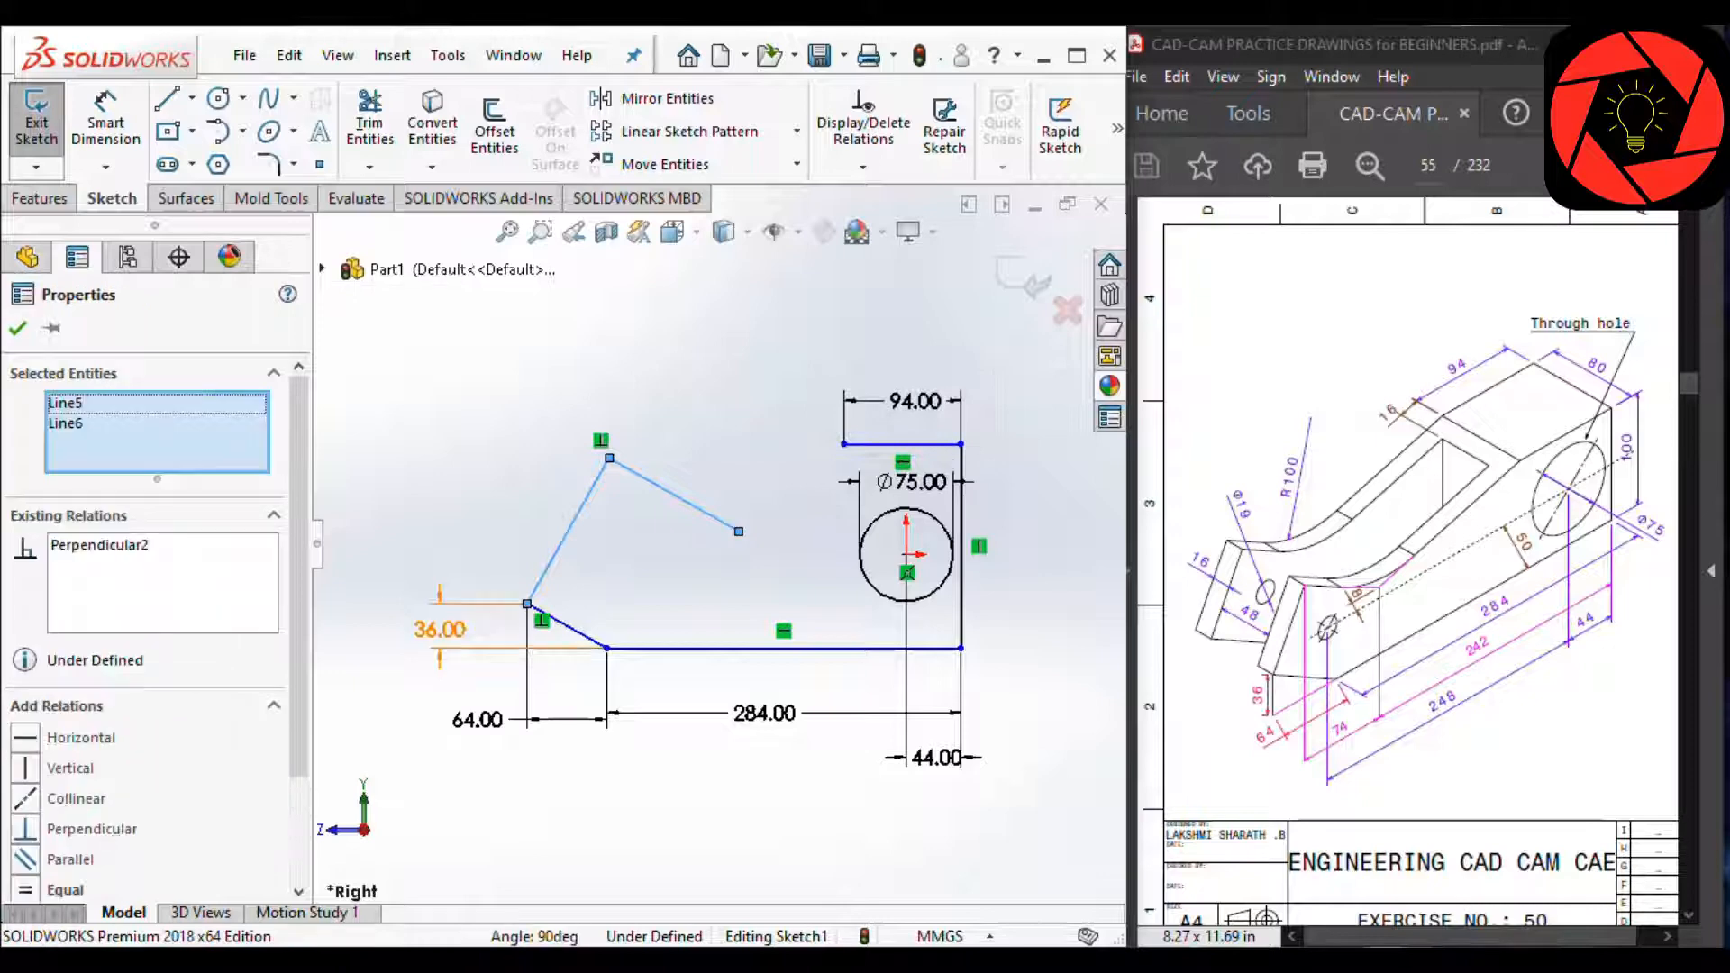
{"action": "left_click", "coordinate": [570, 631]}
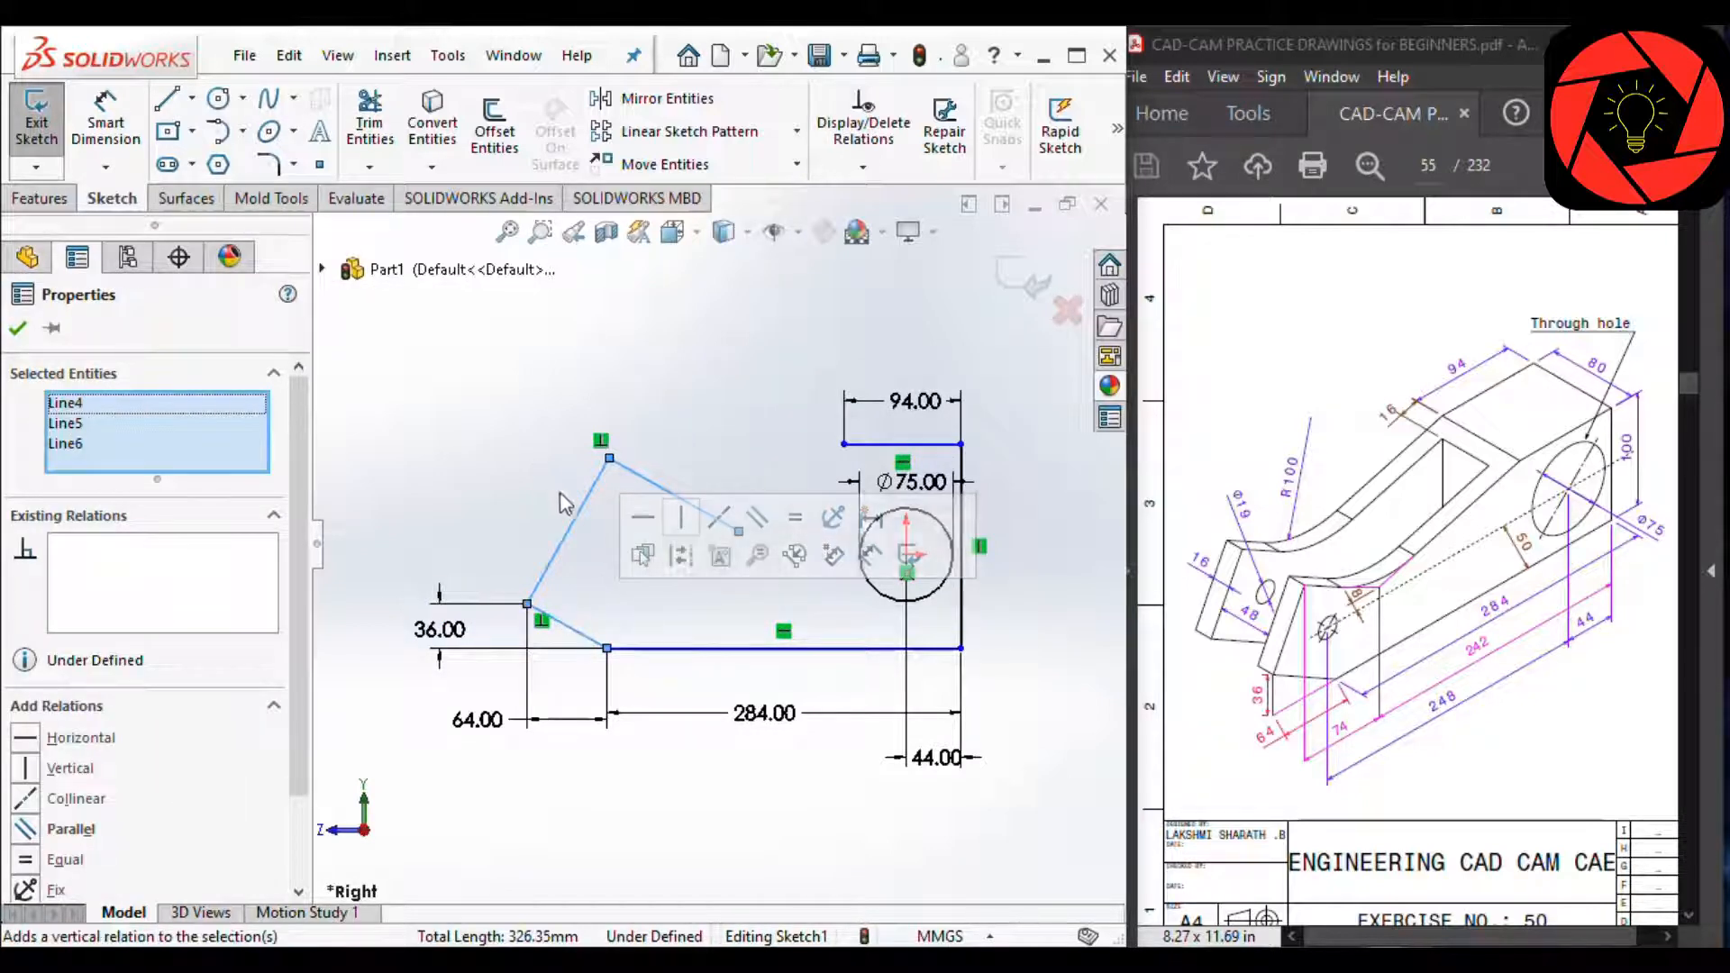
{"action": "left_click", "coordinate": [559, 494]}
{"action": "left_click", "coordinate": [569, 633]}
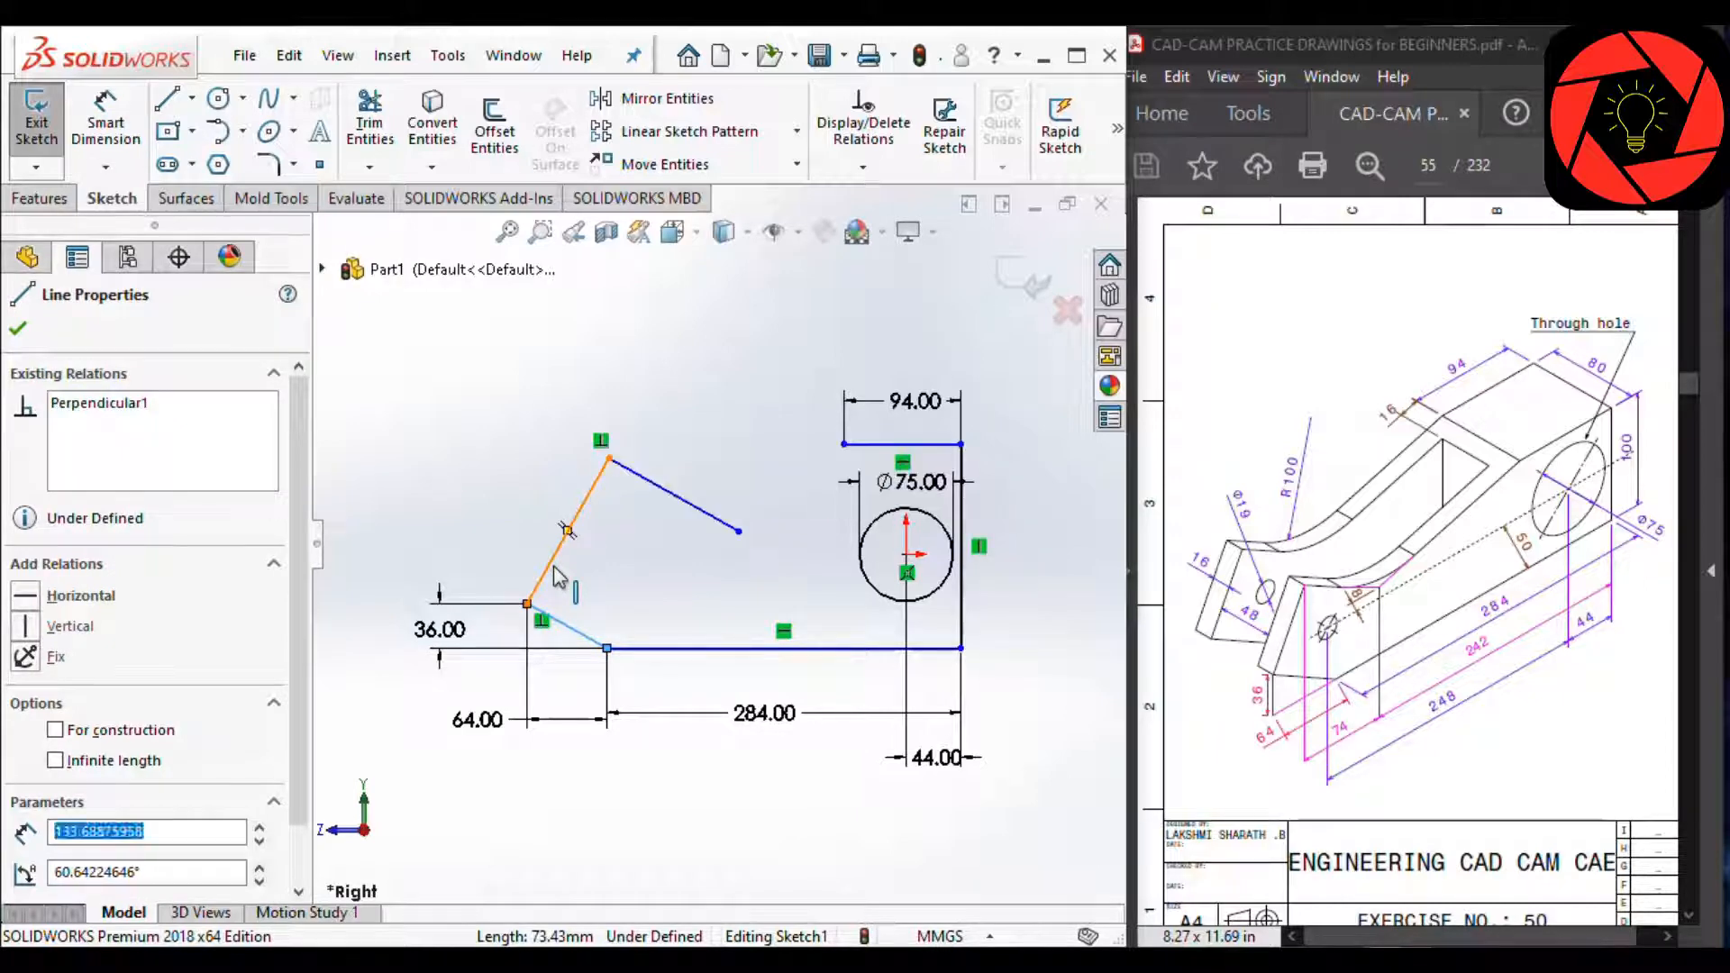
{"action": "left_click", "coordinate": [555, 570], "text": "ctrl"}
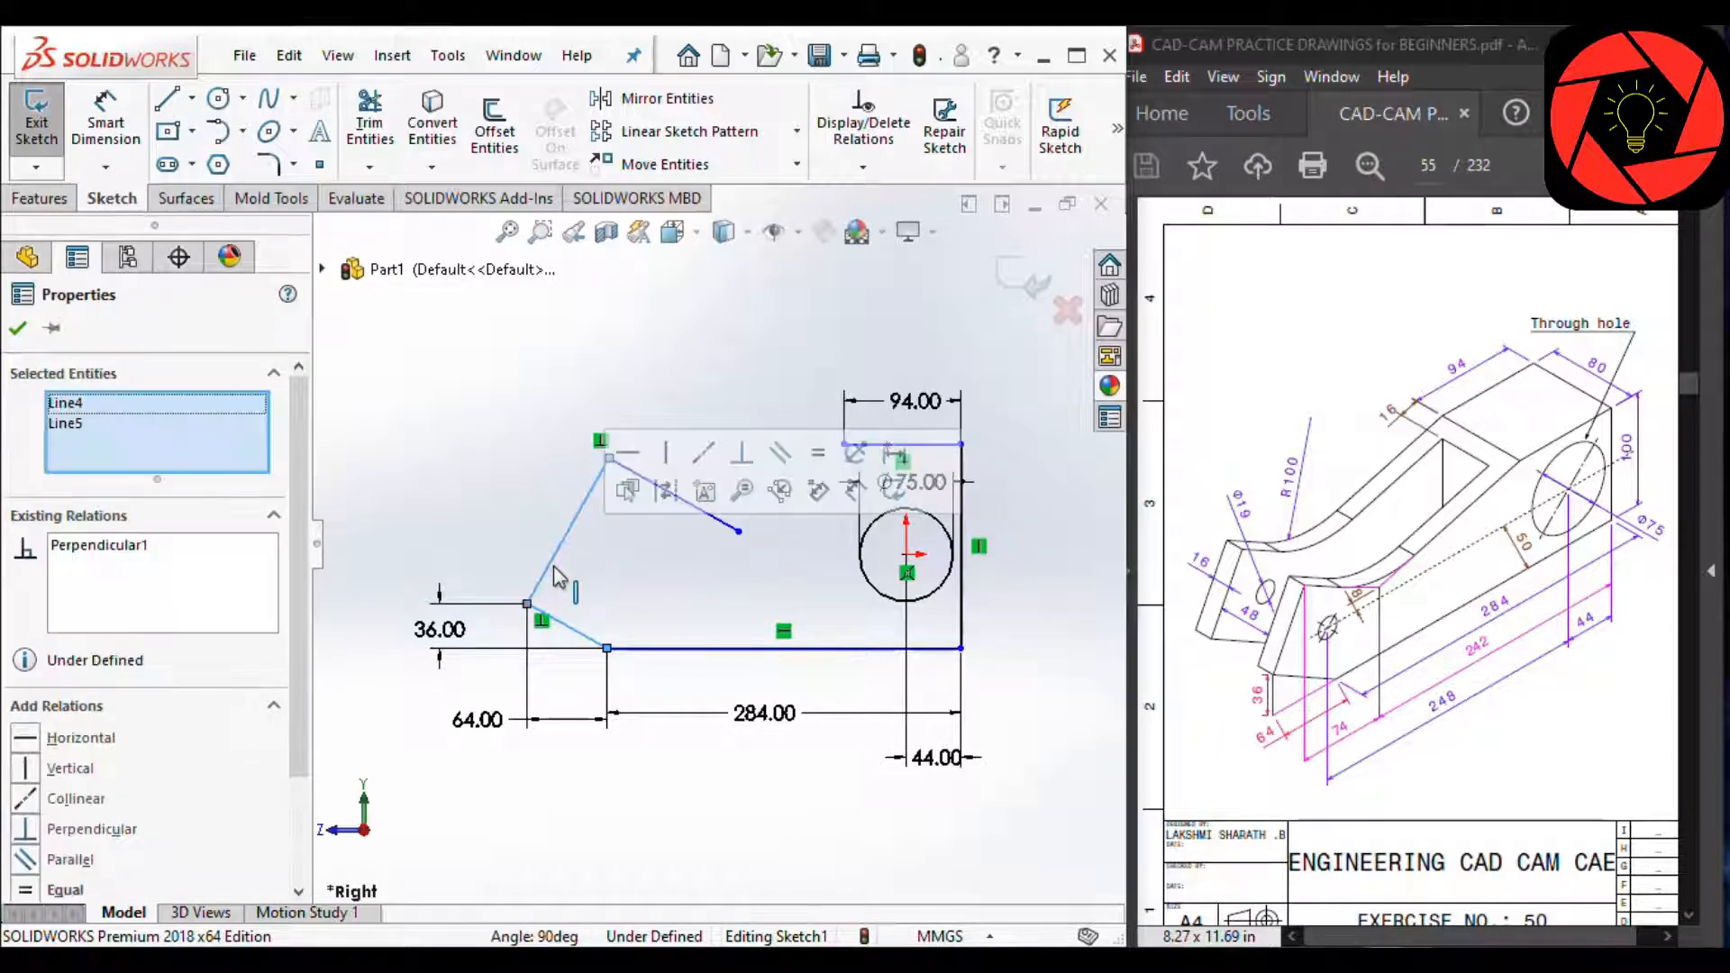
{"action": "left_click", "coordinate": [436, 462]}
{"action": "scroll", "coordinate": [593, 624], "scroll_direction": "up", "scroll_amount": 1}
{"action": "scroll", "coordinate": [633, 627], "scroll_direction": "down", "scroll_amount": 2}
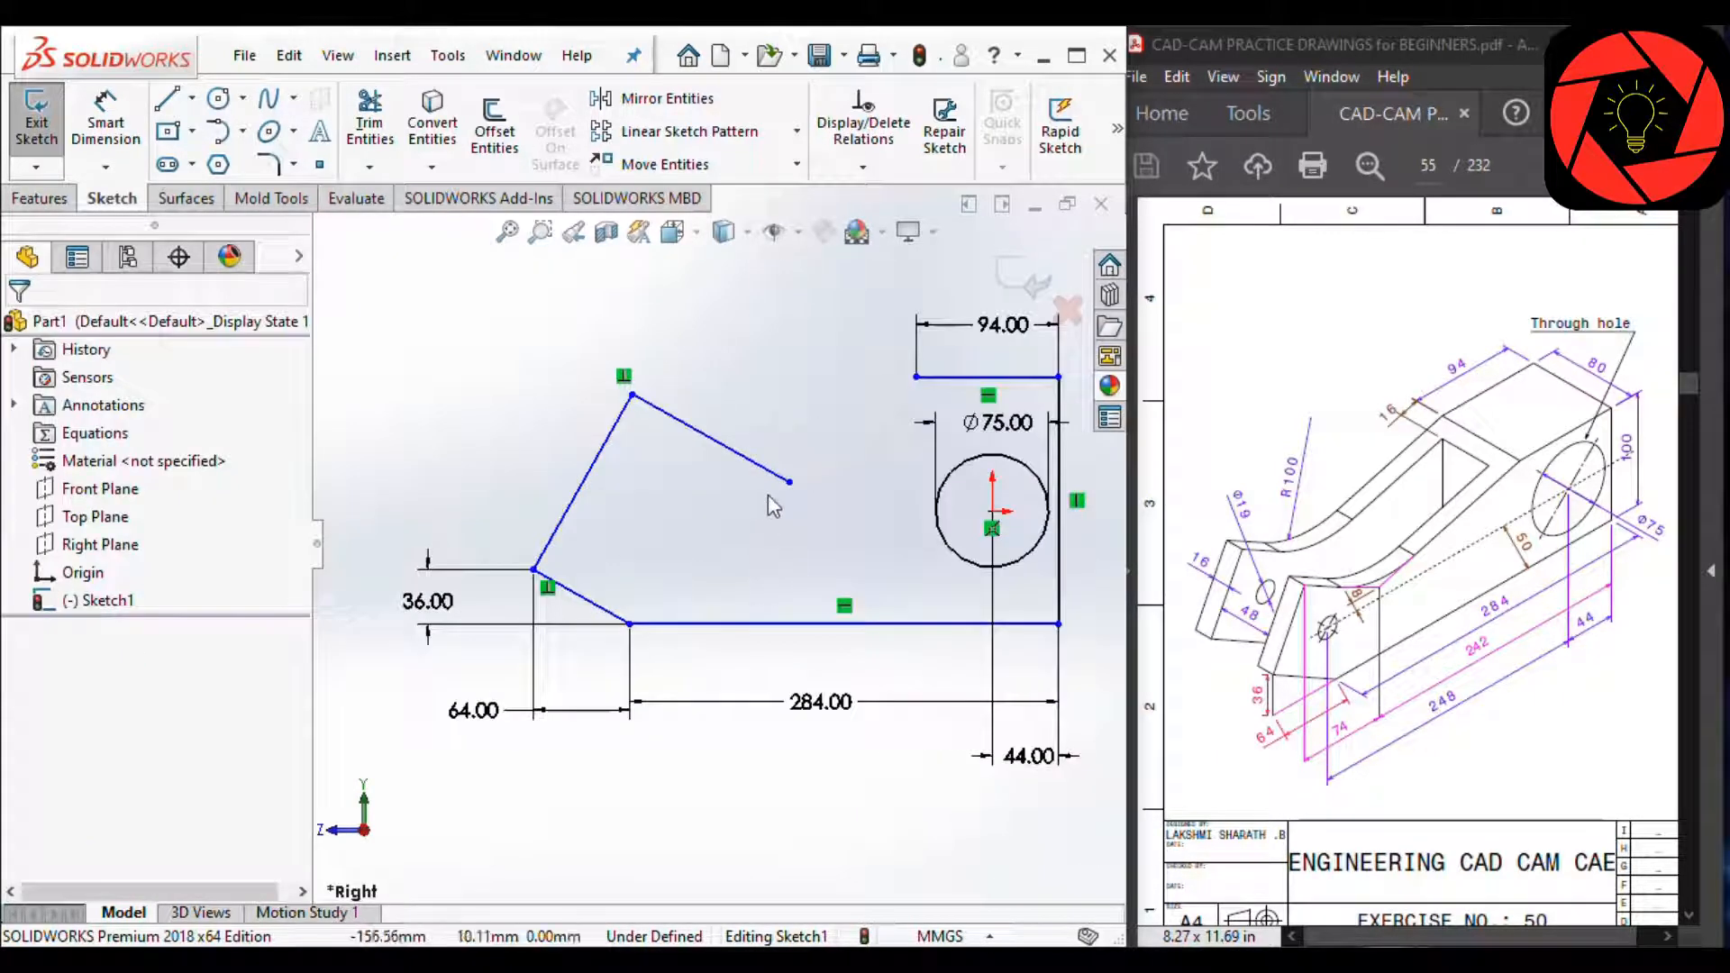
Step: Shorten the steep line and the open-ended upper line by moving their shared corner and the free endpoint inward
{"action": "left_click_drag", "start_coordinate": [632, 396], "coordinate": [579, 487]}
{"action": "left_click_drag", "start_coordinate": [736, 574], "coordinate": [672, 500]}
{"action": "left_click", "coordinate": [753, 769]}
{"action": "scroll", "coordinate": [753, 769], "scroll_direction": "up", "scroll_amount": 2}
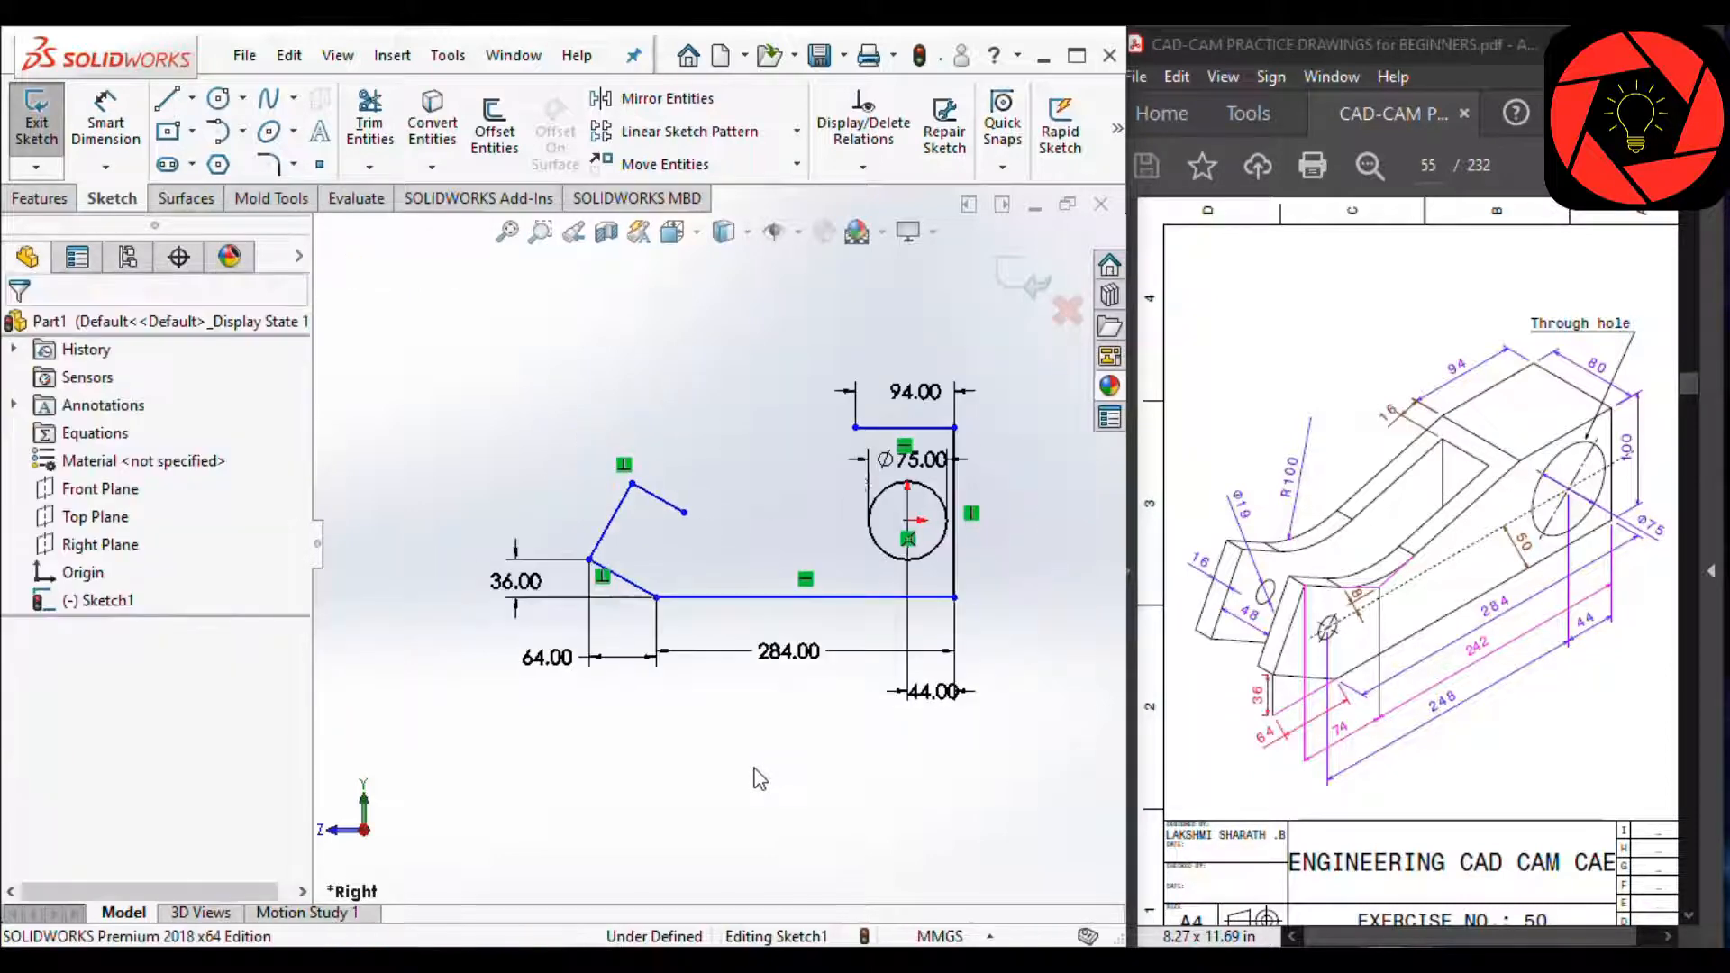
Step: Dimension the vertical edge beside the circle to a length of 100 mm
{"action": "scroll", "coordinate": [851, 469], "scroll_direction": "down", "scroll_amount": 1}
{"action": "right_click_drag", "start_coordinate": [823, 809], "coordinate": [811, 595]}
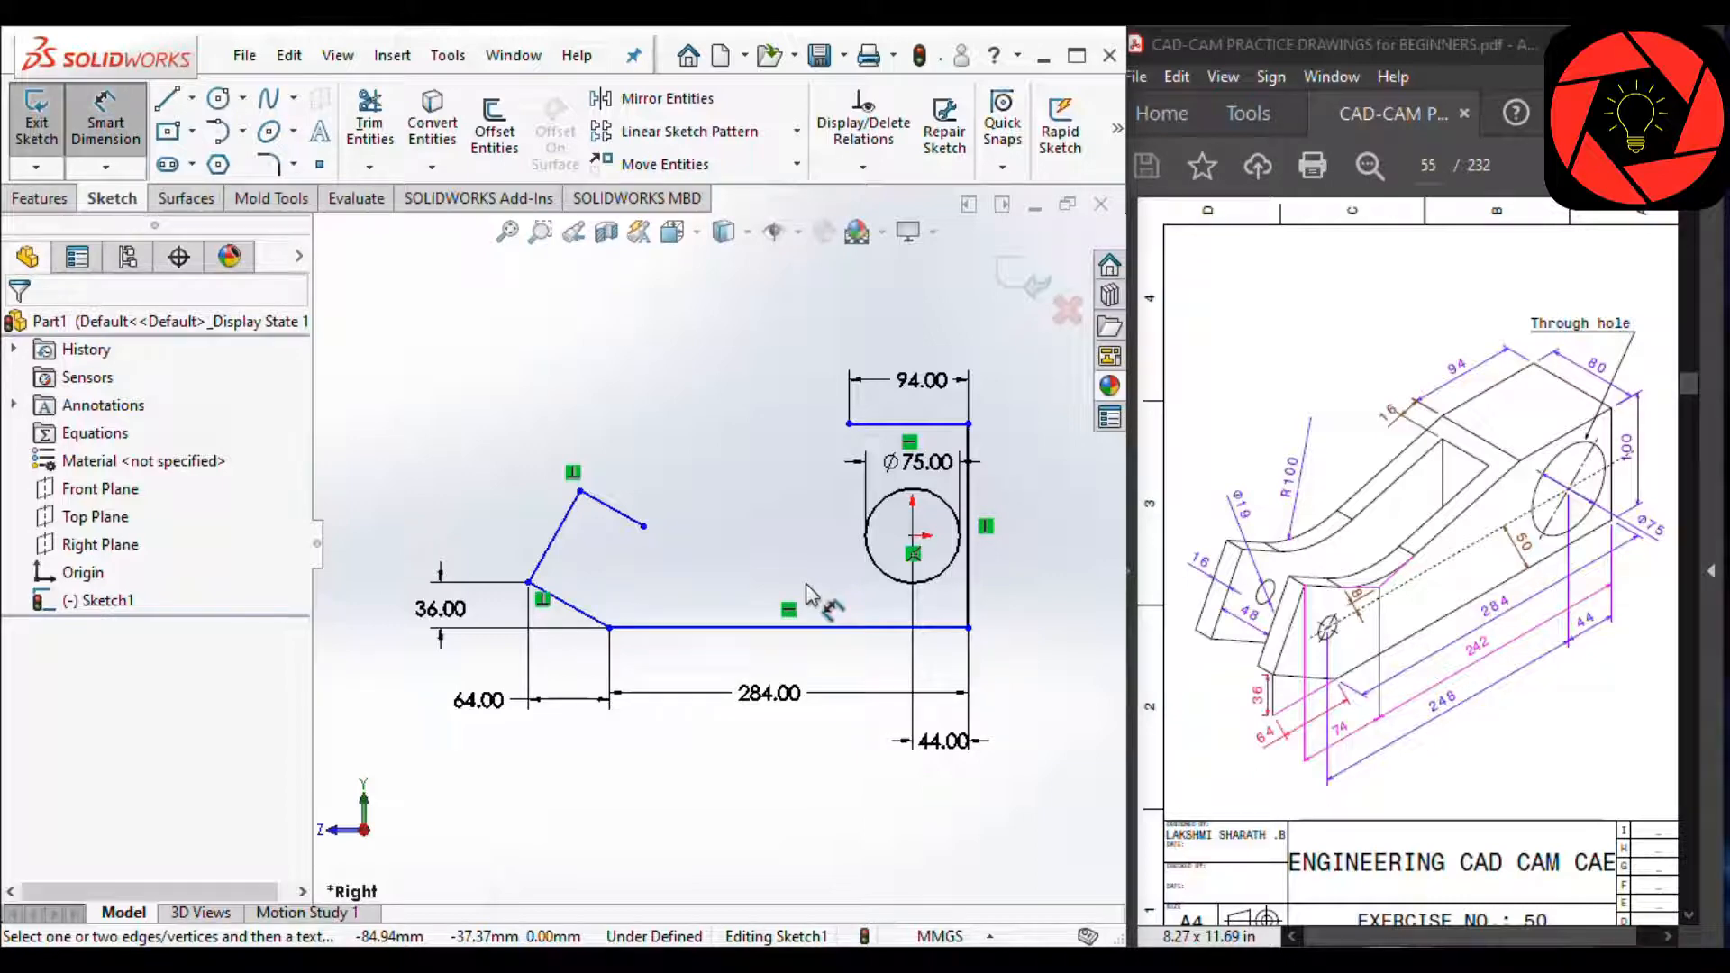
{"action": "left_click", "coordinate": [973, 538]}
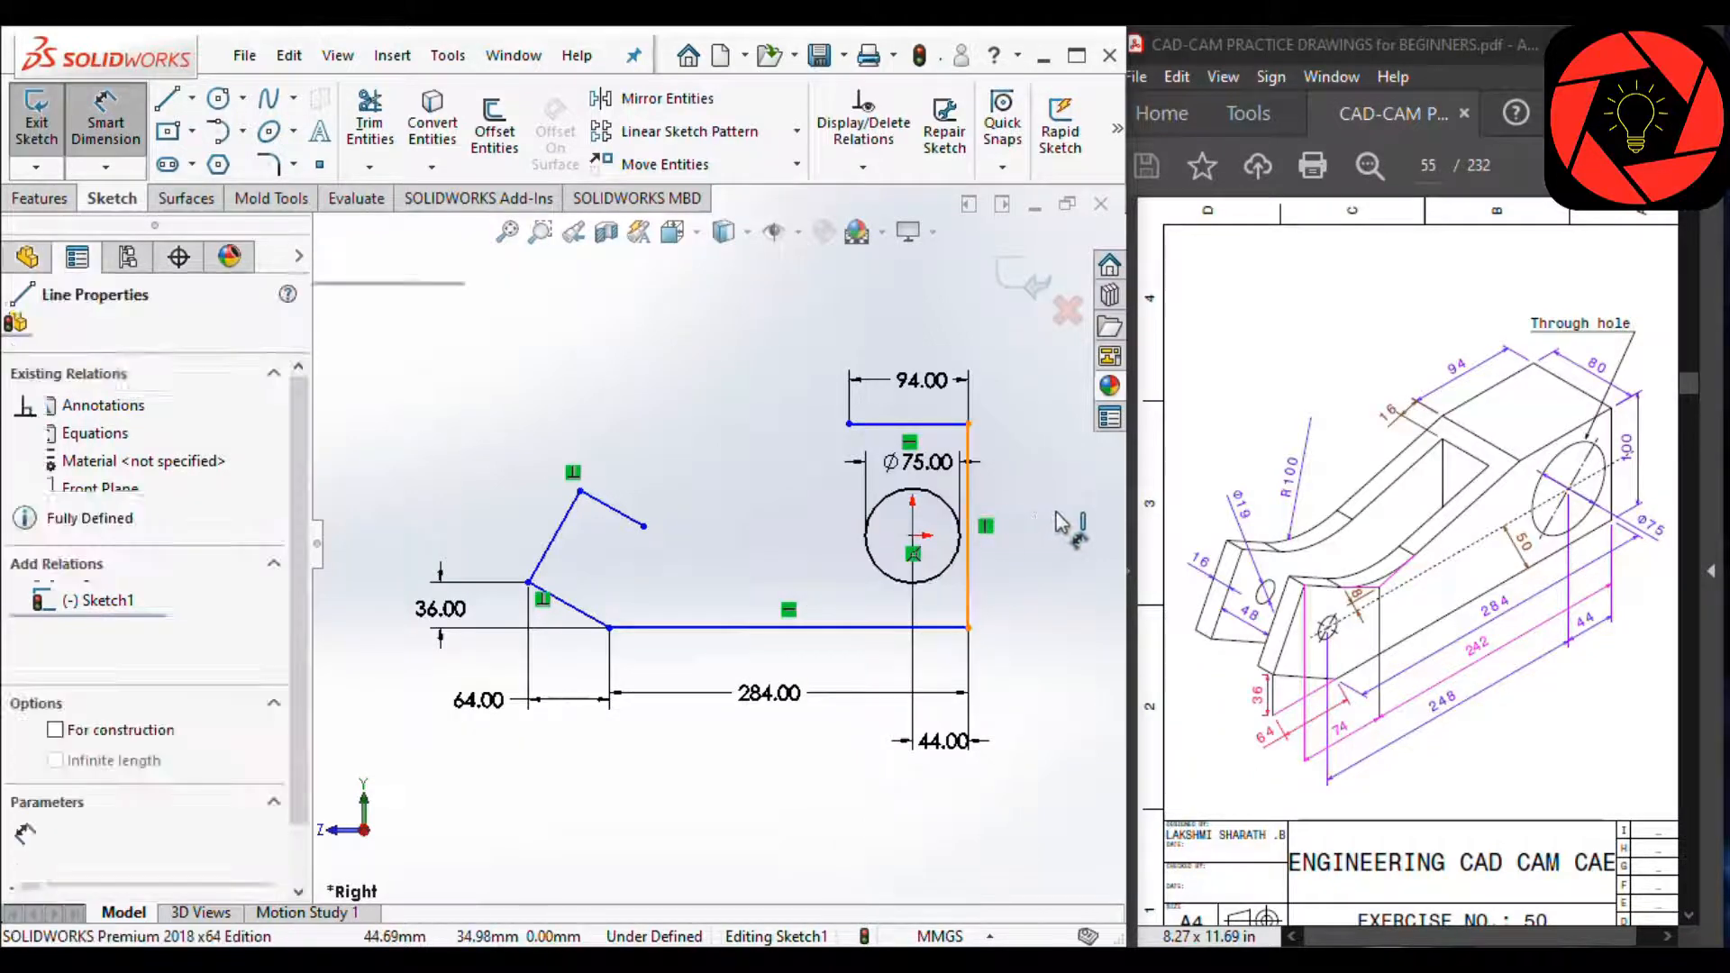
{"action": "left_click", "coordinate": [1062, 522]}
{"action": "type", "text": "100"}
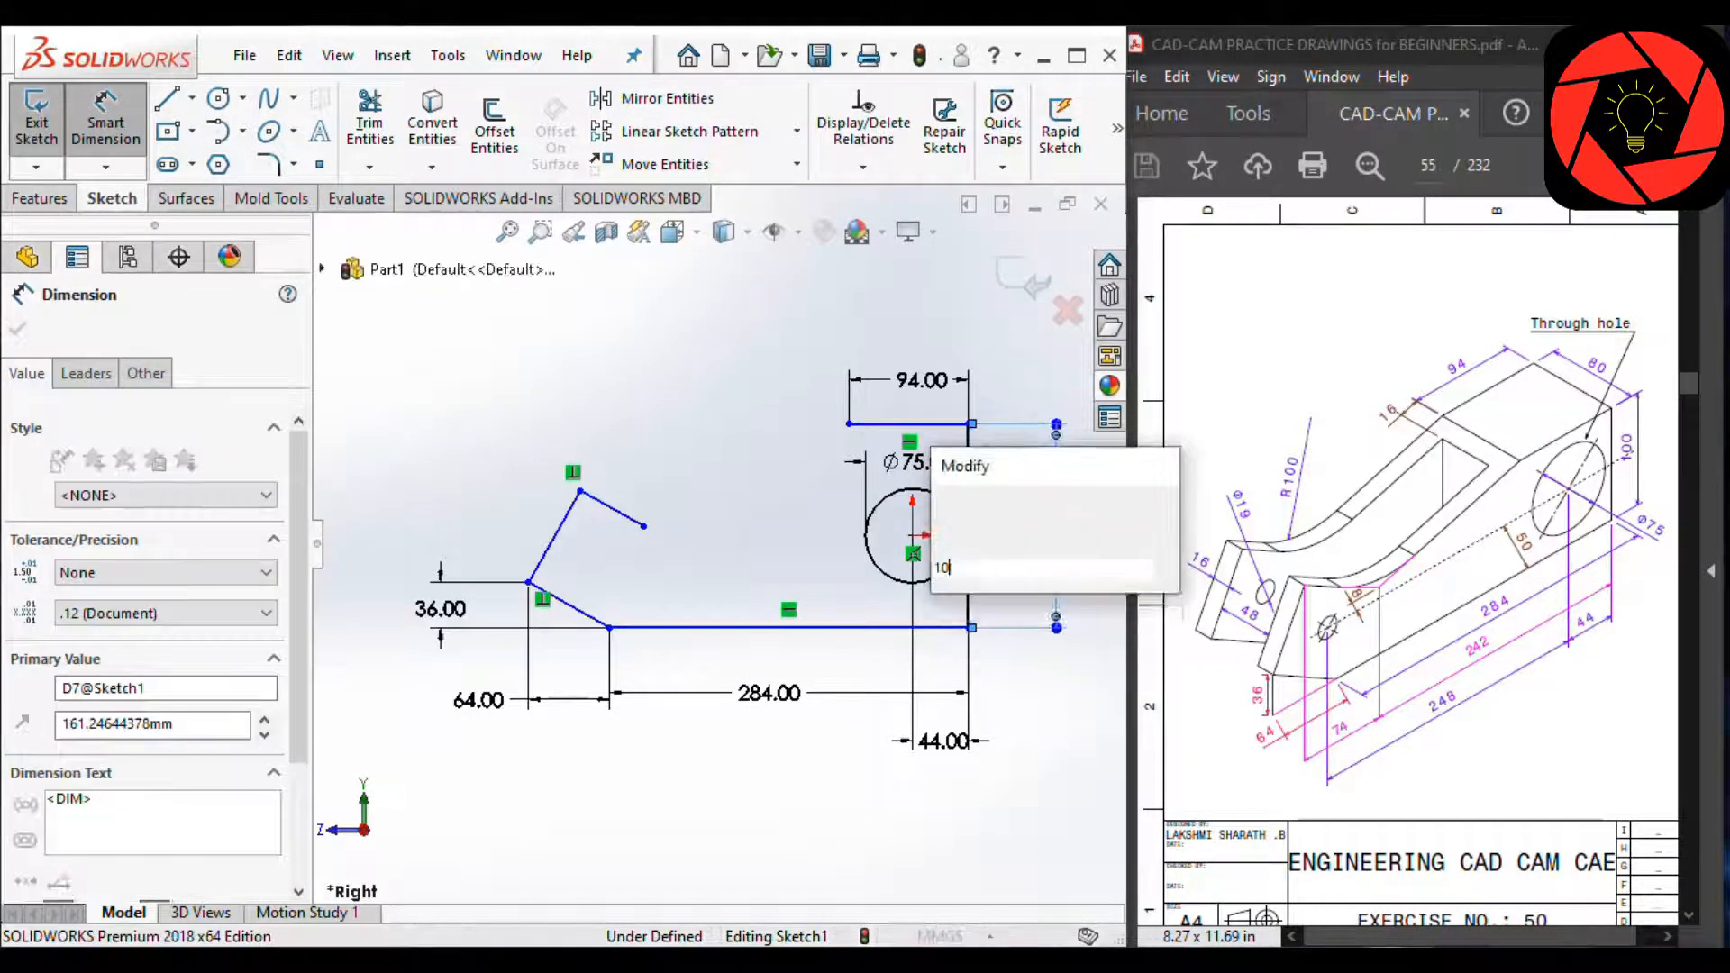
{"action": "key", "text": "Return"}
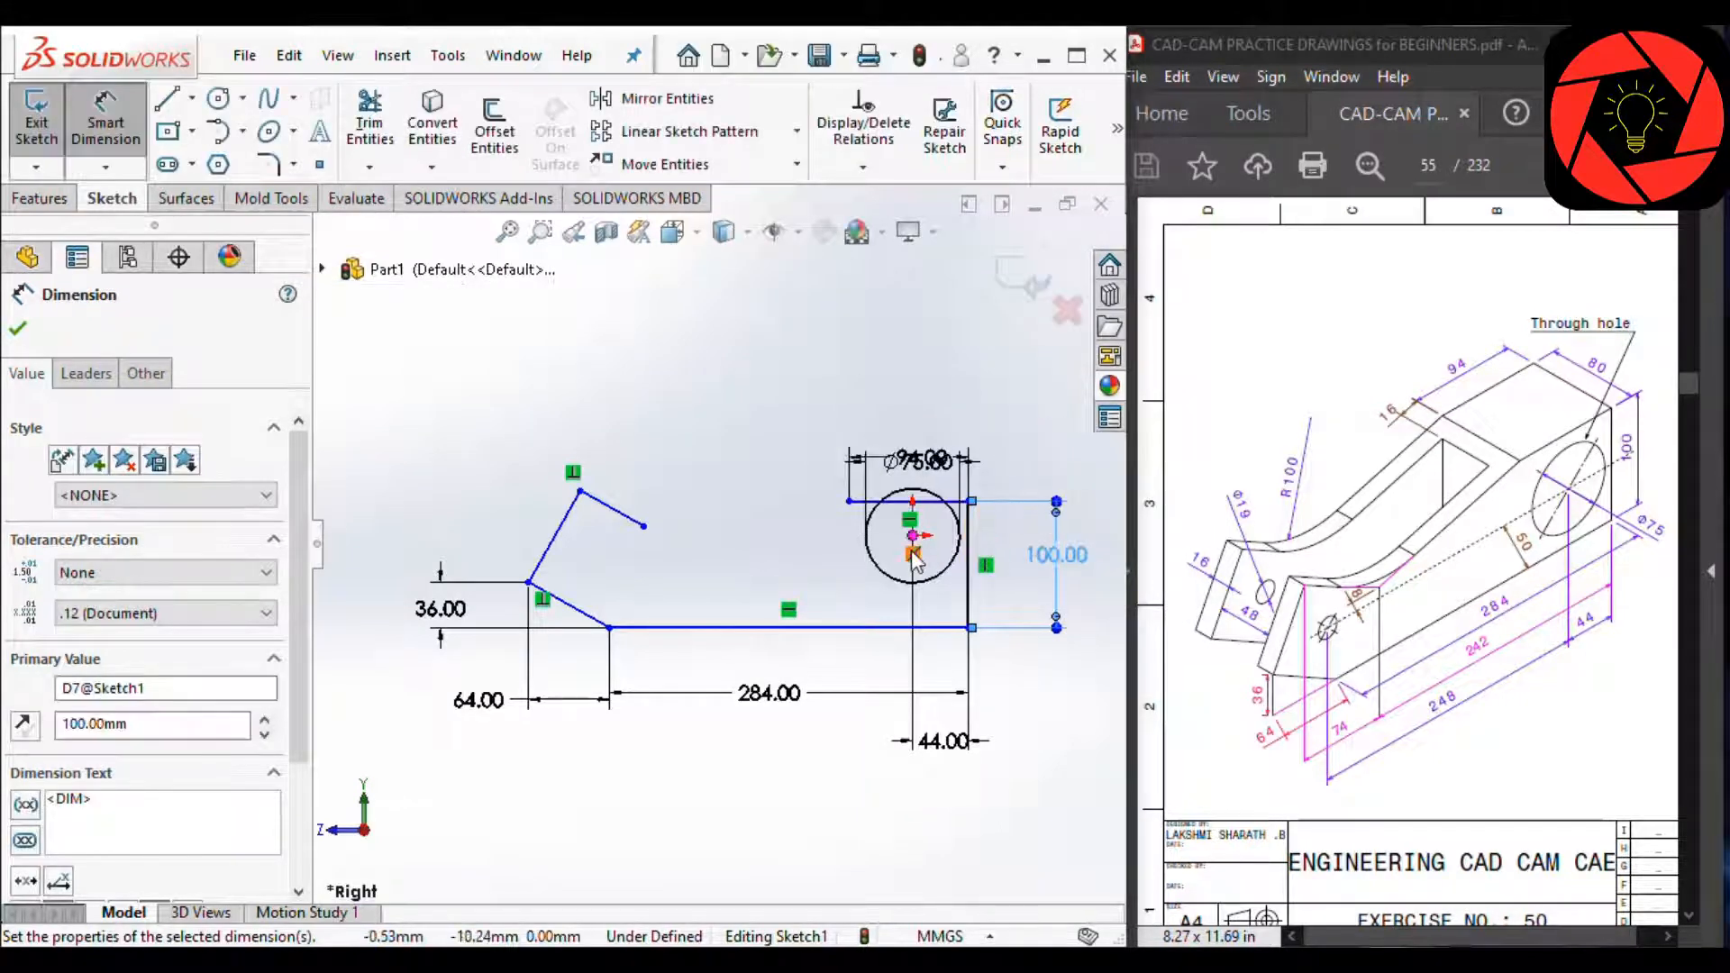
{"action": "key", "text": "Escape"}
Step: Align the circle's centre horizontally with the midpoint of the vertical edge beside it
{"action": "scroll", "coordinate": [926, 554], "scroll_direction": "up", "scroll_amount": 1}
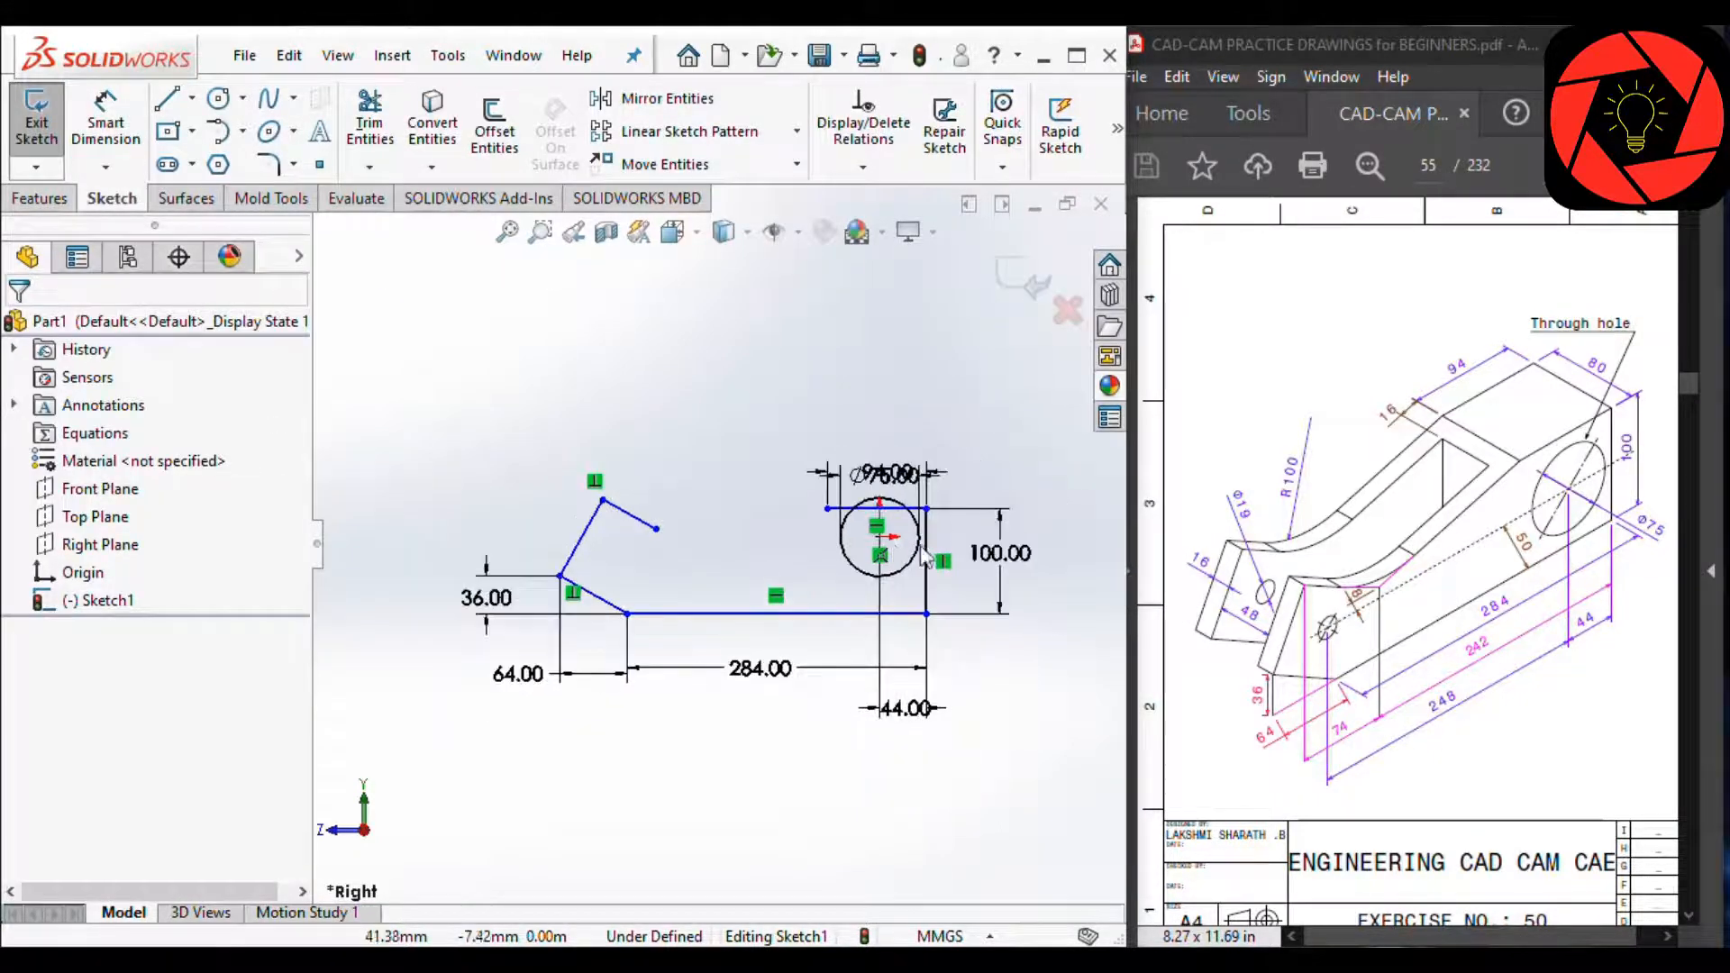
{"action": "left_click", "coordinate": [923, 558]}
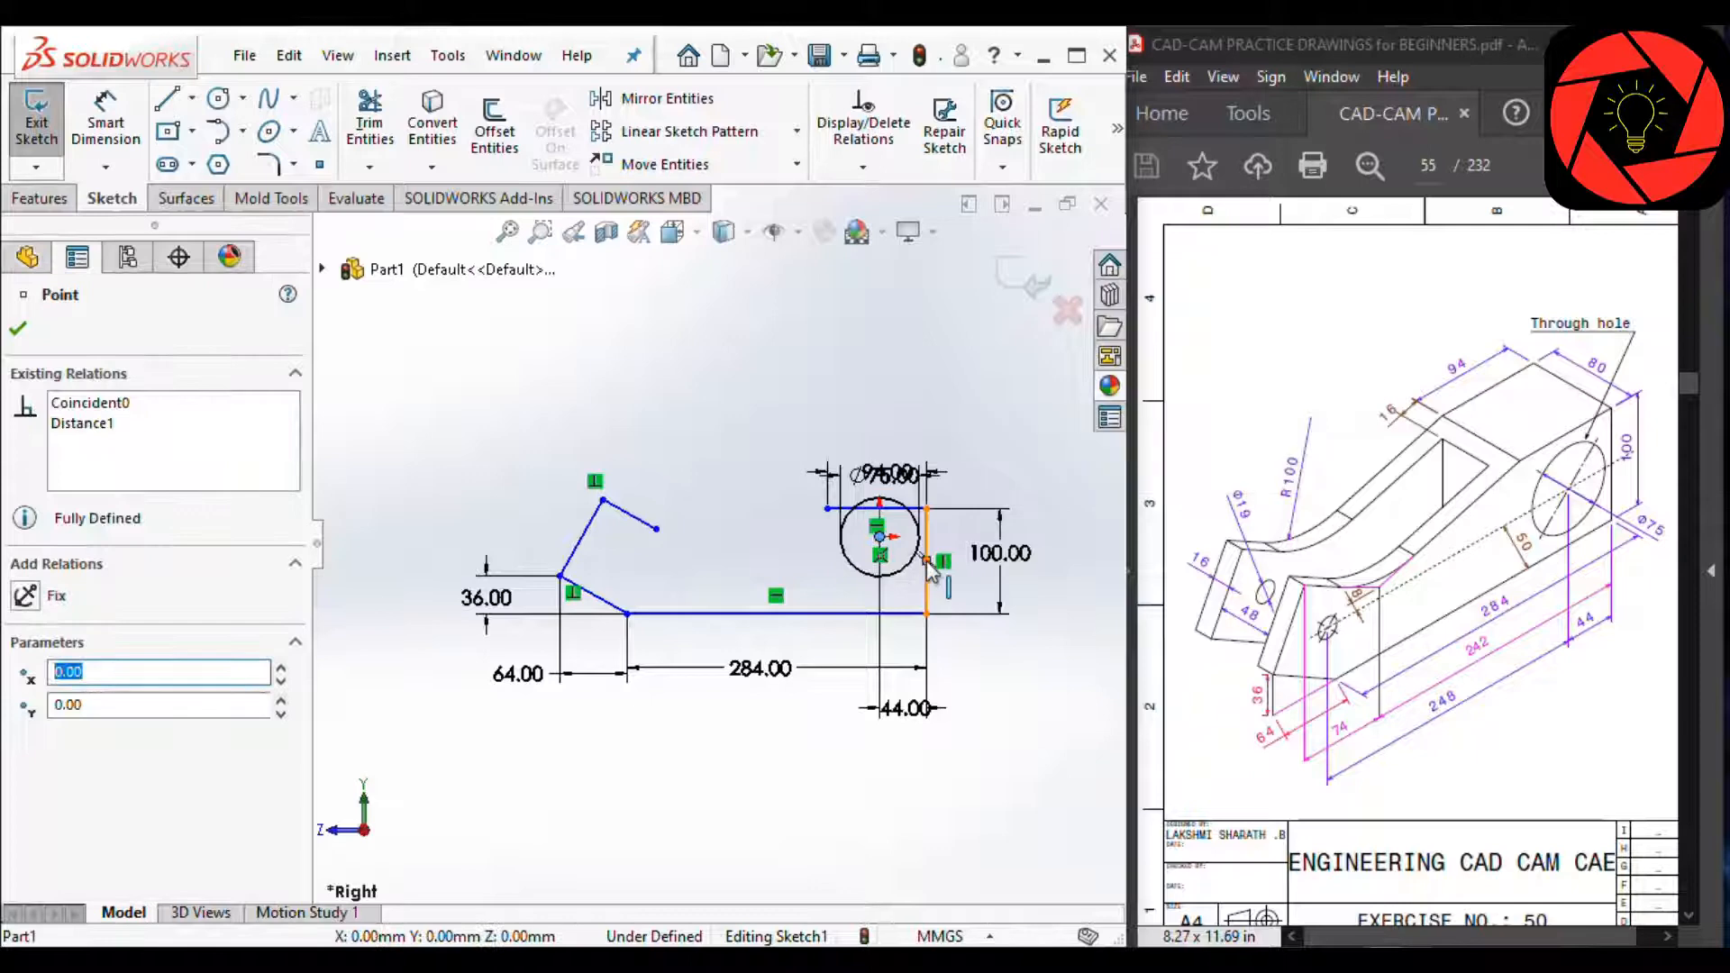
{"action": "left_click", "coordinate": [928, 566]}
{"action": "left_click", "coordinate": [926, 562], "text": "ctrl"}
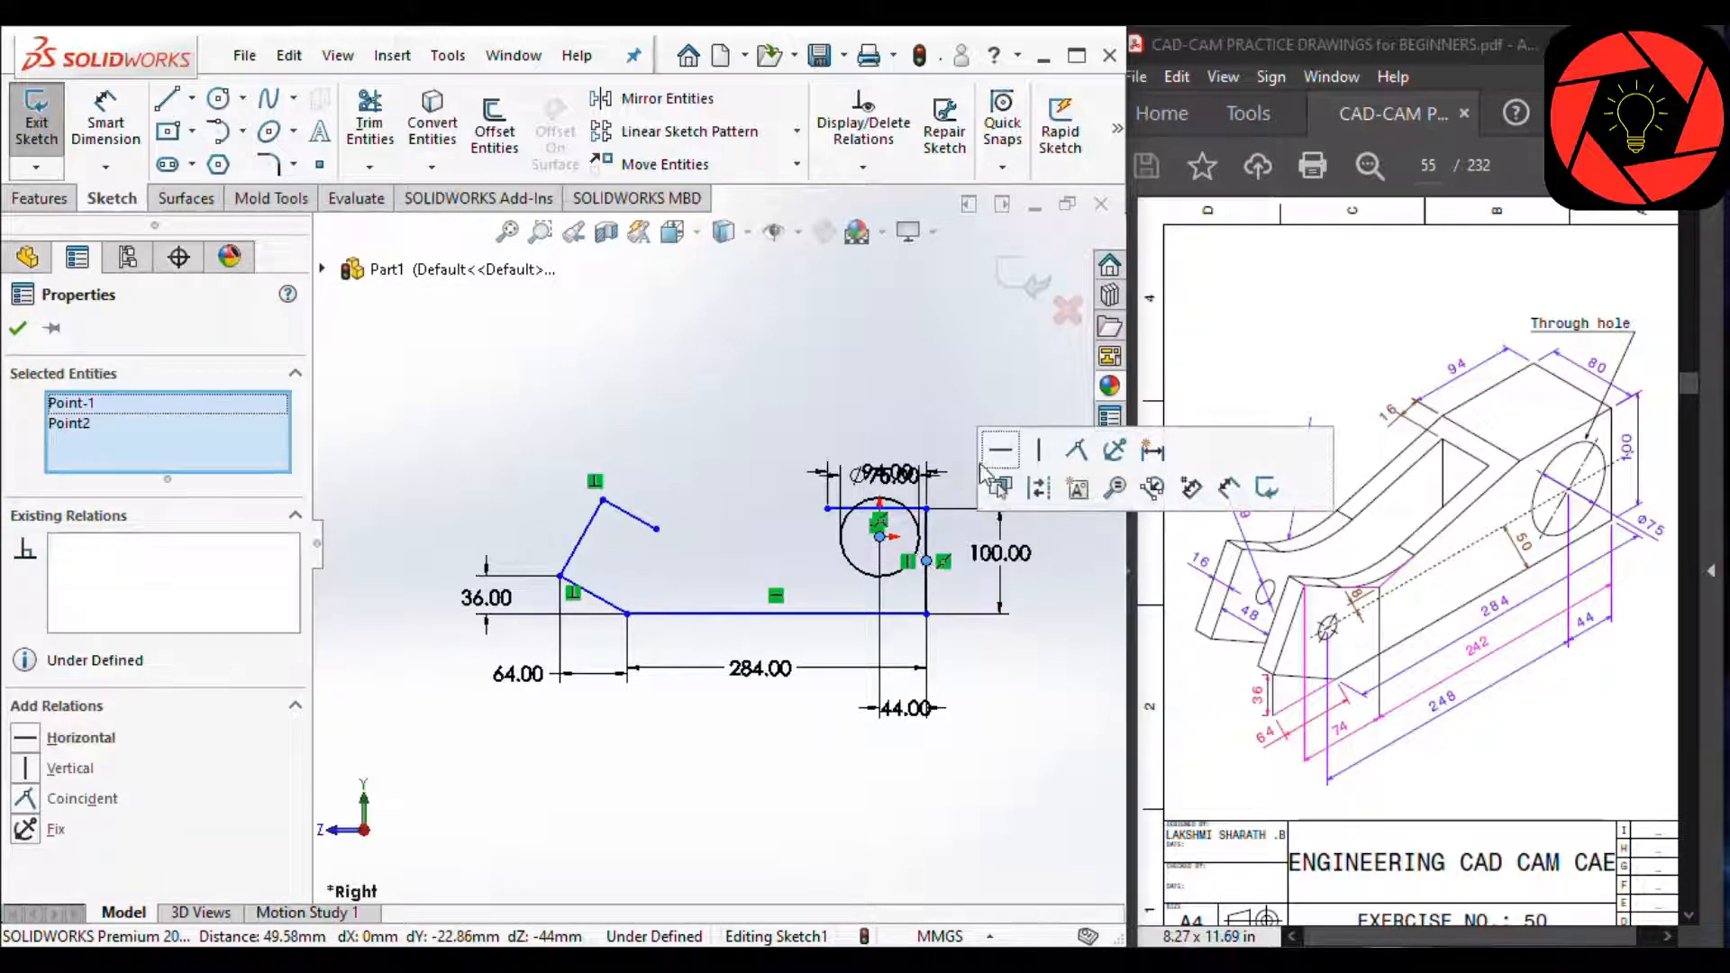
{"action": "left_click", "coordinate": [996, 455]}
{"action": "left_click", "coordinate": [873, 355]}
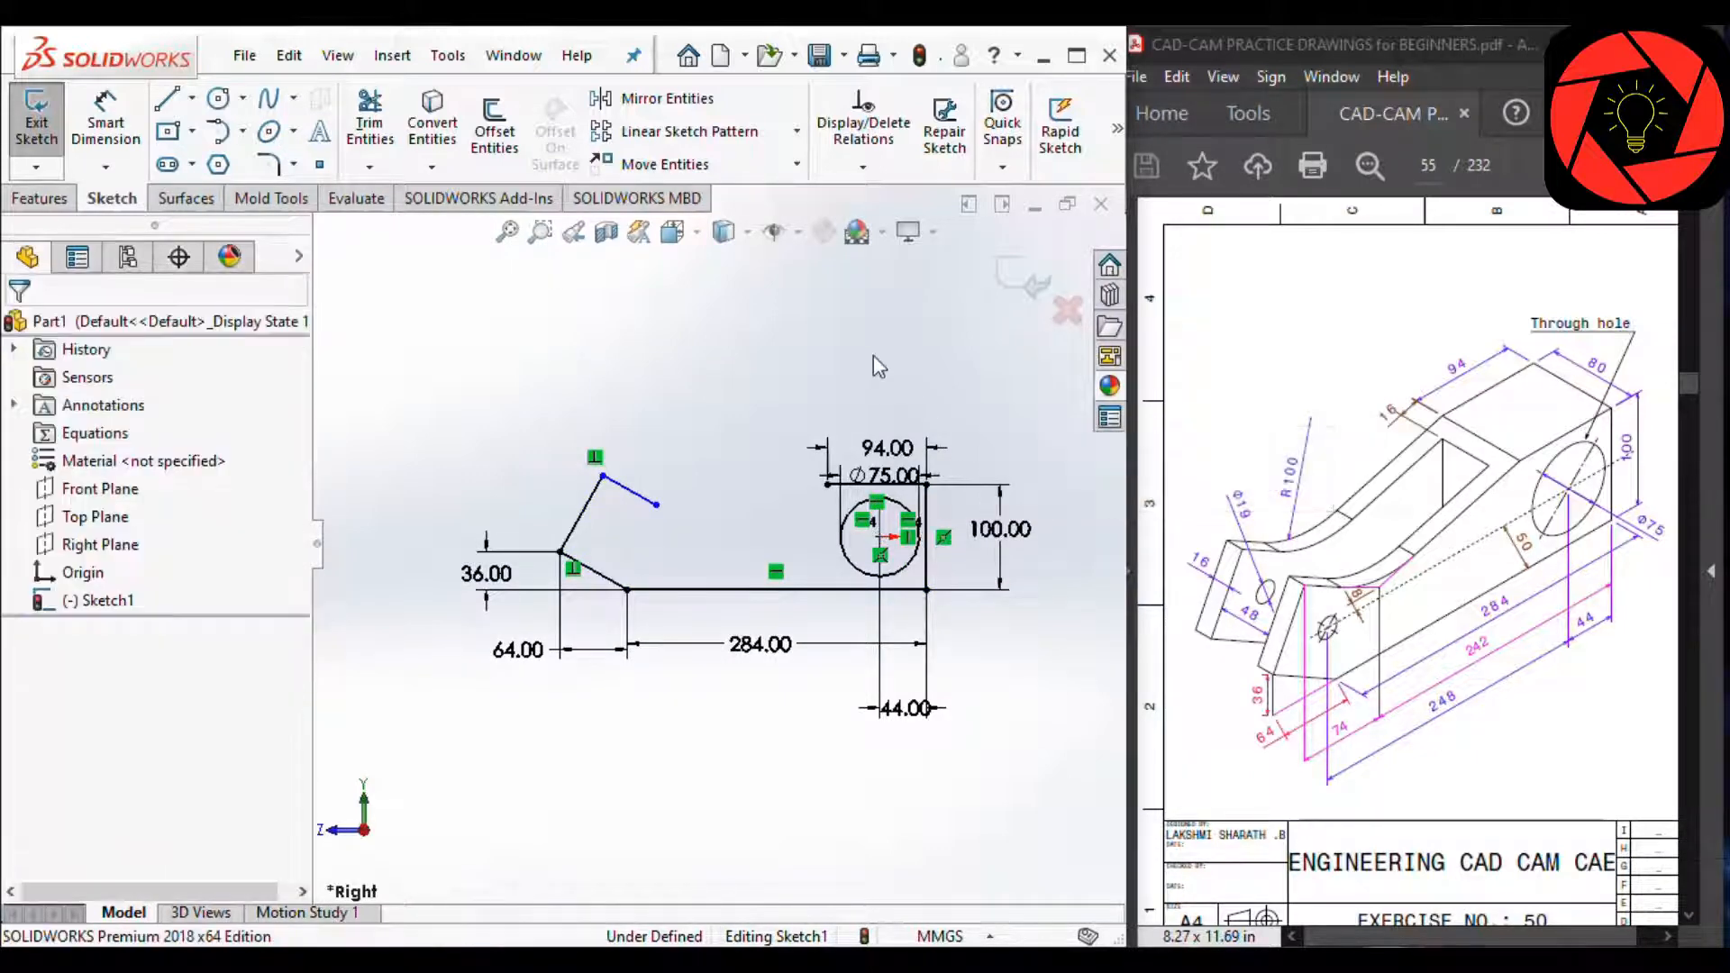
Step: Draw a tangent arc from the free end of the upper slanted line, curving below it toward the circle
{"action": "scroll", "coordinate": [742, 487], "scroll_direction": "down", "scroll_amount": 3}
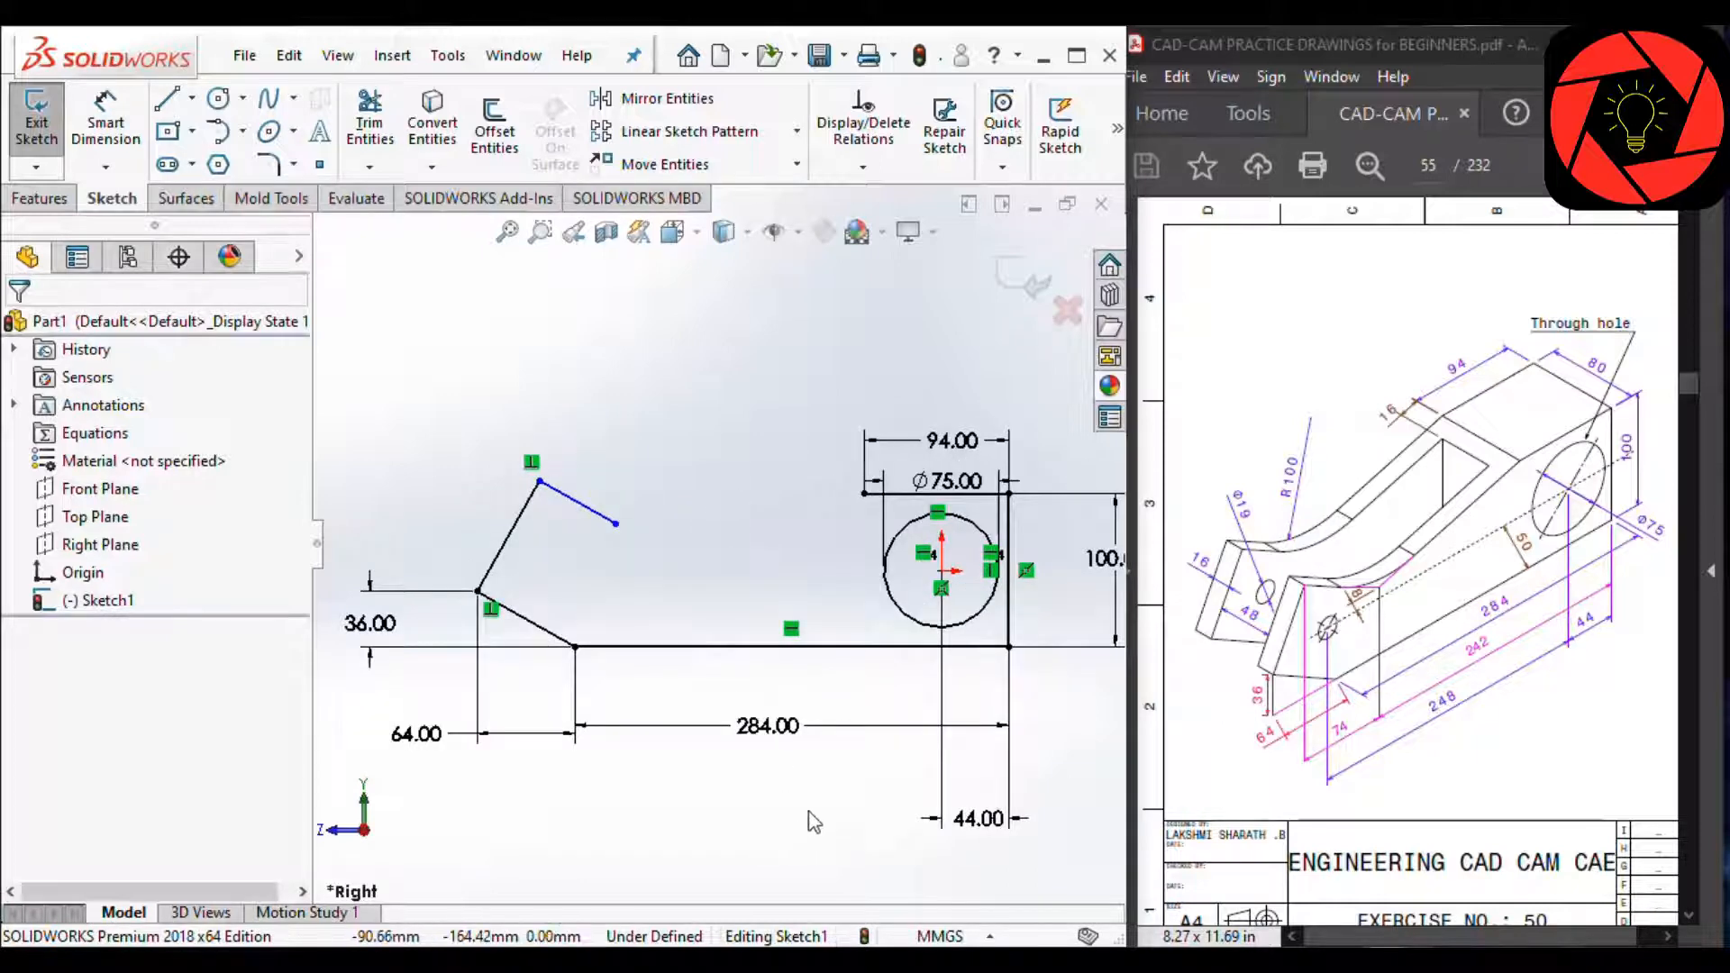
{"action": "left_click", "coordinate": [217, 130]}
{"action": "left_click", "coordinate": [616, 523]}
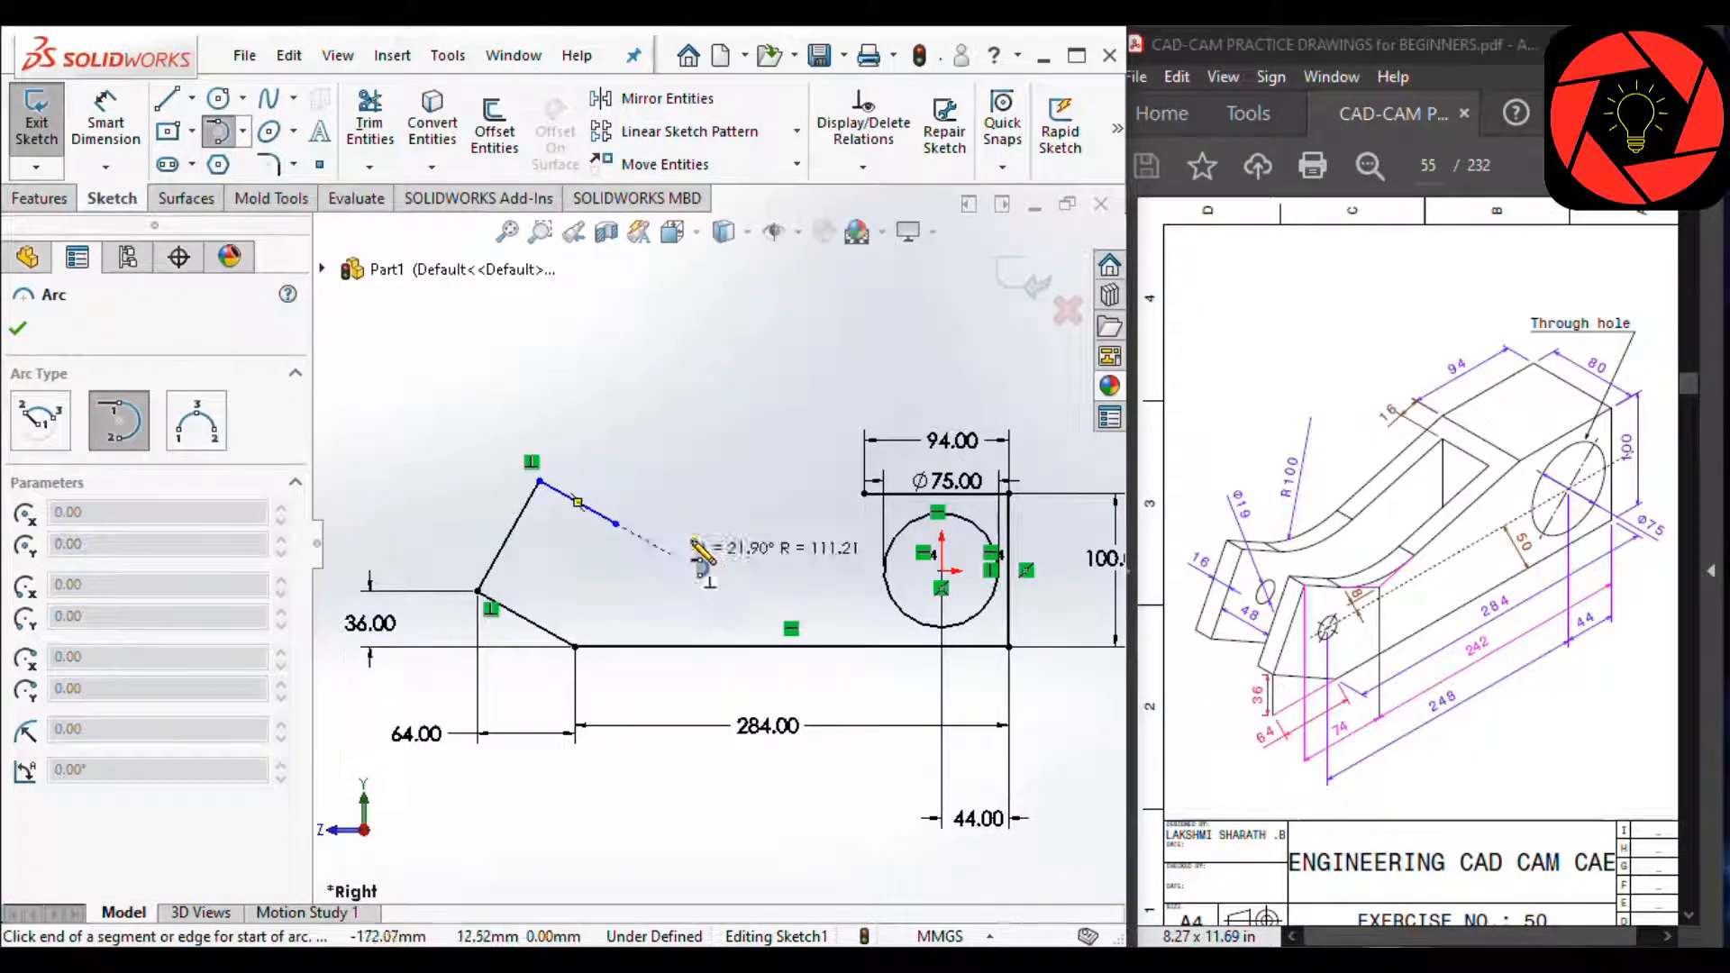
{"action": "left_click", "coordinate": [751, 525]}
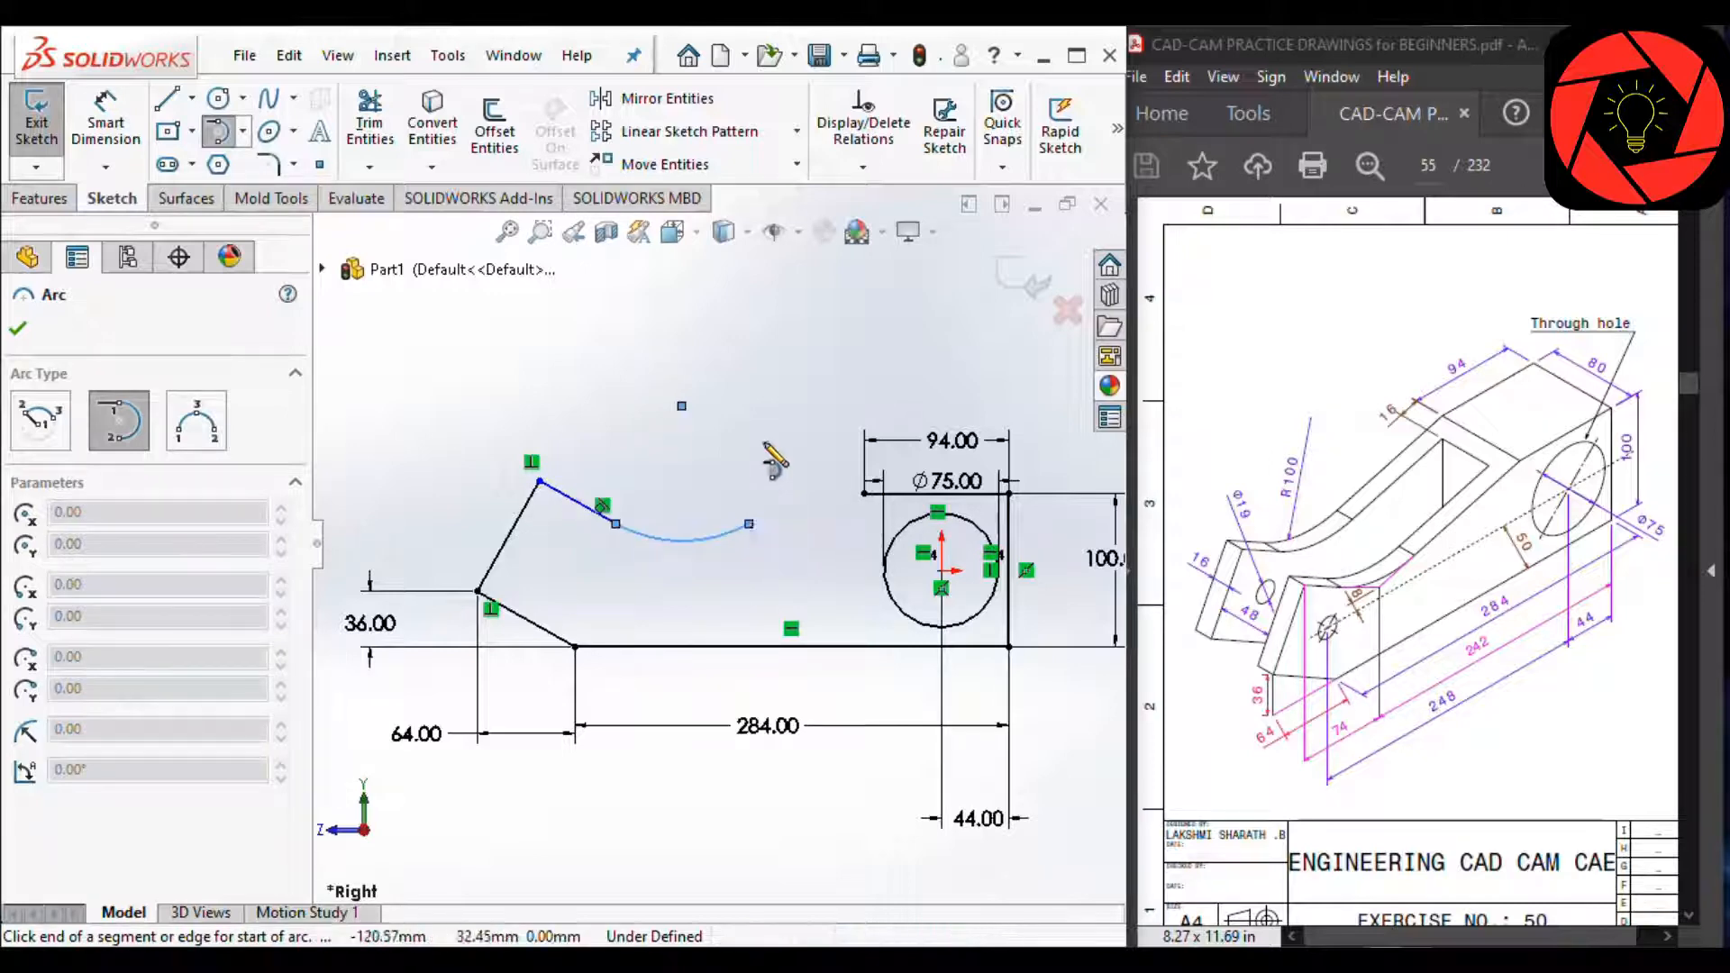
Step: Draw a line from the arc's free end to the open end of the 94 mm line and make it tangent to the arc
{"action": "left_click", "coordinate": [167, 98]}
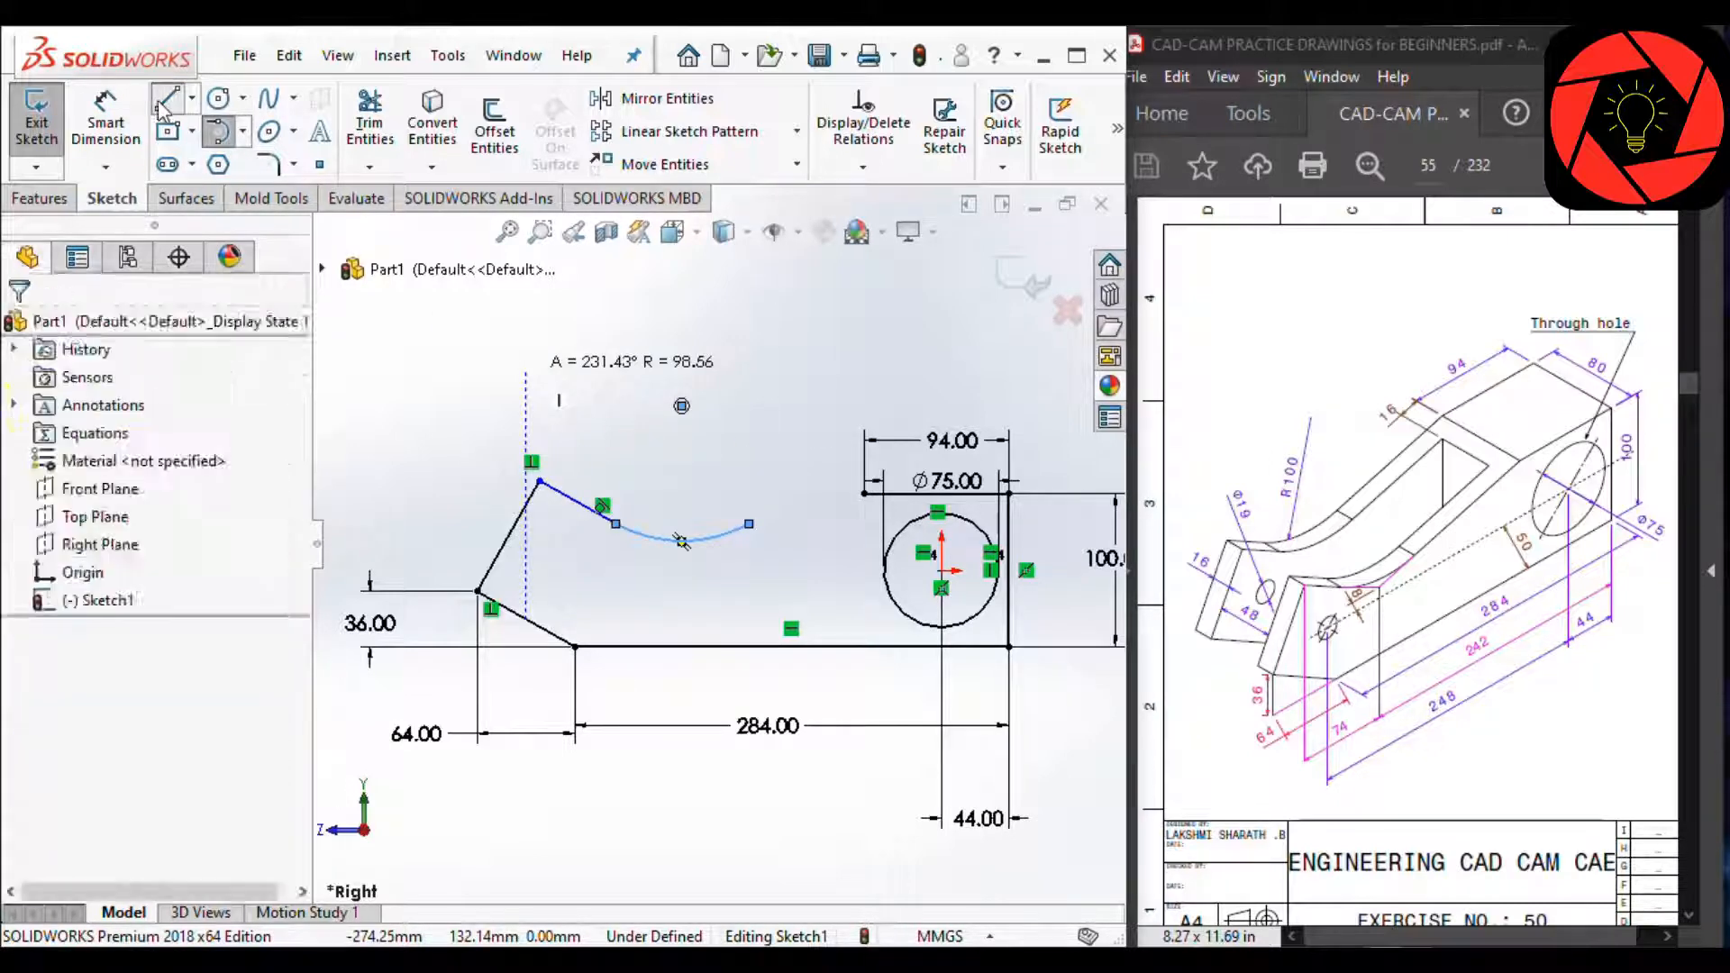
{"action": "left_click", "coordinate": [750, 525]}
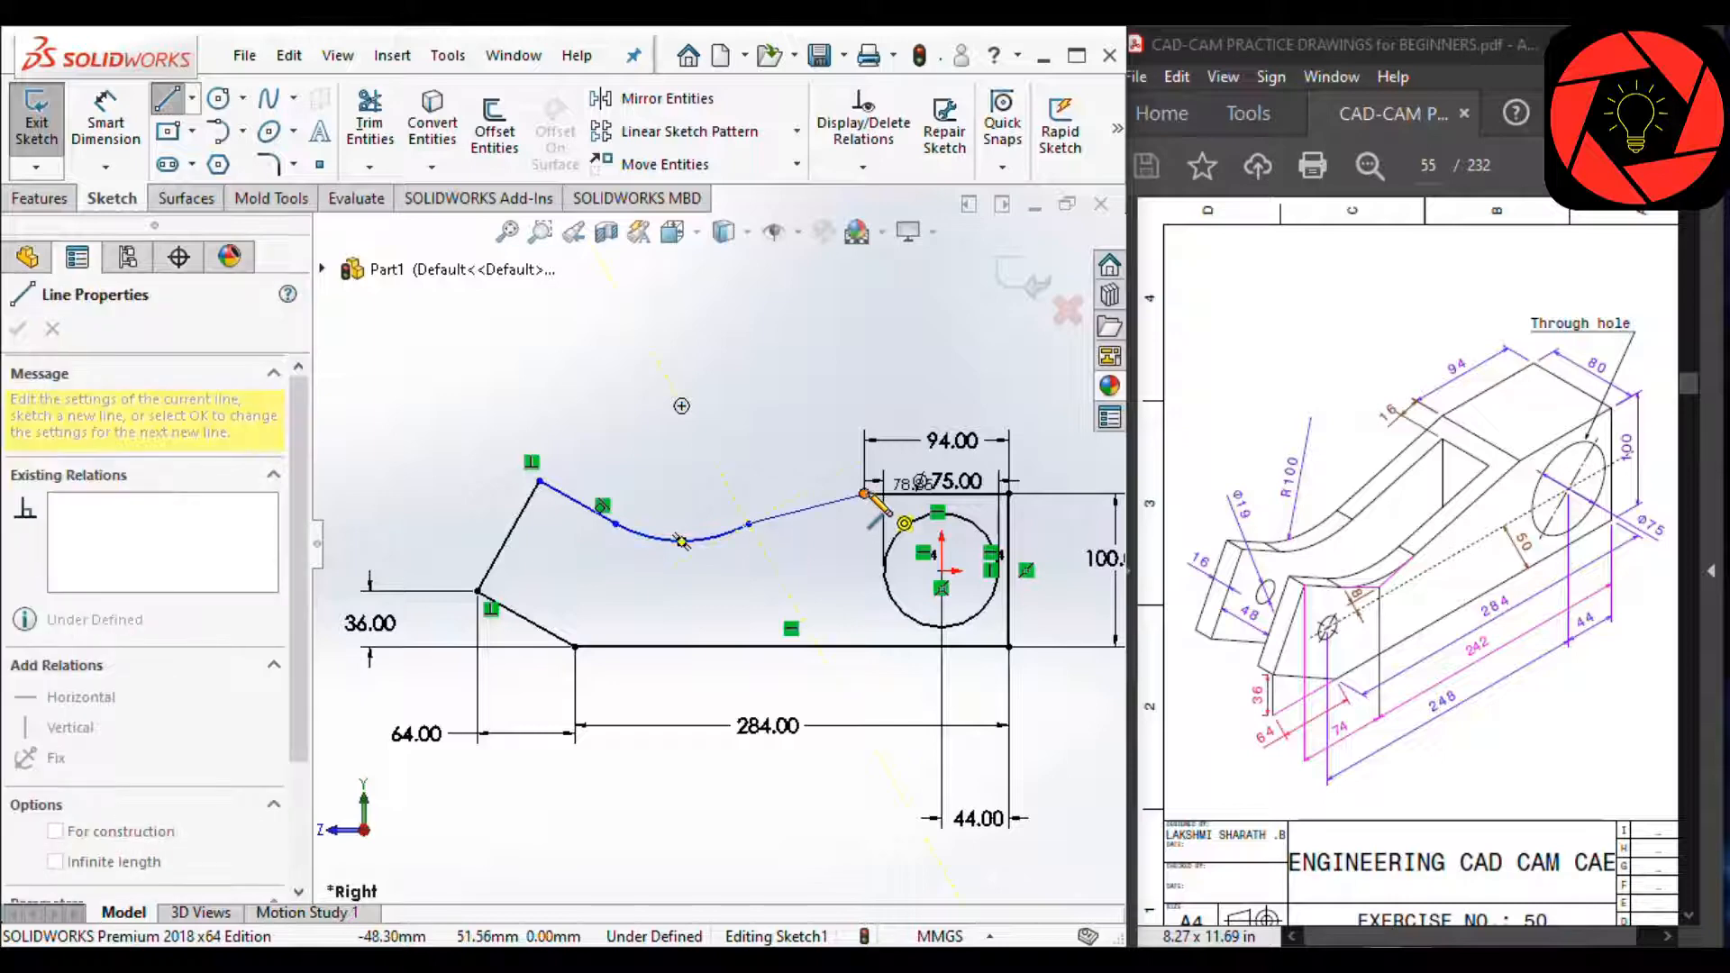
{"action": "left_click", "coordinate": [864, 494]}
{"action": "key", "text": "Escape"}
{"action": "left_click", "coordinate": [728, 534]}
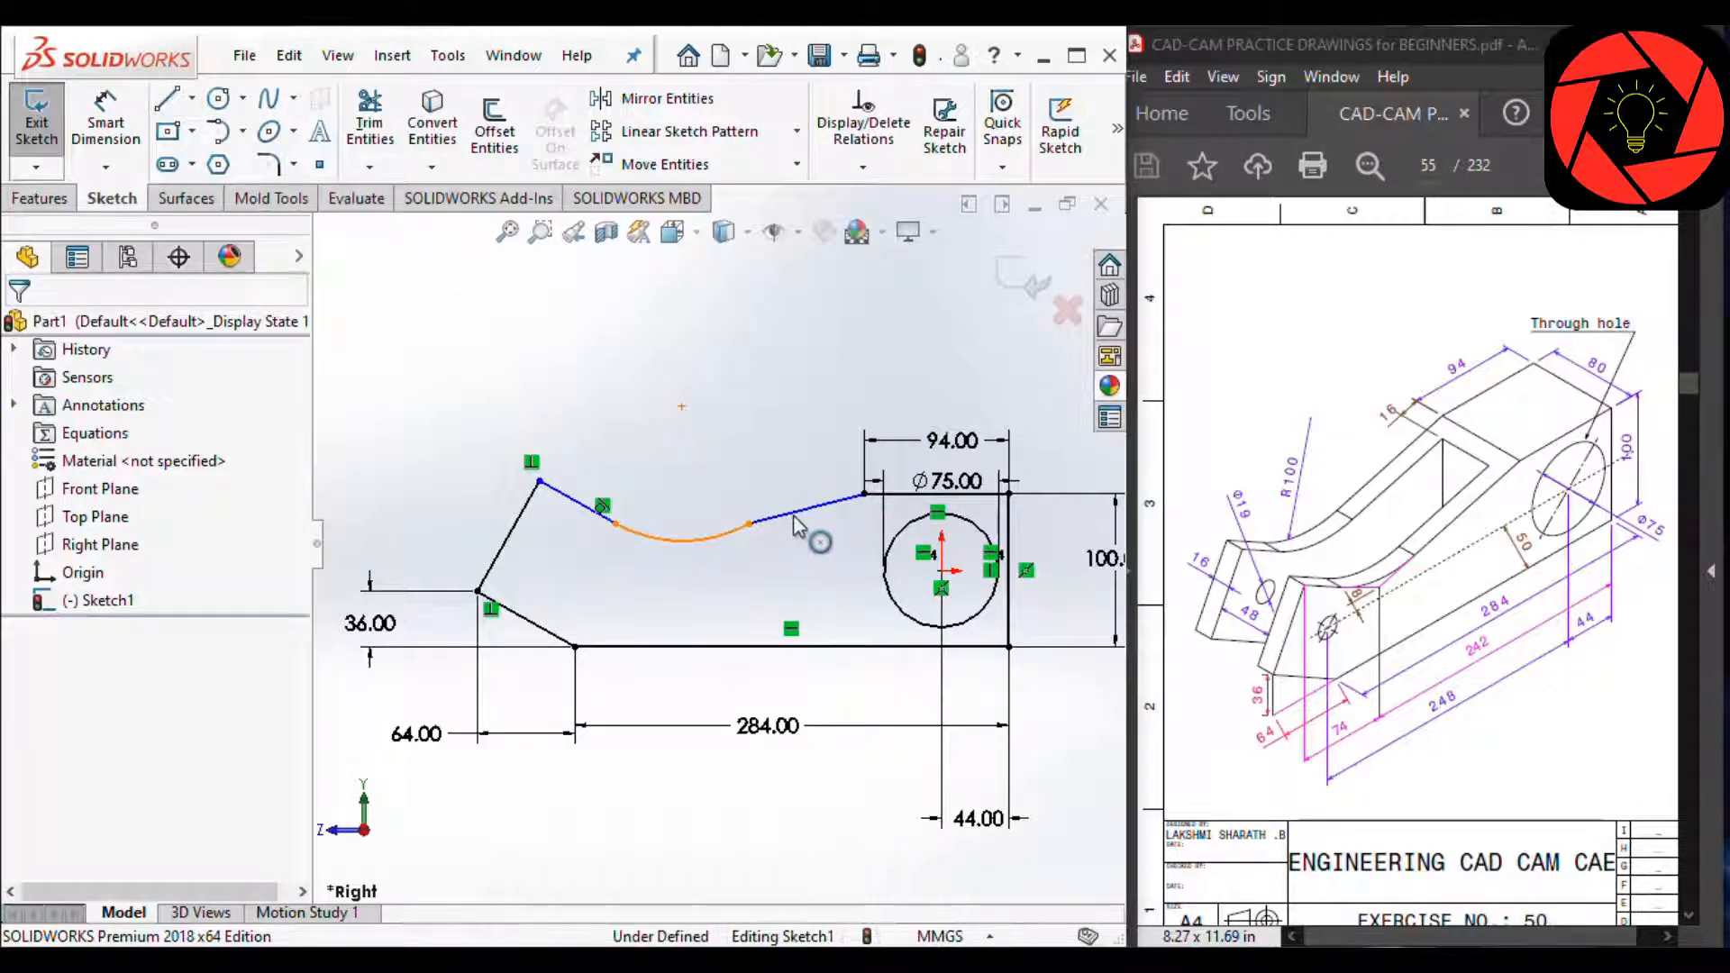
{"action": "left_click", "coordinate": [795, 510], "text": "ctrl"}
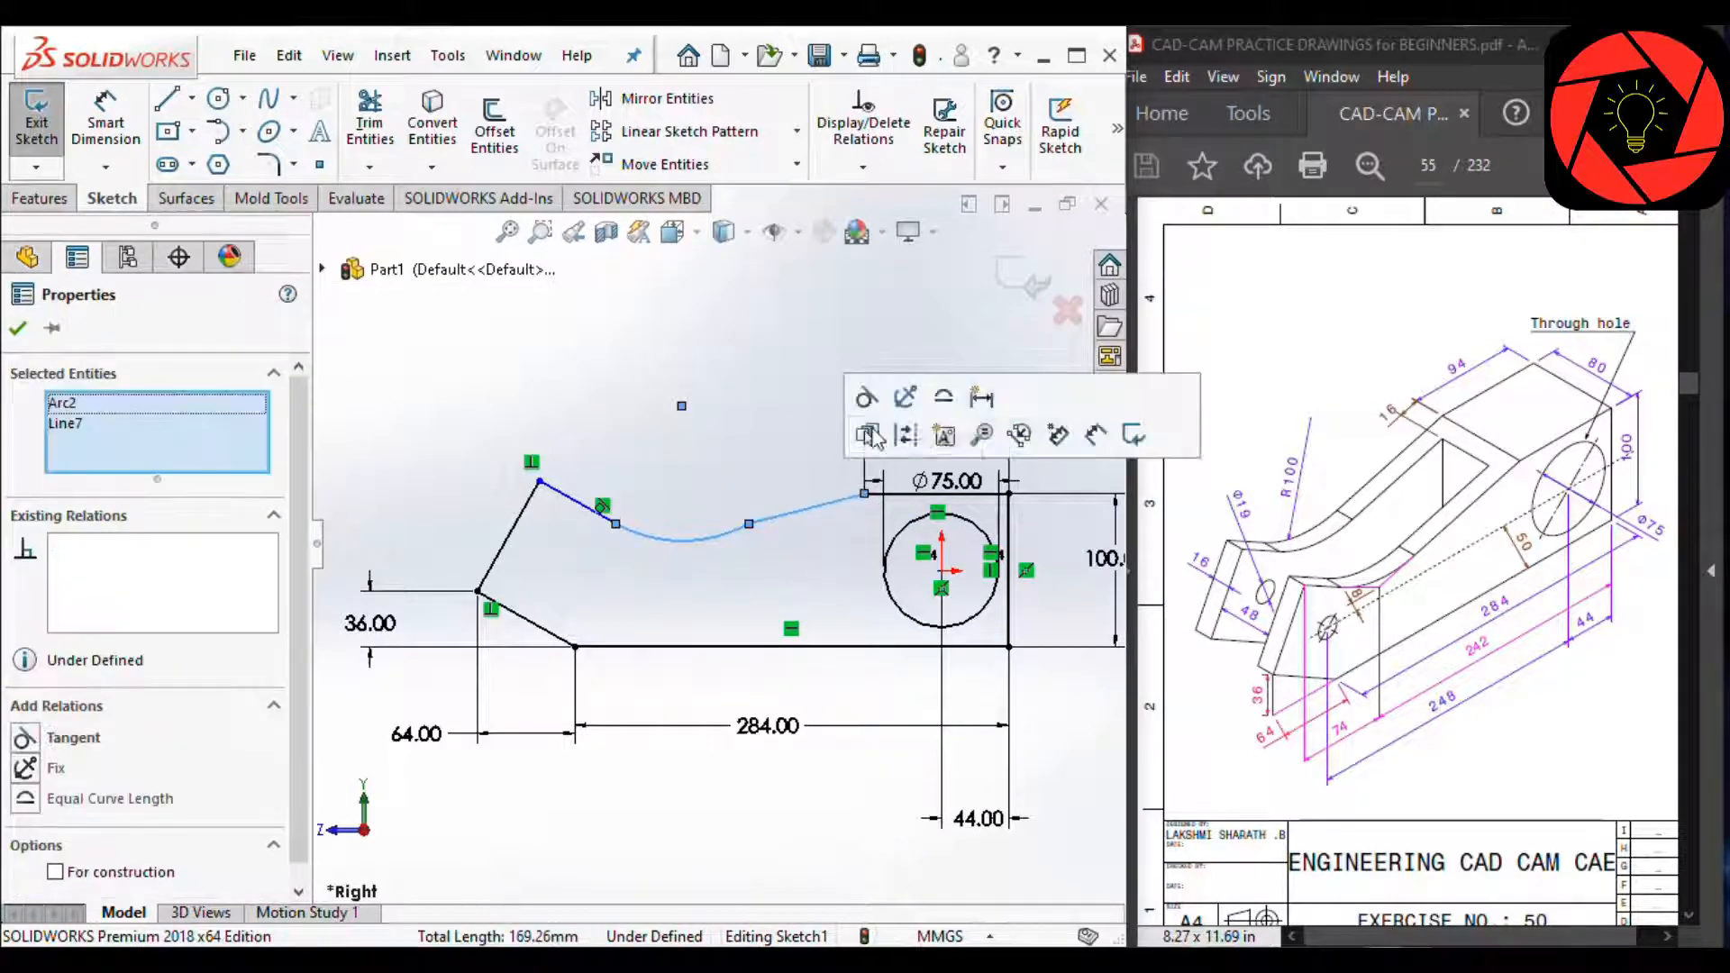
{"action": "left_click", "coordinate": [867, 399]}
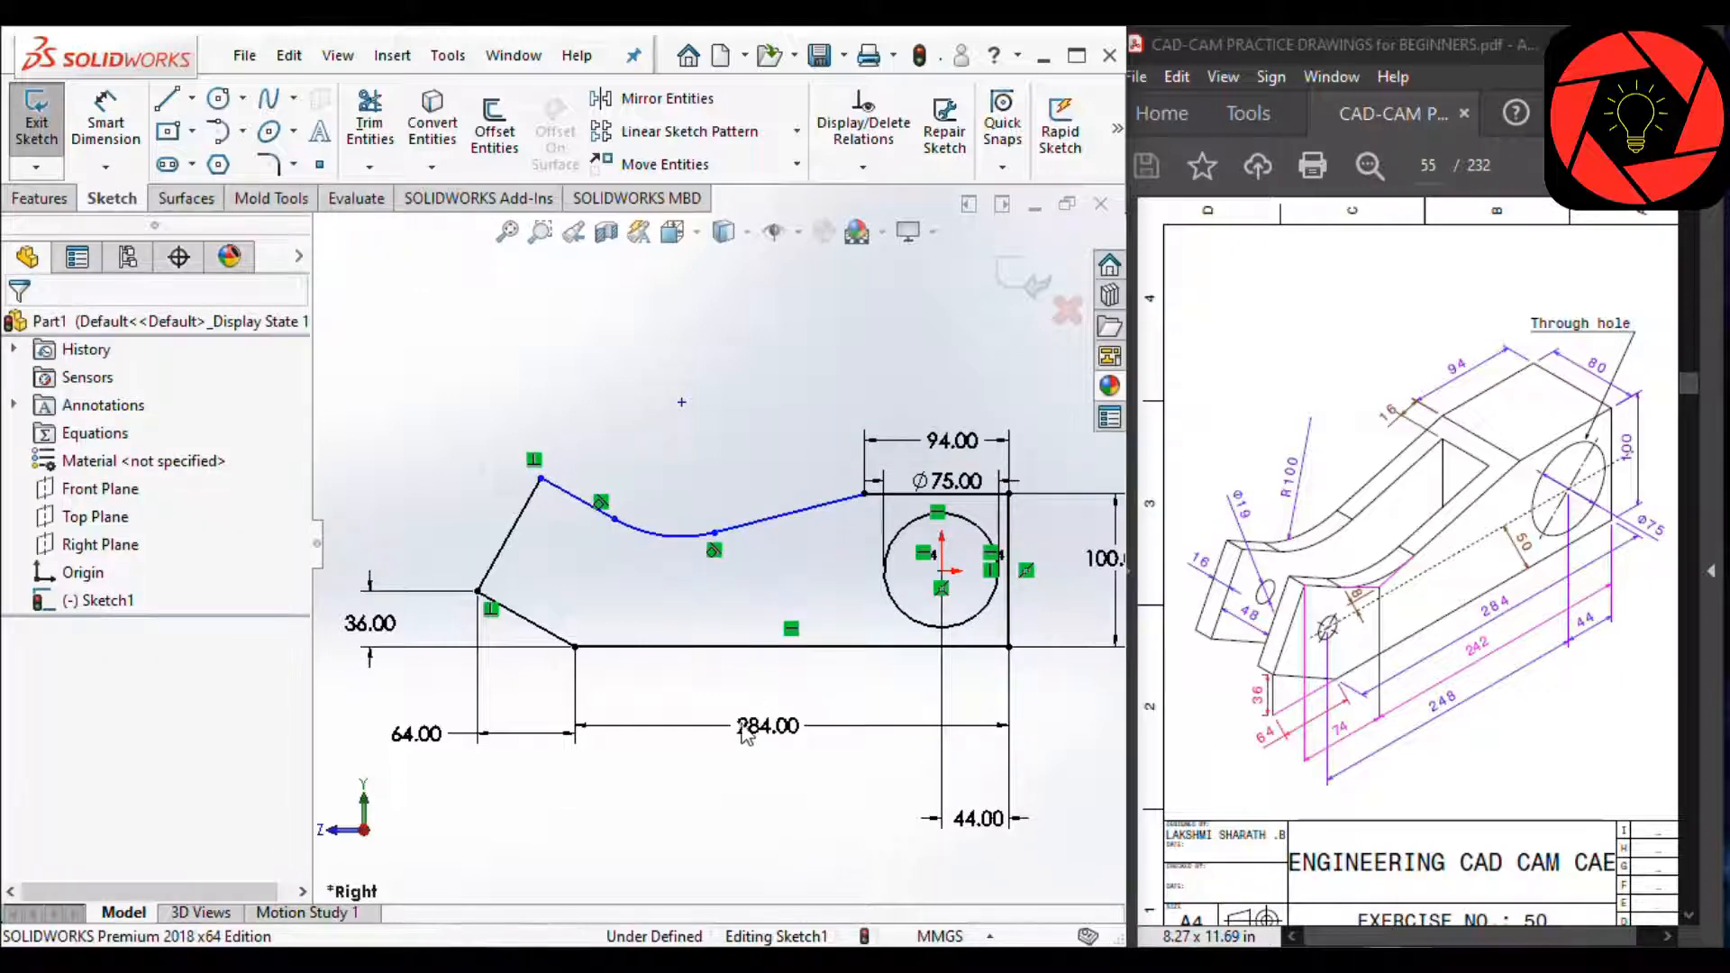
Step: Dimension the tangent arc in the profile's upper edge to a radius of 100 mm
{"action": "right_click_drag", "start_coordinate": [741, 724], "coordinate": [759, 401]}
{"action": "left_click", "coordinate": [660, 546]}
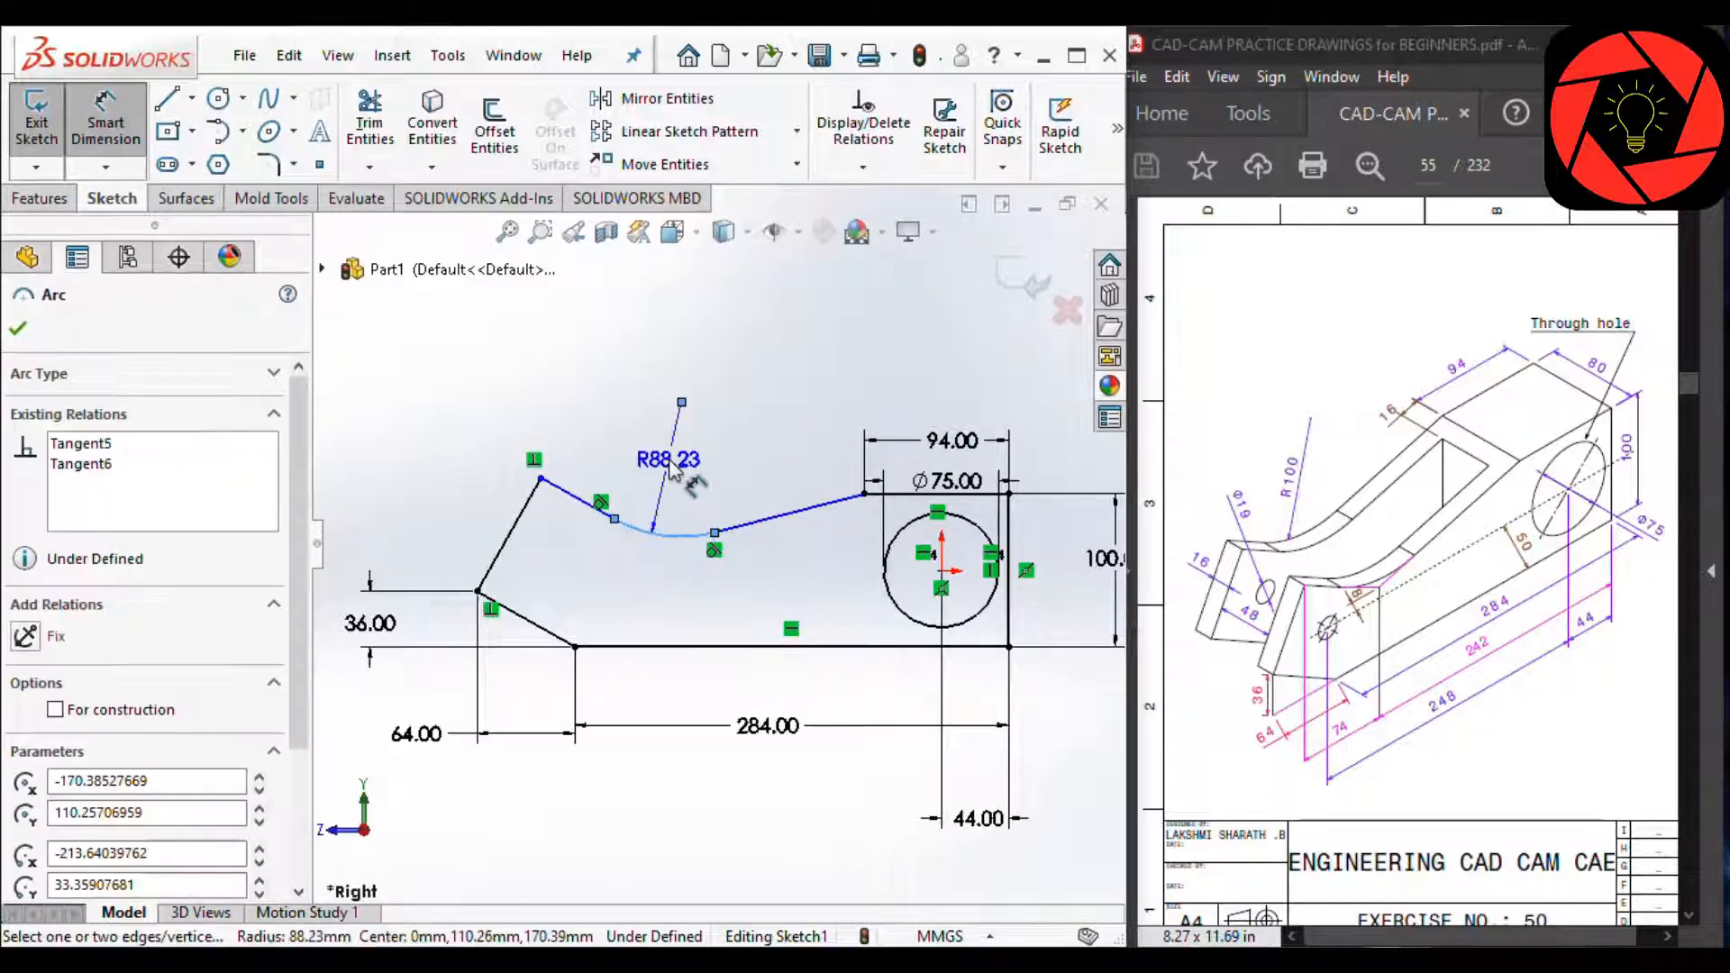
{"action": "left_click", "coordinate": [674, 472]}
{"action": "type", "text": "100"}
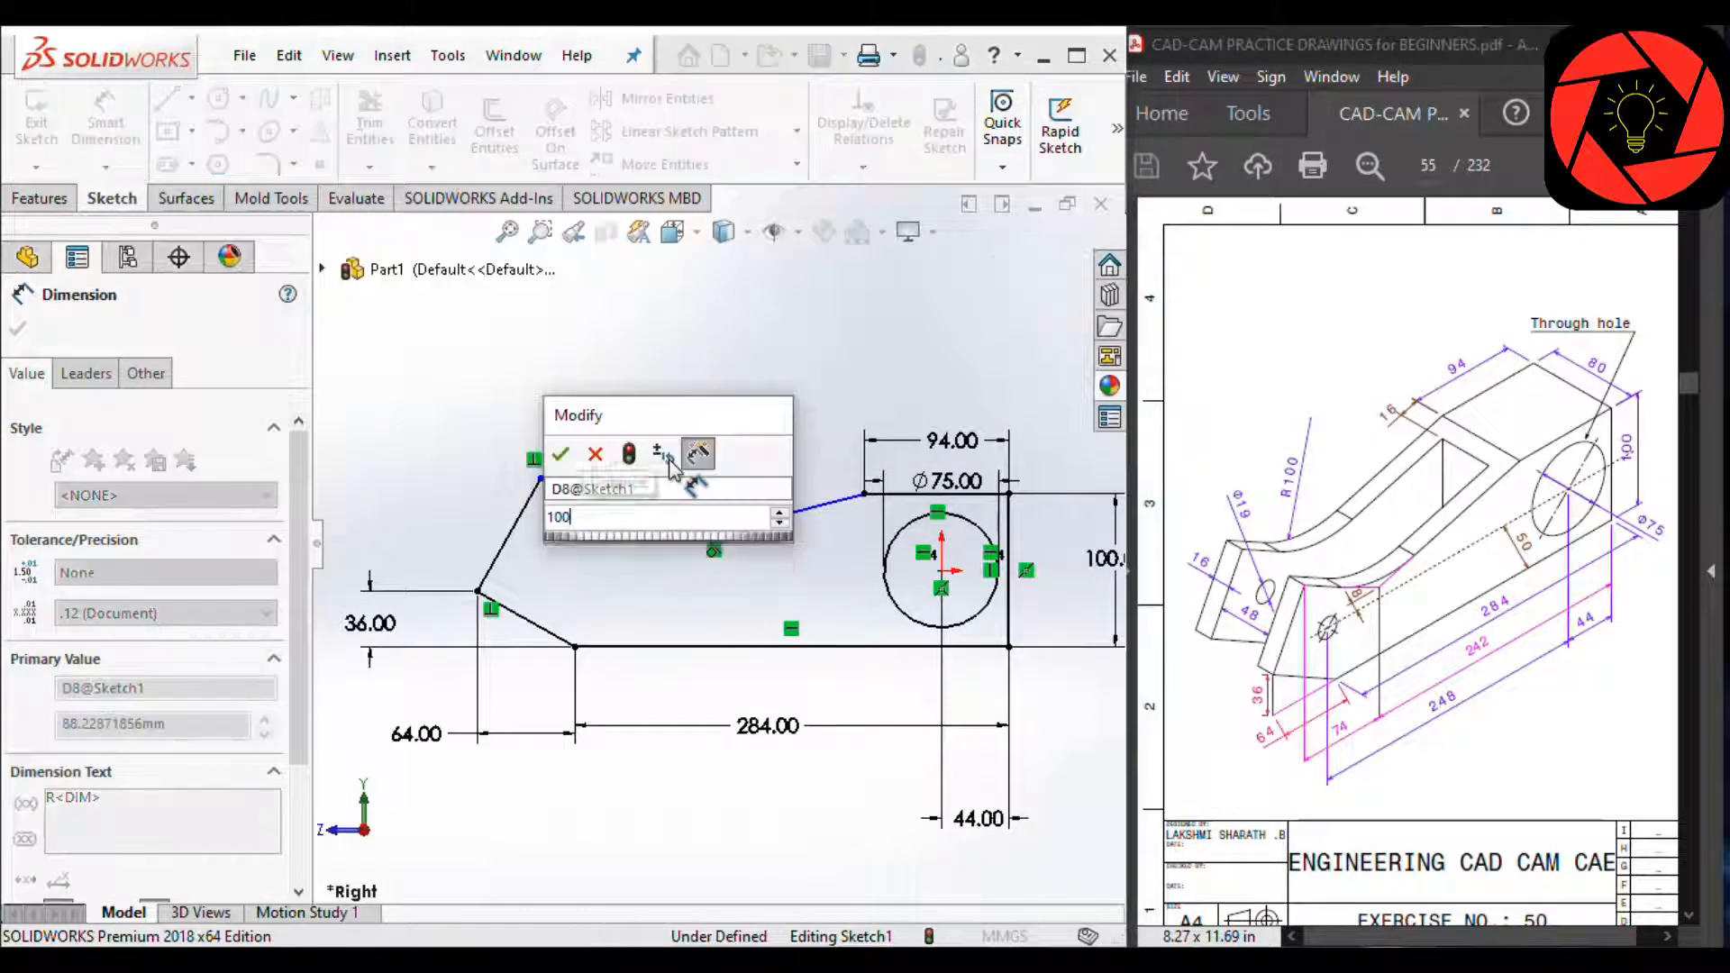
{"action": "key", "text": "Return"}
{"action": "key", "text": "Escape"}
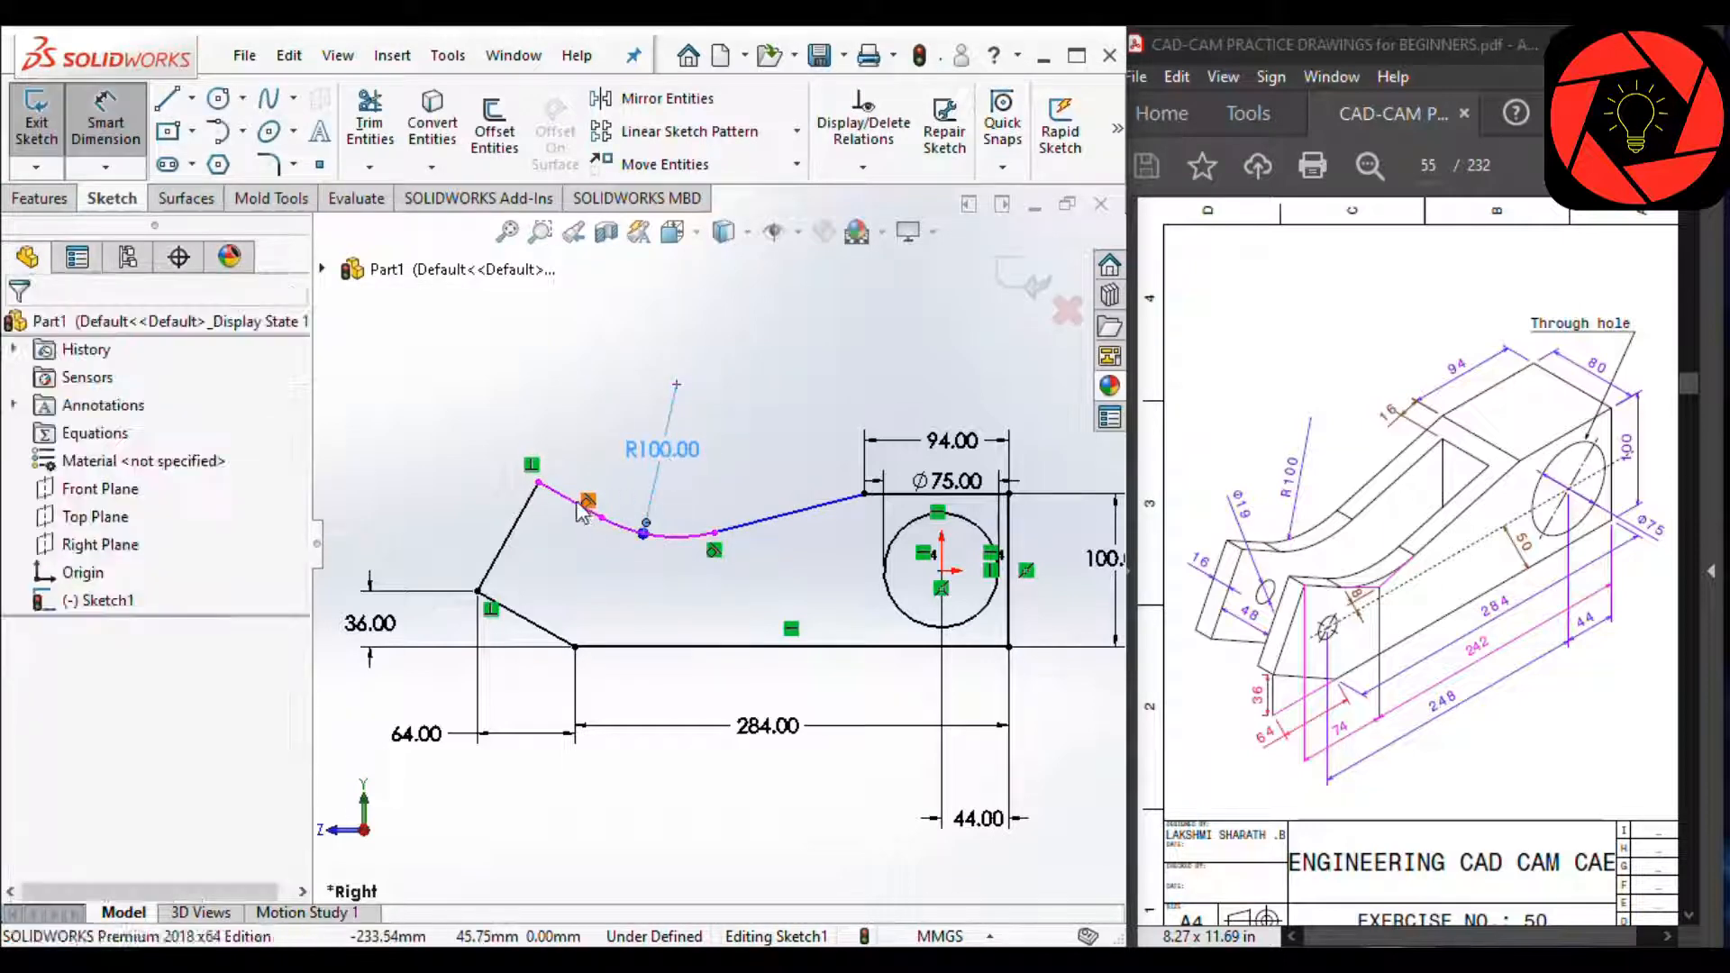
Step: Dimension the horizontal distance between the arc's centre and the upper end of the slanted end line to 74 mm
{"action": "scroll", "coordinate": [714, 548], "scroll_direction": "up", "scroll_amount": 1}
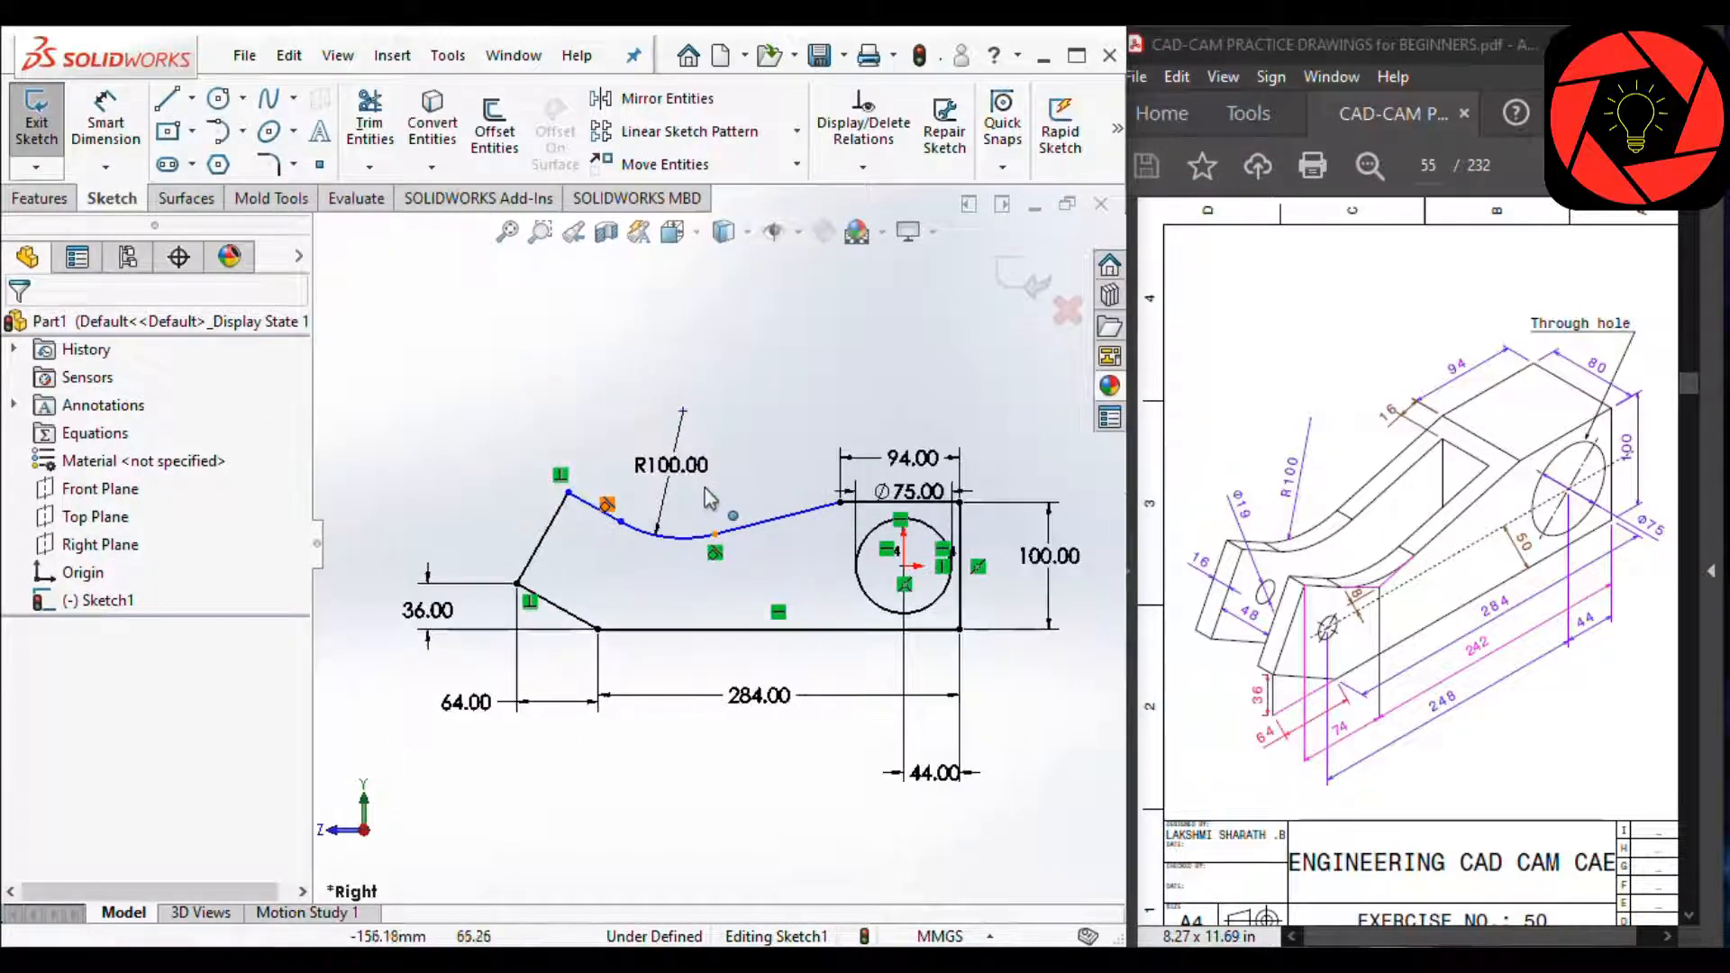
{"action": "scroll", "coordinate": [705, 470], "scroll_direction": "down", "scroll_amount": 1}
{"action": "right_click_drag", "start_coordinate": [689, 823], "coordinate": [690, 629]}
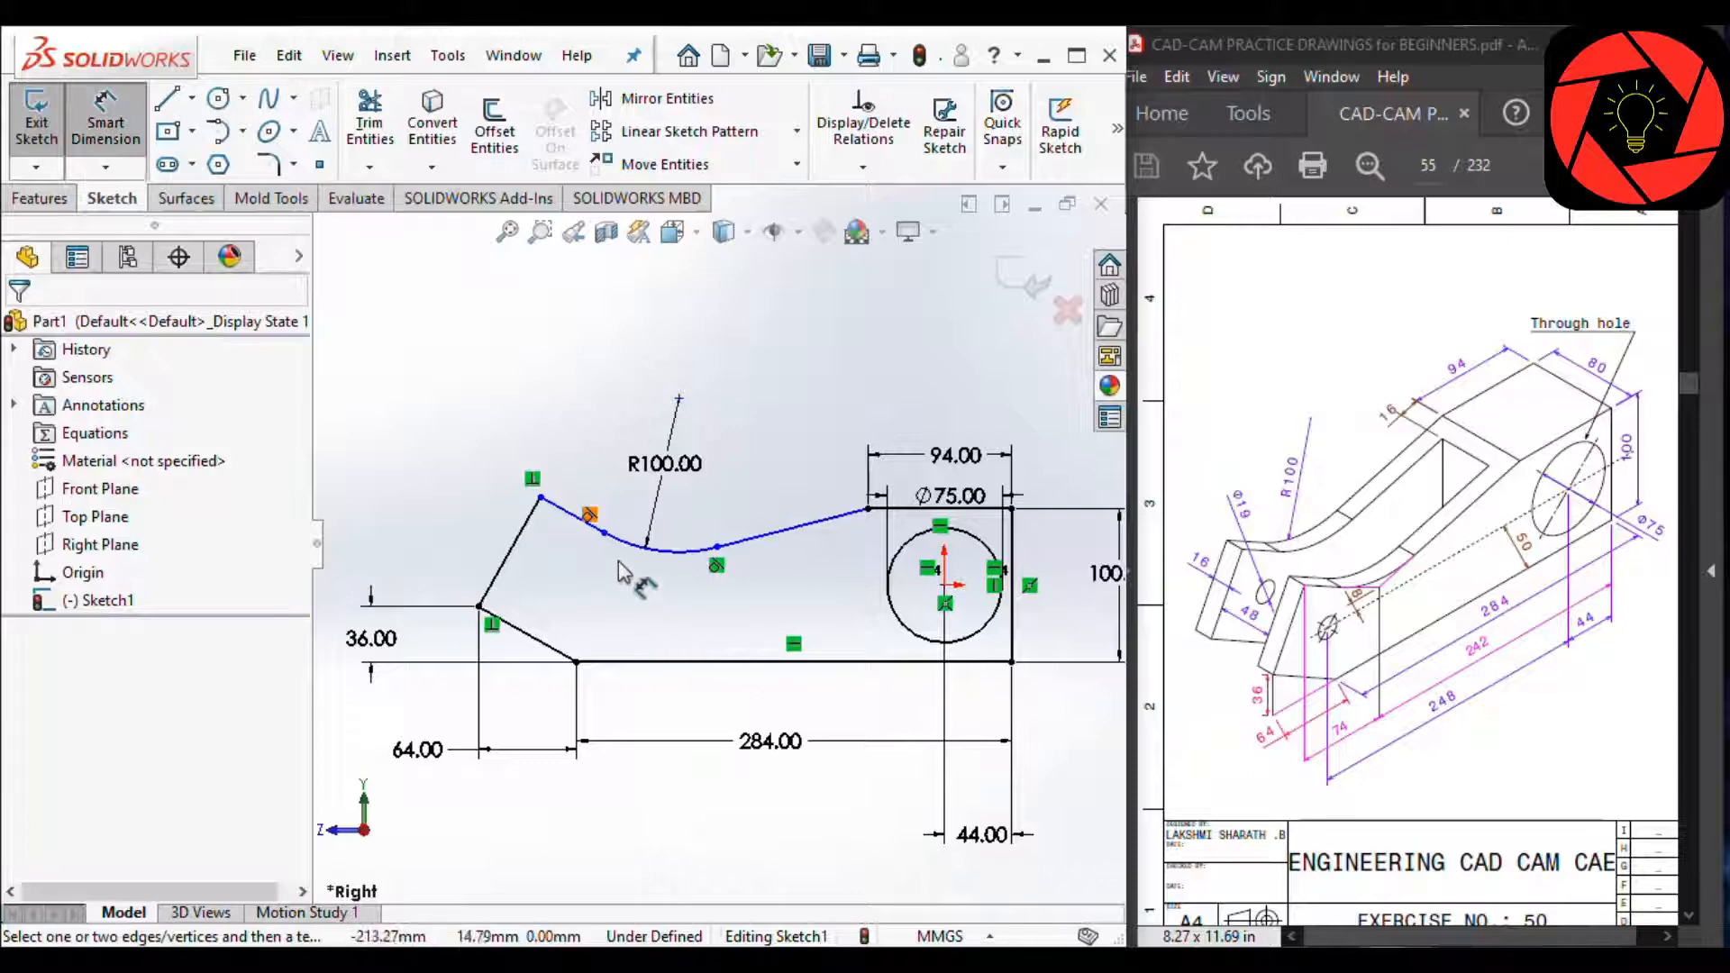
{"action": "left_click", "coordinate": [680, 400]}
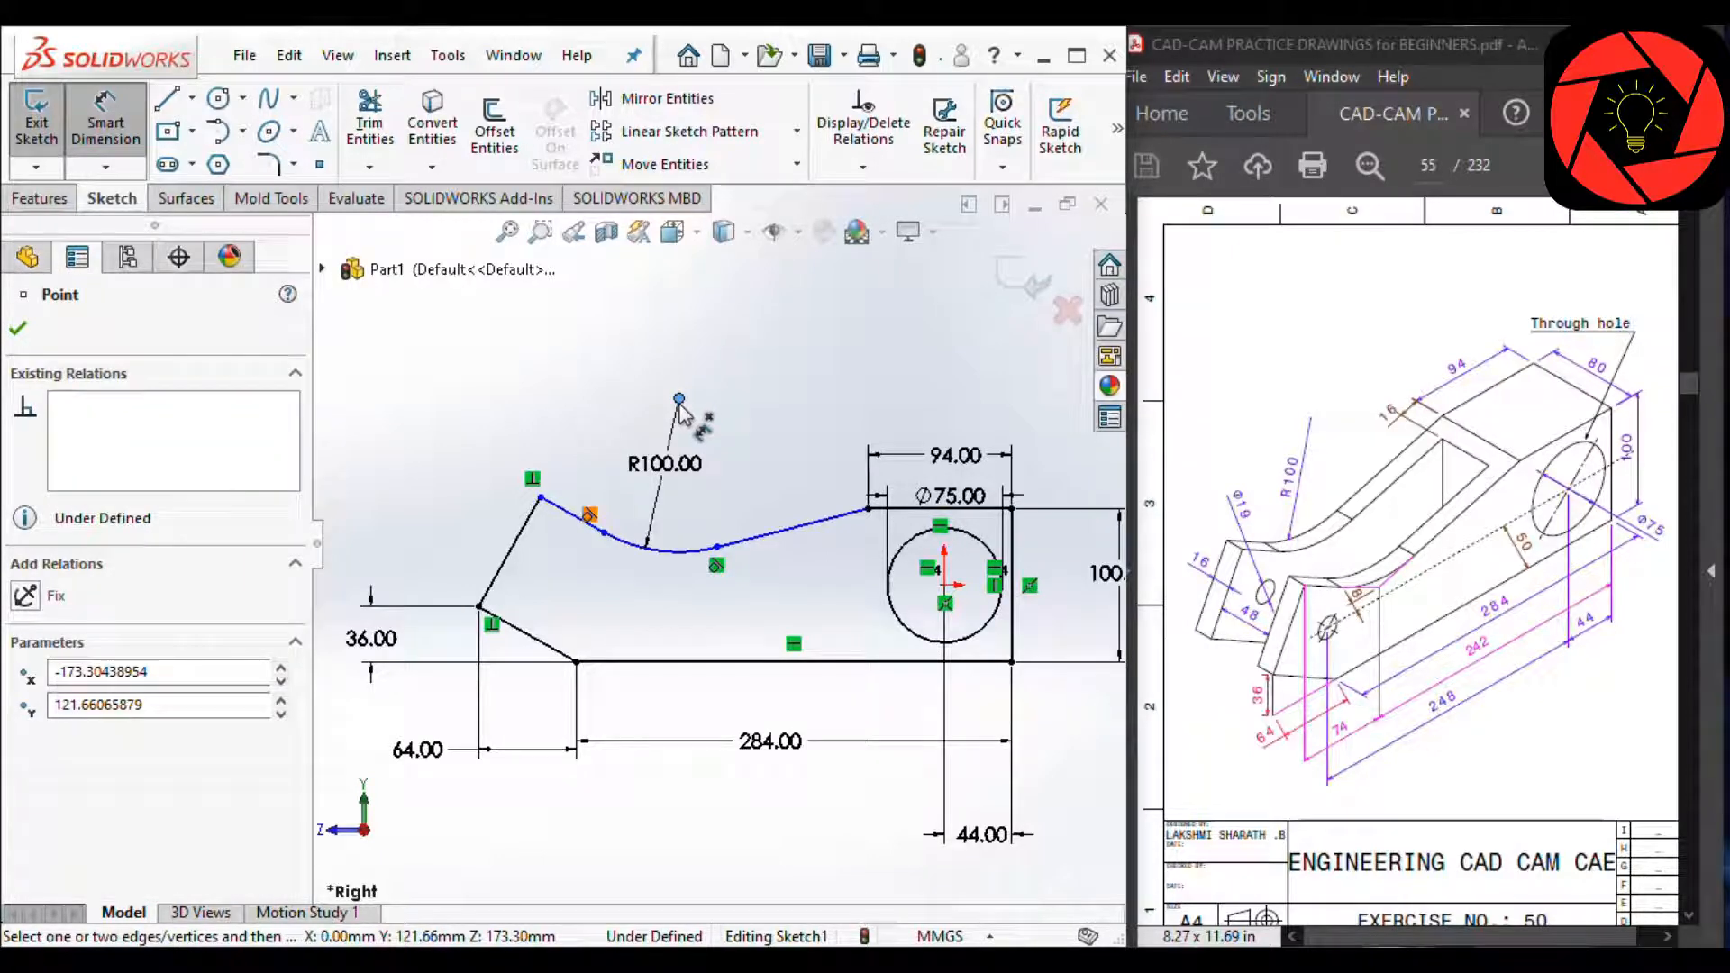
{"action": "left_click", "coordinate": [540, 498]}
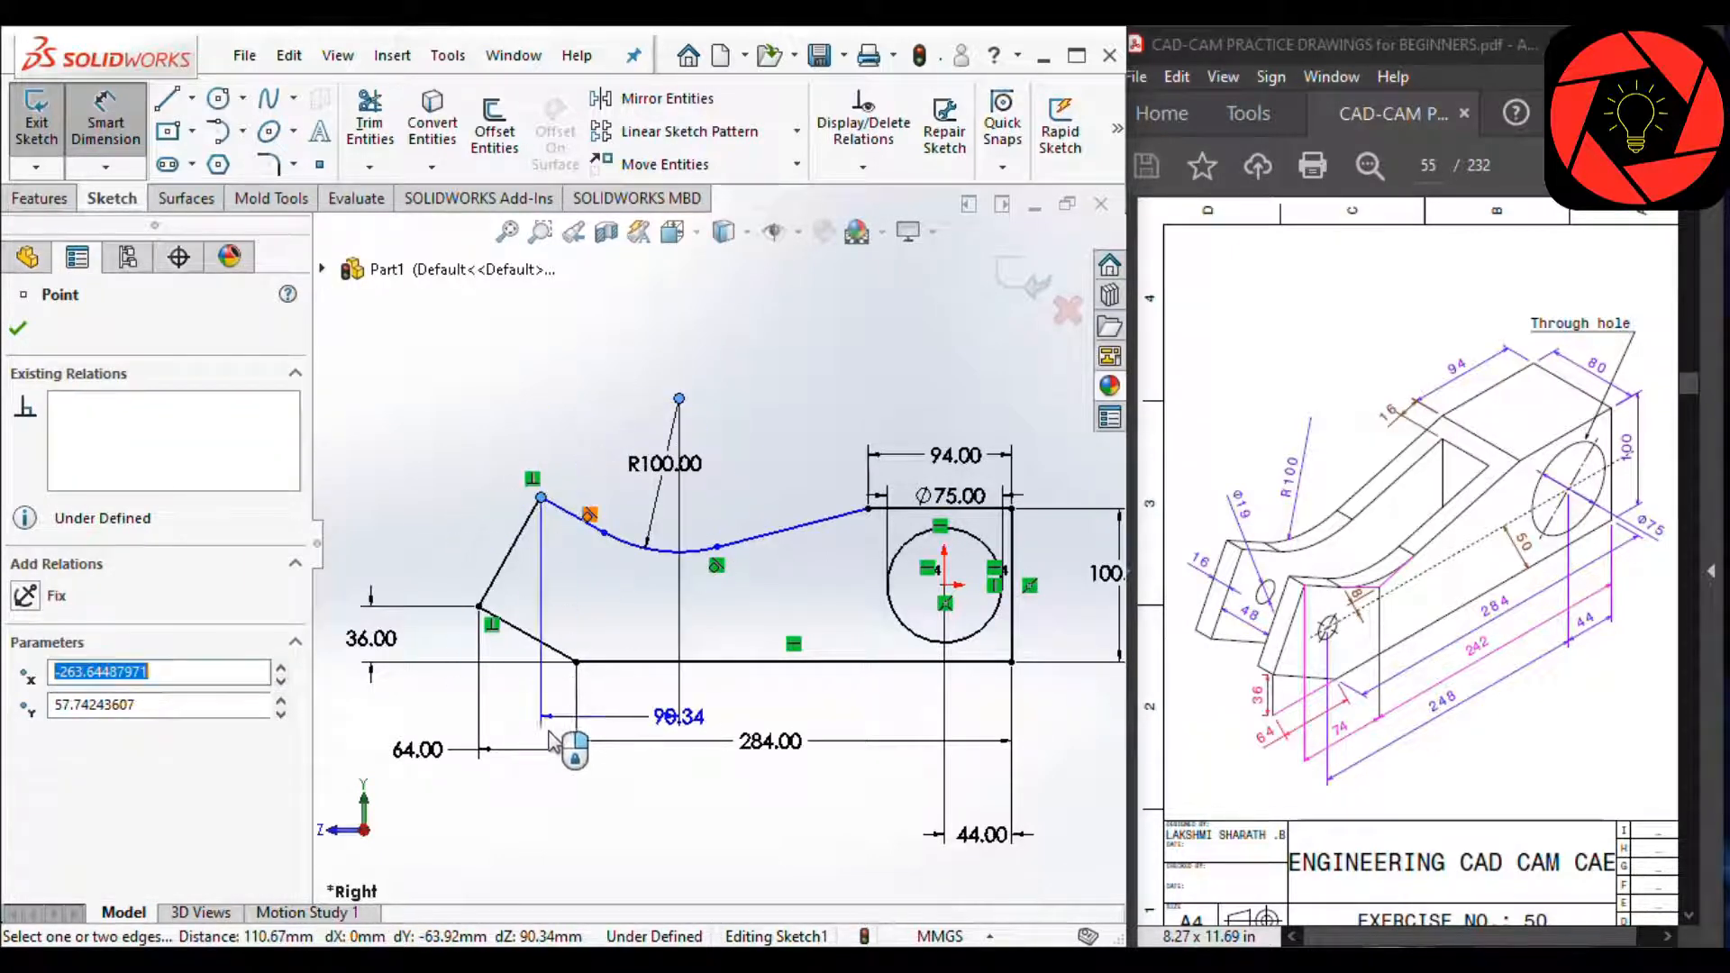
{"action": "left_click", "coordinate": [606, 823]}
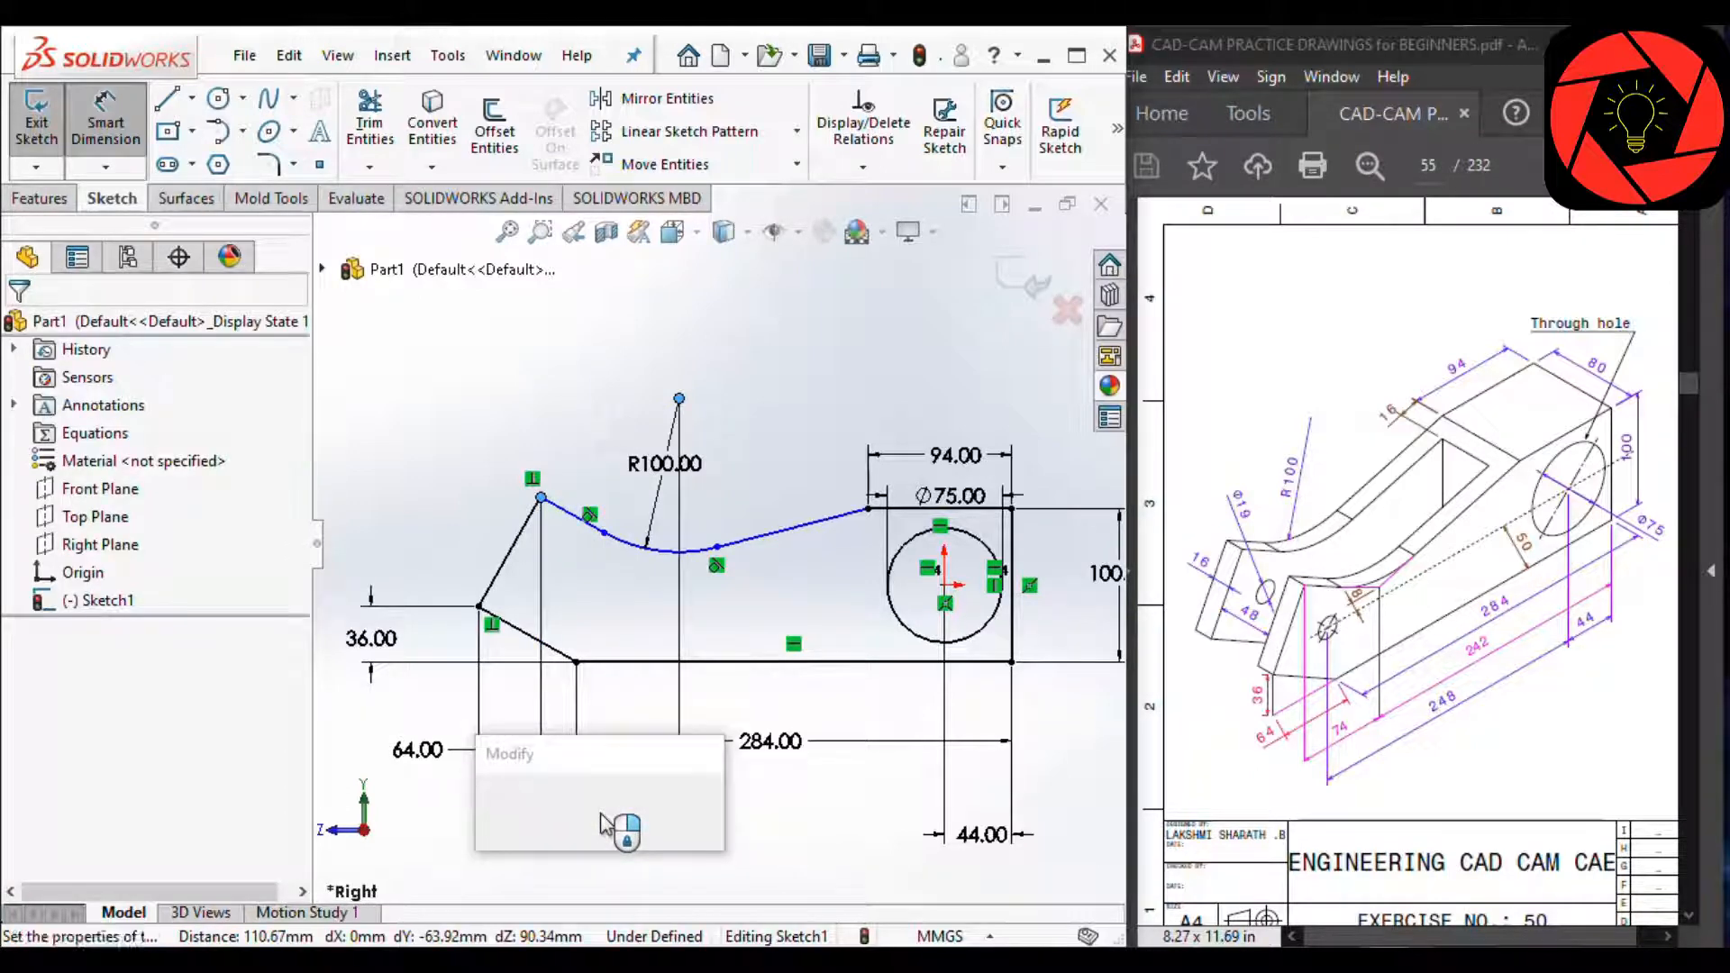
{"action": "type", "text": "74"}
{"action": "key", "text": "Return"}
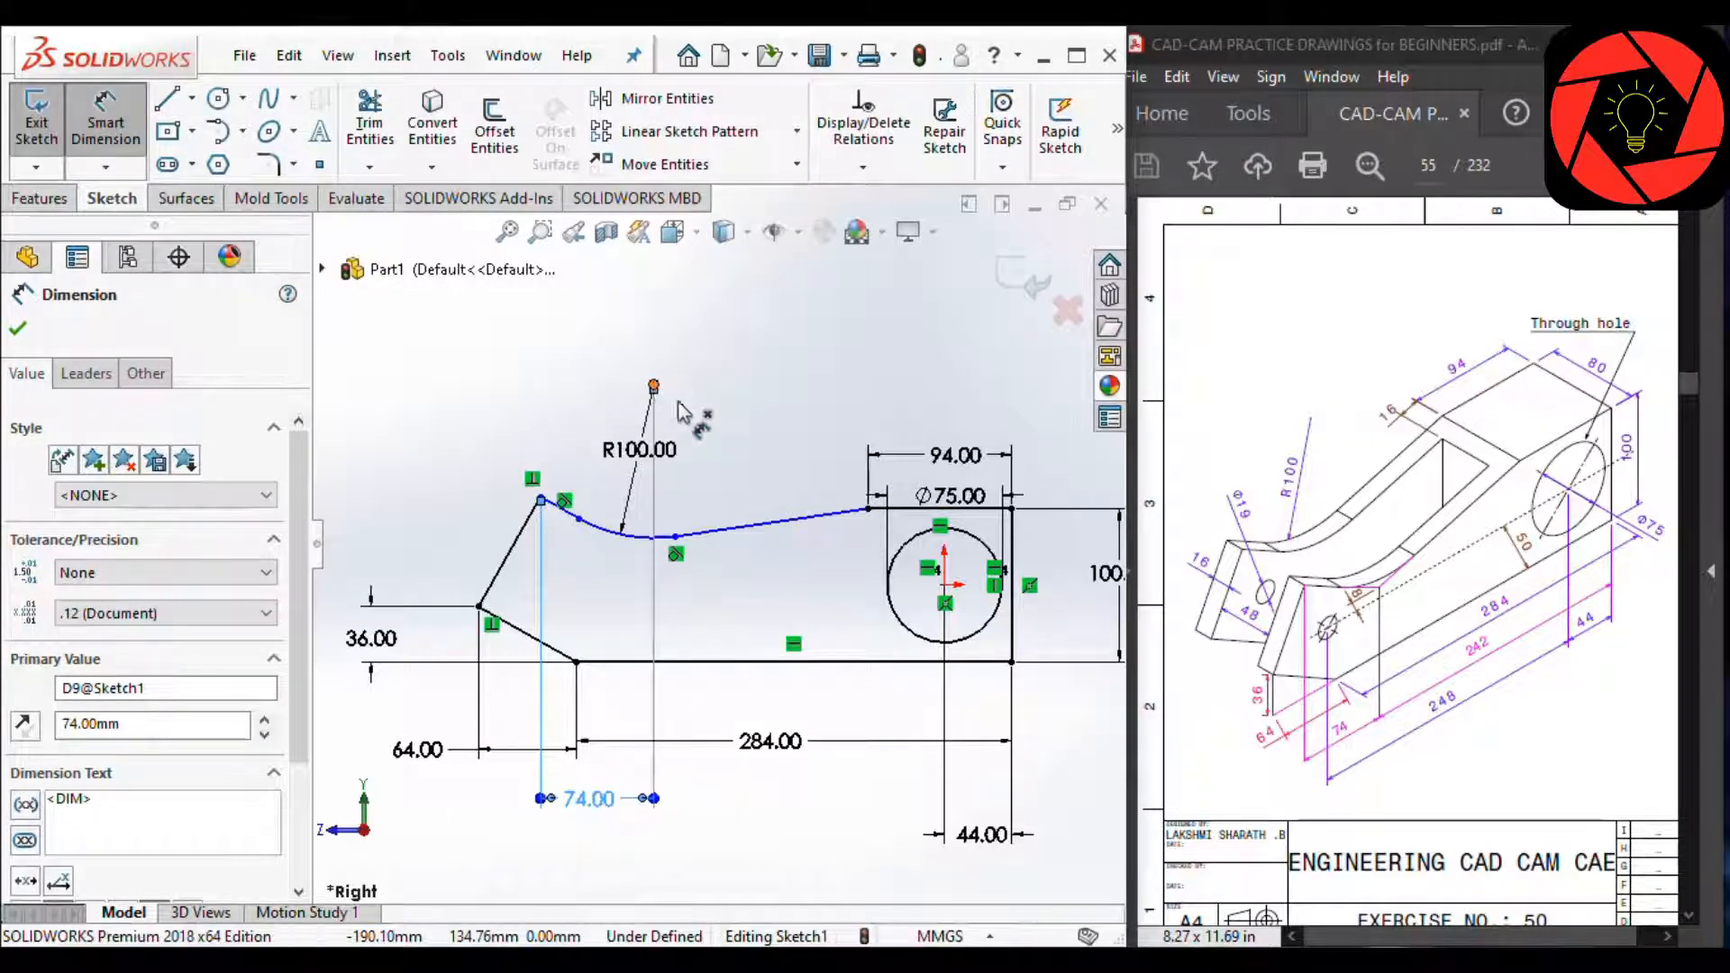
Step: Dimension the horizontal distance from the arc's centre to the vertical edge beside the circle as 242 mm
{"action": "left_click", "coordinate": [654, 385]}
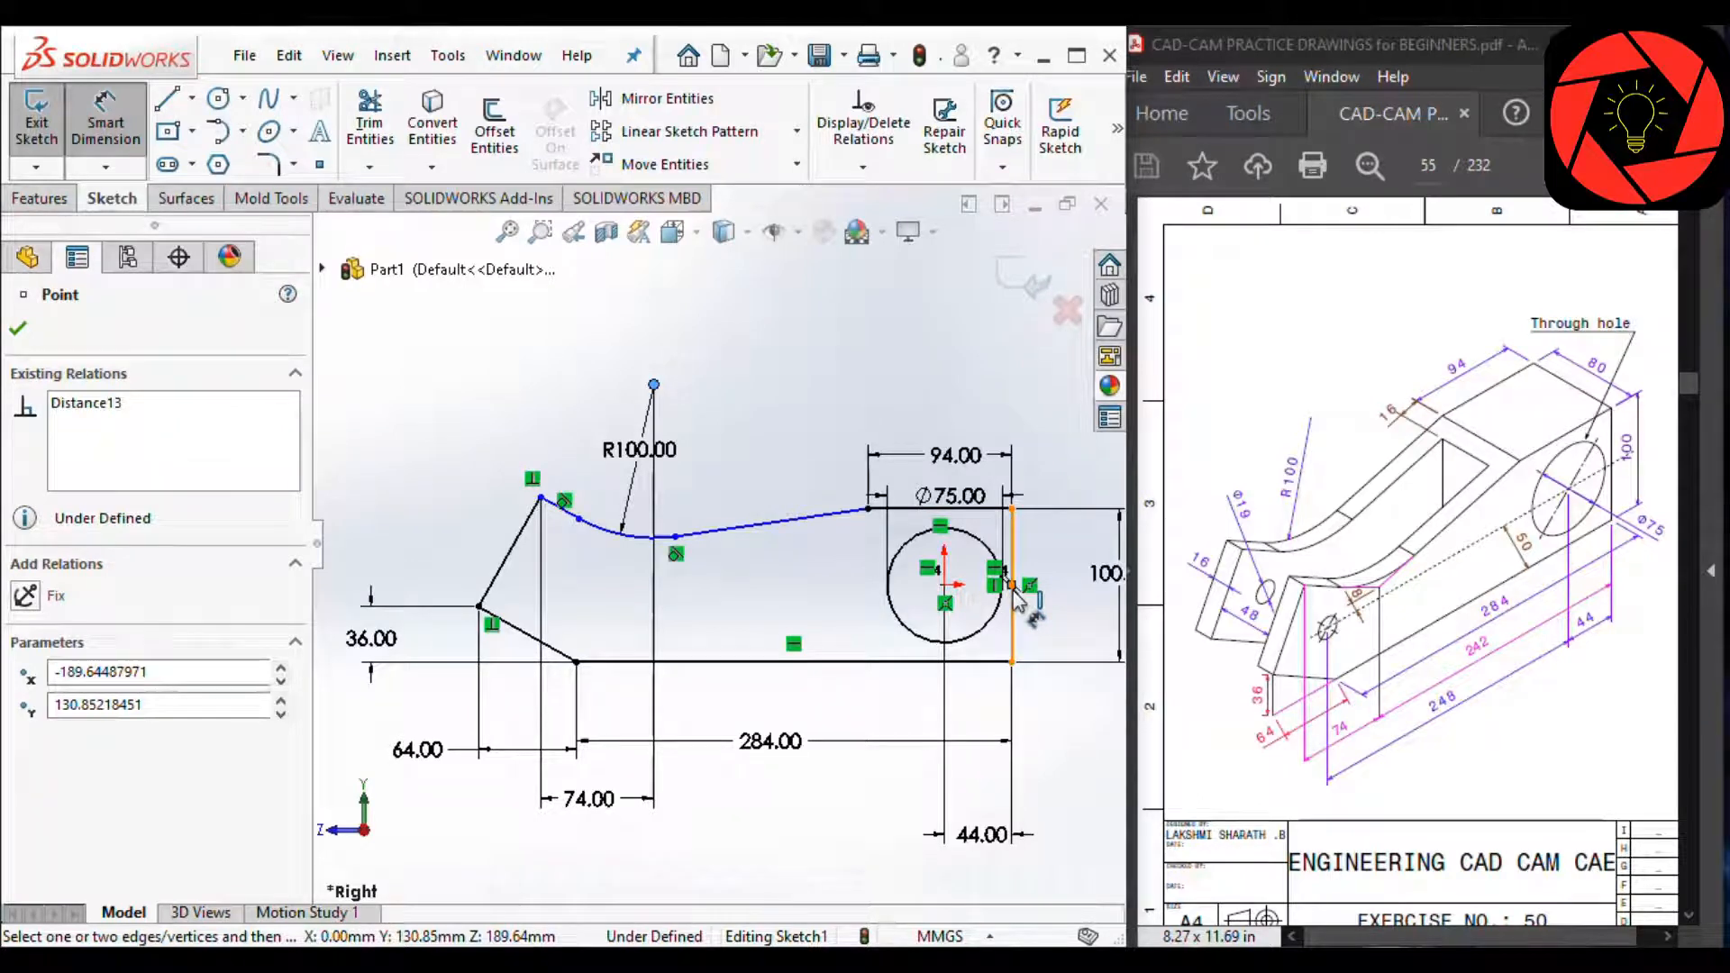
{"action": "left_click", "coordinate": [1012, 556]}
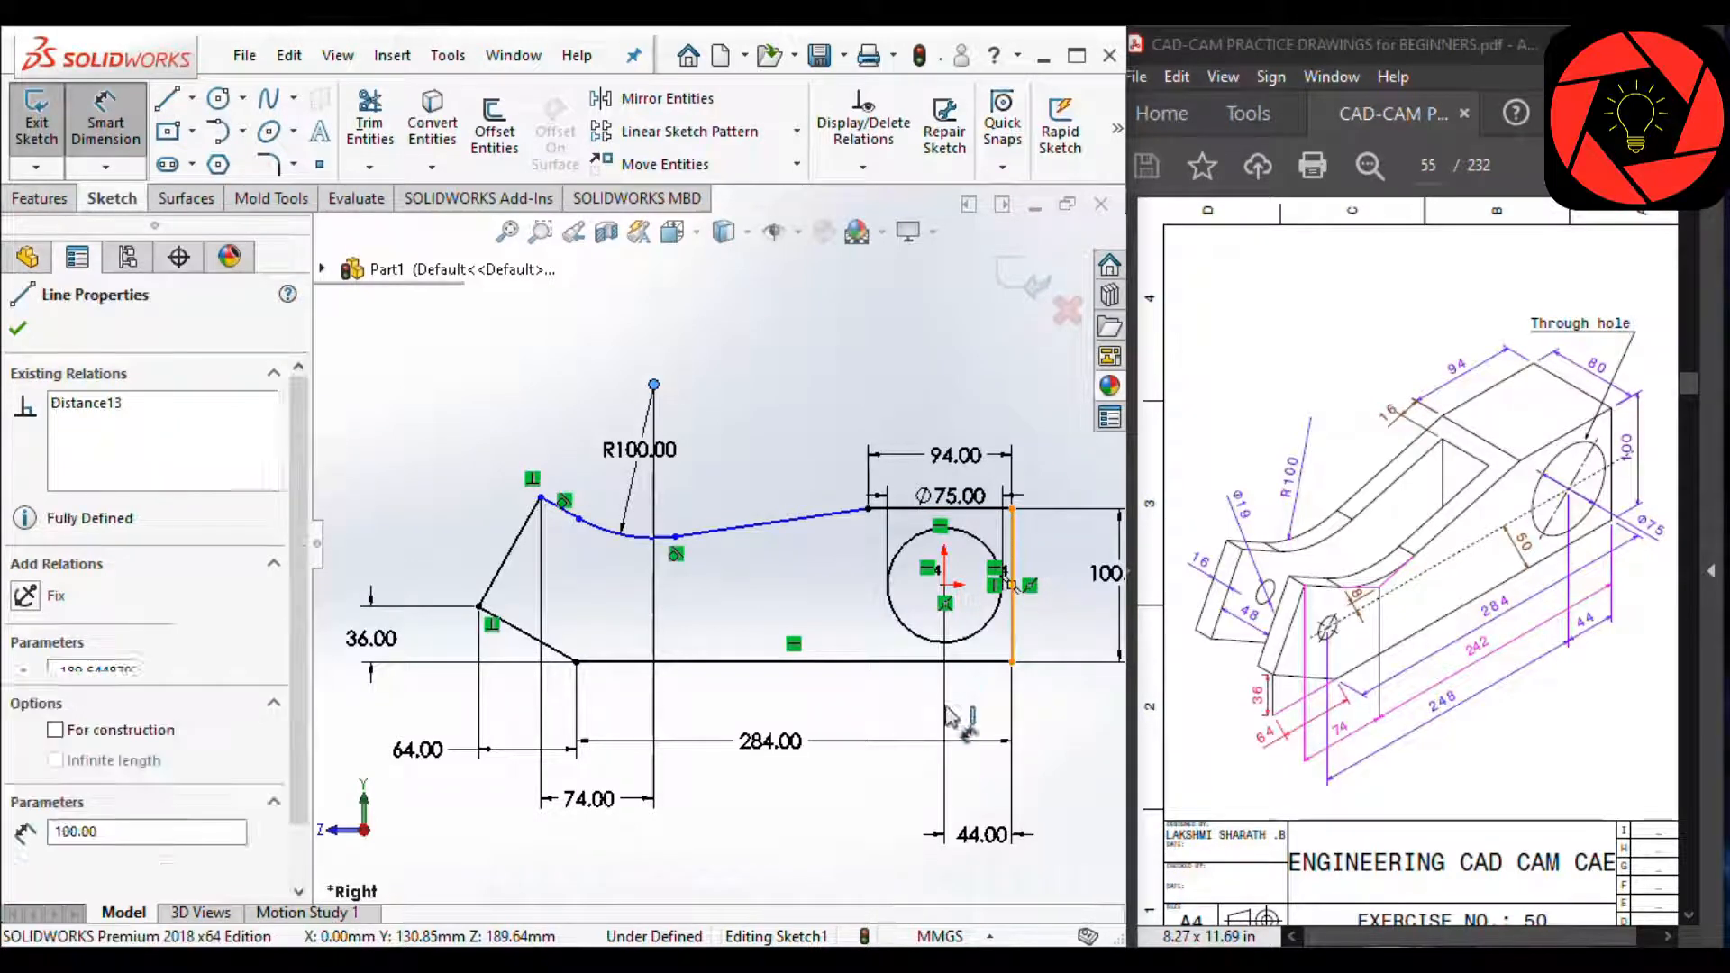
{"action": "left_click", "coordinate": [653, 784]}
{"action": "left_click", "coordinate": [818, 804]}
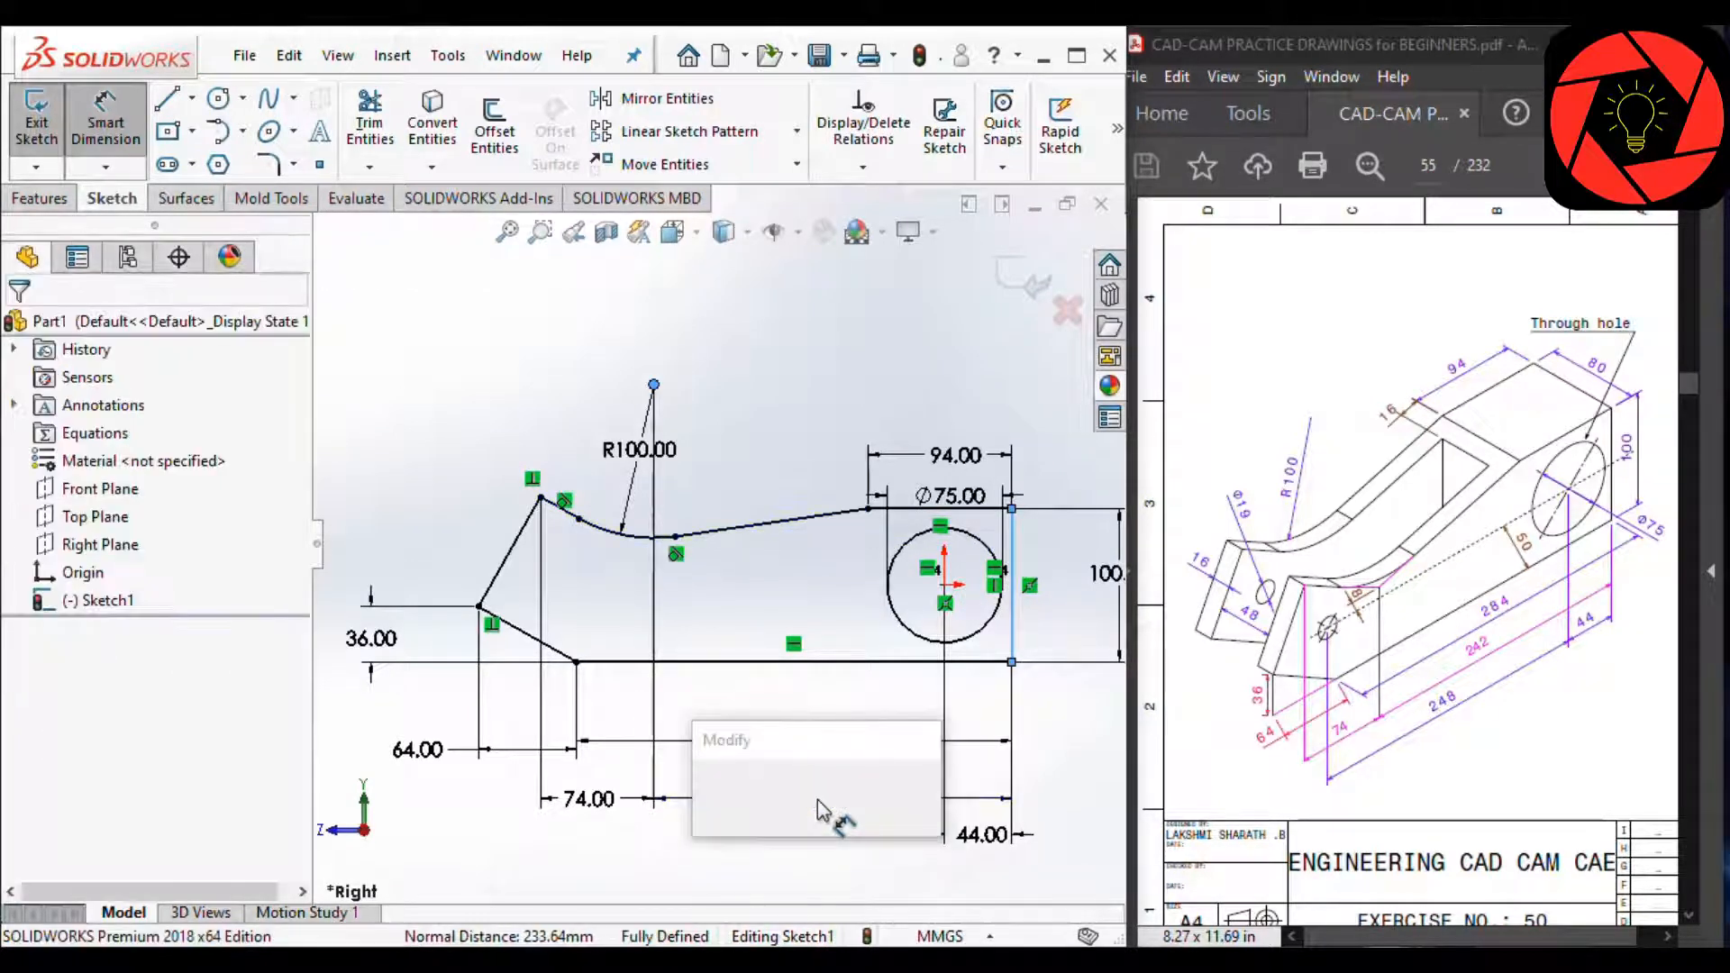
{"action": "type", "text": "2"}
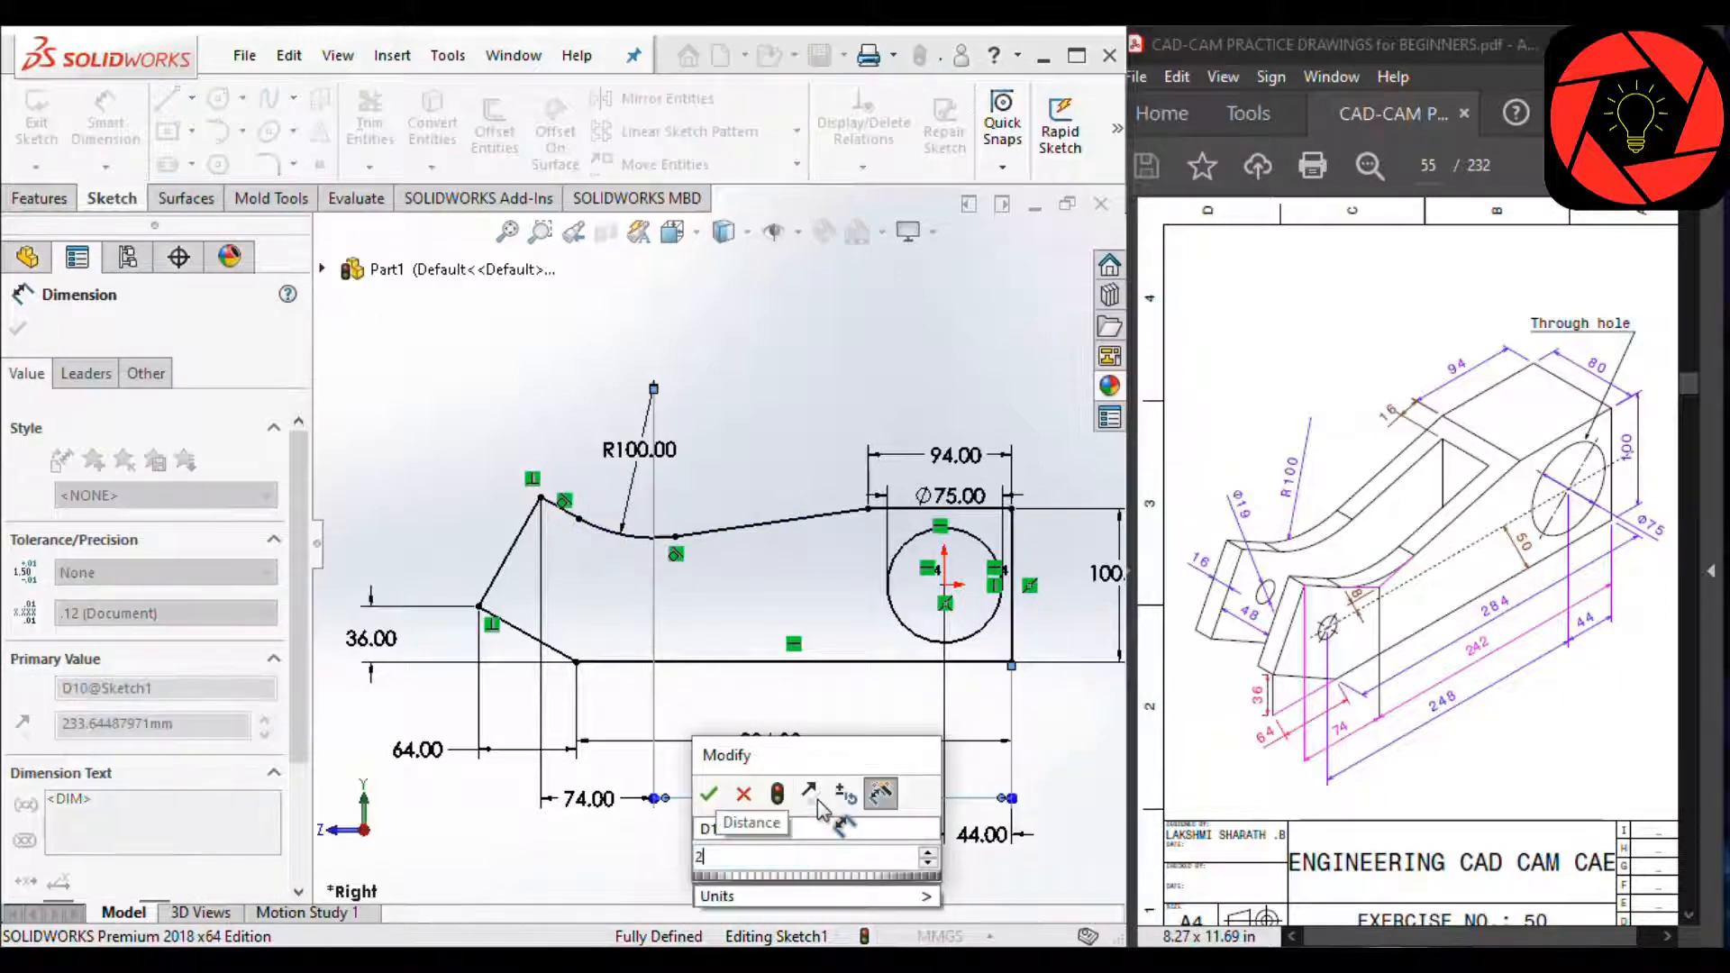
{"action": "type", "text": "42"}
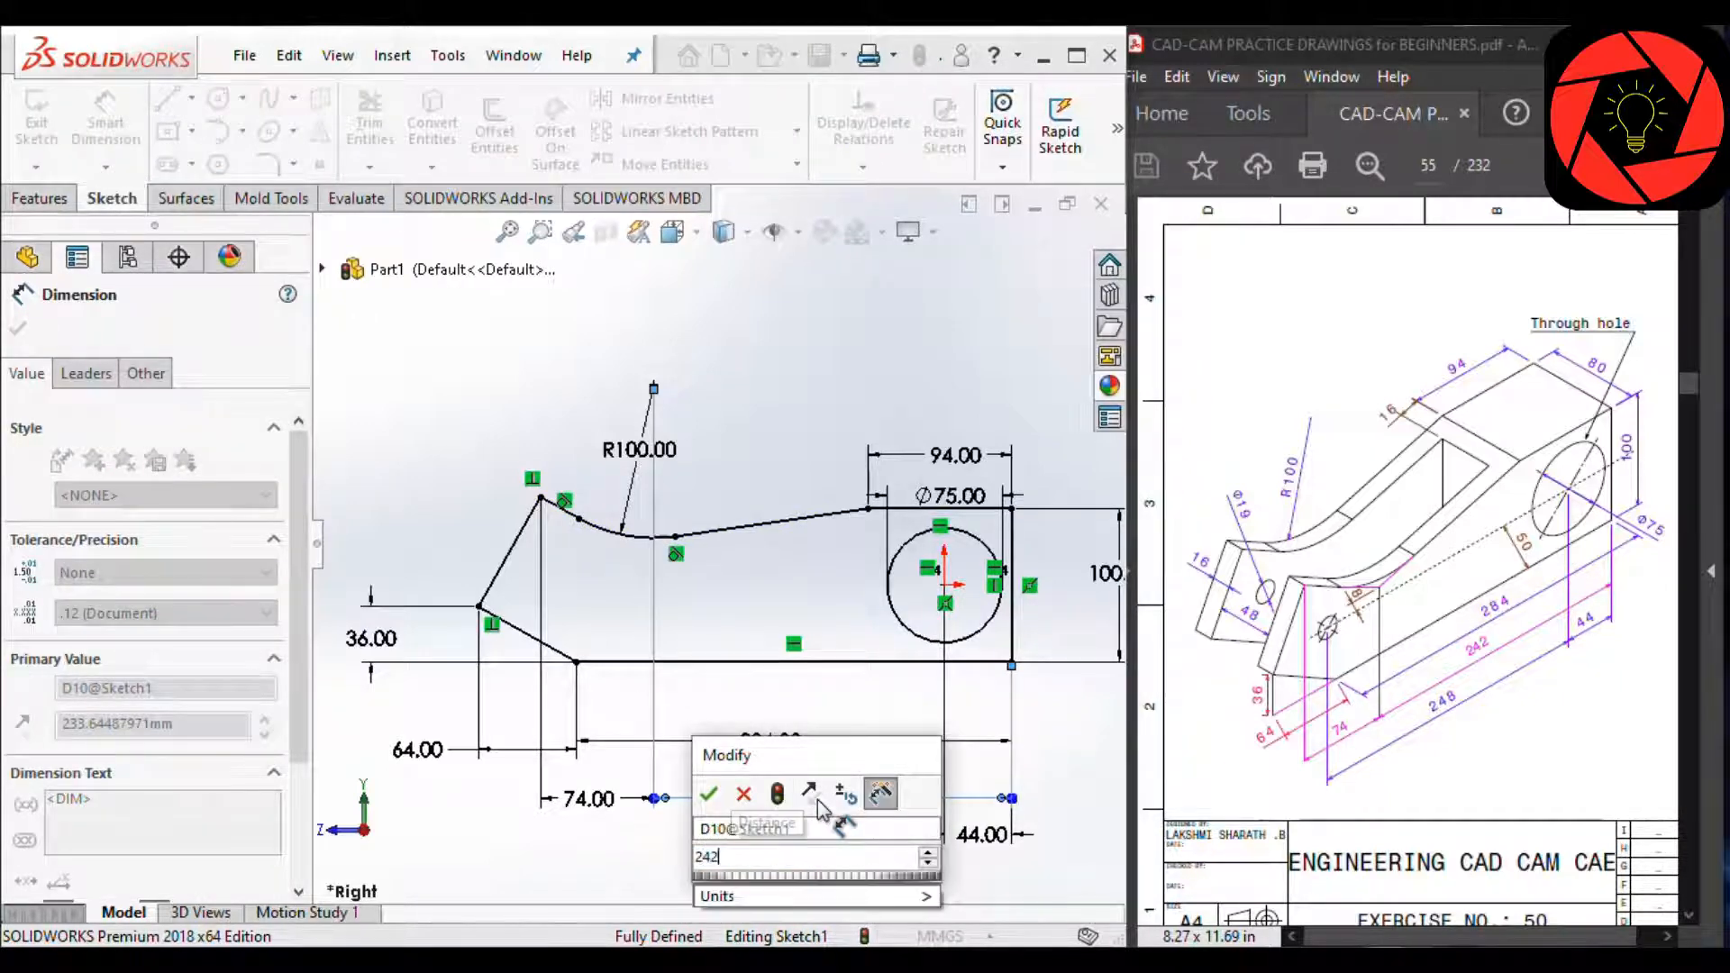
{"action": "key", "text": "Return"}
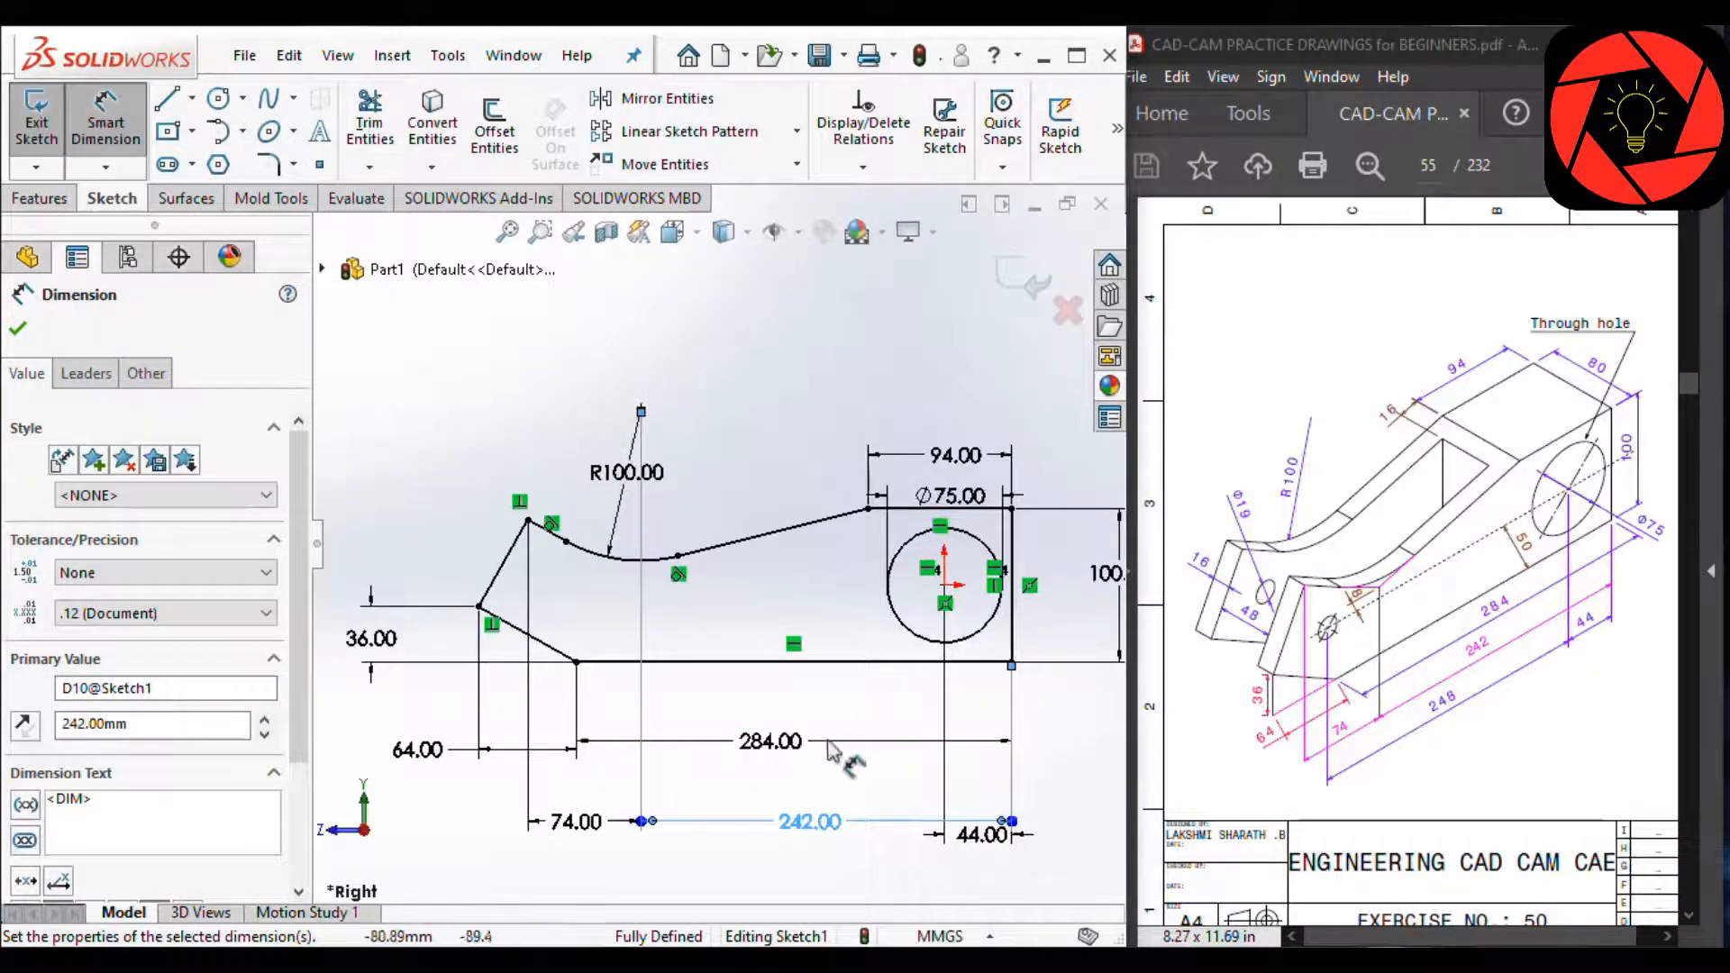
{"action": "left_click", "coordinate": [837, 772]}
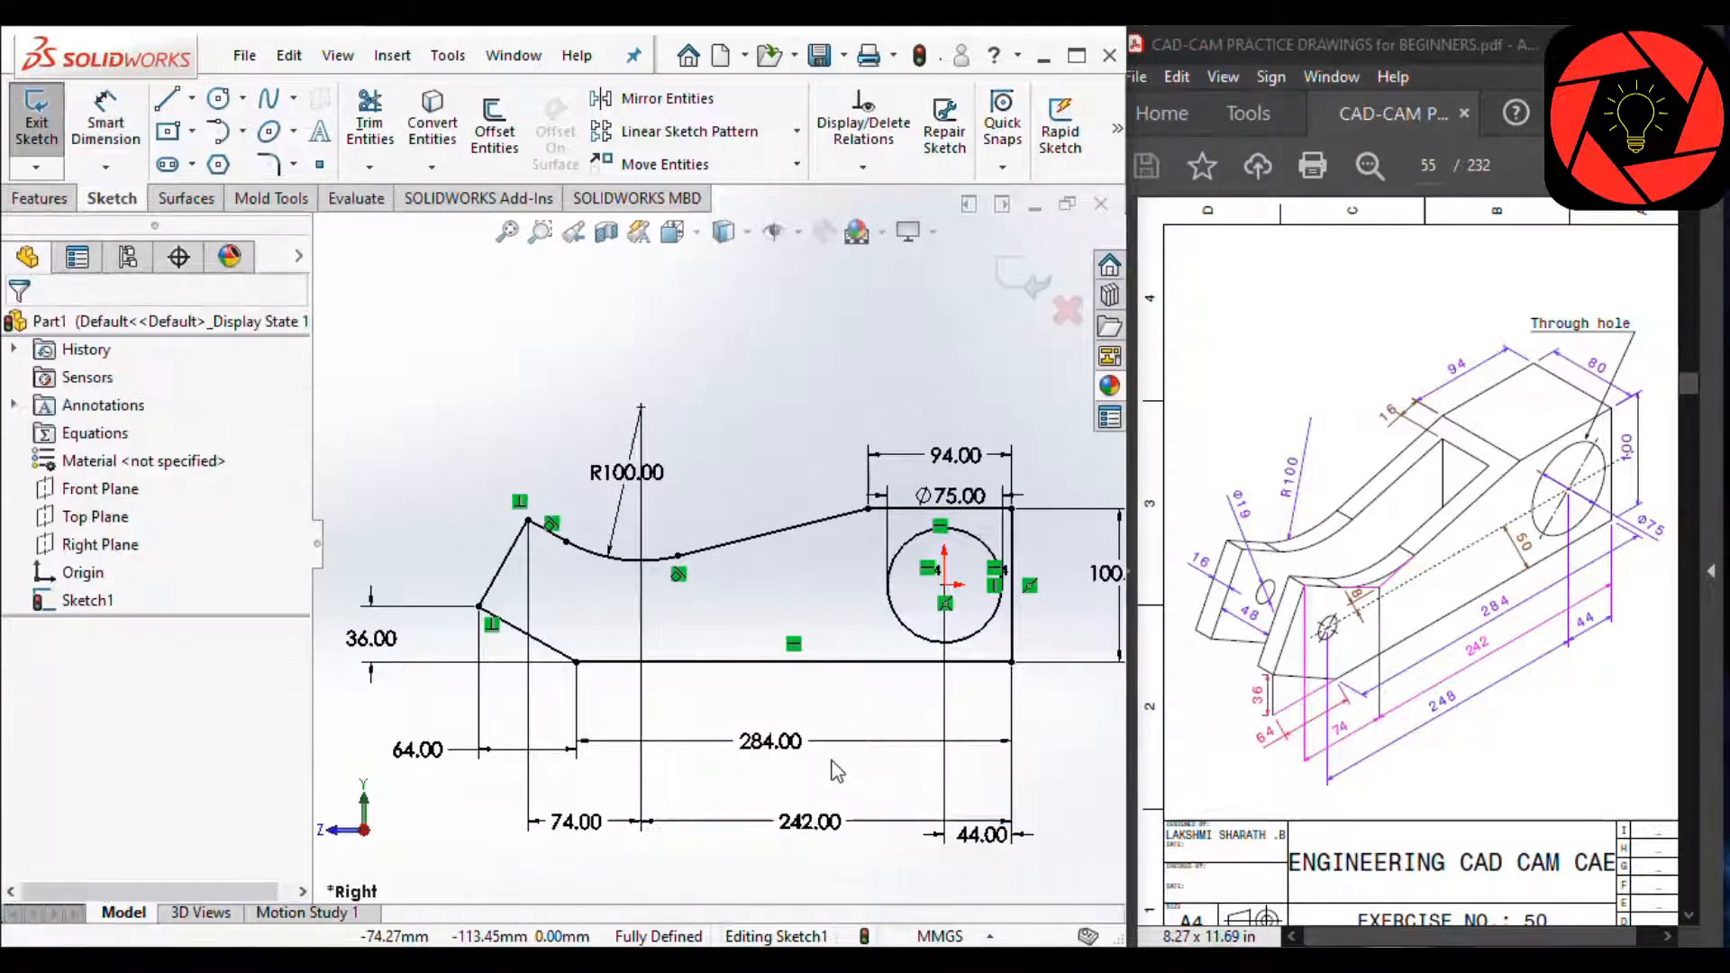
Step: Extrude the side profile as a blind boss 80 mm deep in the reversed direction
{"action": "scroll", "coordinate": [837, 772], "scroll_direction": "up", "scroll_amount": 2}
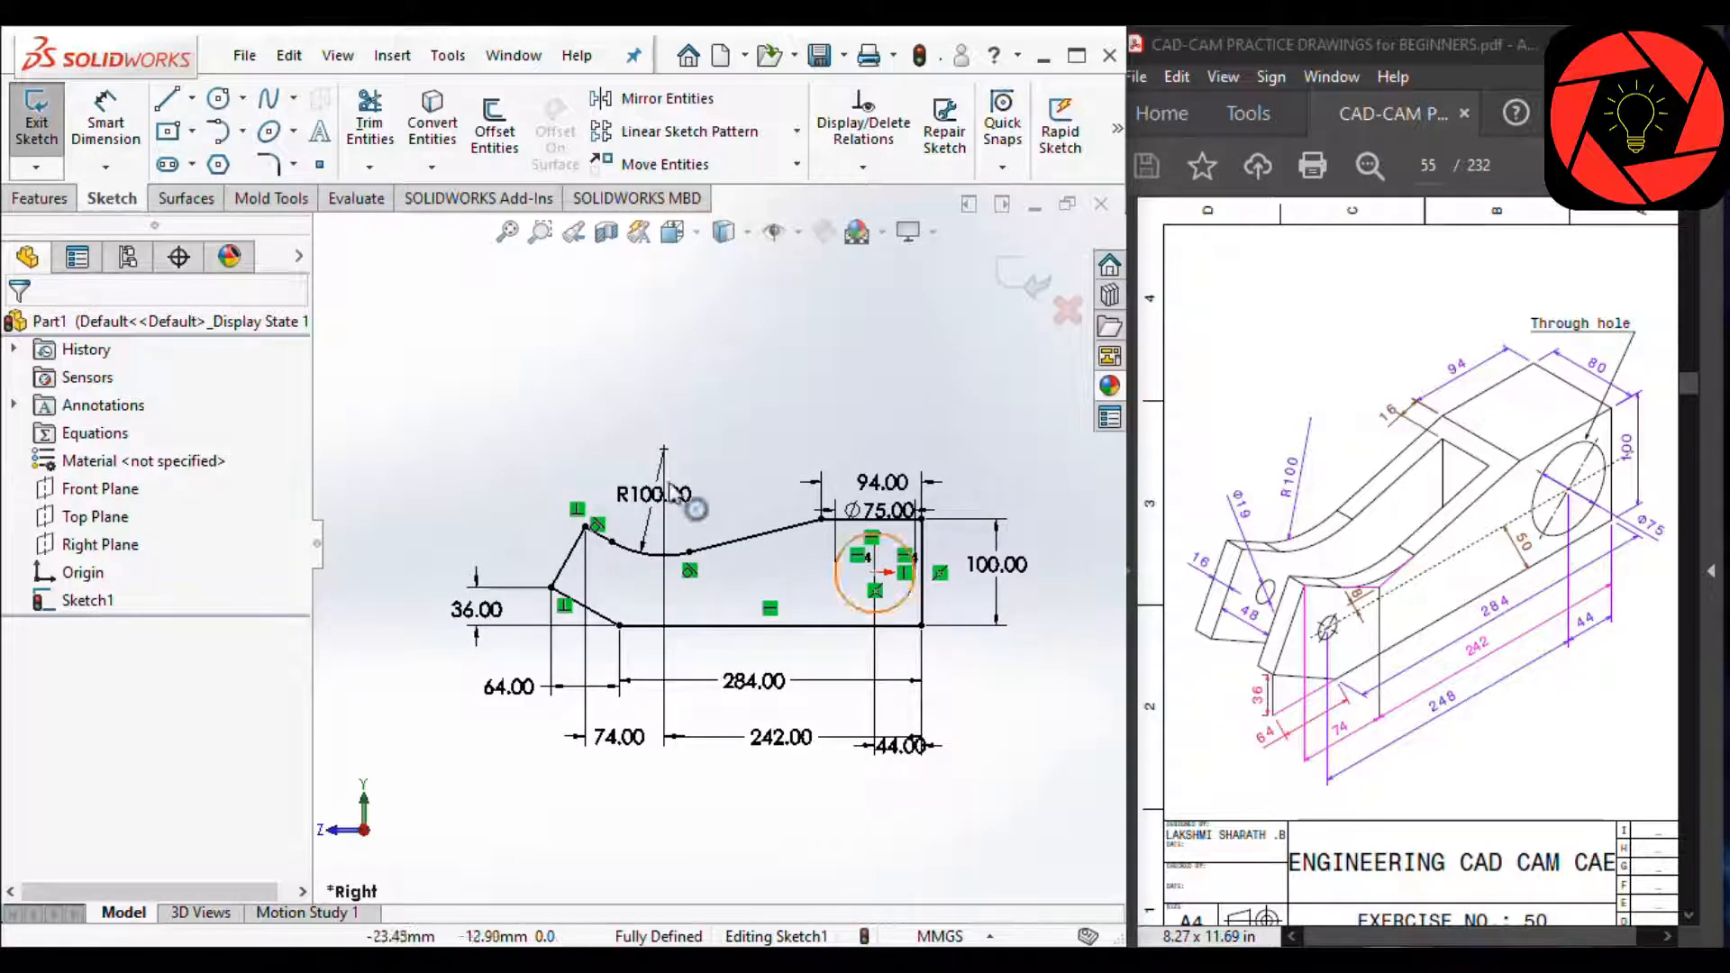
{"action": "right_click", "coordinate": [1036, 777]}
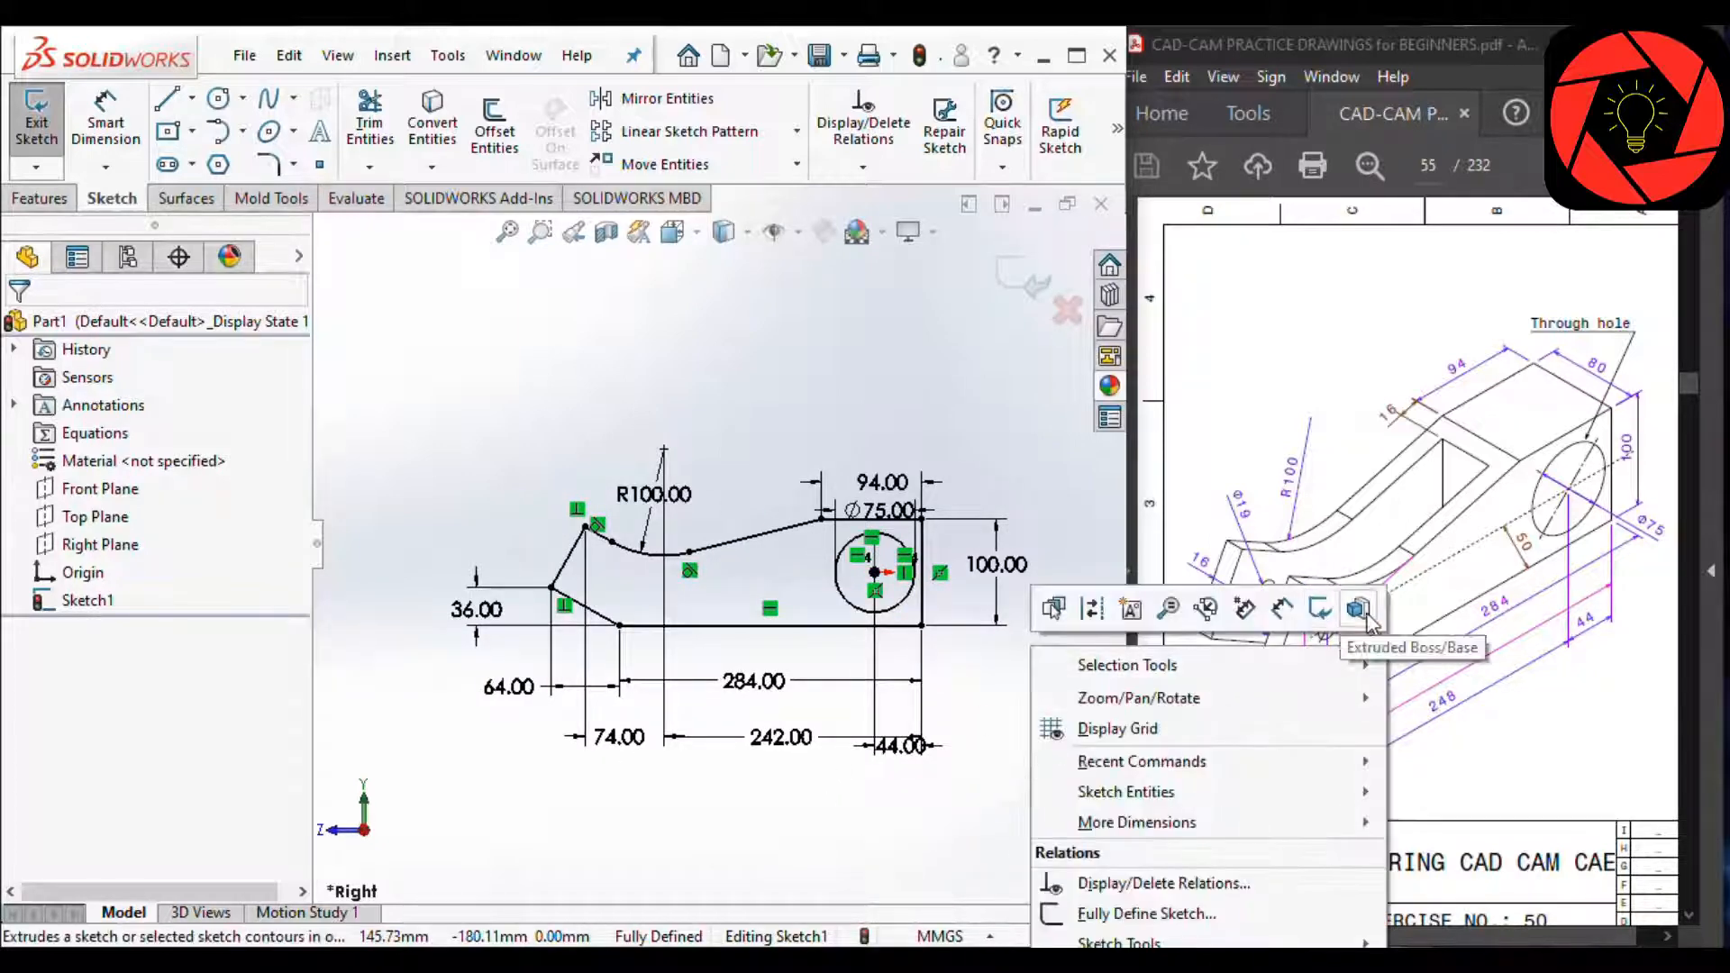
{"action": "left_click", "coordinate": [1362, 617]}
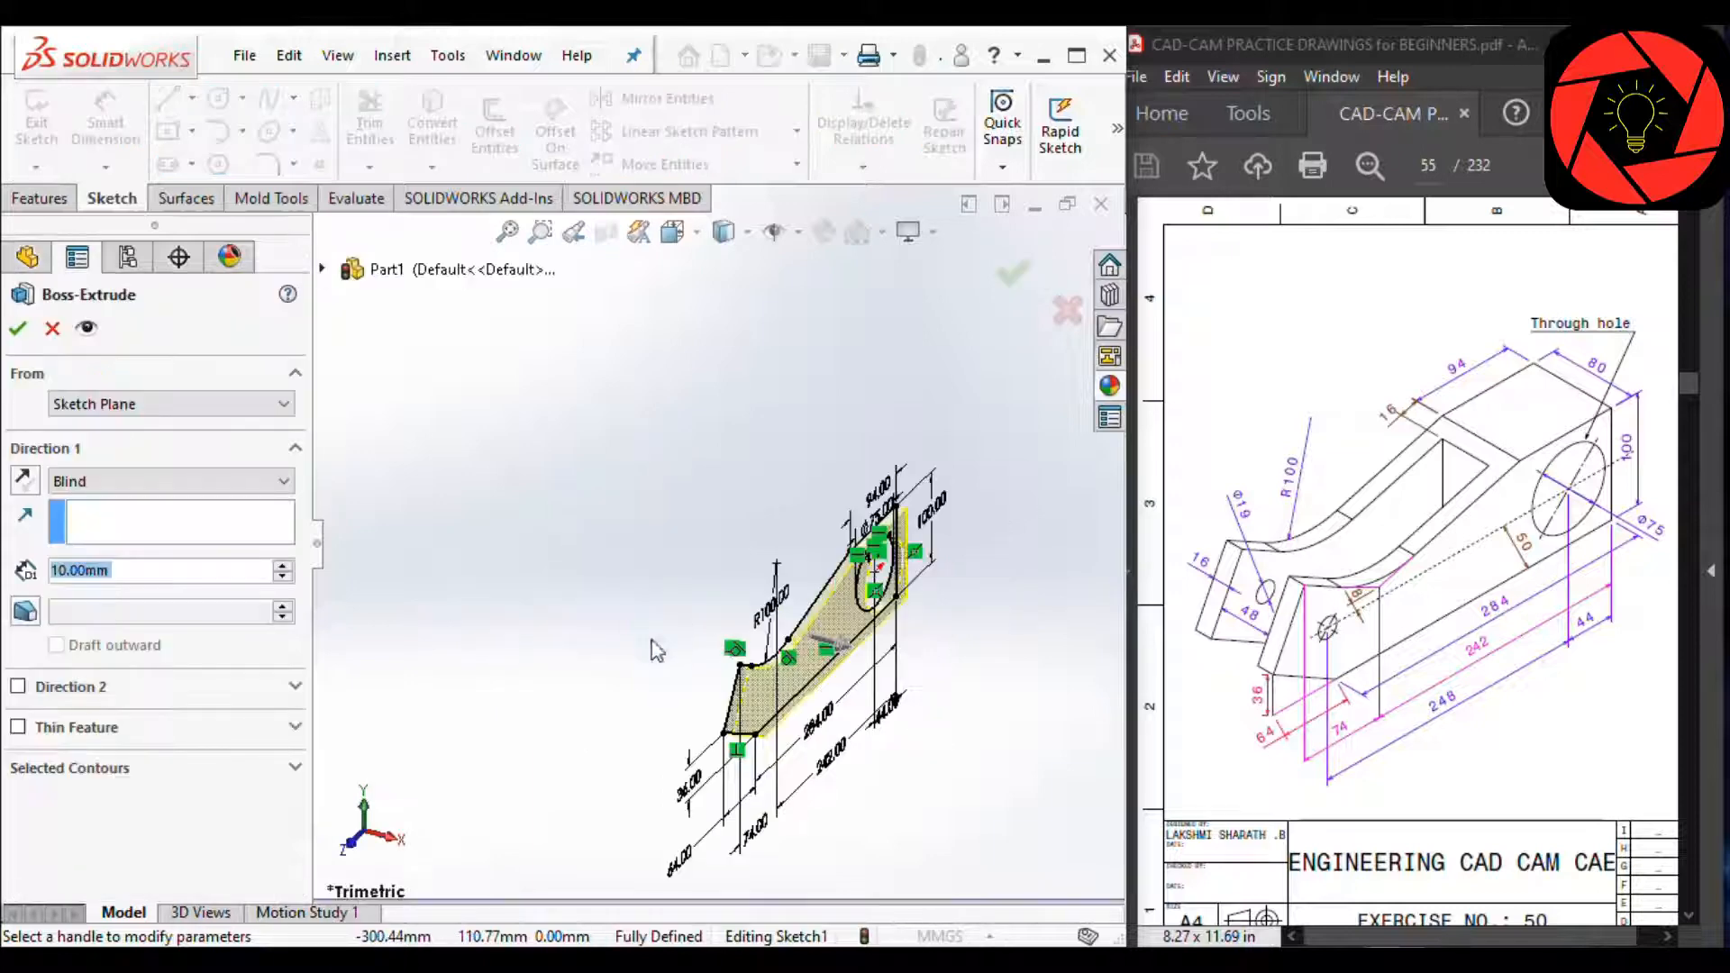
{"action": "left_click", "coordinate": [34, 487]}
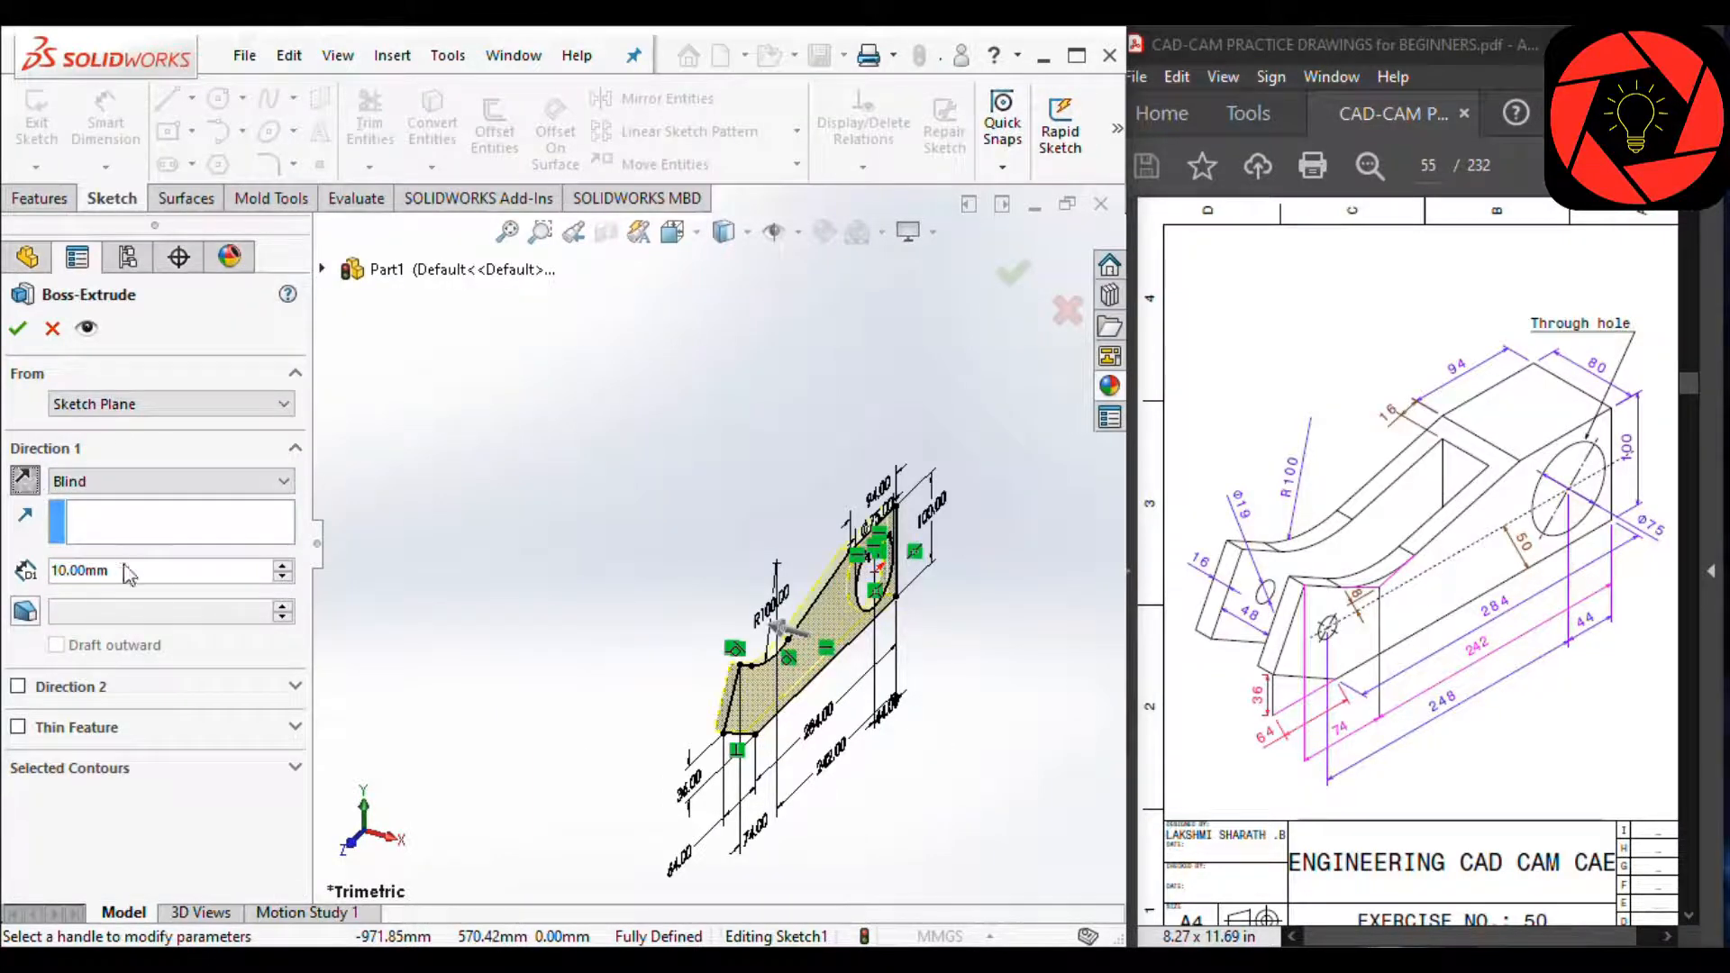
{"action": "scroll", "coordinate": [122, 573], "scroll_direction": "up", "scroll_amount": 1}
{"action": "type", "text": "80"}
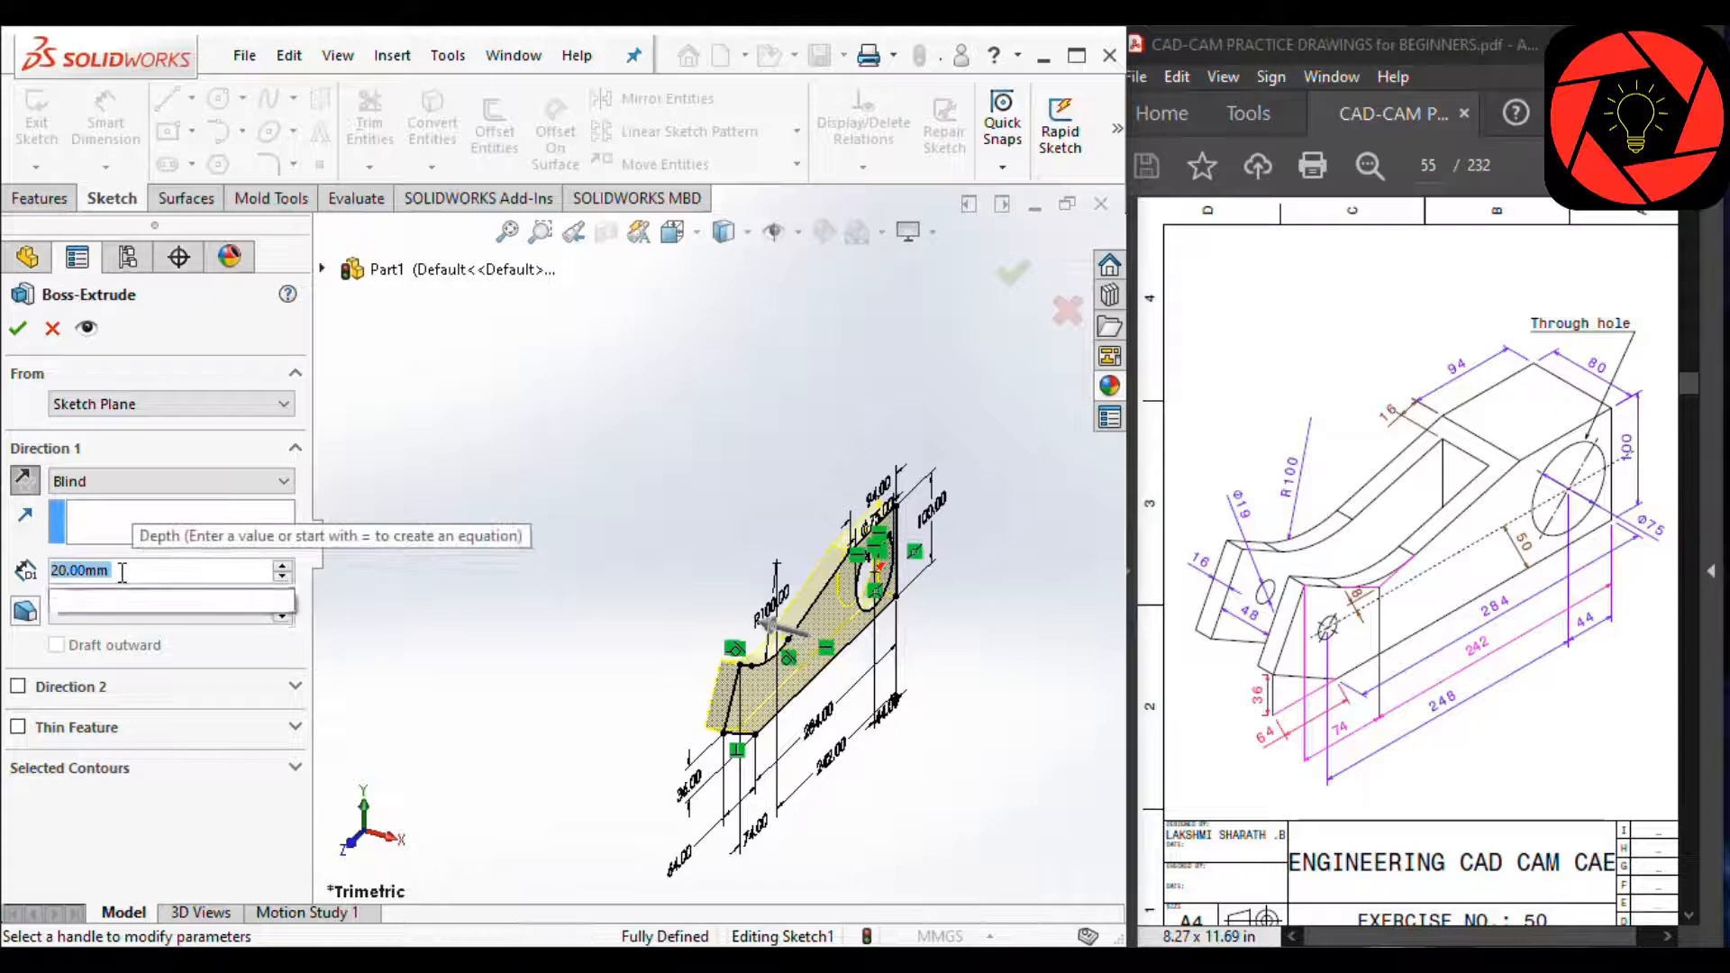
{"action": "key", "text": "Return"}
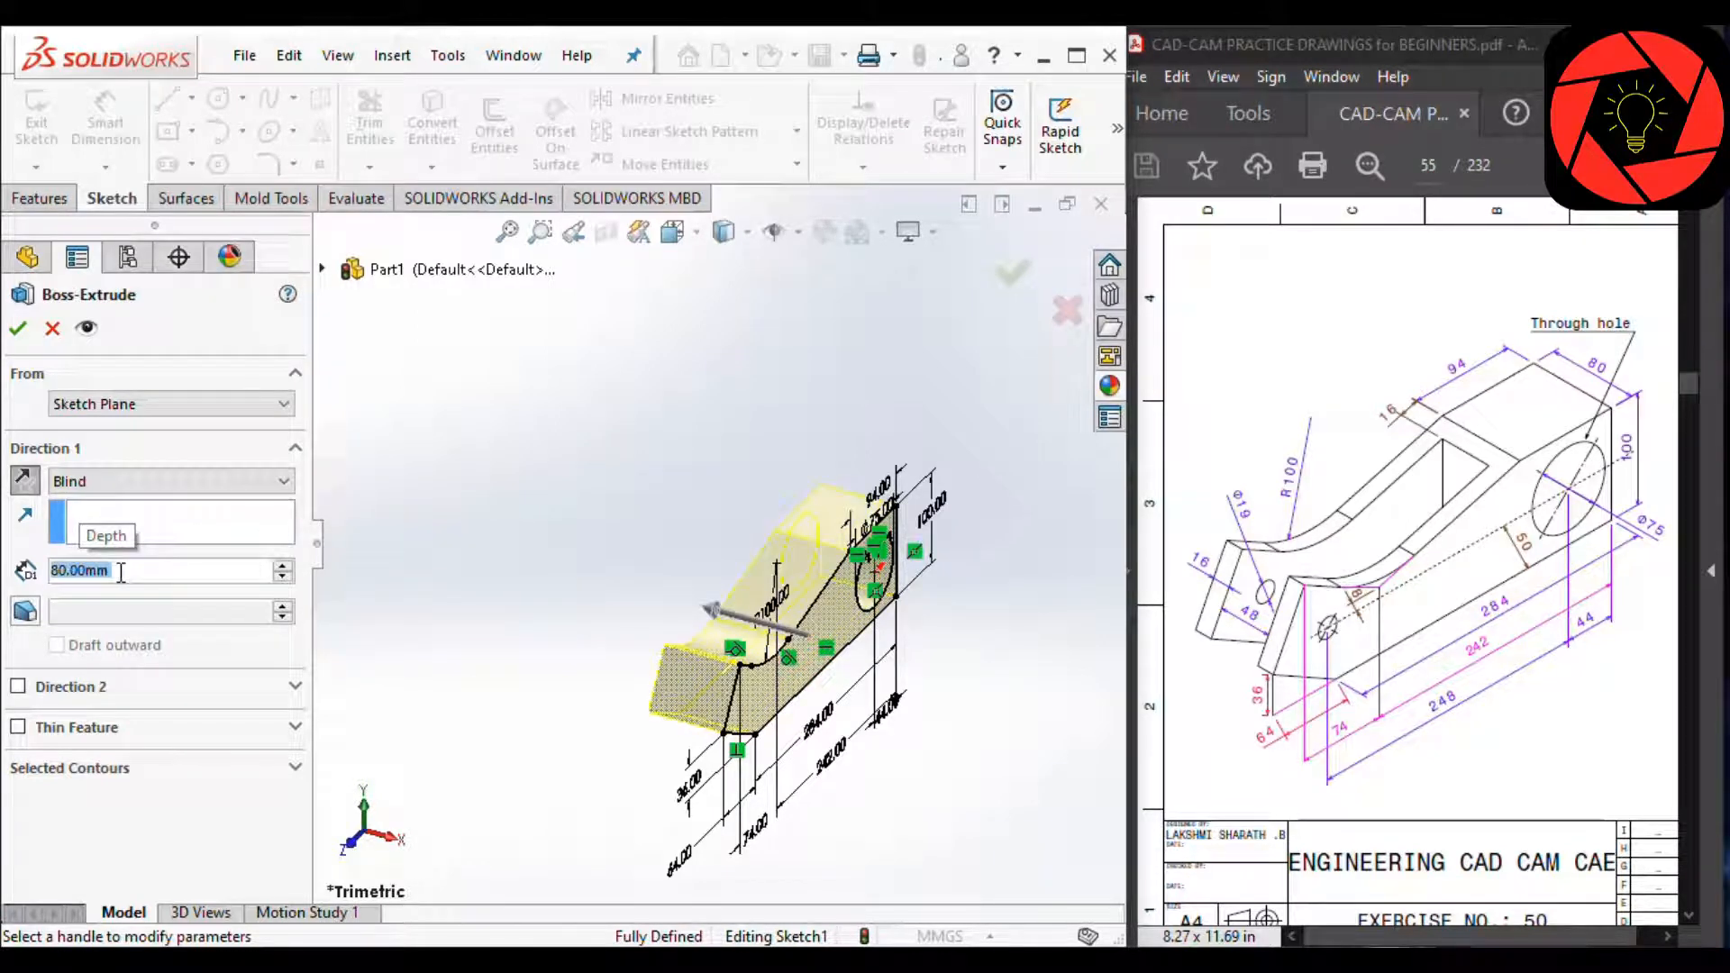
{"action": "key", "text": "Return"}
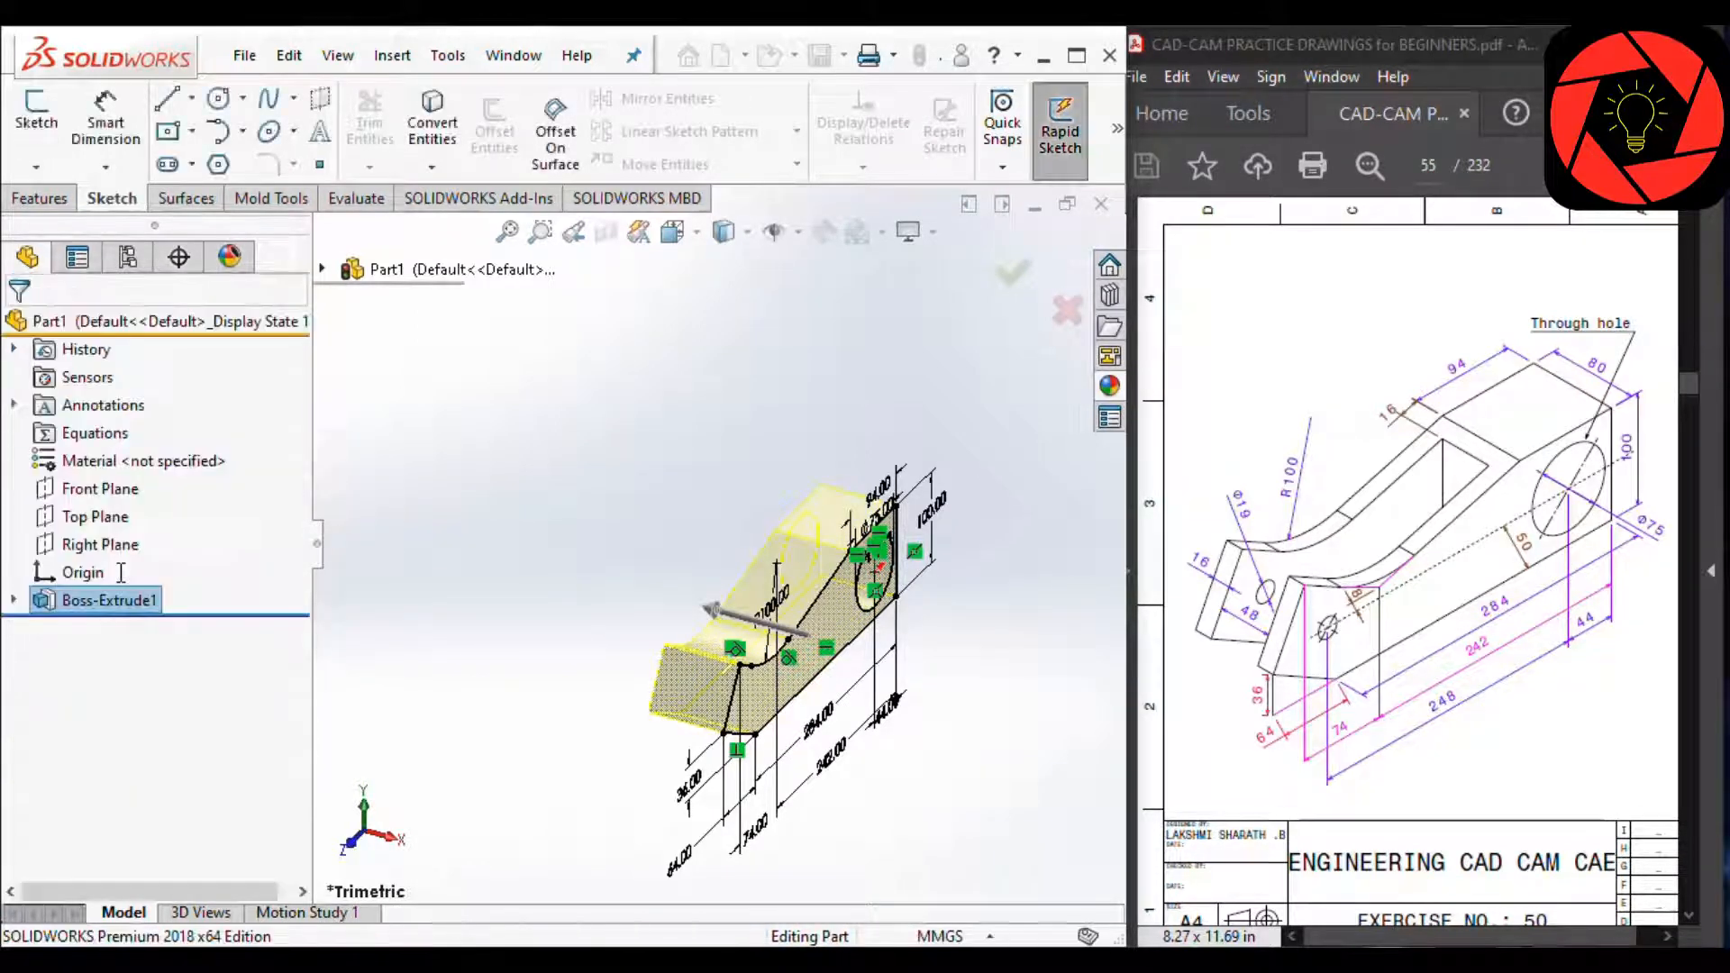
{"action": "scroll", "coordinate": [726, 590], "scroll_direction": "down", "scroll_amount": 2}
{"action": "scroll", "coordinate": [726, 588], "scroll_direction": "up", "scroll_amount": 2}
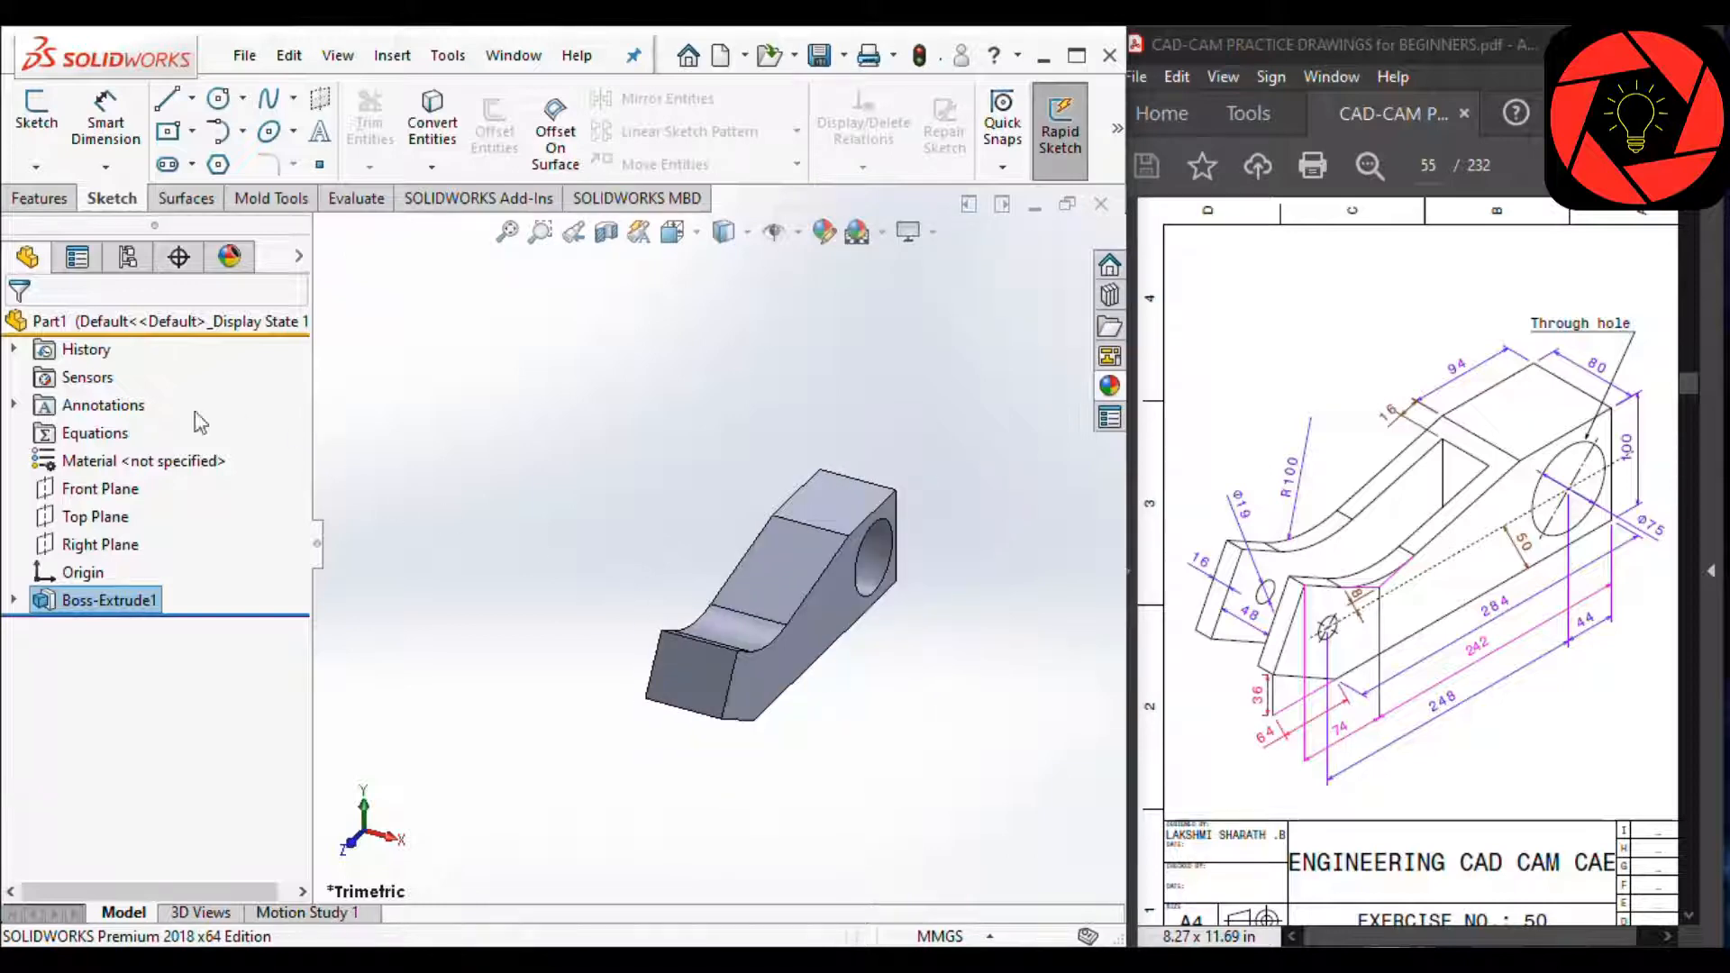
Step: Sketch a corner rectangle about 51 by 217 mm on the Top Plane, inside the body and ending on its slanted front end's outer edge
{"action": "left_click", "coordinate": [102, 519]}
{"action": "left_click", "coordinate": [121, 487]}
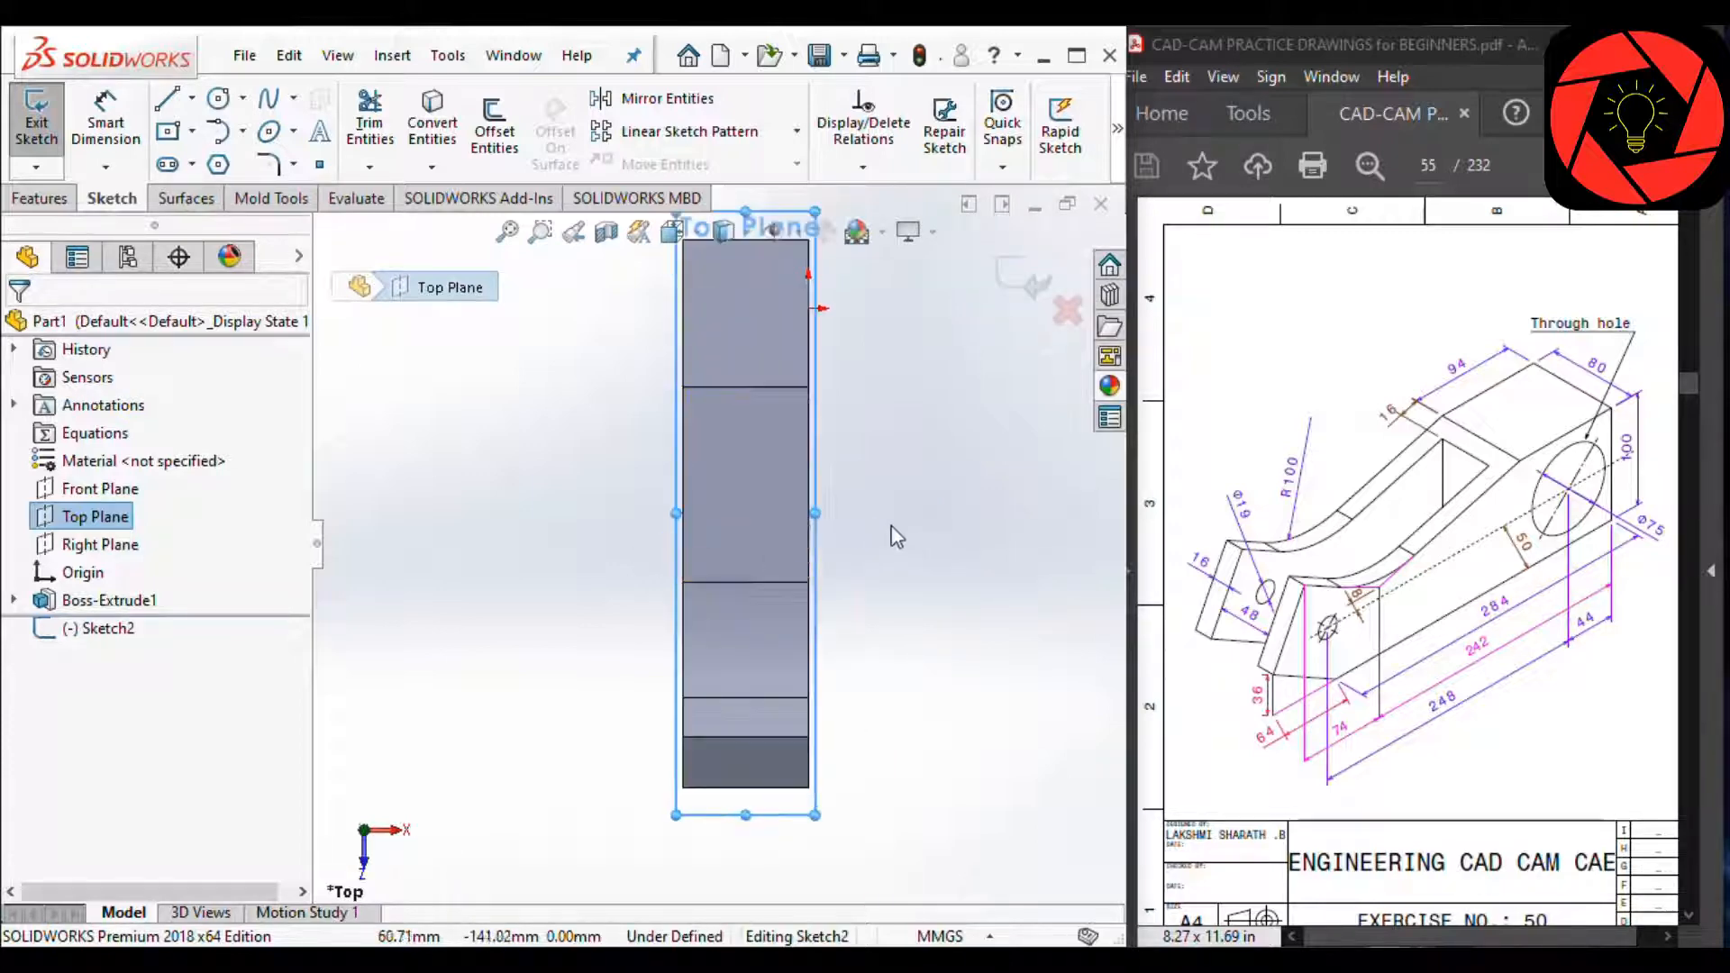
{"action": "scroll", "coordinate": [617, 471], "scroll_direction": "down", "scroll_amount": 2}
{"action": "right_click_drag", "start_coordinate": [980, 442], "coordinate": [937, 446]}
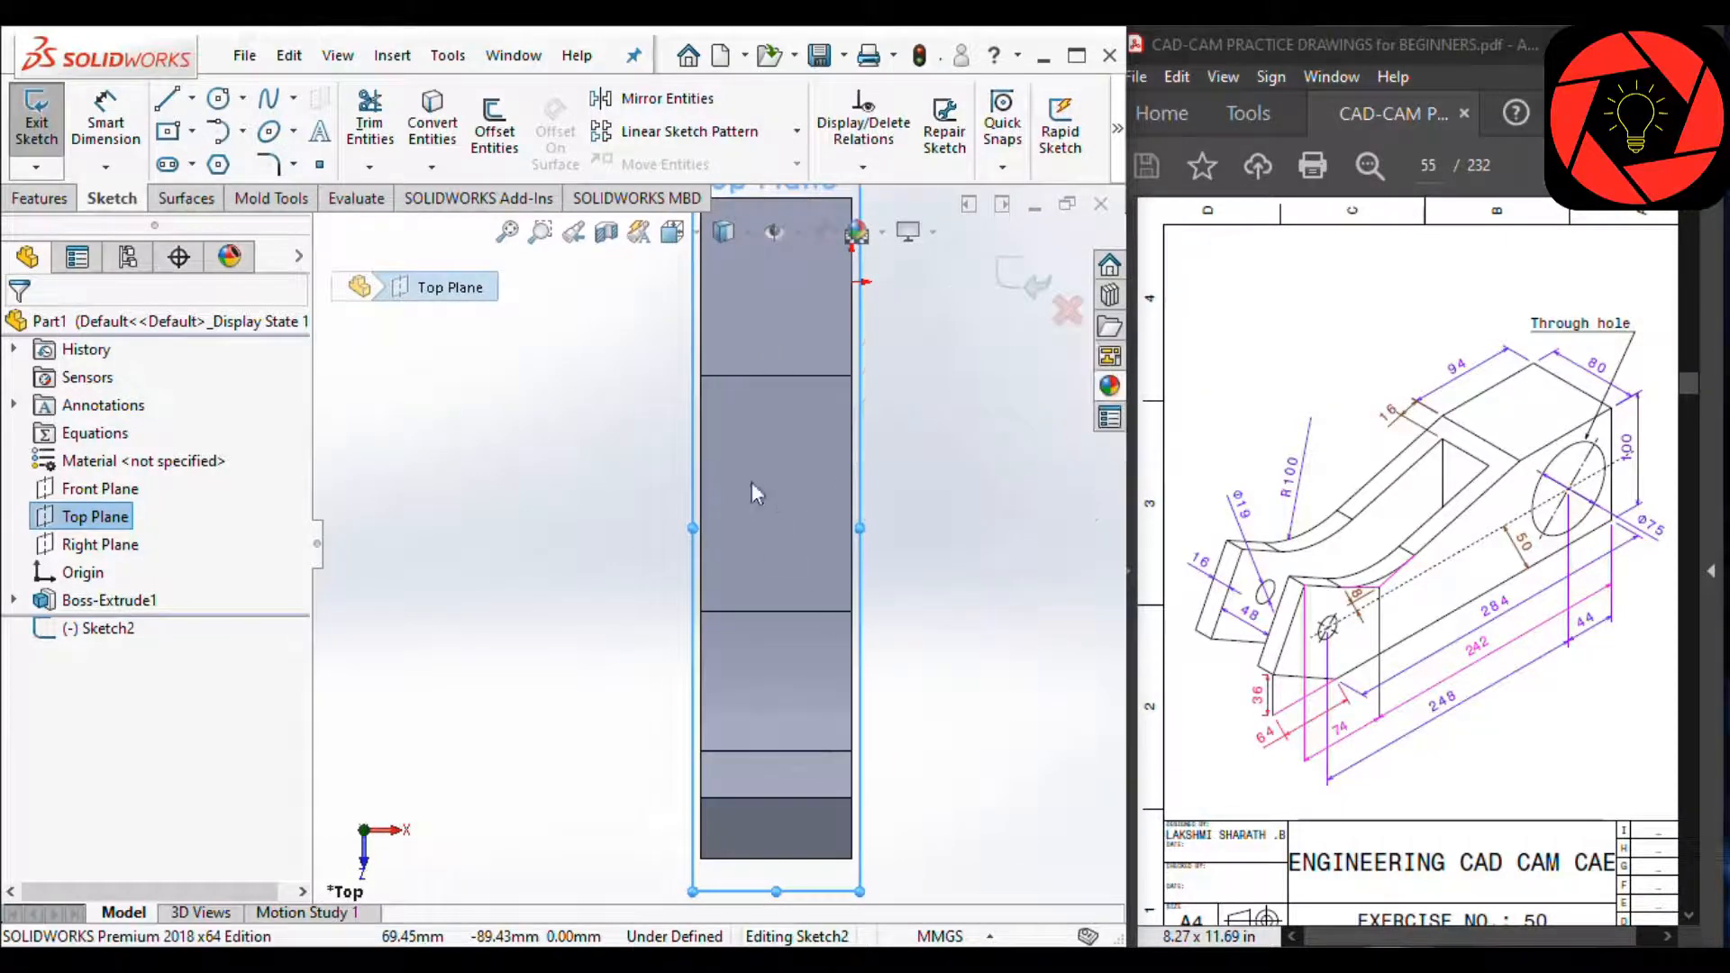
{"action": "left_click", "coordinate": [729, 448]}
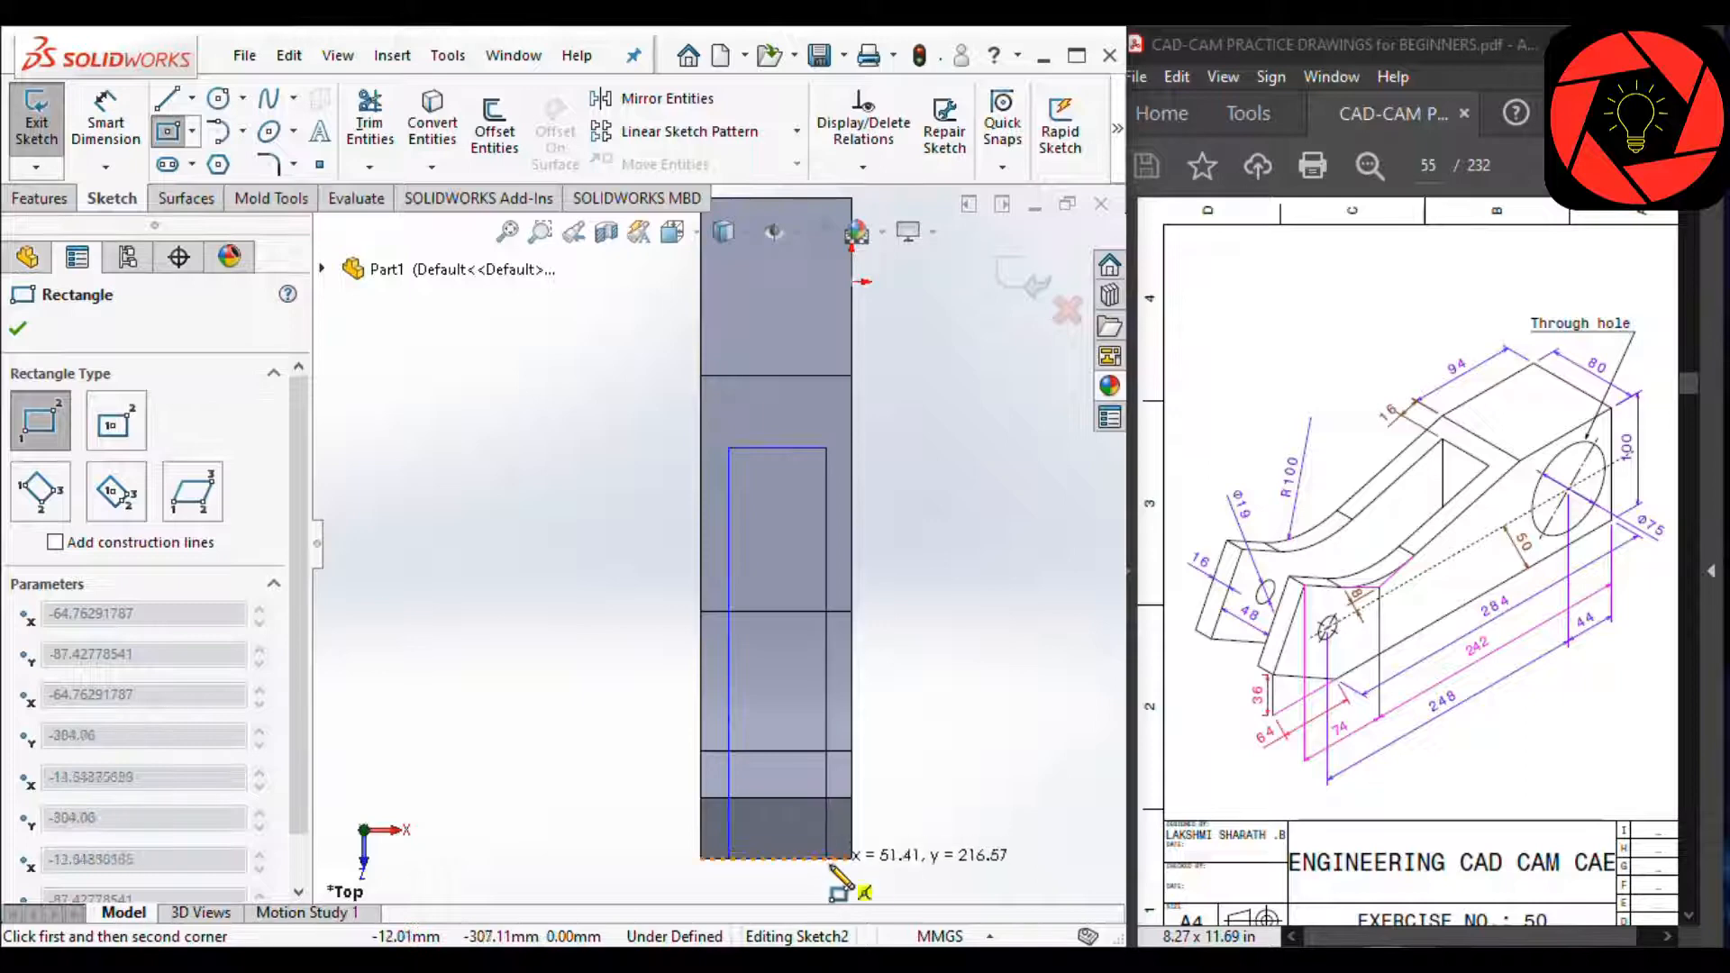
{"action": "left_click", "coordinate": [829, 857]}
Step: Dimension the gap between the rectangle's long side farther from the origin and the adjacent body edge to 16 mm
{"action": "right_click_drag", "start_coordinate": [961, 807], "coordinate": [956, 756]}
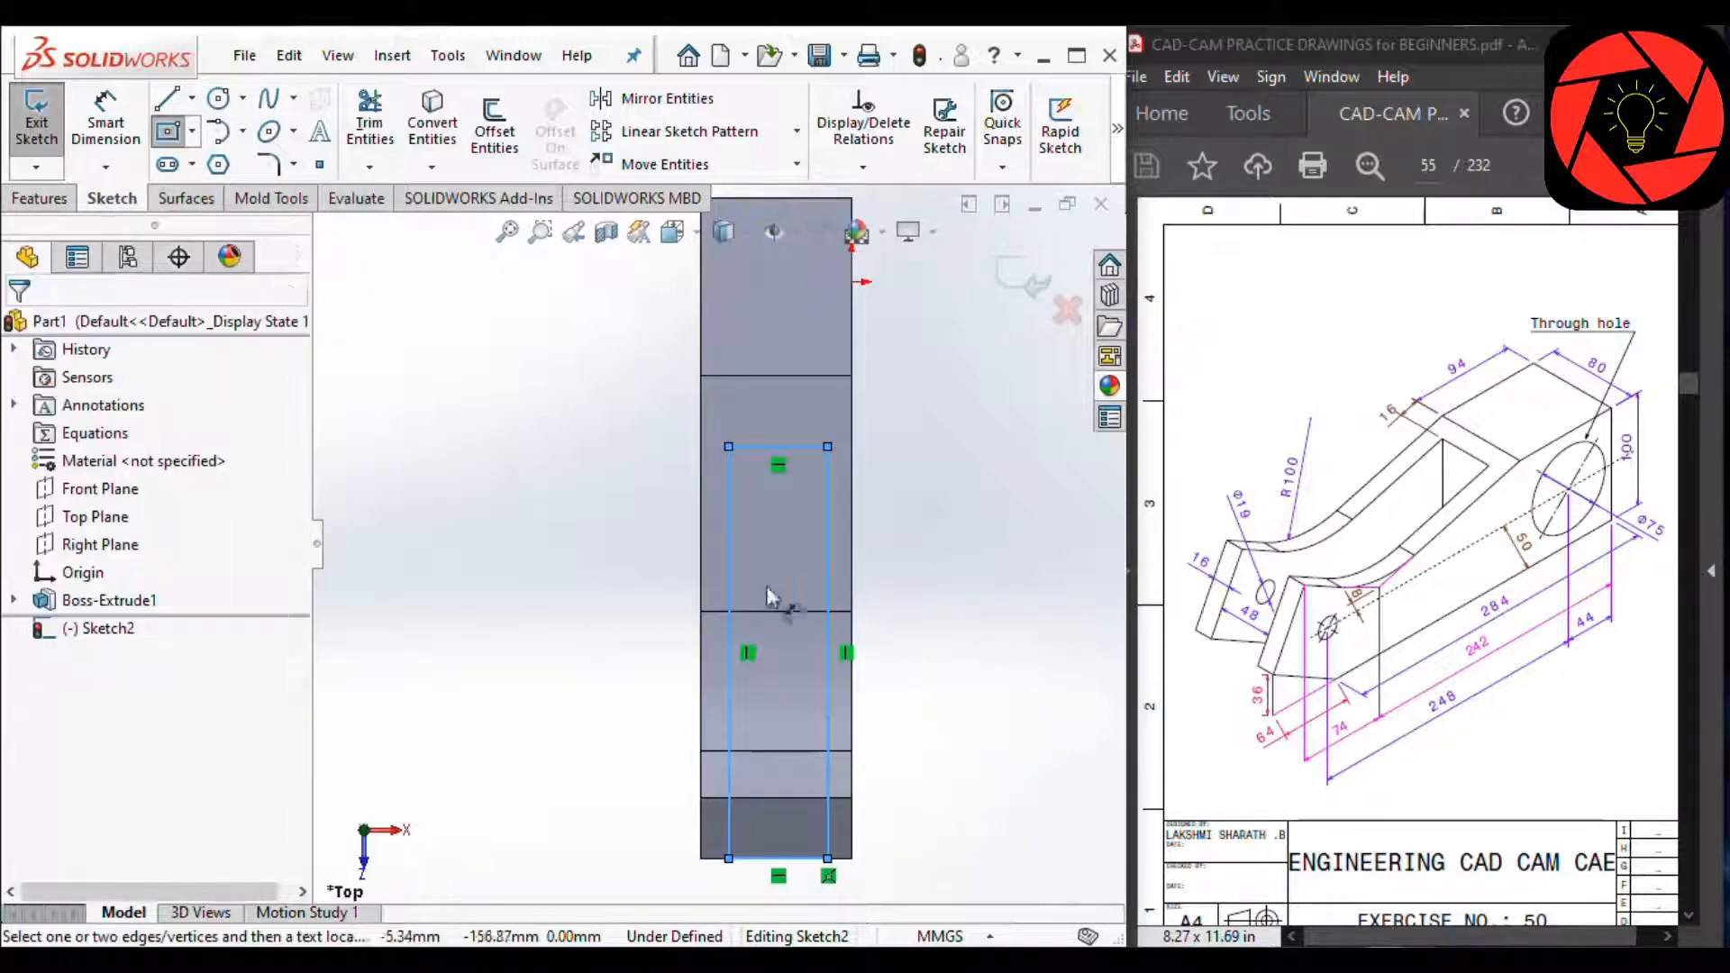
{"action": "left_click", "coordinate": [729, 587]}
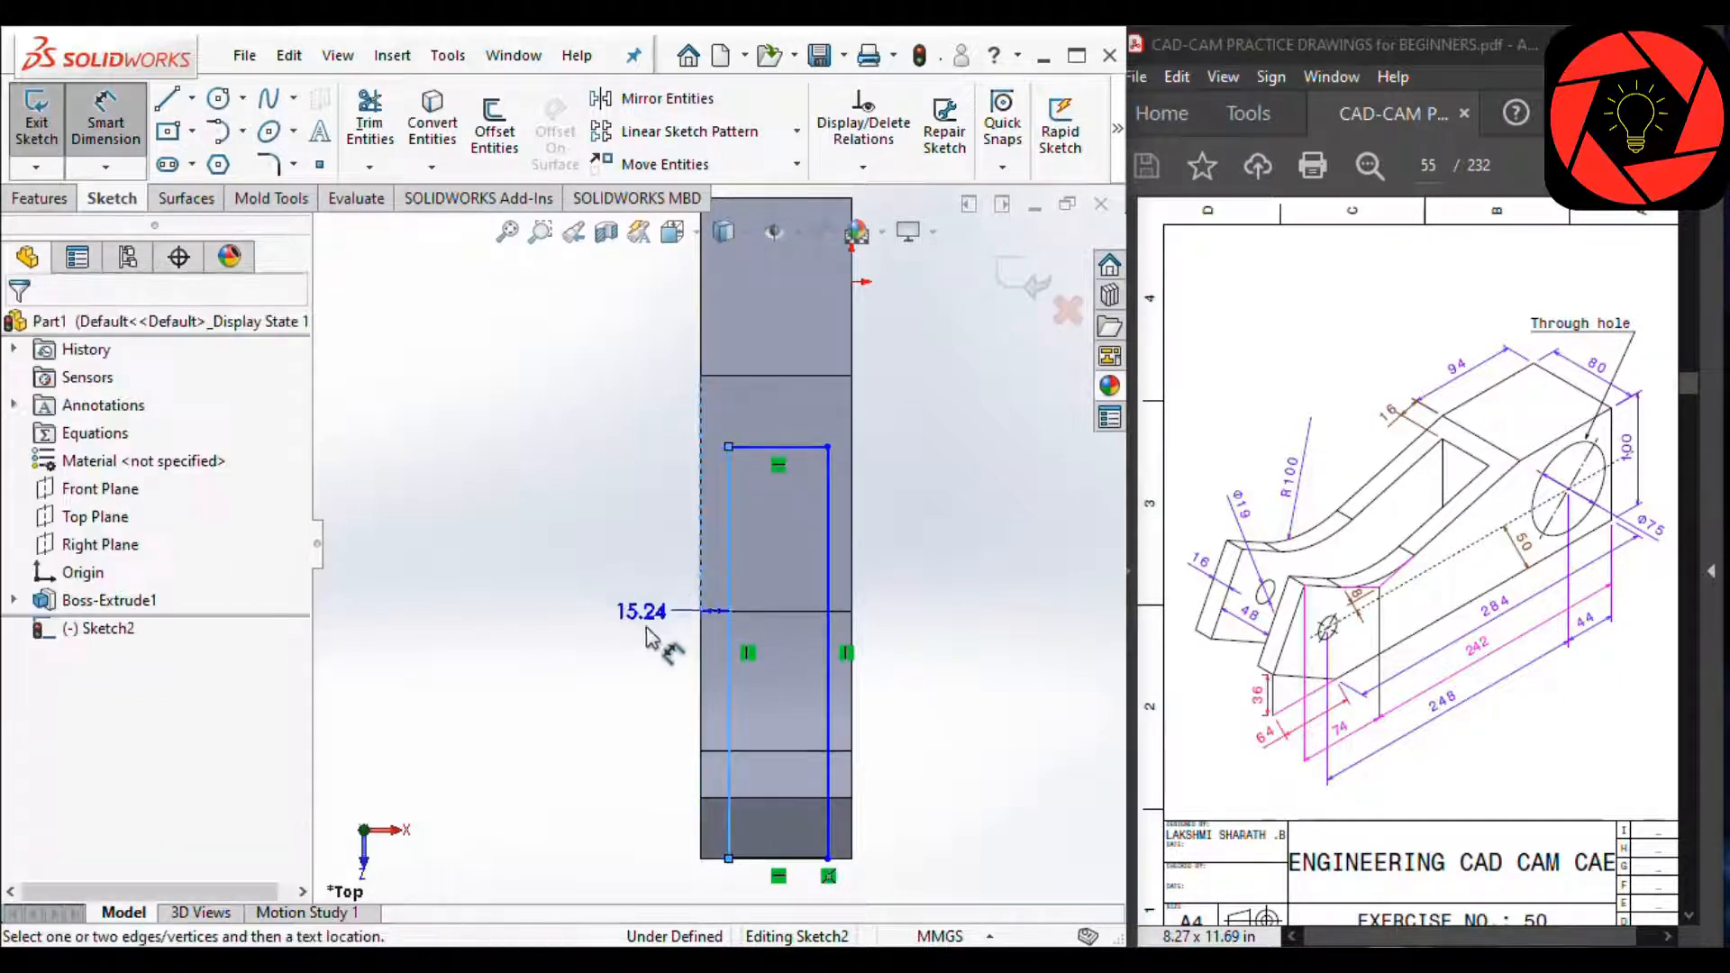
{"action": "left_click", "coordinate": [615, 691]}
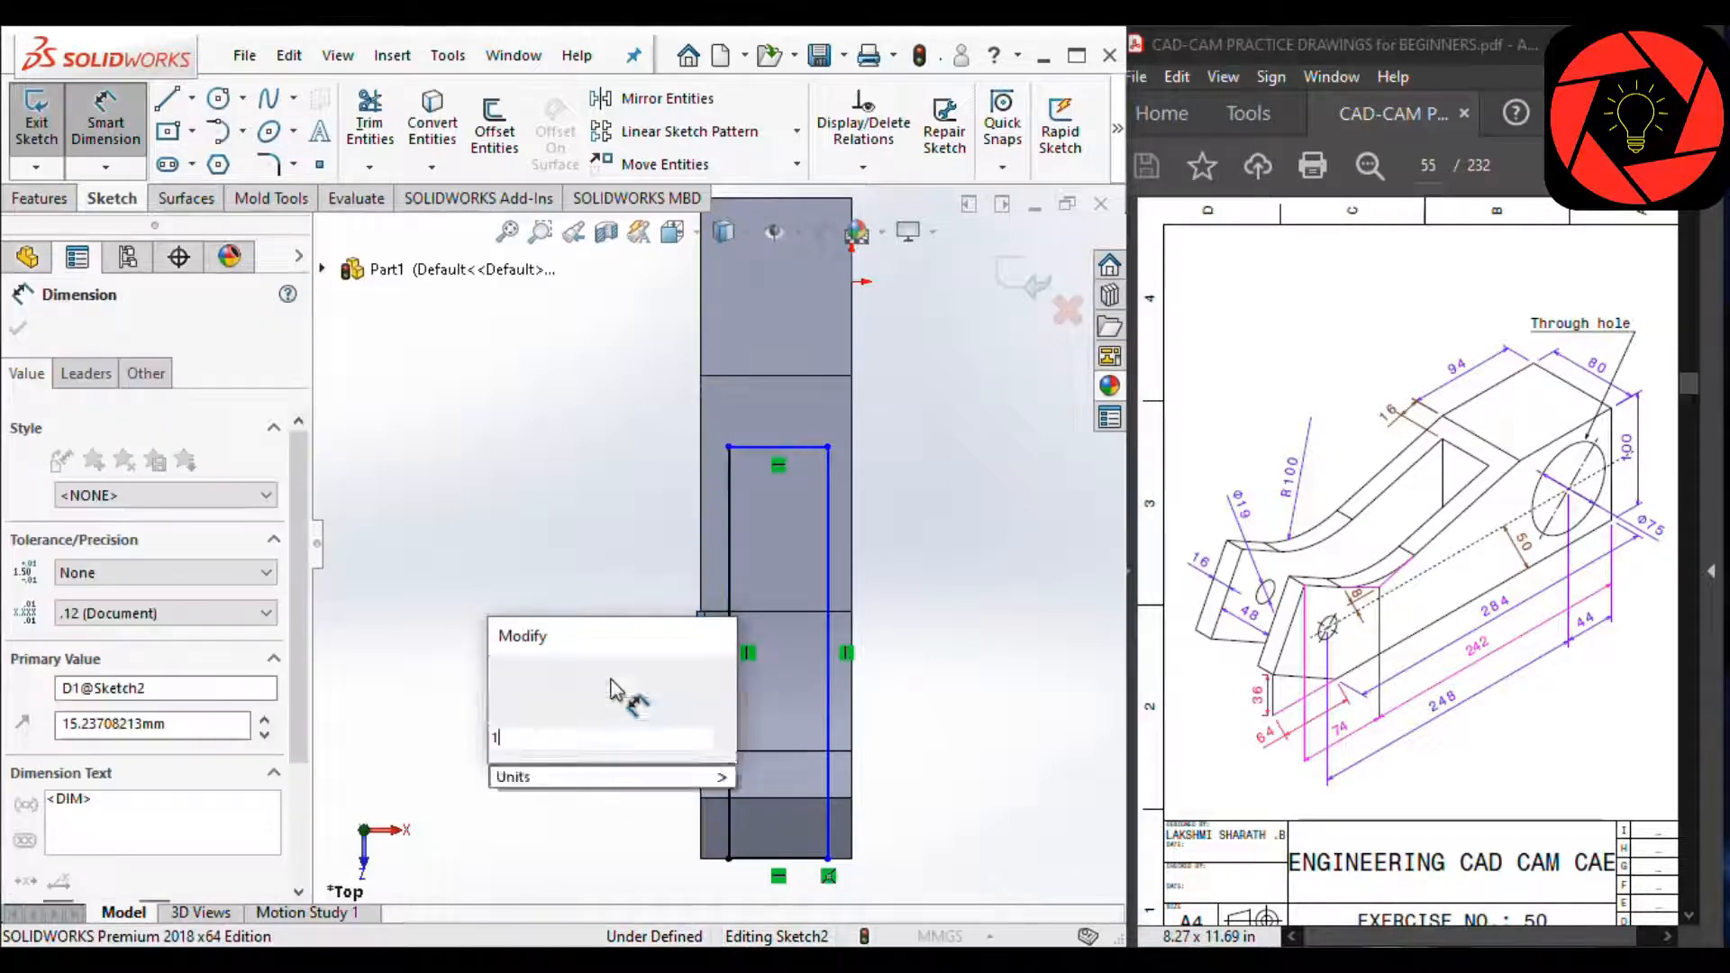
{"action": "key", "text": "Return"}
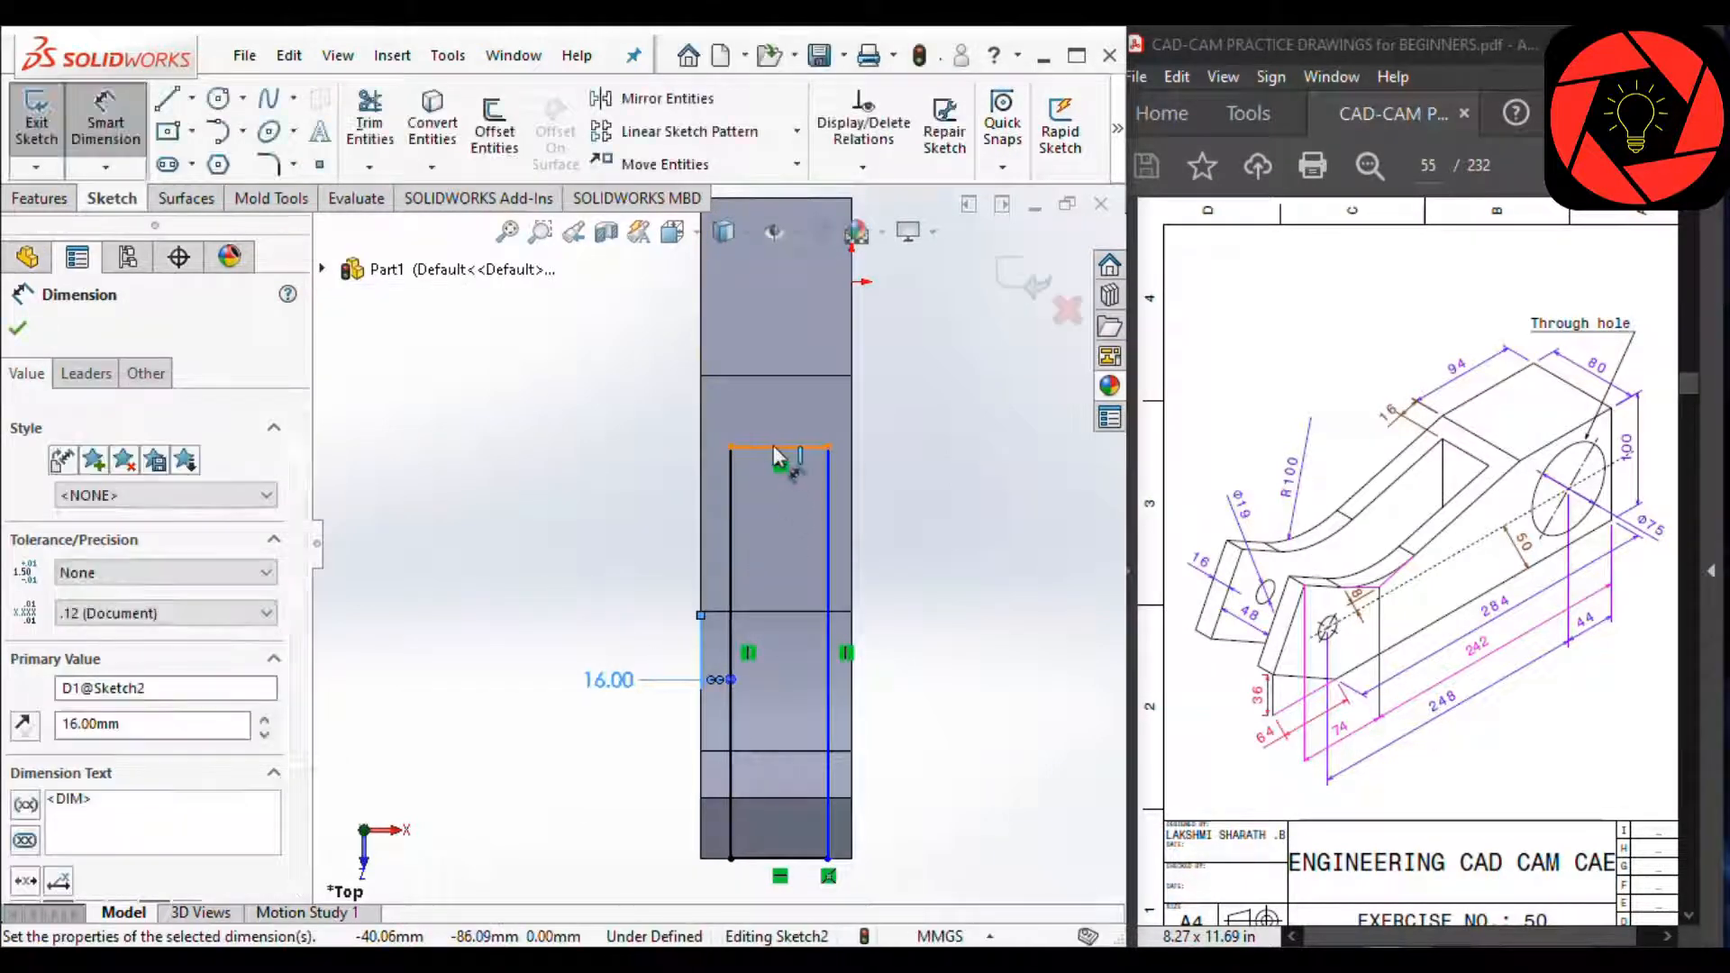
{"action": "left_click", "coordinate": [782, 447]}
{"action": "left_click", "coordinate": [760, 371]}
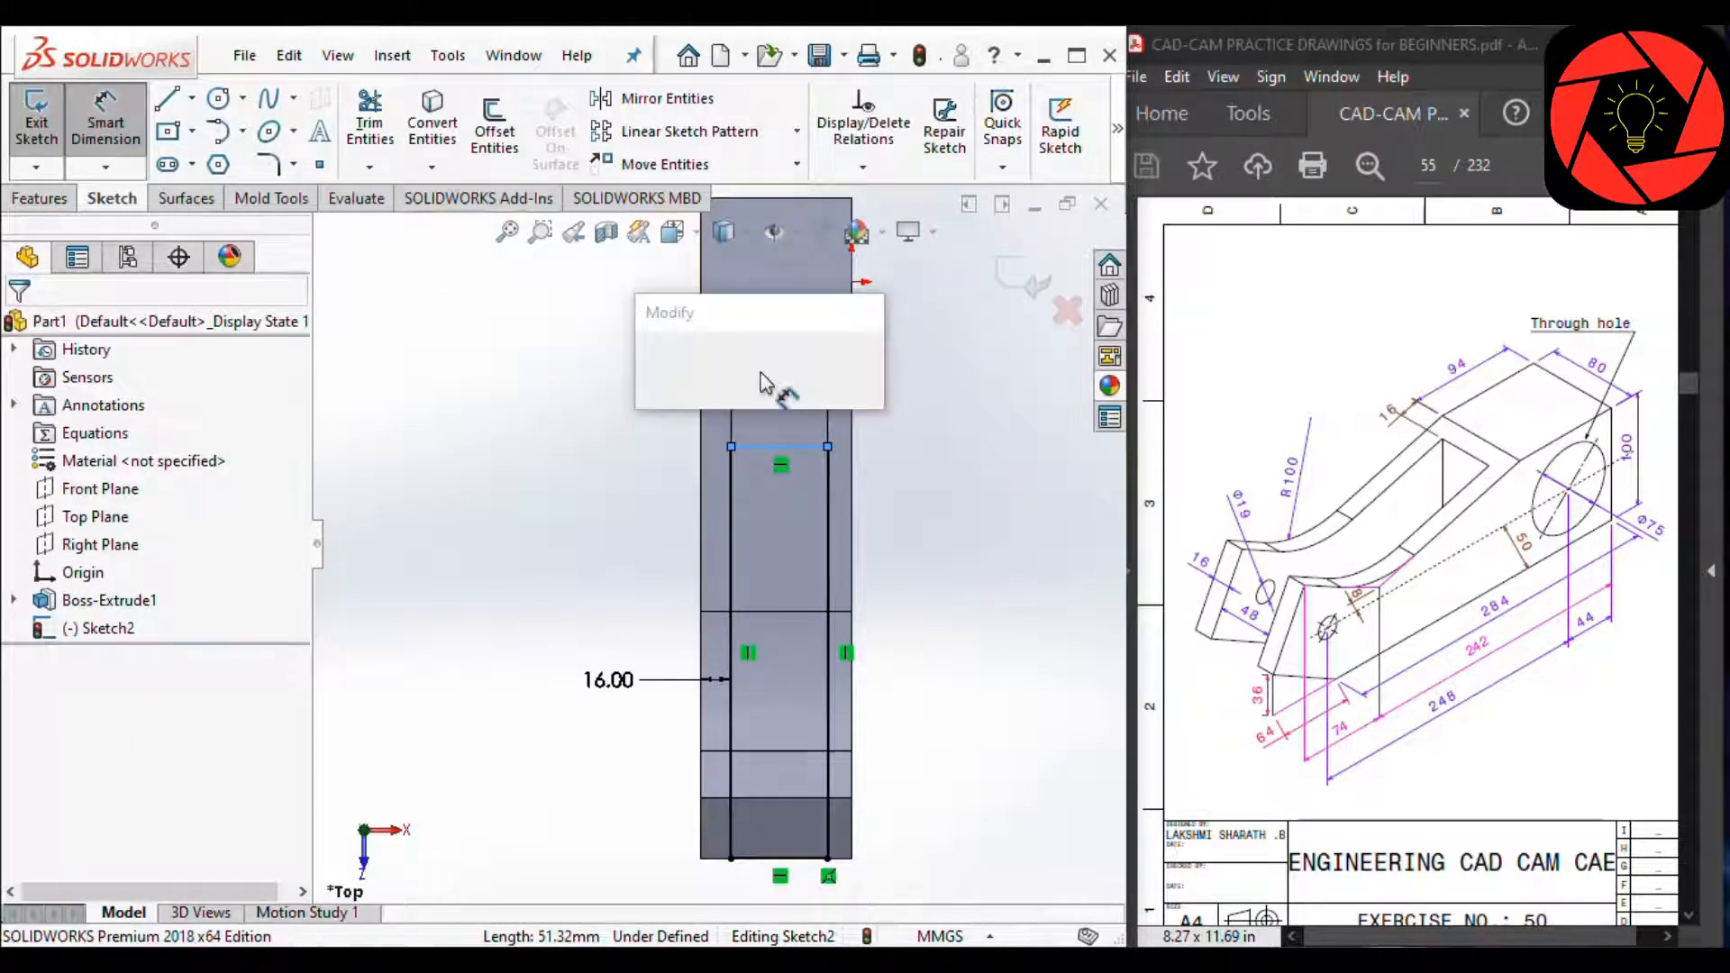
{"action": "left_click", "coordinate": [688, 367]}
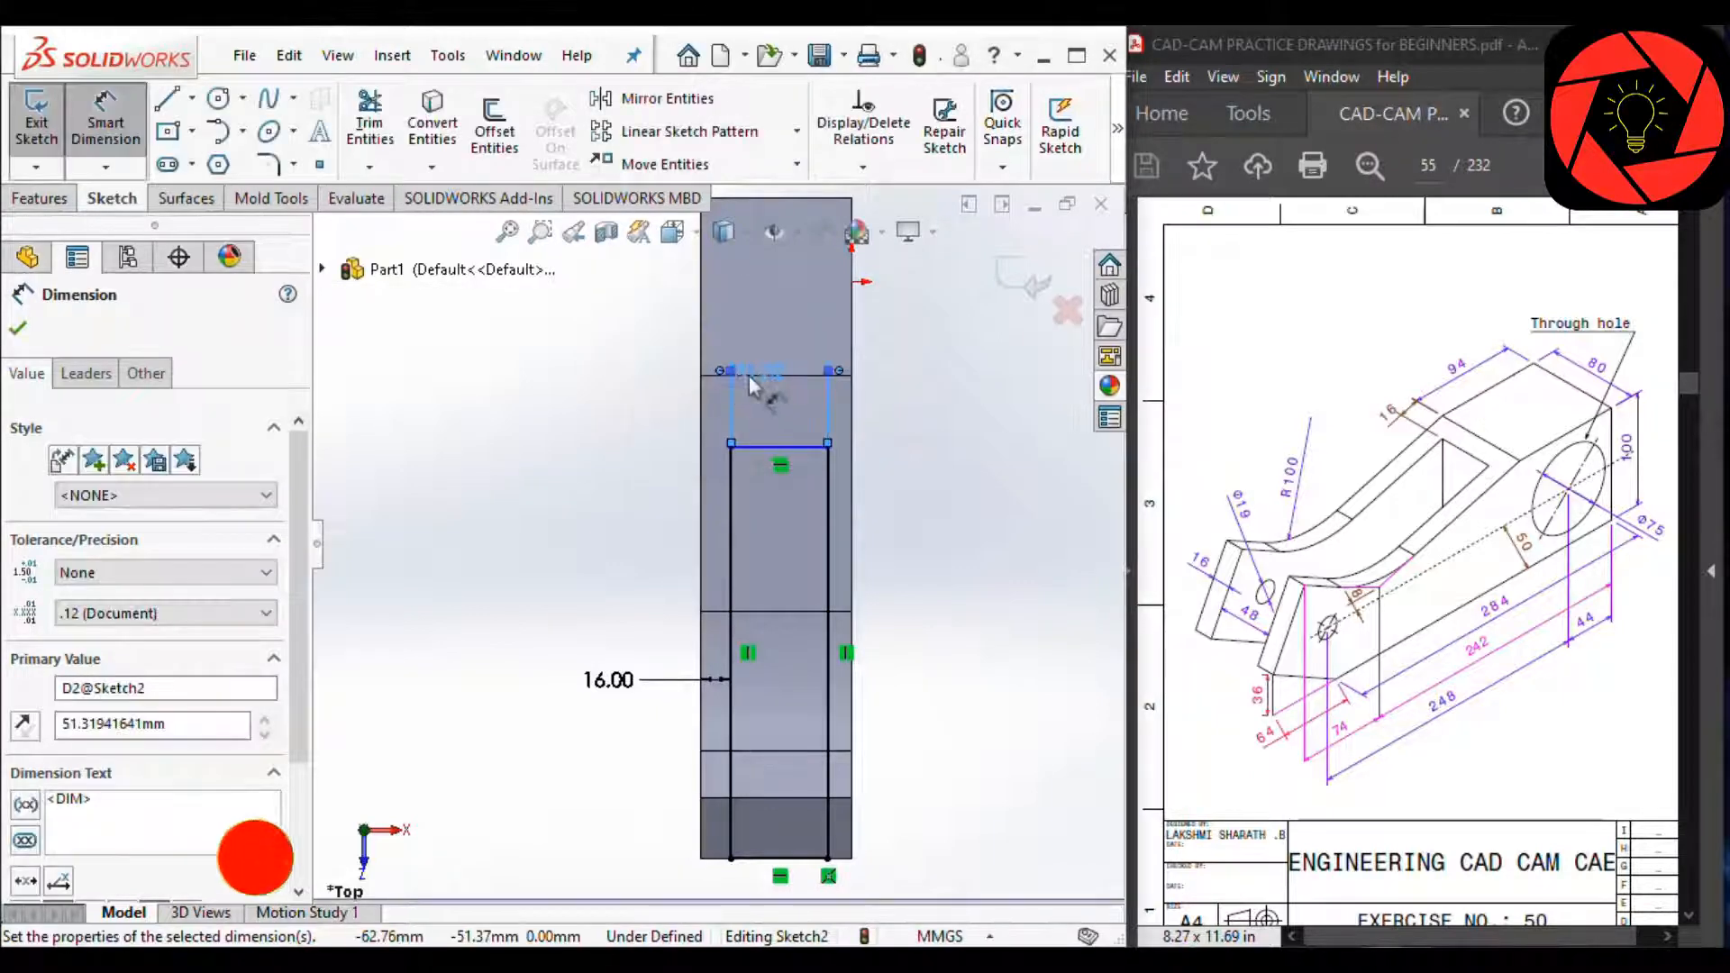
{"action": "key", "text": "Delete"}
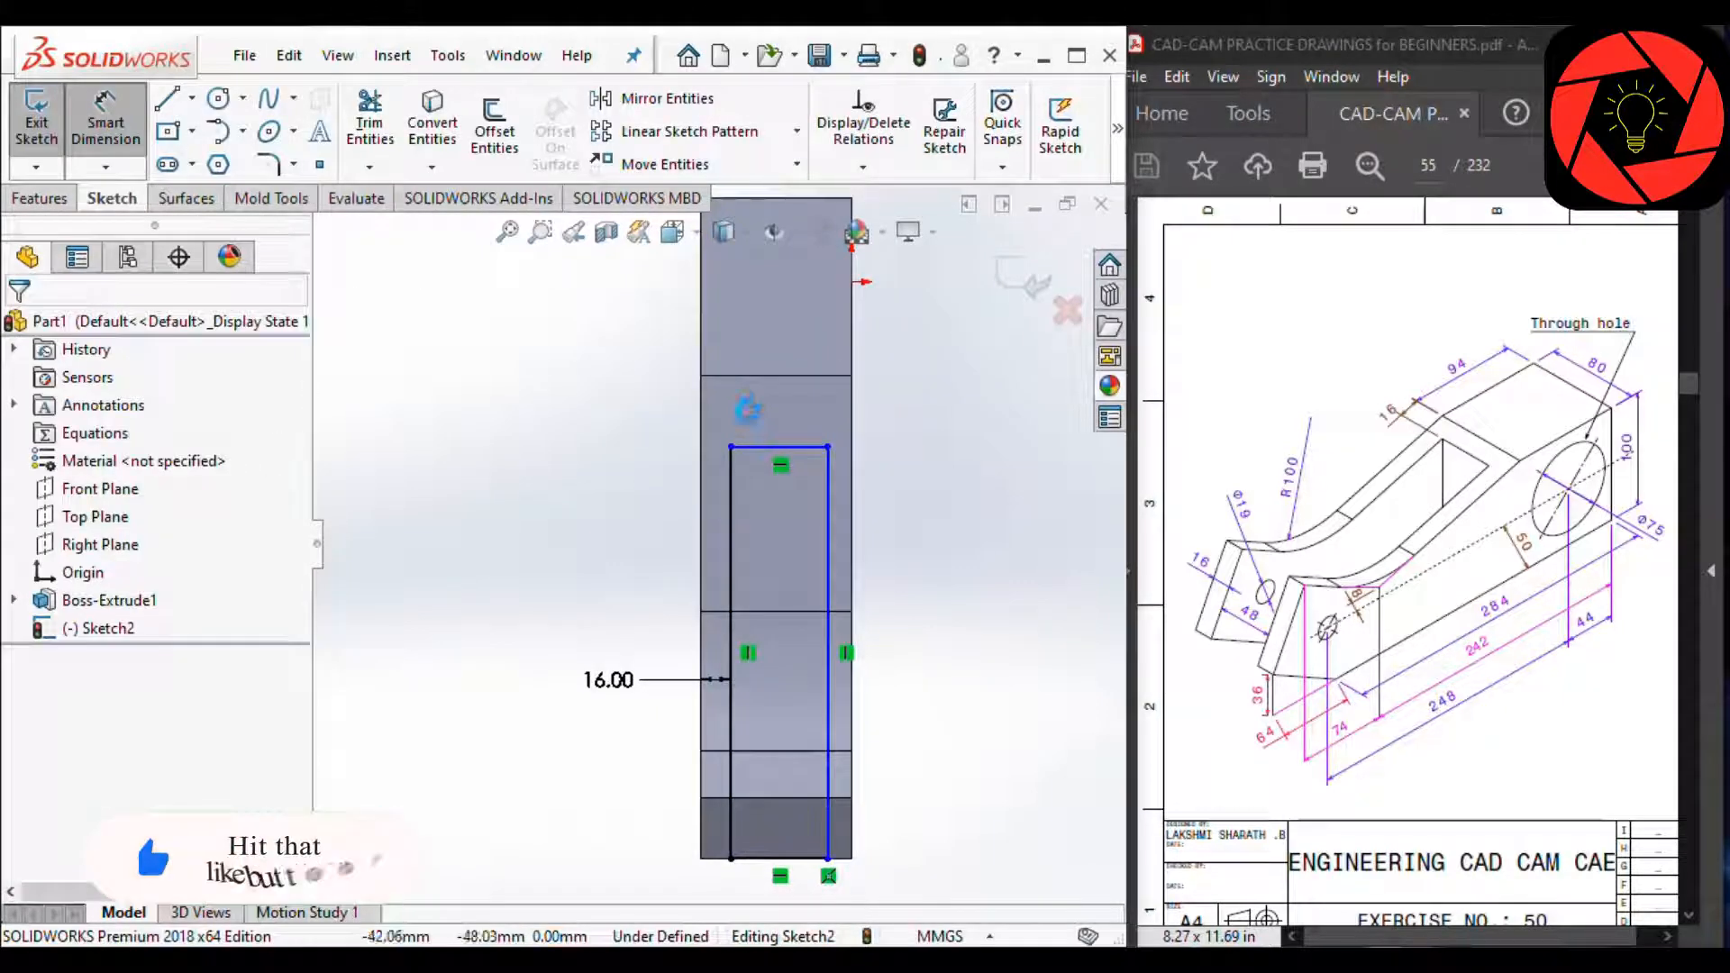
Step: Dimension the gap between the rectangle's short side nearer the origin and the adjacent crosswise body edge to 16 mm
{"action": "left_click", "coordinate": [766, 447]}
{"action": "left_click", "coordinate": [749, 376]}
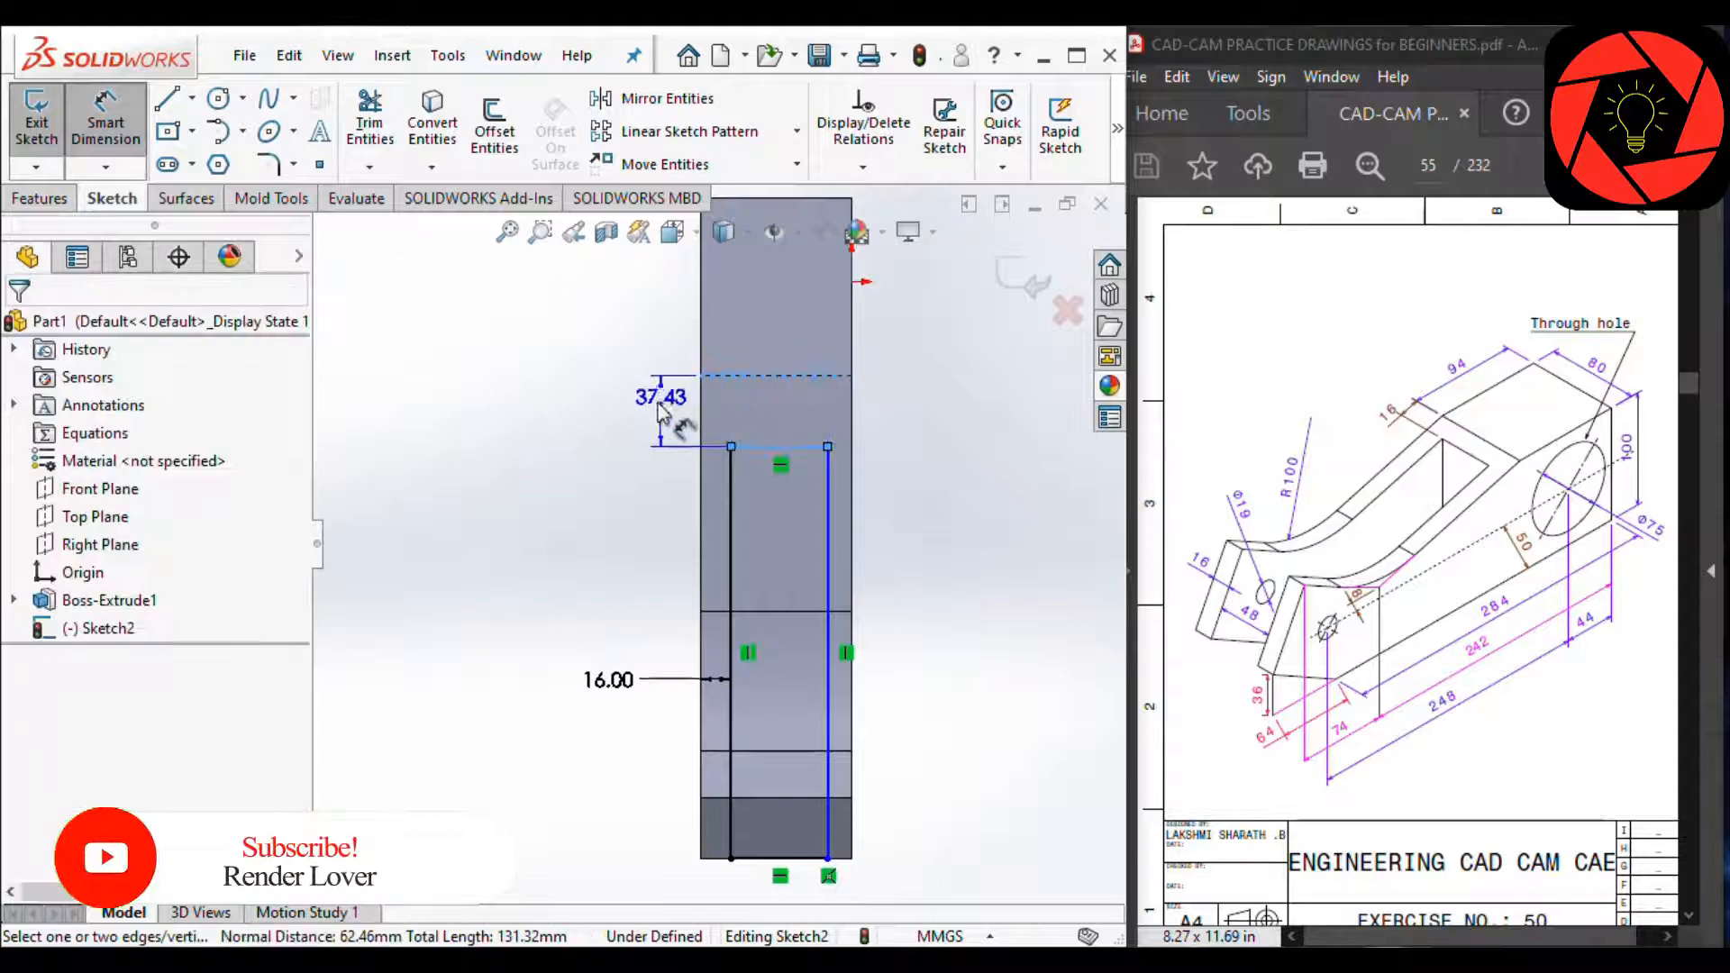
{"action": "left_click", "coordinate": [653, 418]}
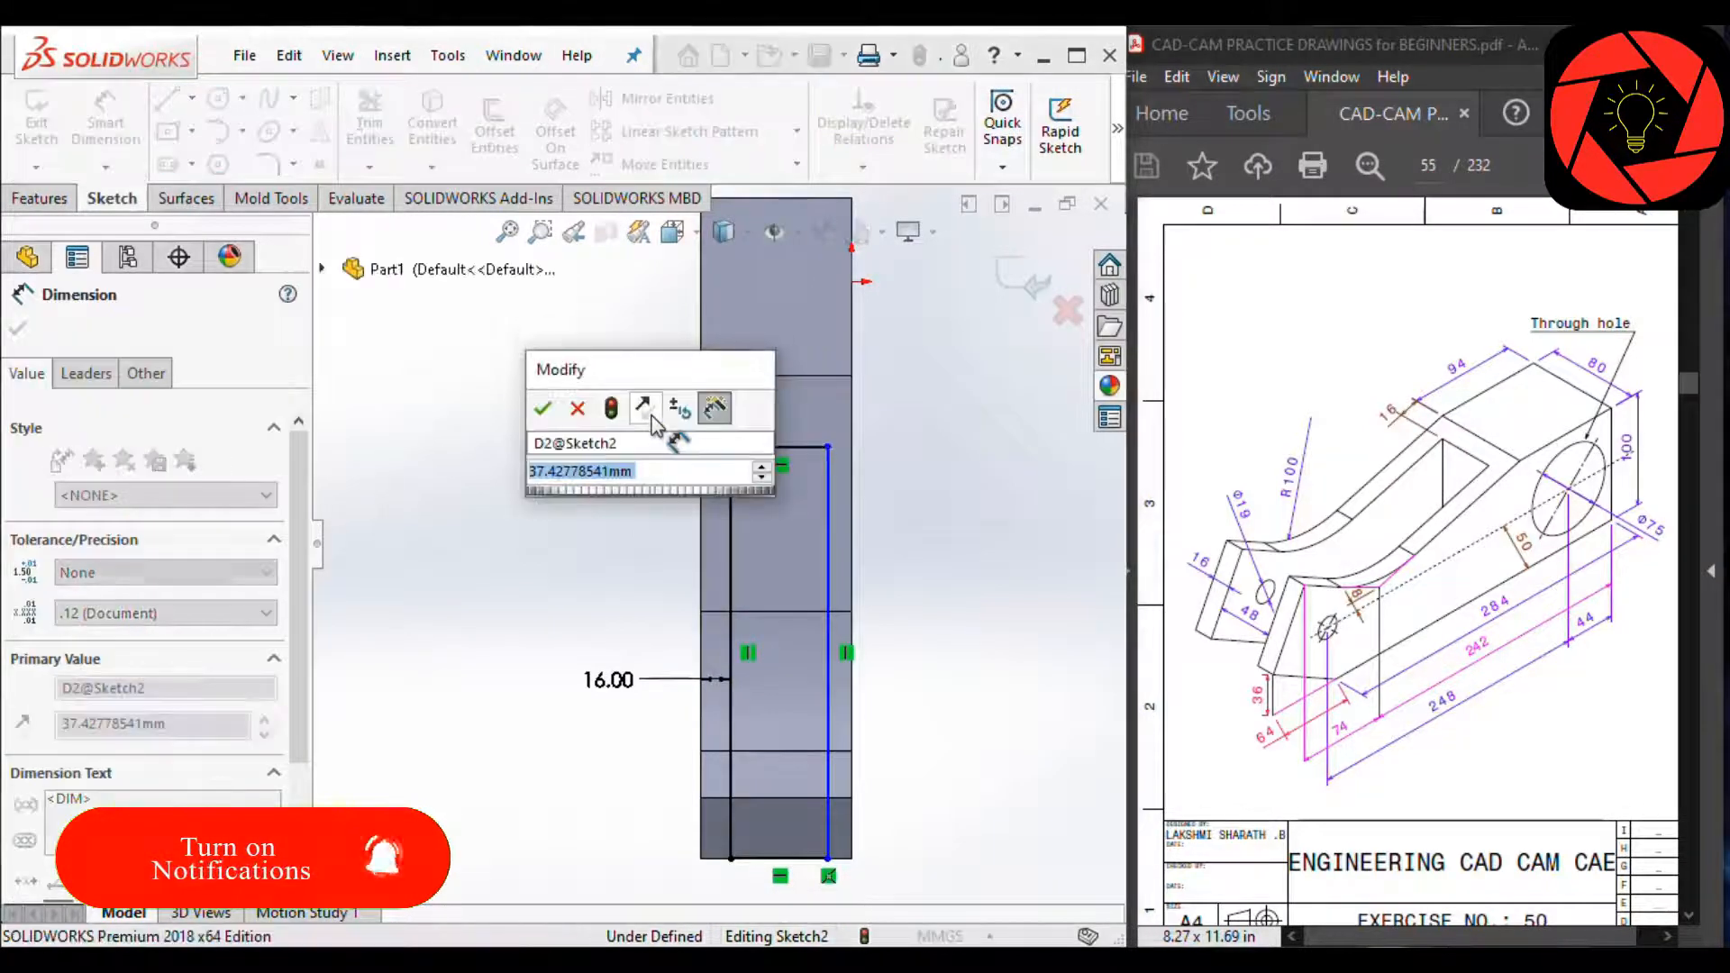
{"action": "type", "text": "16"}
{"action": "key", "text": "Return"}
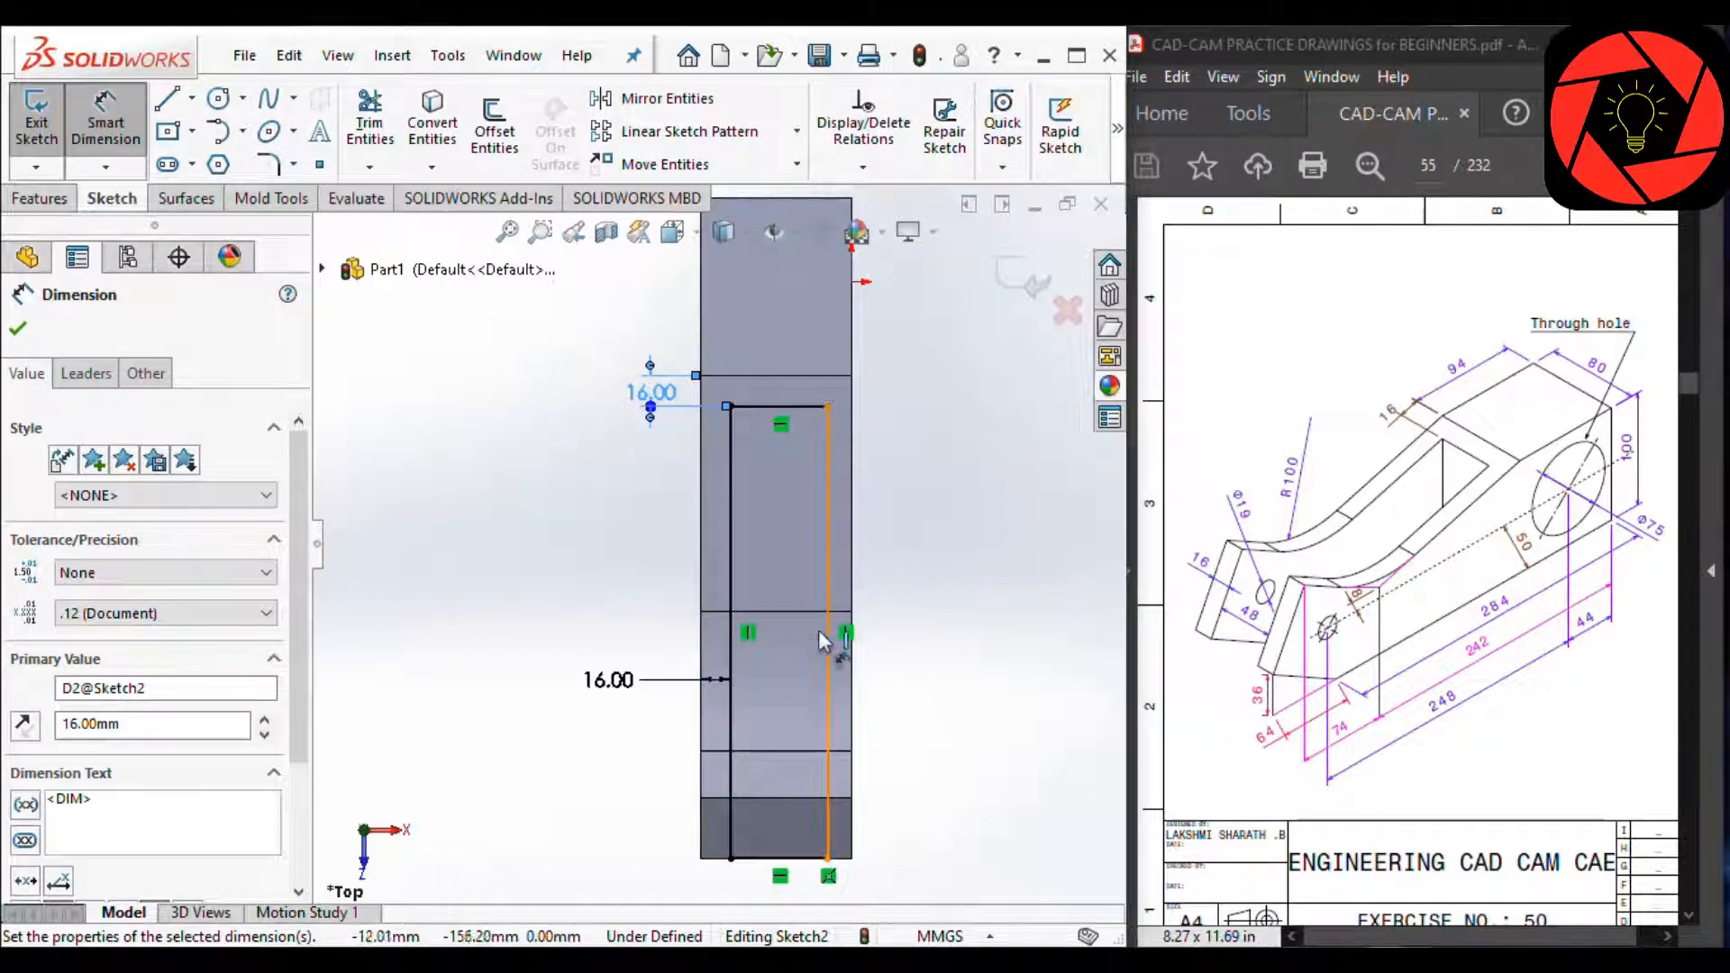
{"action": "key", "text": "Escape"}
Step: Dimension the rectangle's width along its short side at the body's slanted front end to 48 mm
{"action": "scroll", "coordinate": [810, 762], "scroll_direction": "down", "scroll_amount": 1}
{"action": "scroll", "coordinate": [816, 722], "scroll_direction": "up", "scroll_amount": 1}
{"action": "scroll", "coordinate": [788, 696], "scroll_direction": "down", "scroll_amount": 1}
{"action": "scroll", "coordinate": [787, 693], "scroll_direction": "up", "scroll_amount": 1}
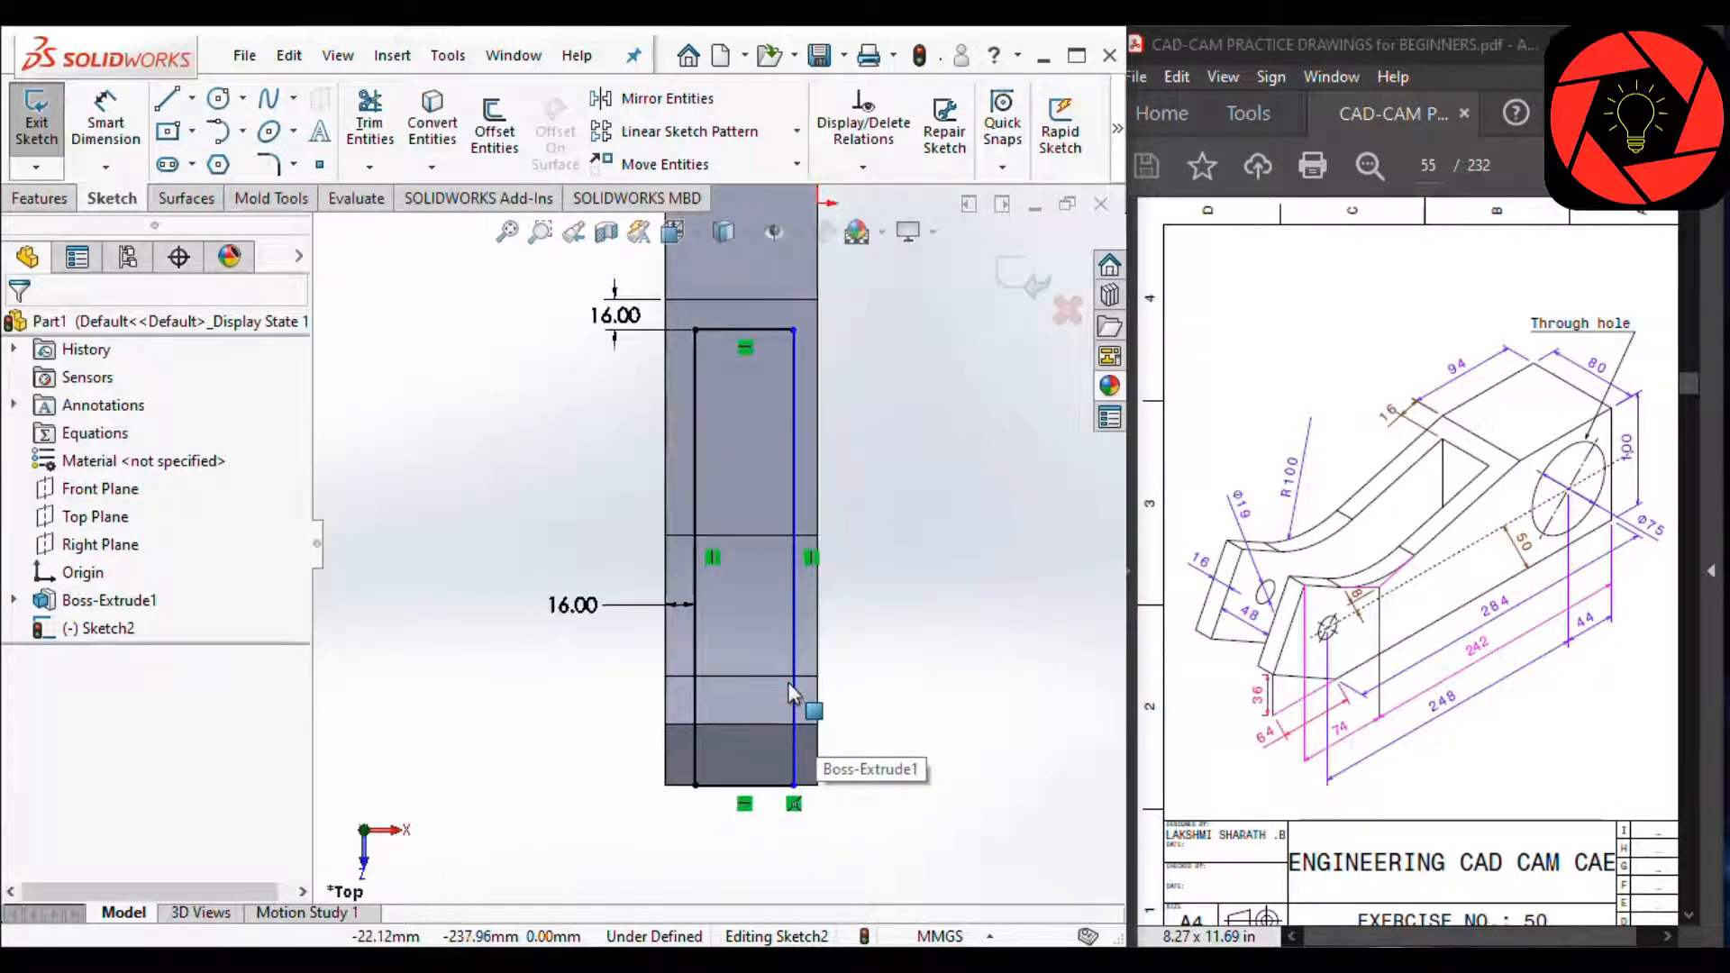
{"action": "right_click_drag", "start_coordinate": [918, 669], "coordinate": [857, 540]}
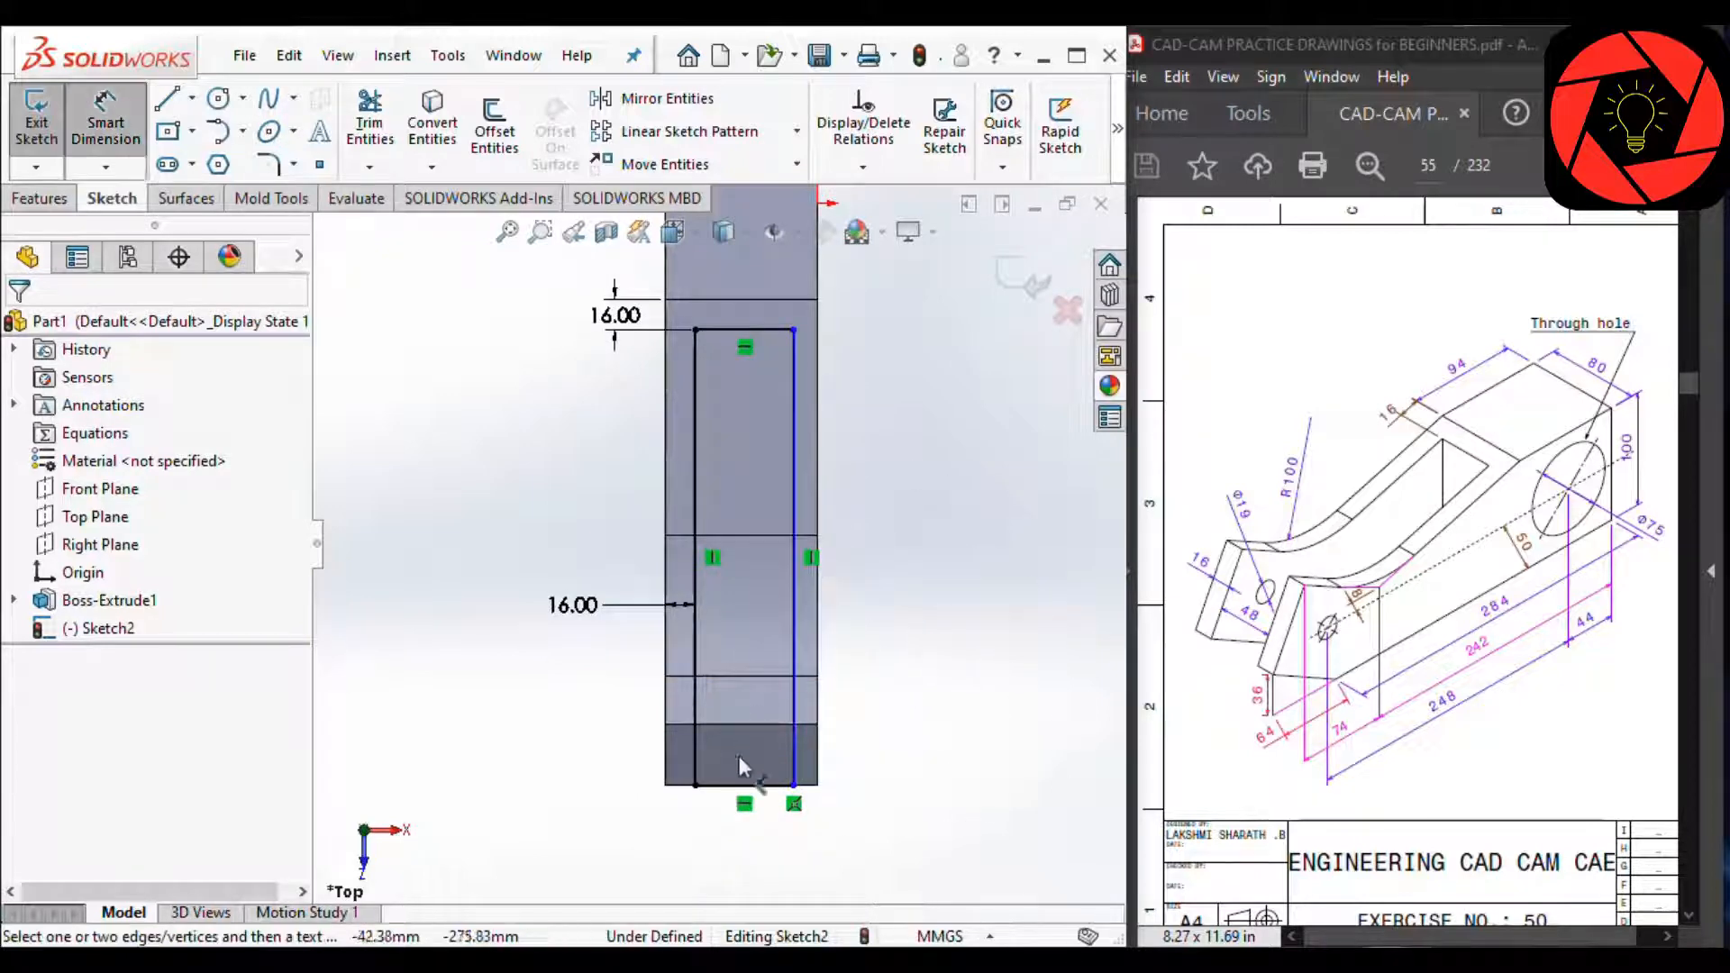
{"action": "left_click", "coordinate": [732, 787]}
{"action": "left_click", "coordinate": [732, 843]}
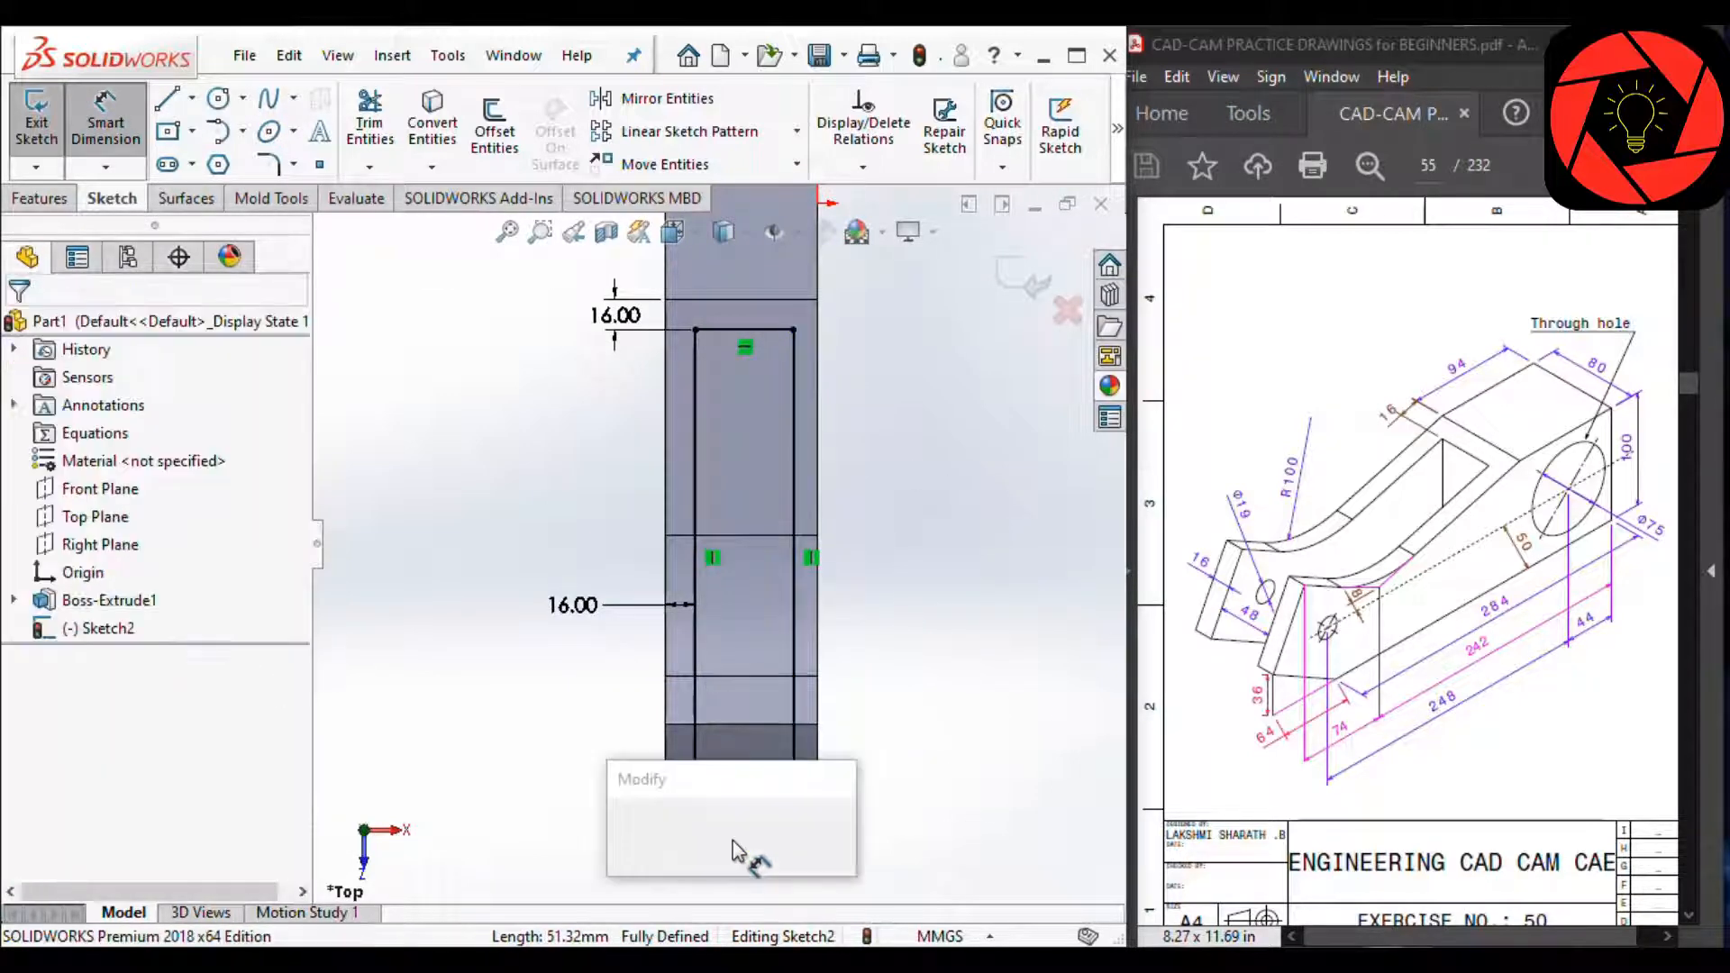
{"action": "type", "text": "48"}
{"action": "key", "text": "Return"}
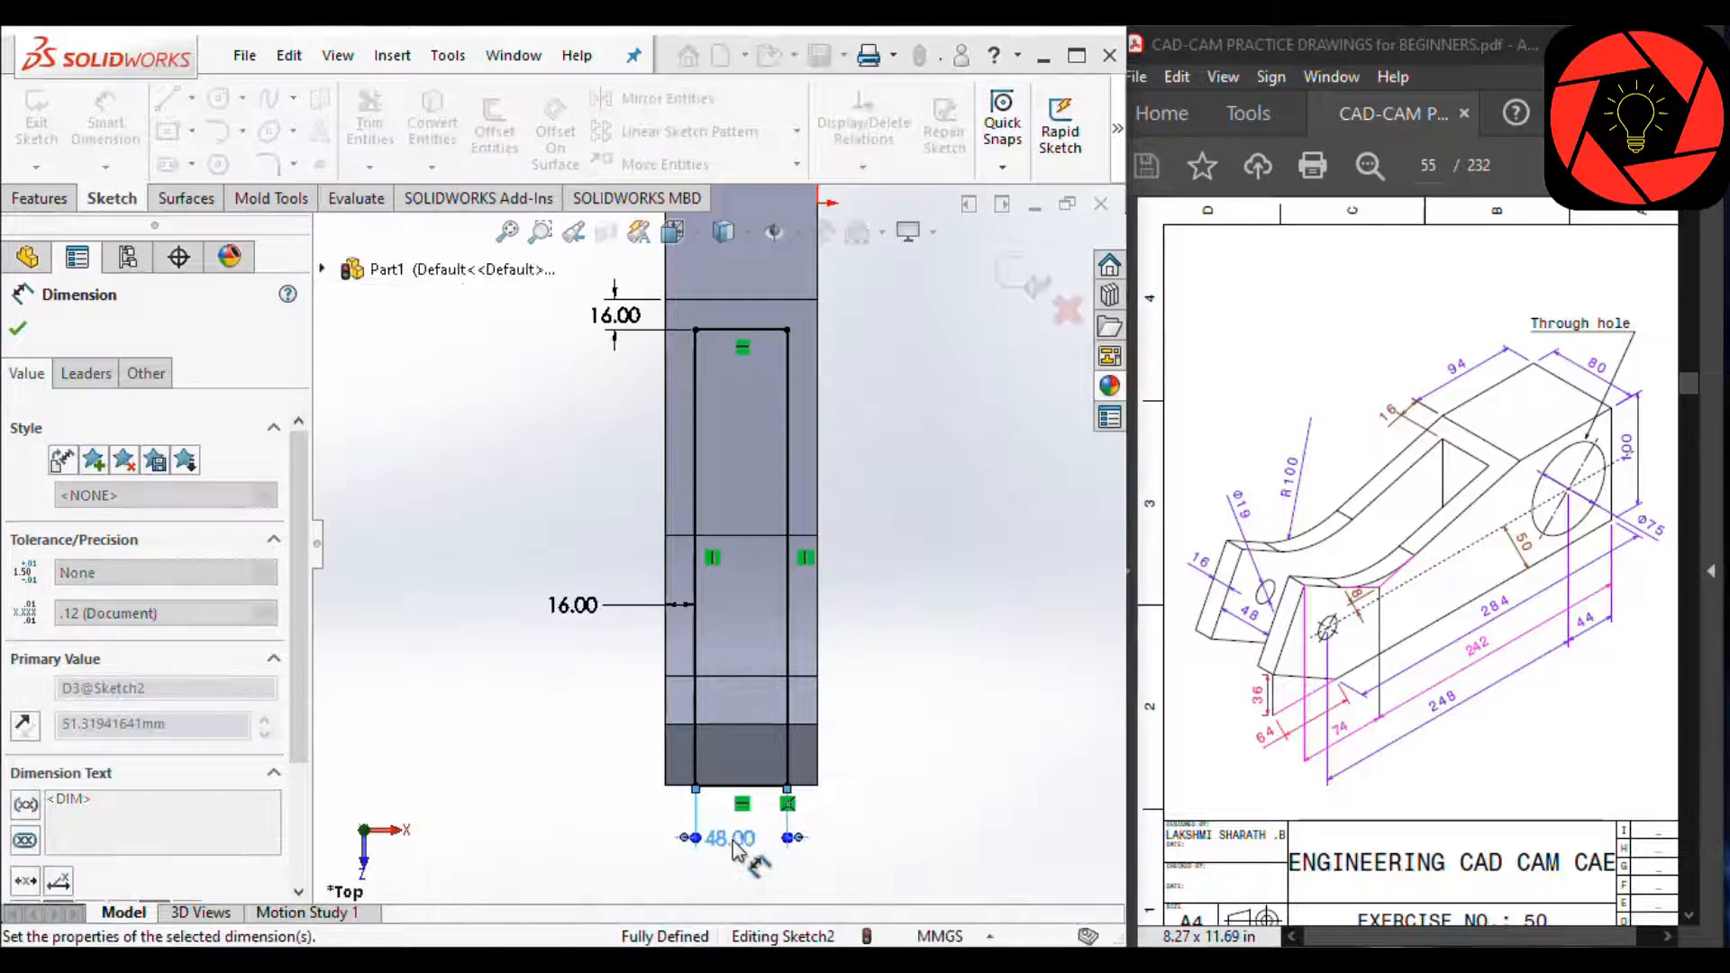
{"action": "left_click", "coordinate": [944, 609]}
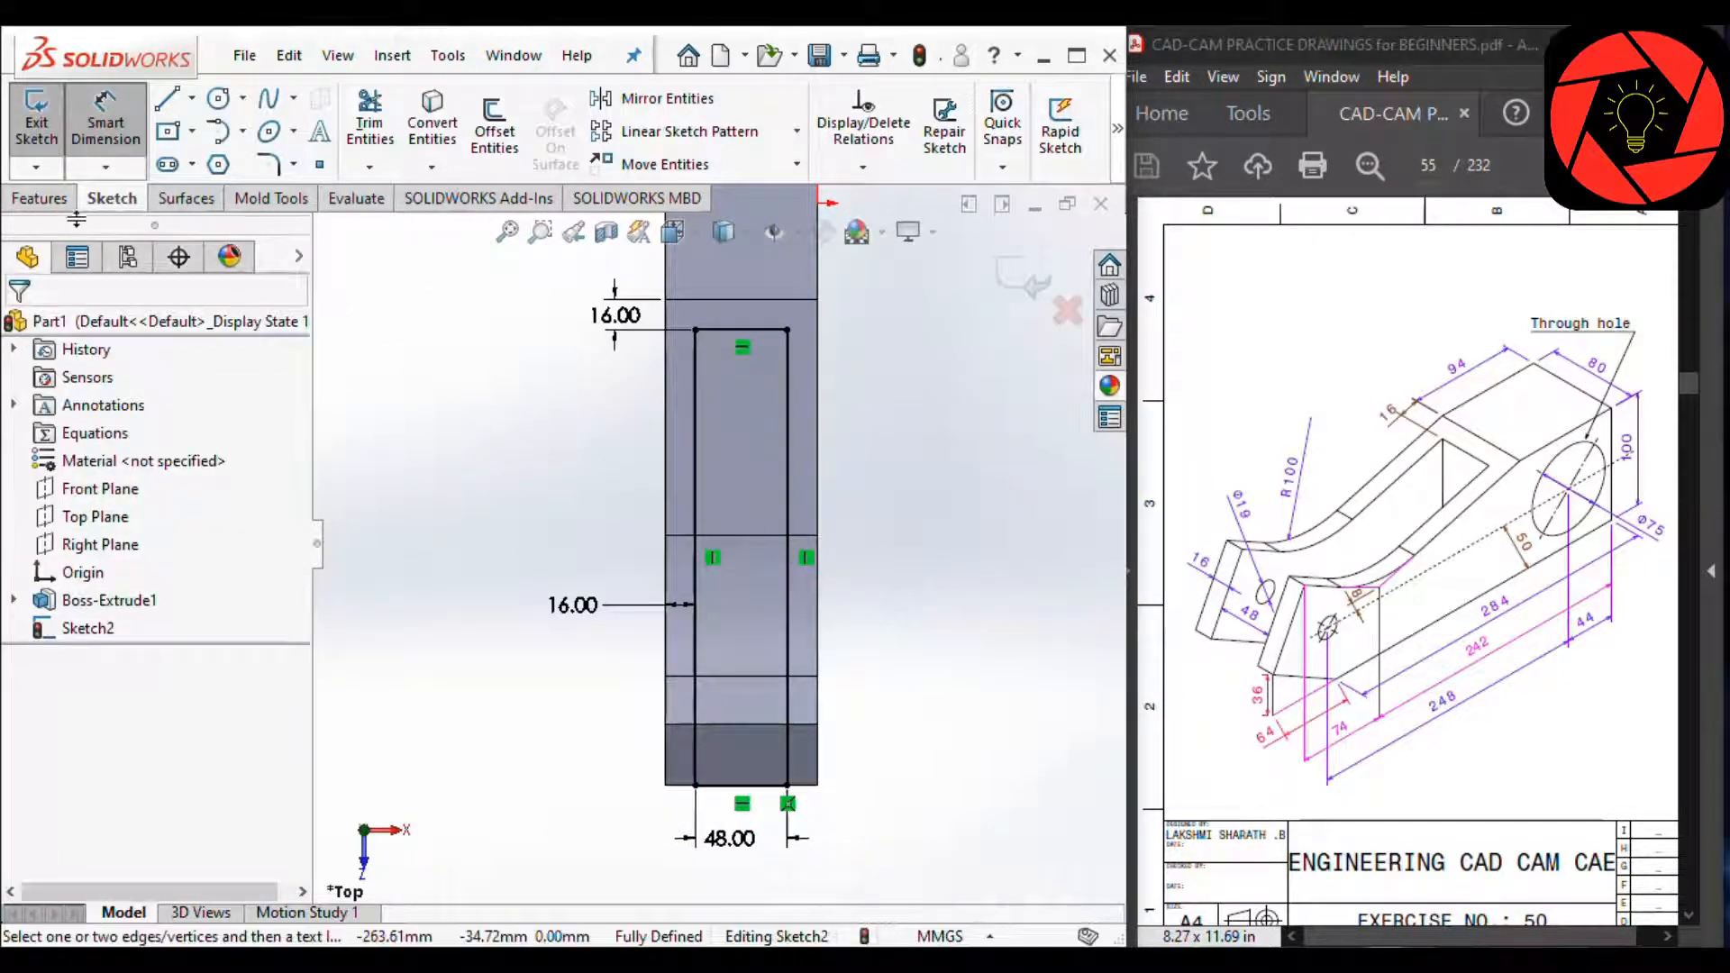
Step: Cut the rectangle through the body with an Extruded Cut using the Through All - Both end condition
{"action": "left_click", "coordinate": [77, 204]}
{"action": "left_click", "coordinate": [383, 144]}
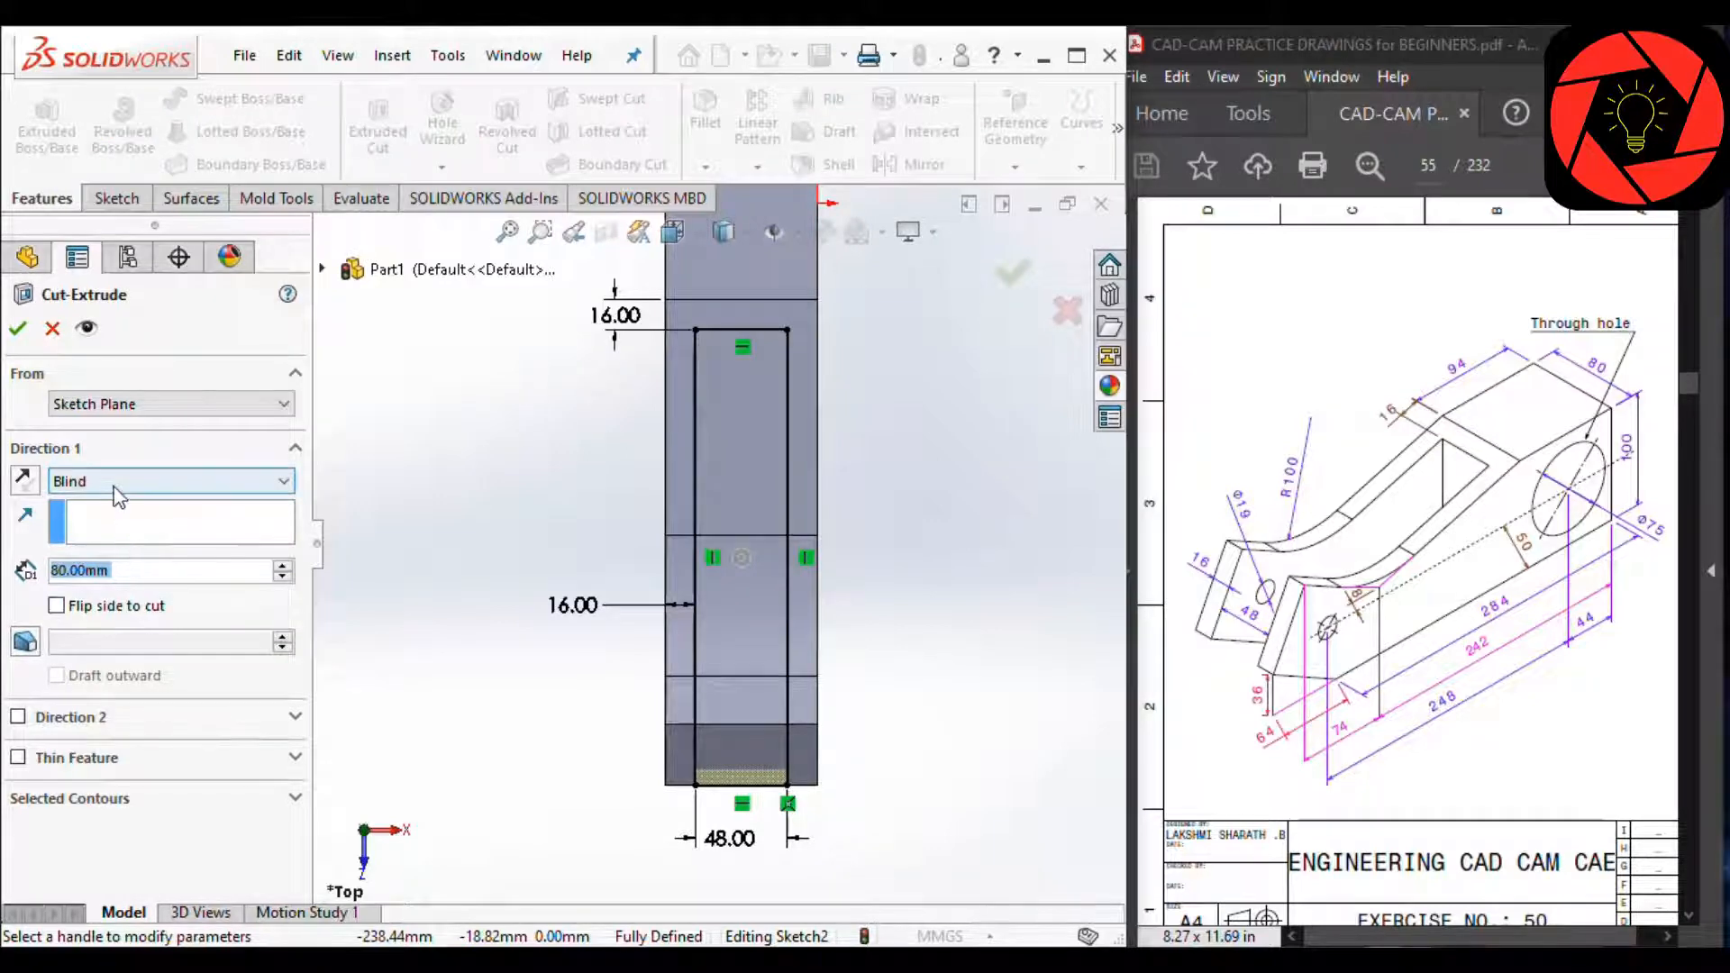
{"action": "scroll", "coordinate": [114, 487], "scroll_direction": "down", "scroll_amount": 1}
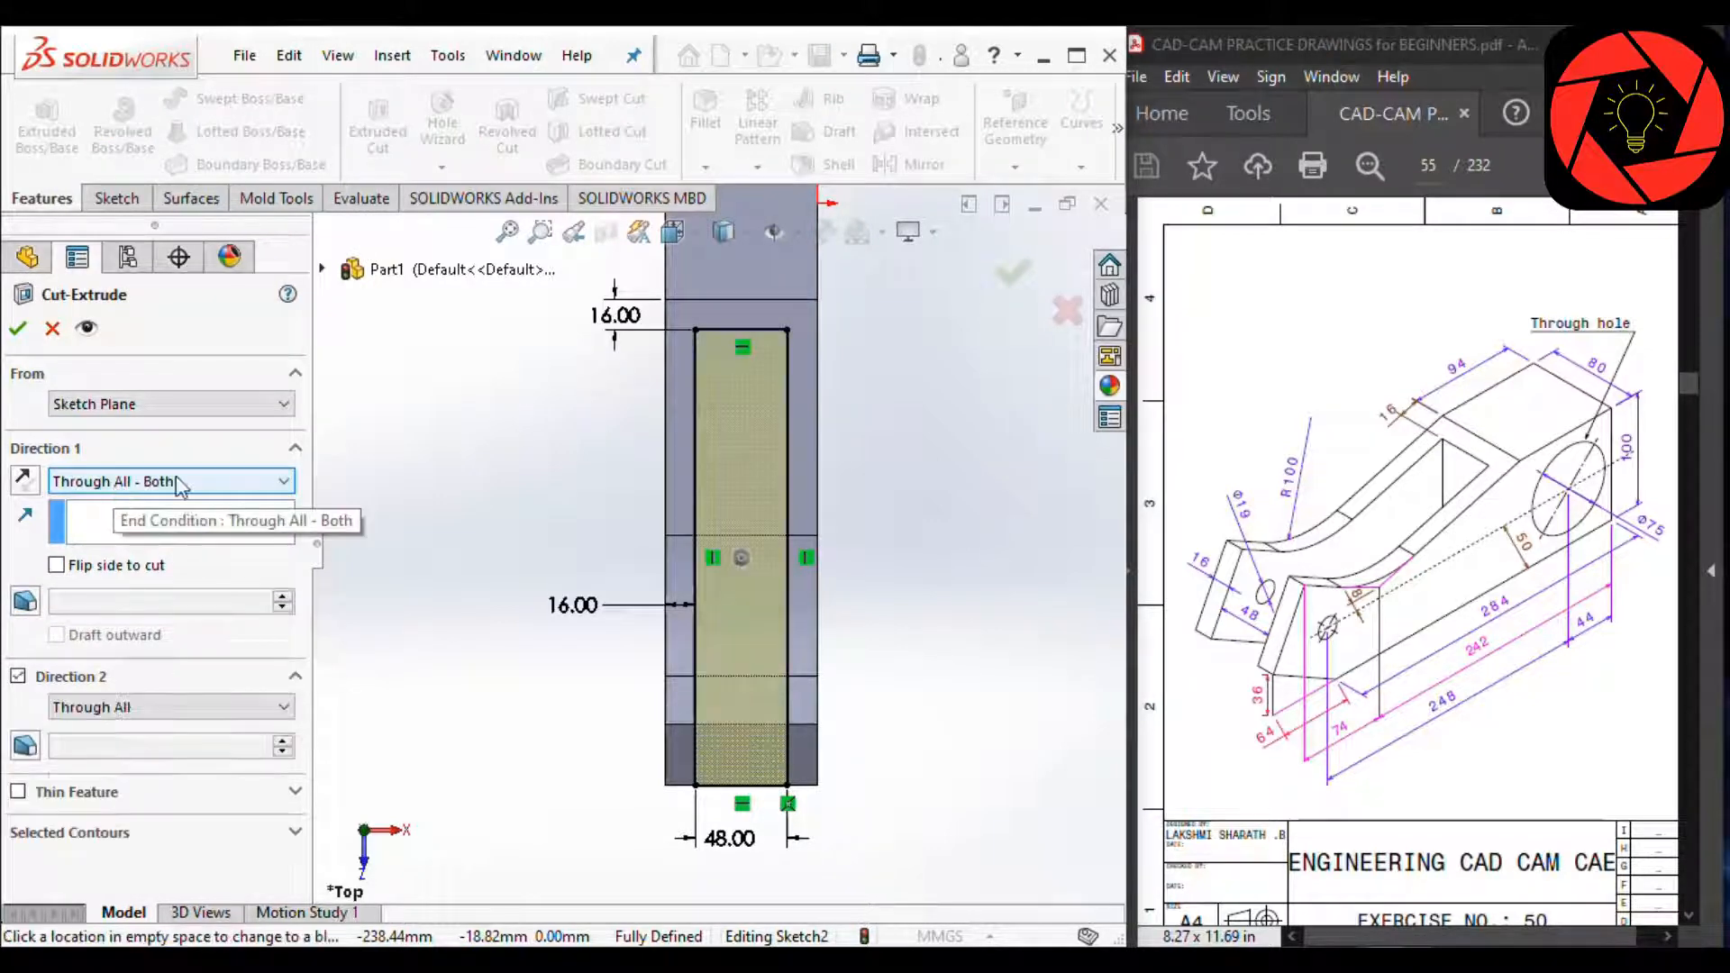
{"action": "left_click", "coordinate": [18, 327]}
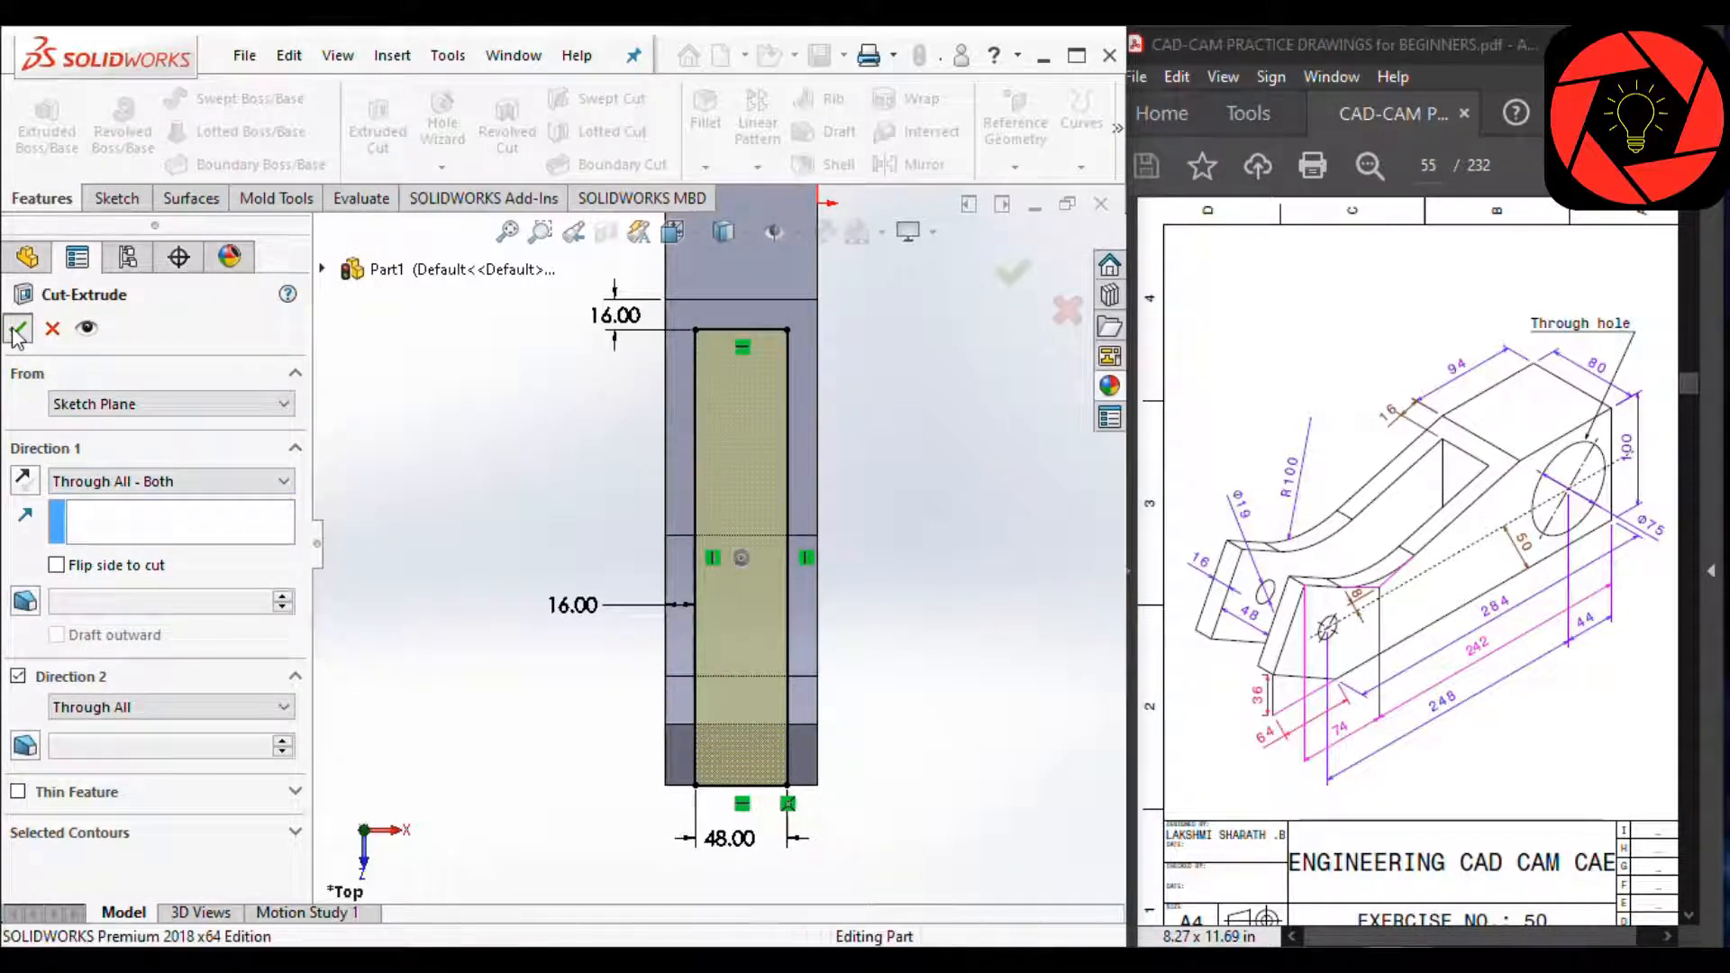
Step: Sketch a circle about 31 mm in diameter on the body's outer side face, near the slanted front end
{"action": "mouse_move", "coordinate": [664, 506]}
{"action": "middle_mouse_down"}
{"action": "mouse_move", "coordinate": [552, 336]}
{"action": "mouse_move", "coordinate": [502, 456]}
{"action": "mouse_move", "coordinate": [580, 367]}
{"action": "mouse_move", "coordinate": [618, 413]}
{"action": "mouse_move", "coordinate": [575, 394]}
{"action": "mouse_move", "coordinate": [590, 397]}
{"action": "middle_mouse_up"}
{"action": "scroll", "coordinate": [620, 402], "scroll_direction": "down", "scroll_amount": 1}
{"action": "left_click", "coordinate": [643, 658]}
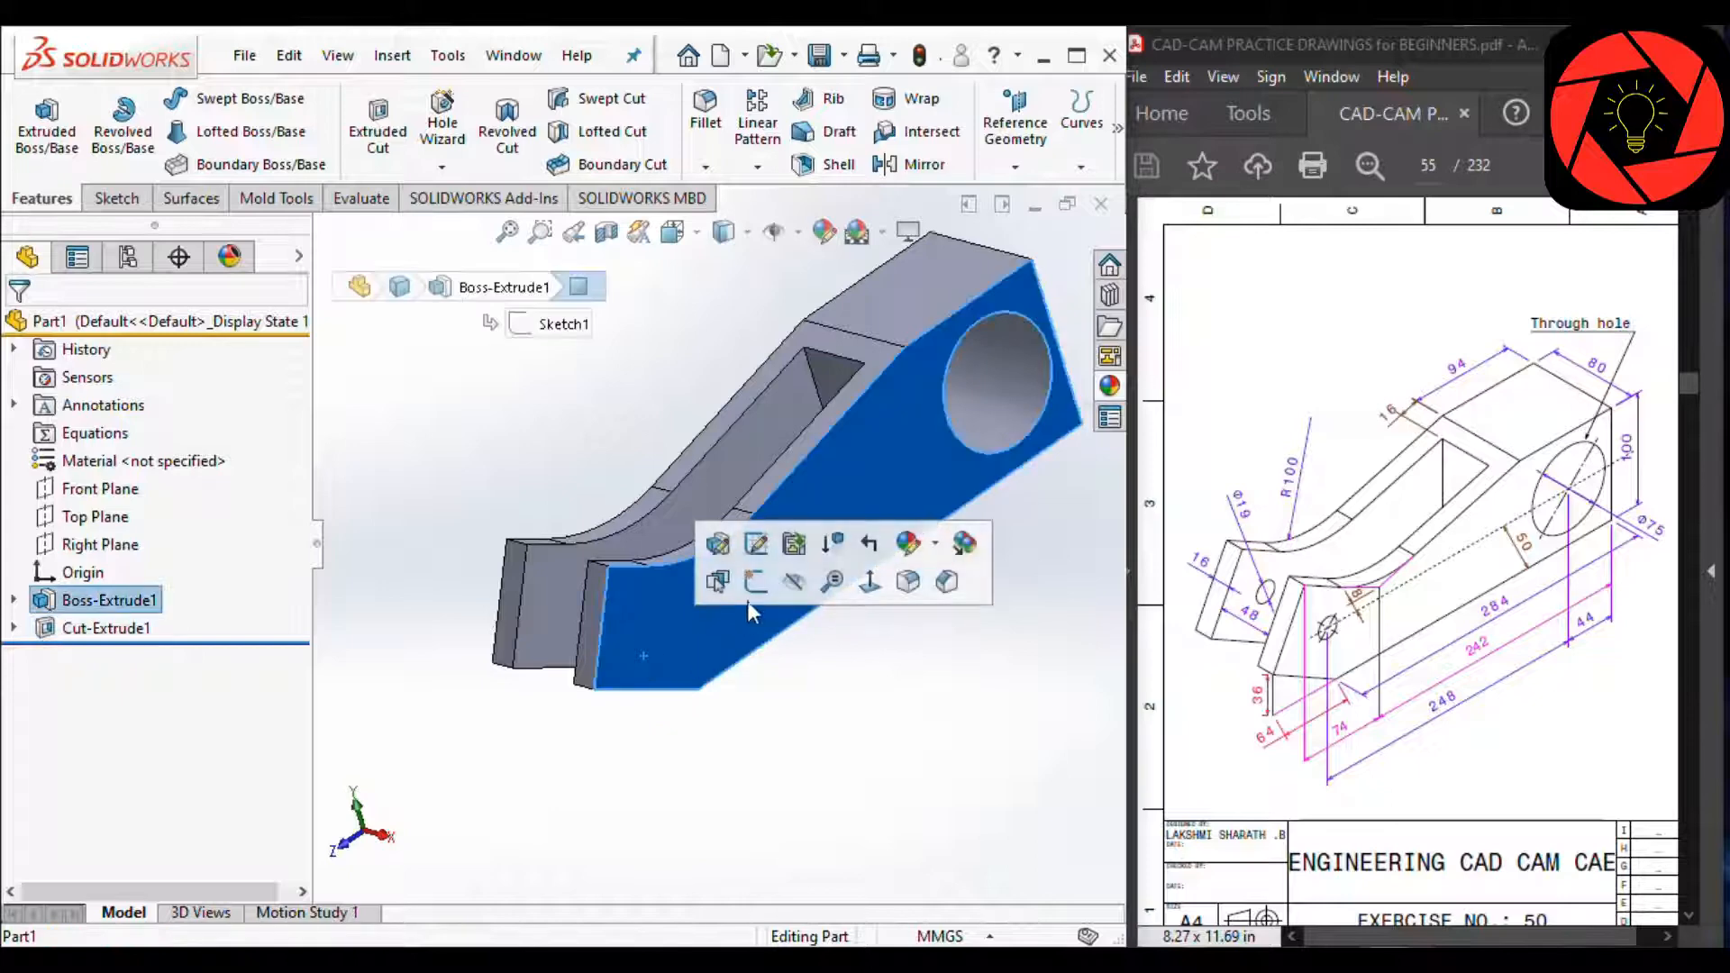
{"action": "left_click", "coordinate": [755, 586]}
{"action": "left_click", "coordinate": [1117, 129]}
{"action": "left_click", "coordinate": [1092, 233]}
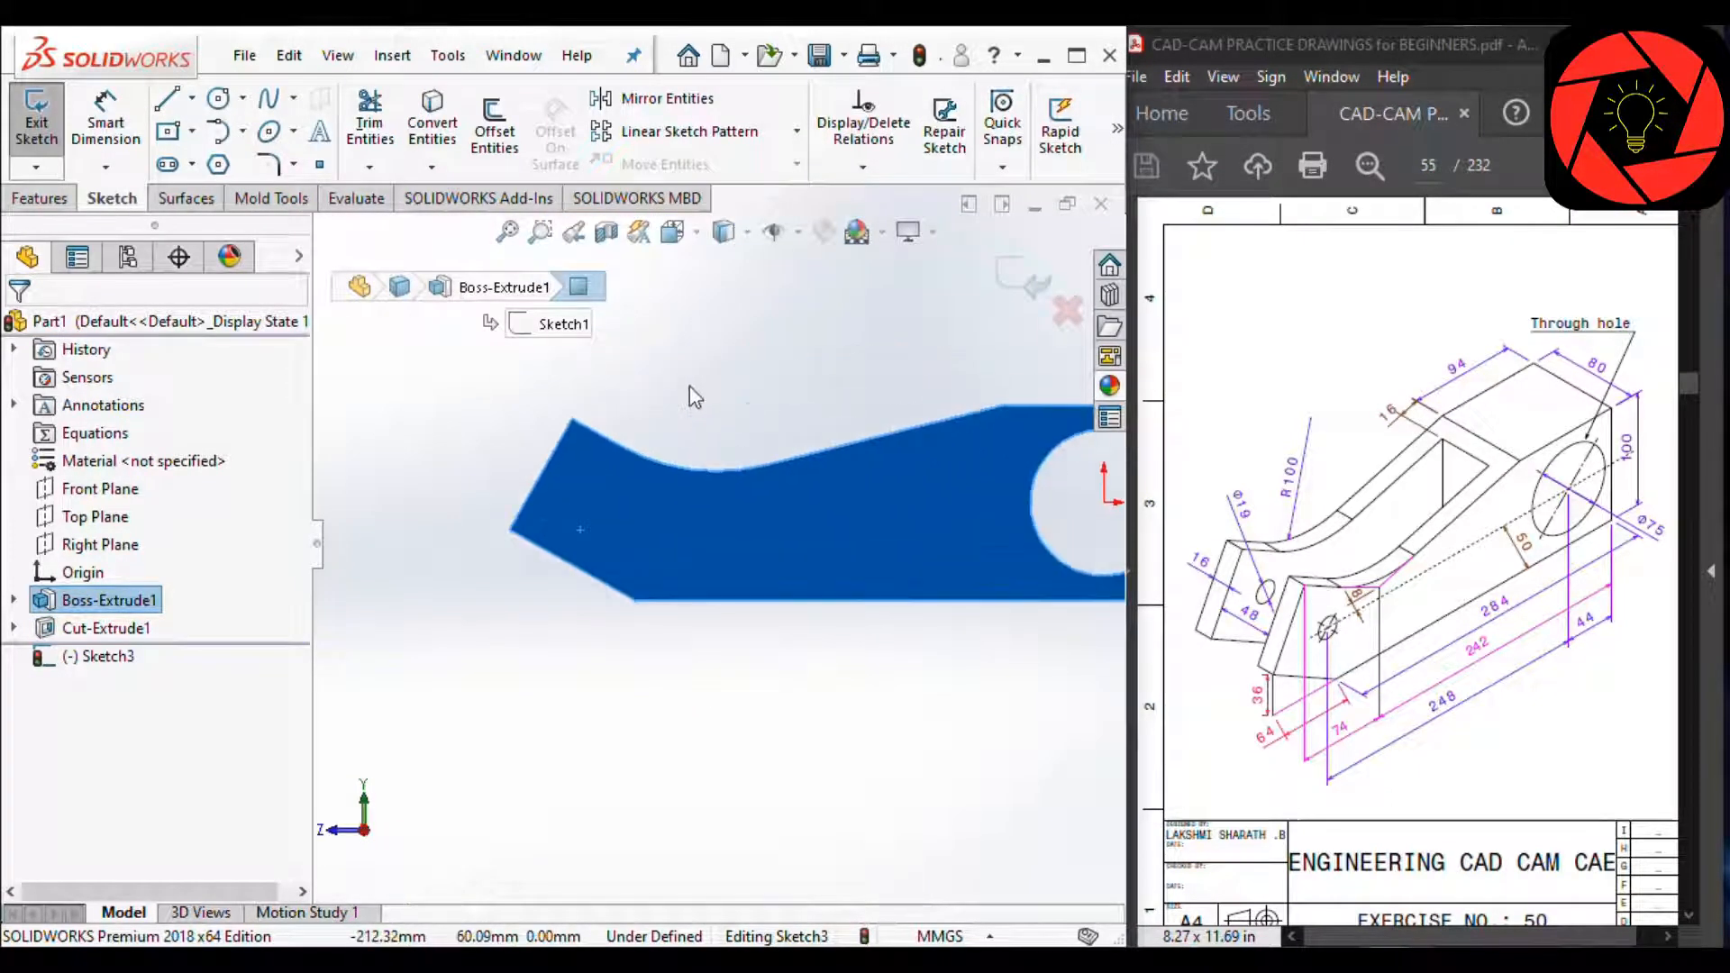
{"action": "right_click_drag", "start_coordinate": [690, 385], "coordinate": [1020, 384]}
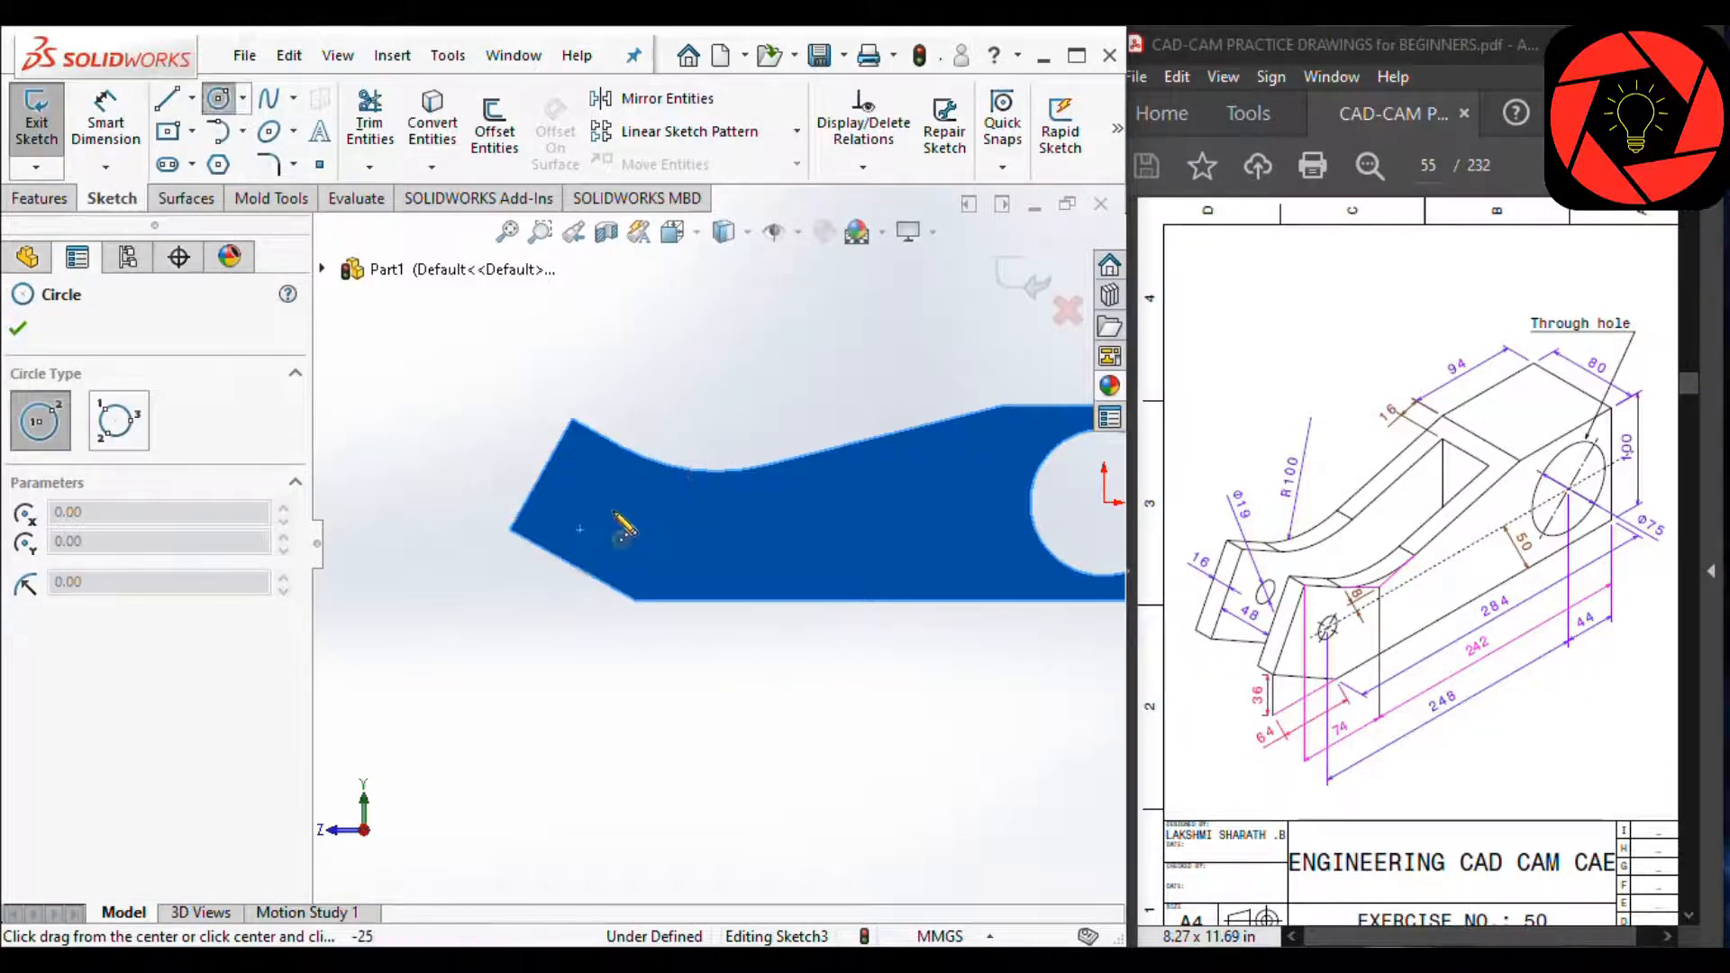
{"action": "left_click", "coordinate": [612, 516]}
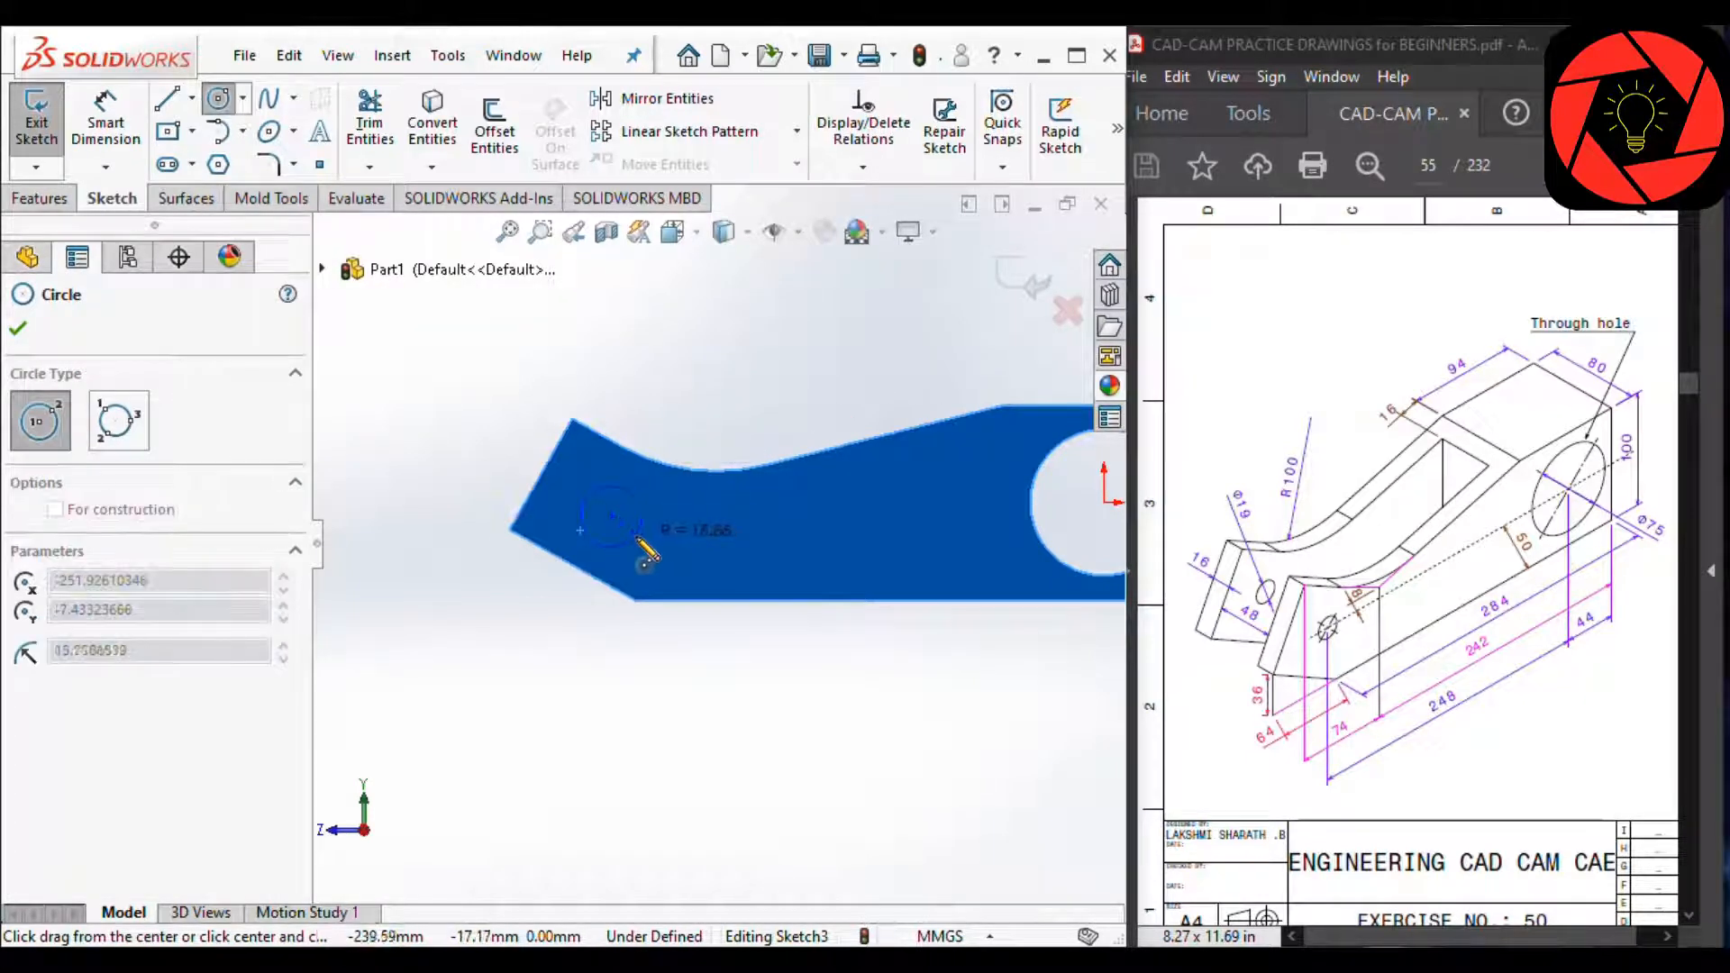
{"action": "left_click", "coordinate": [636, 539]}
Step: Dimension the new circle's diameter to 19 mm
{"action": "right_click_drag", "start_coordinate": [672, 761], "coordinate": [617, 522]}
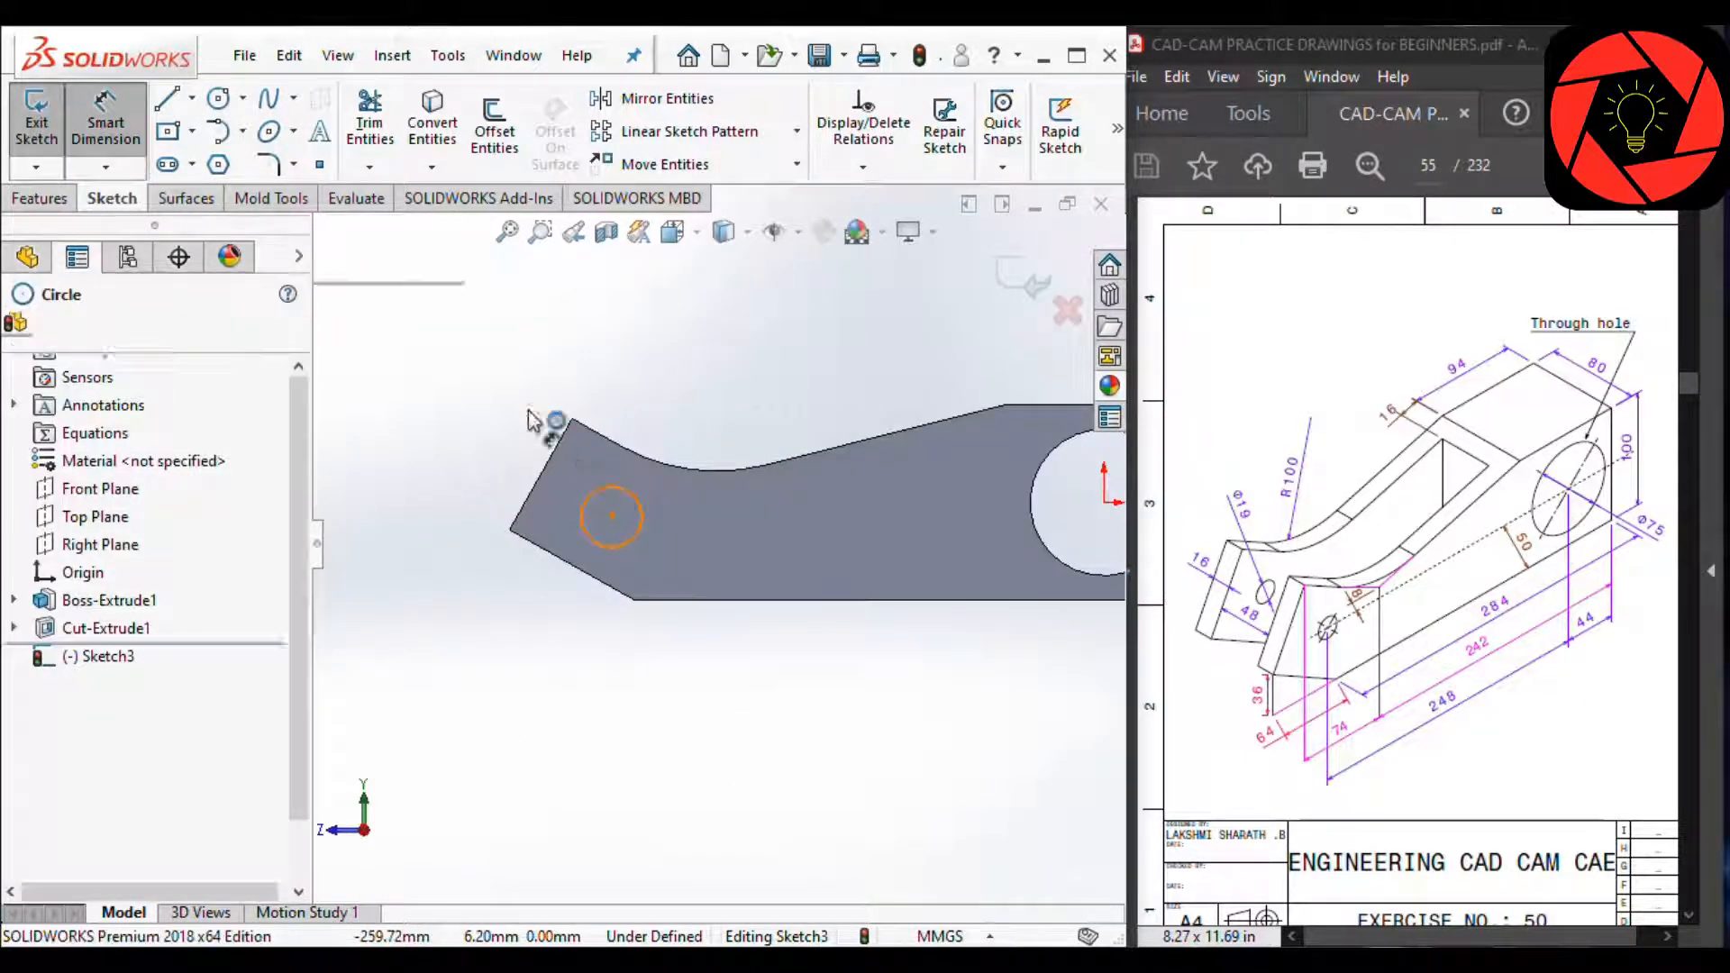
{"action": "left_click", "coordinate": [593, 487]}
{"action": "left_click", "coordinate": [504, 396]}
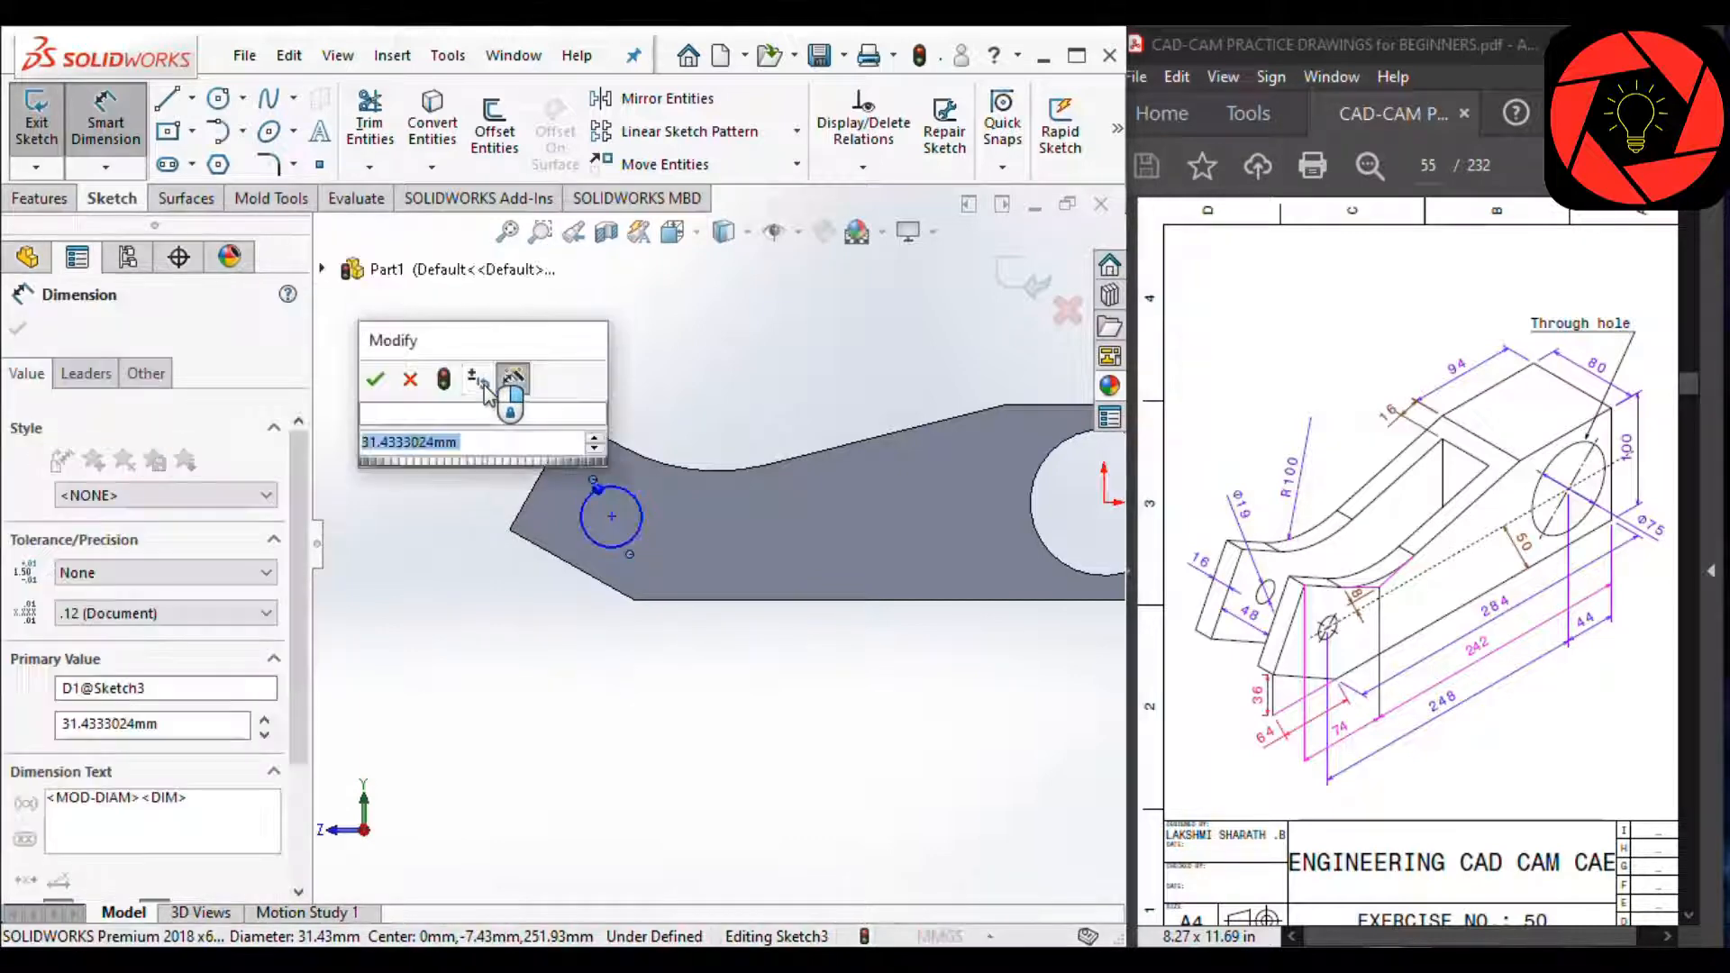
{"action": "key", "text": "Return"}
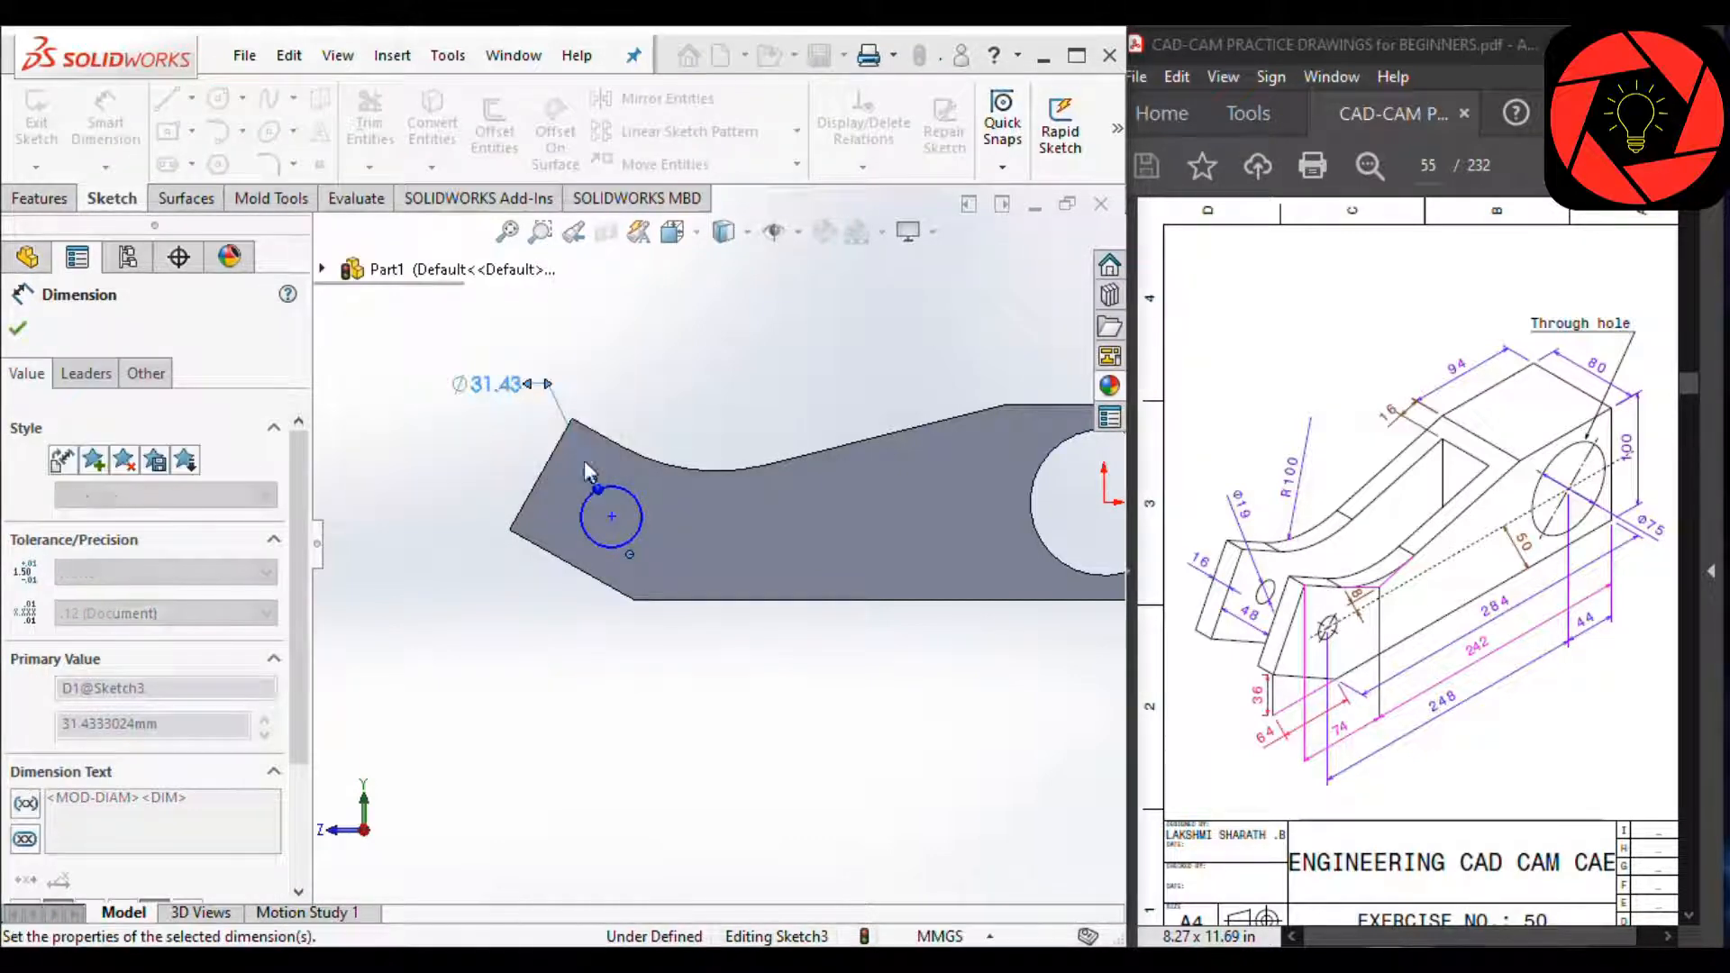
{"action": "scroll", "coordinate": [714, 494], "scroll_direction": "down", "scroll_amount": 2}
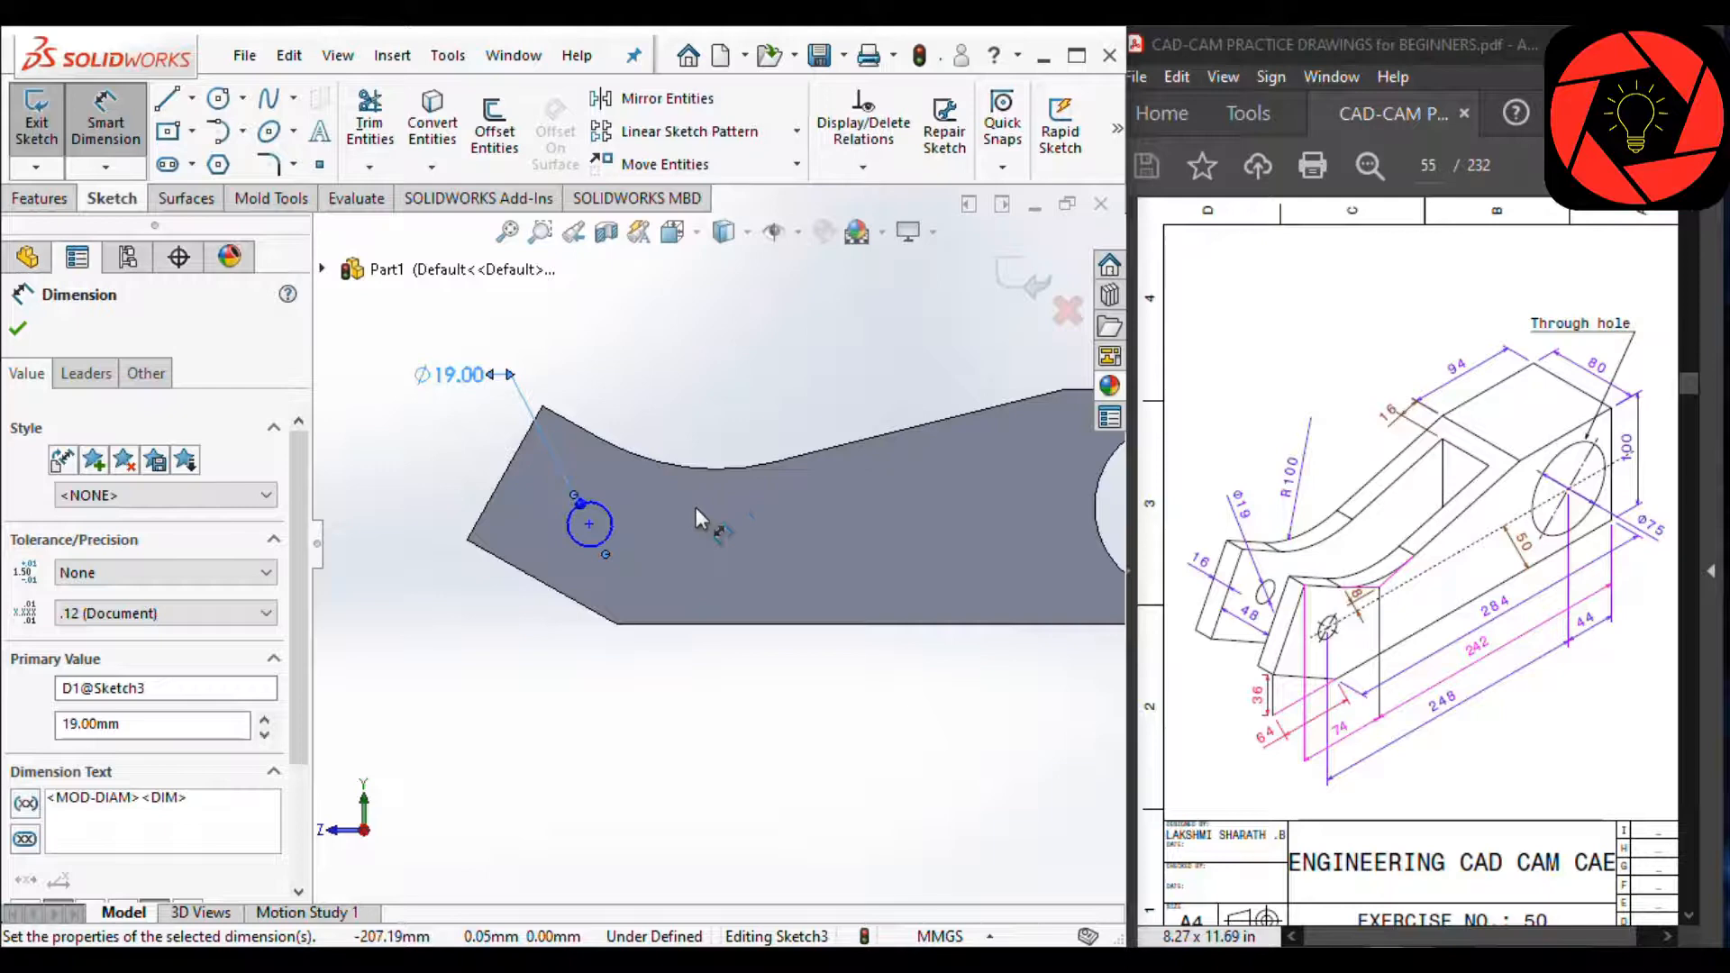
{"action": "scroll", "coordinate": [694, 506], "scroll_direction": "up", "scroll_amount": 1}
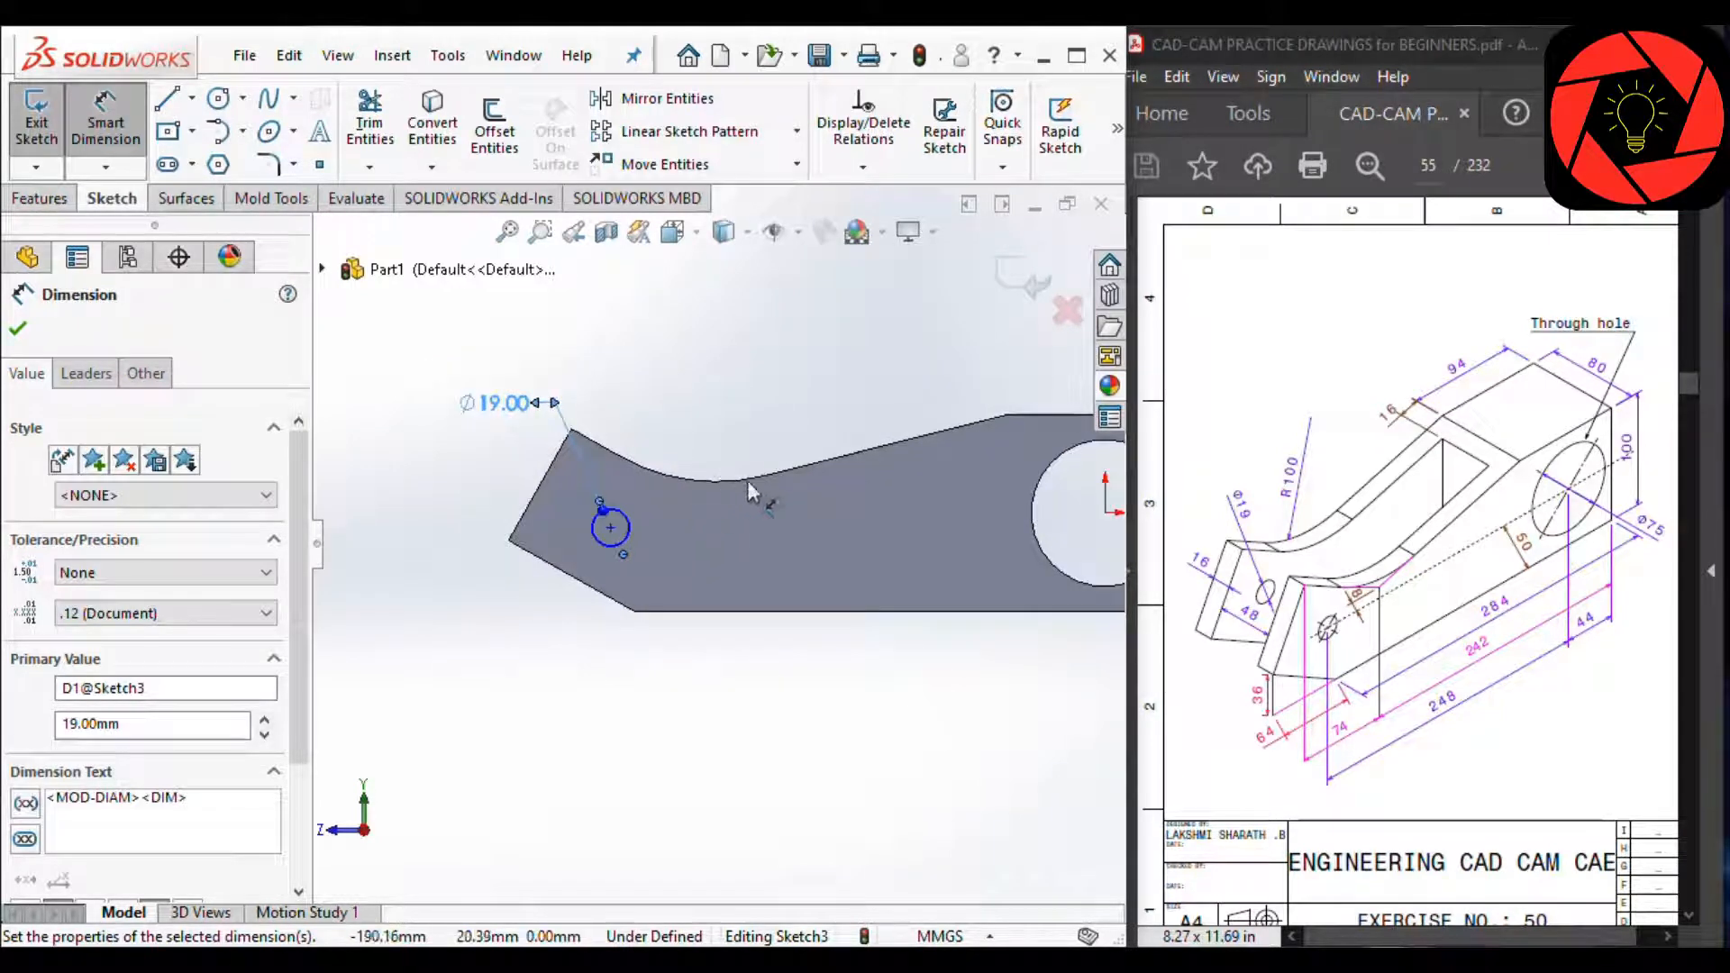
{"action": "scroll", "coordinate": [779, 486], "scroll_direction": "down", "scroll_amount": 1}
{"action": "scroll", "coordinate": [810, 532], "scroll_direction": "up", "scroll_amount": 2}
{"action": "scroll", "coordinate": [824, 538], "scroll_direction": "down", "scroll_amount": 1}
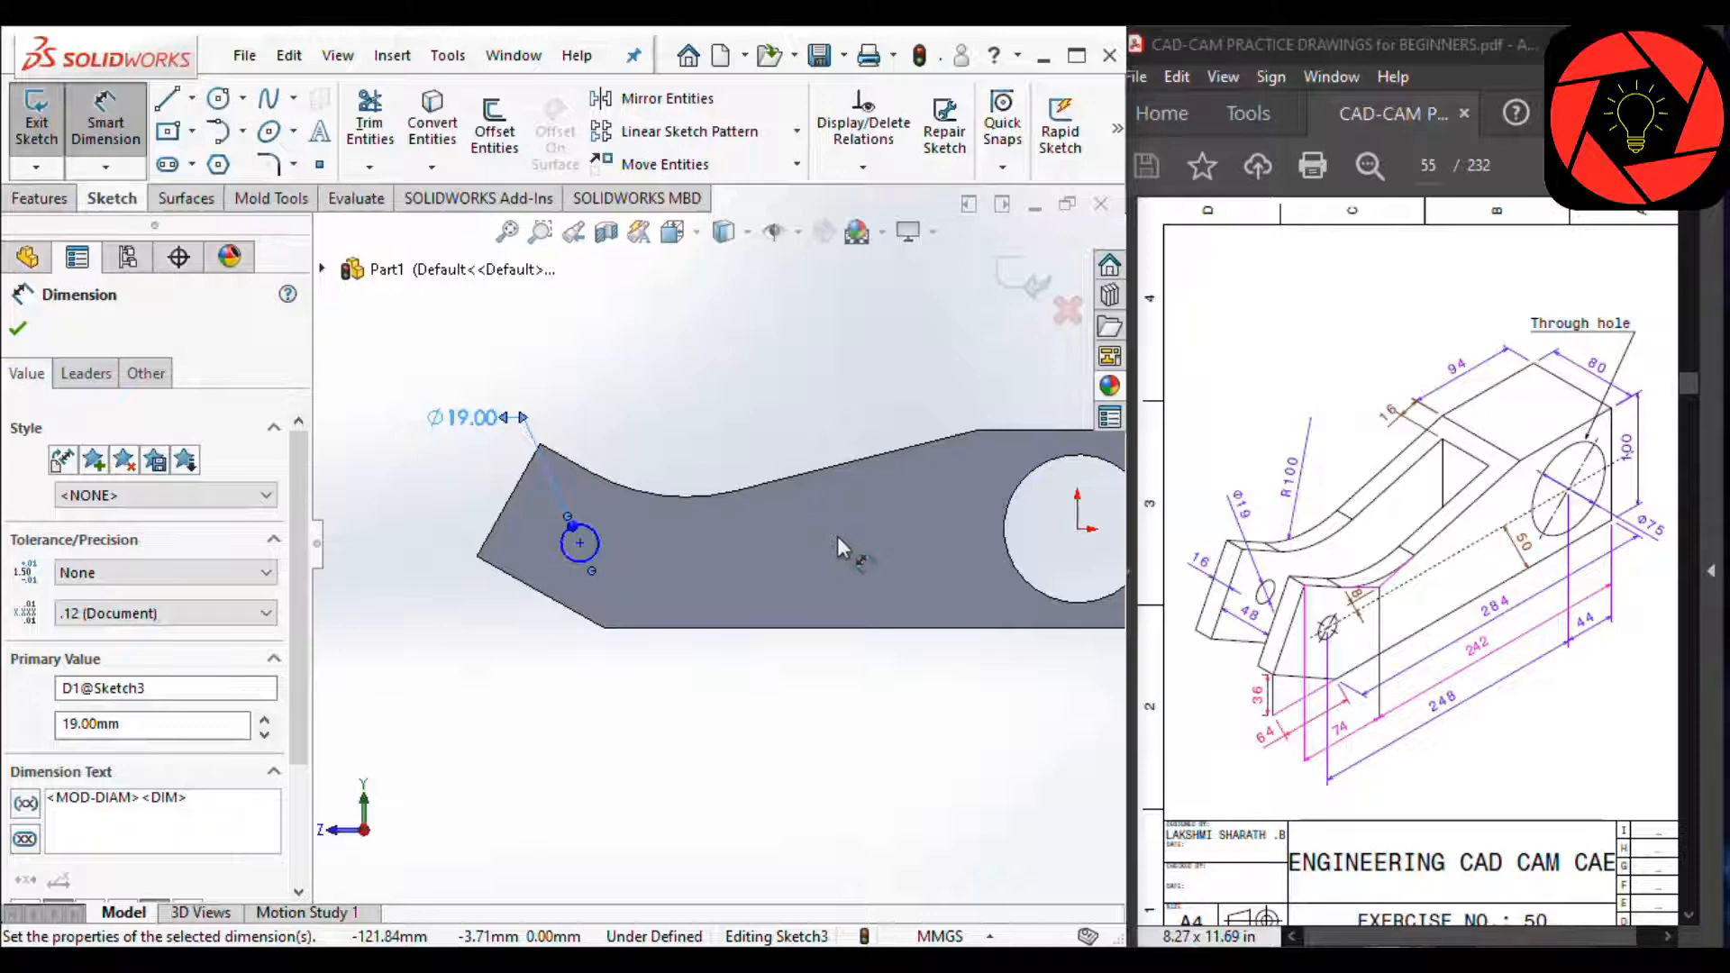
Step: Dimension the horizontal distance from the small circle's centre to the origin at the large hole's centre as 248 mm
{"action": "key", "text": "Escape"}
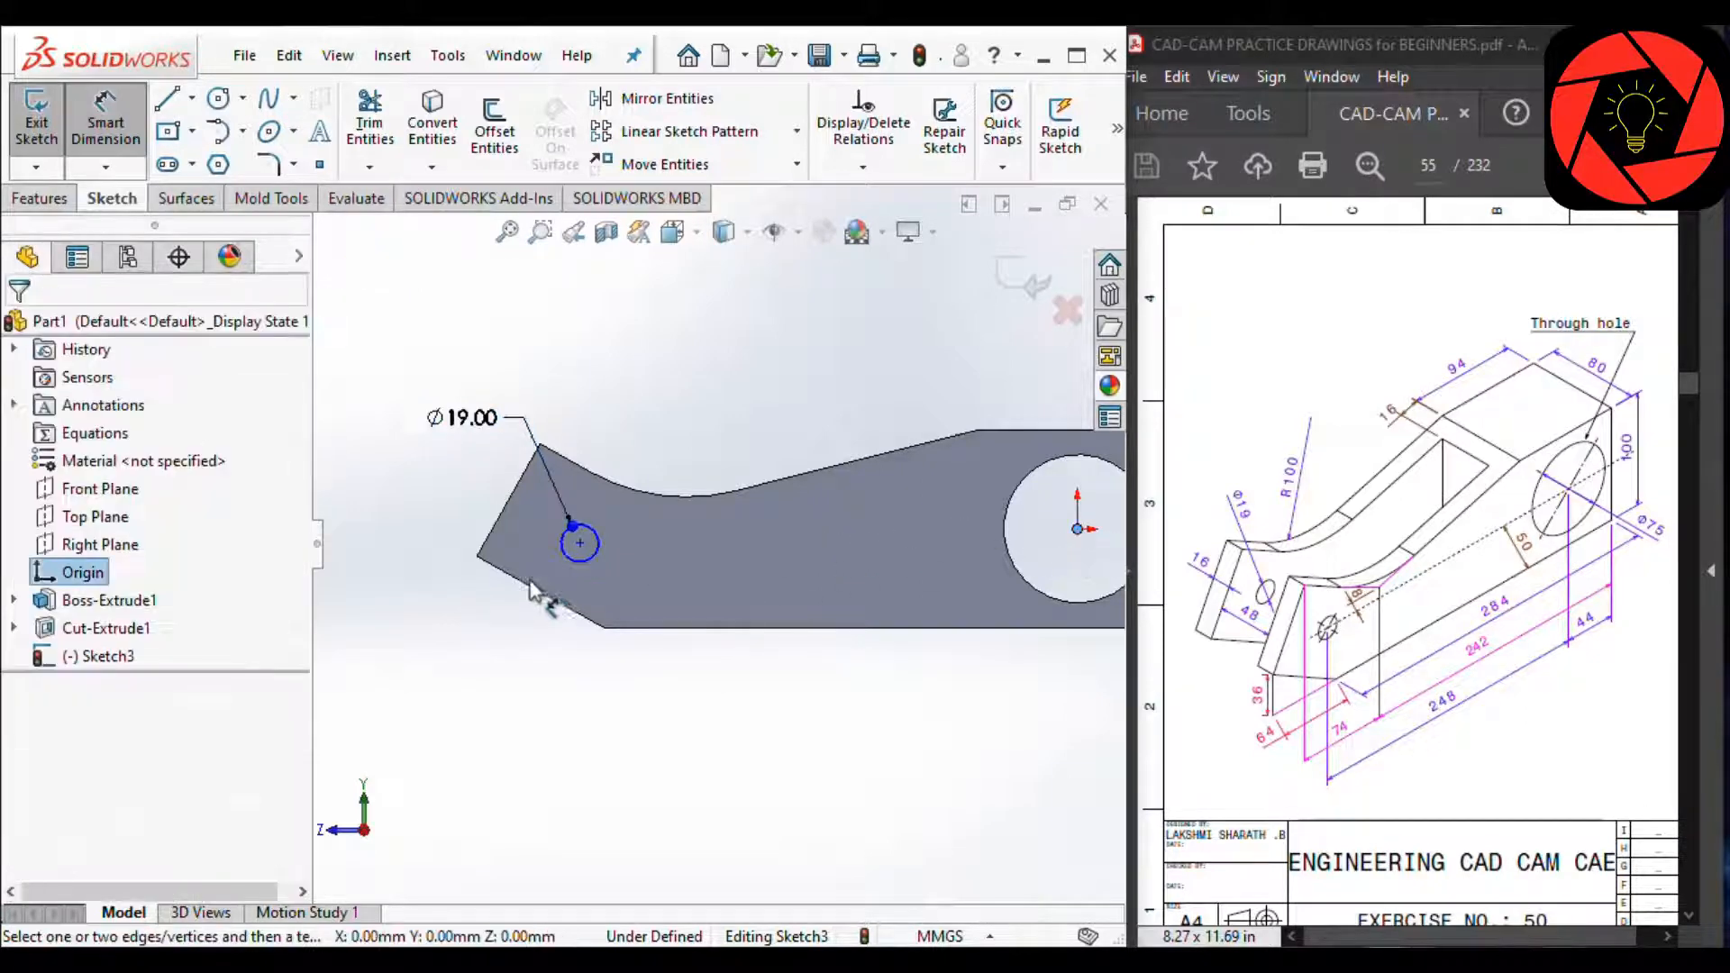
{"action": "left_click", "coordinate": [580, 544]}
{"action": "left_click", "coordinate": [1077, 528]}
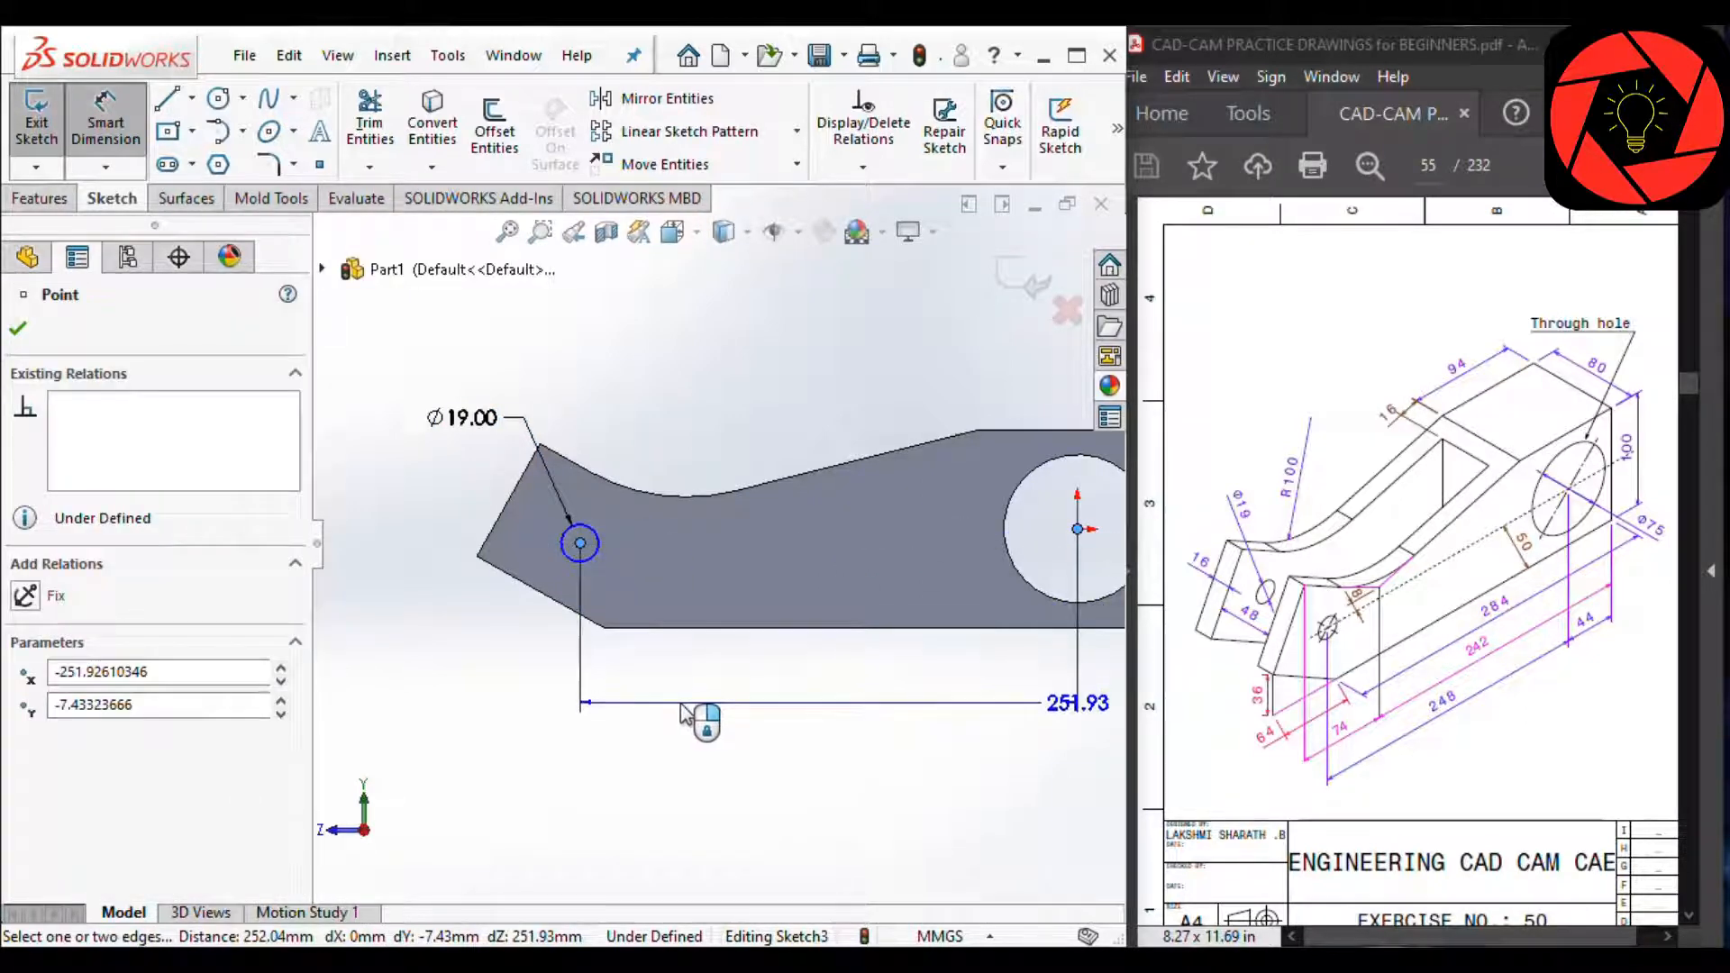
{"action": "left_click", "coordinate": [709, 708]}
{"action": "type", "text": "4"}
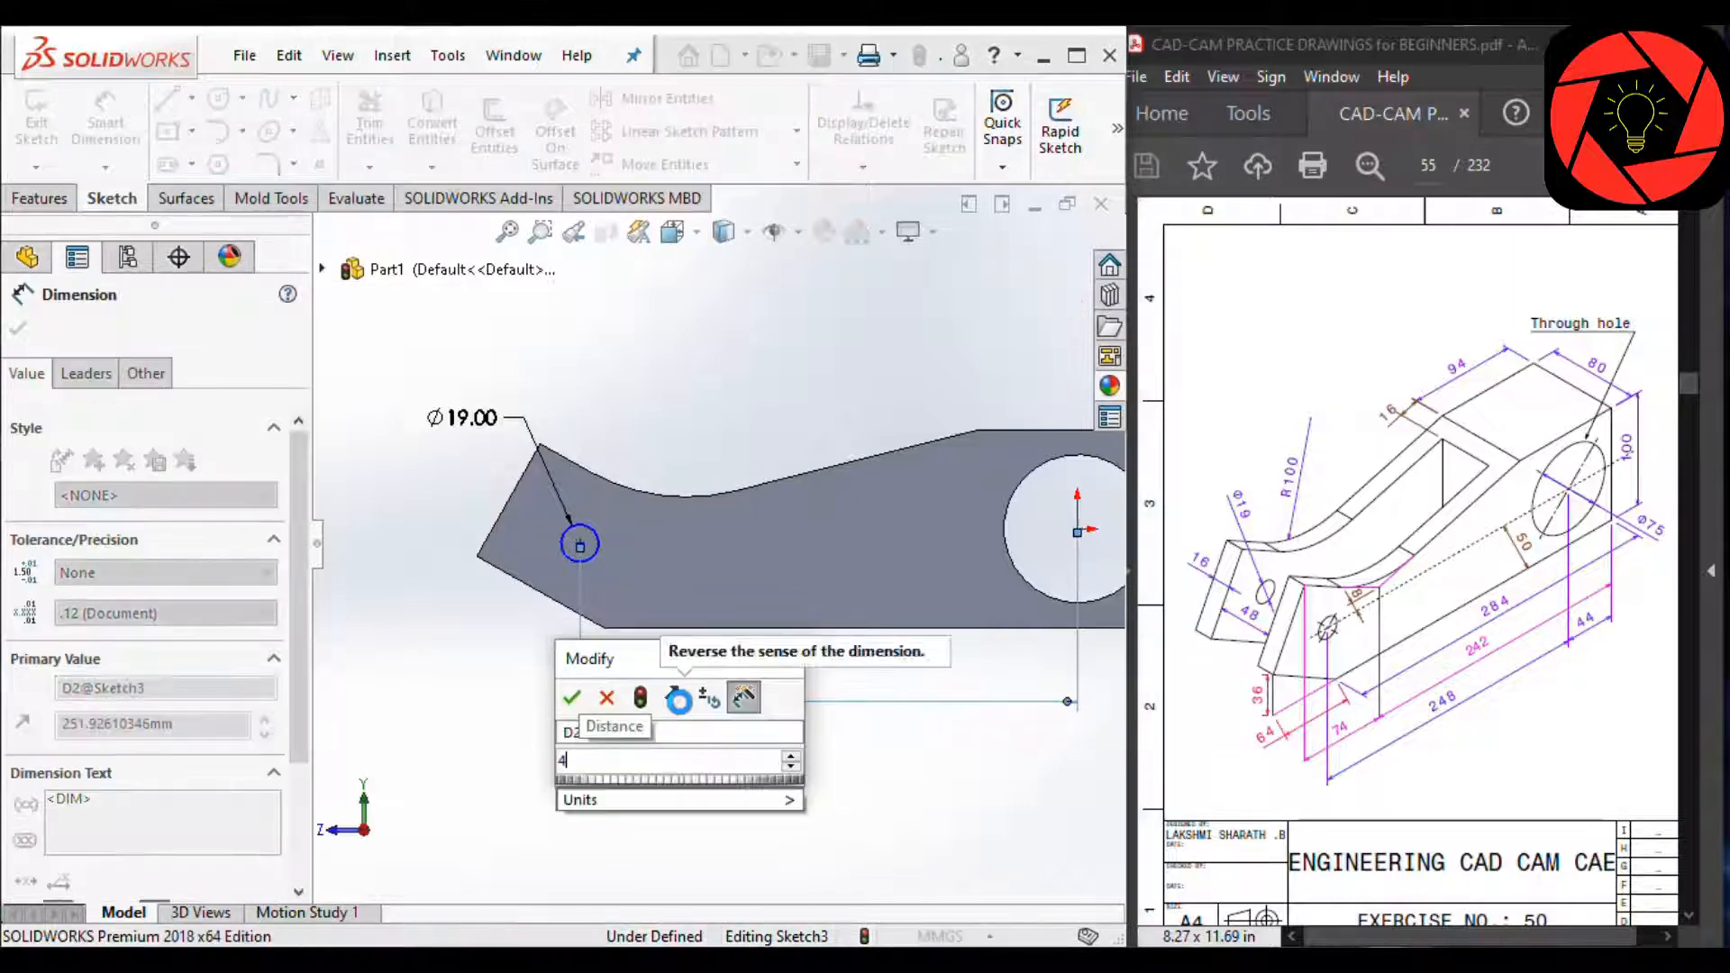
{"action": "type", "text": "8"}
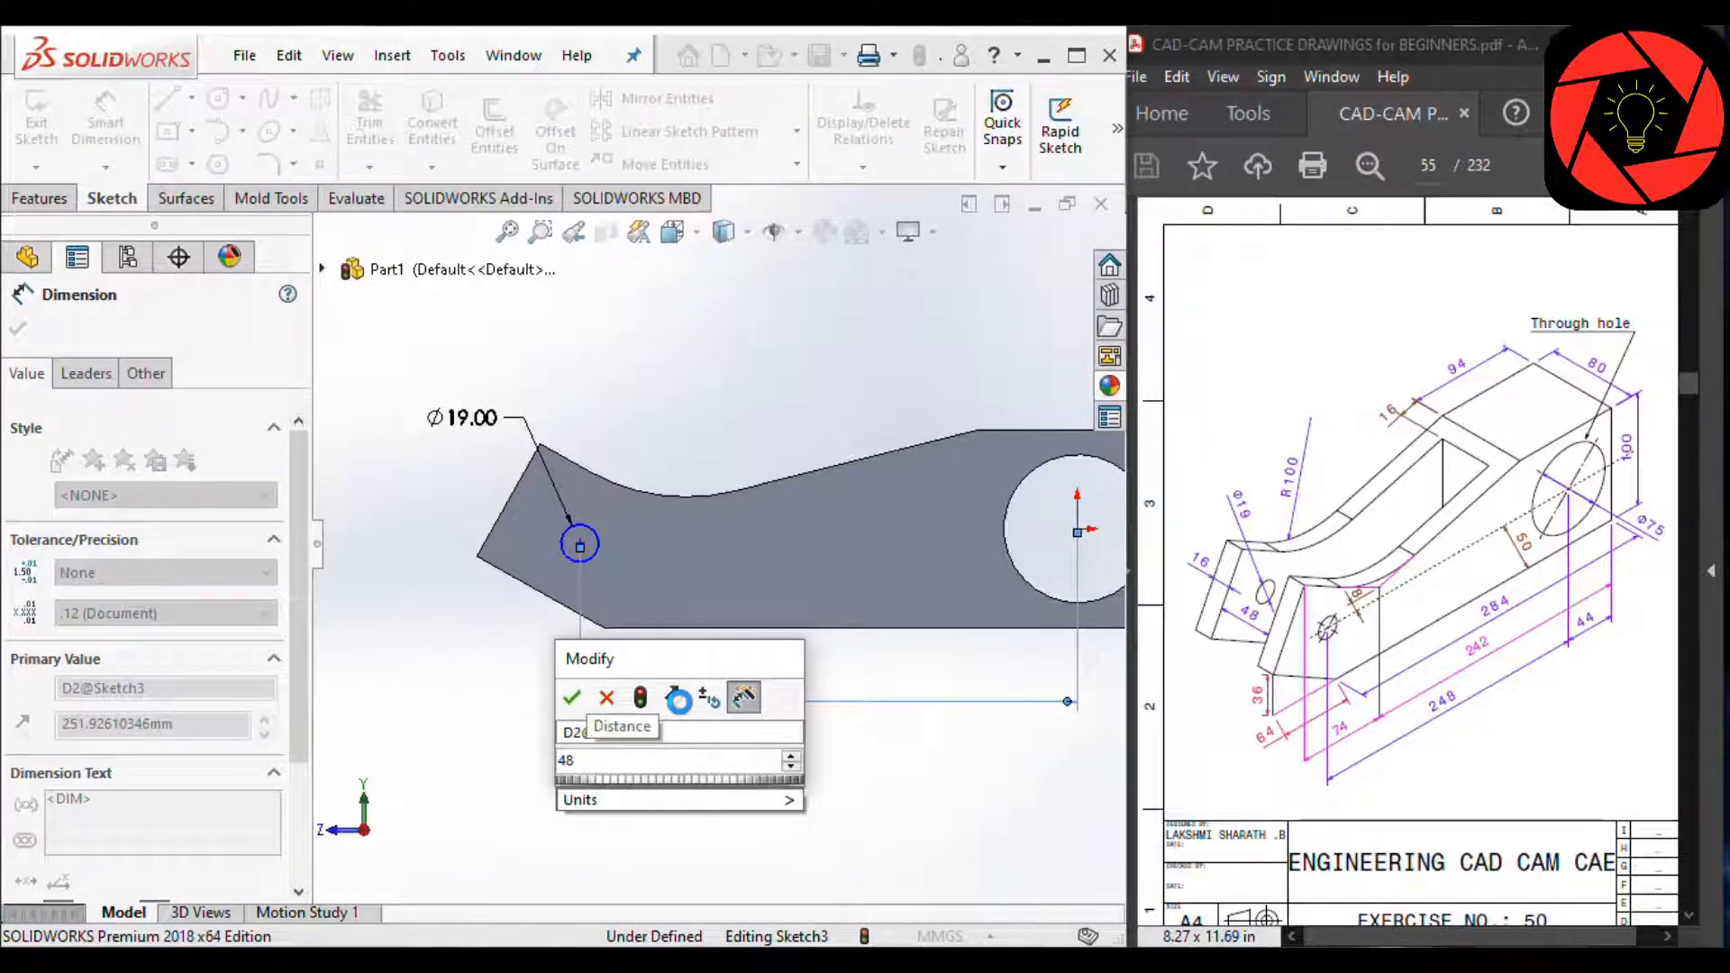
{"action": "key", "text": "BackSpace"}
{"action": "key", "text": "BackSpace"}
{"action": "type", "text": "248"}
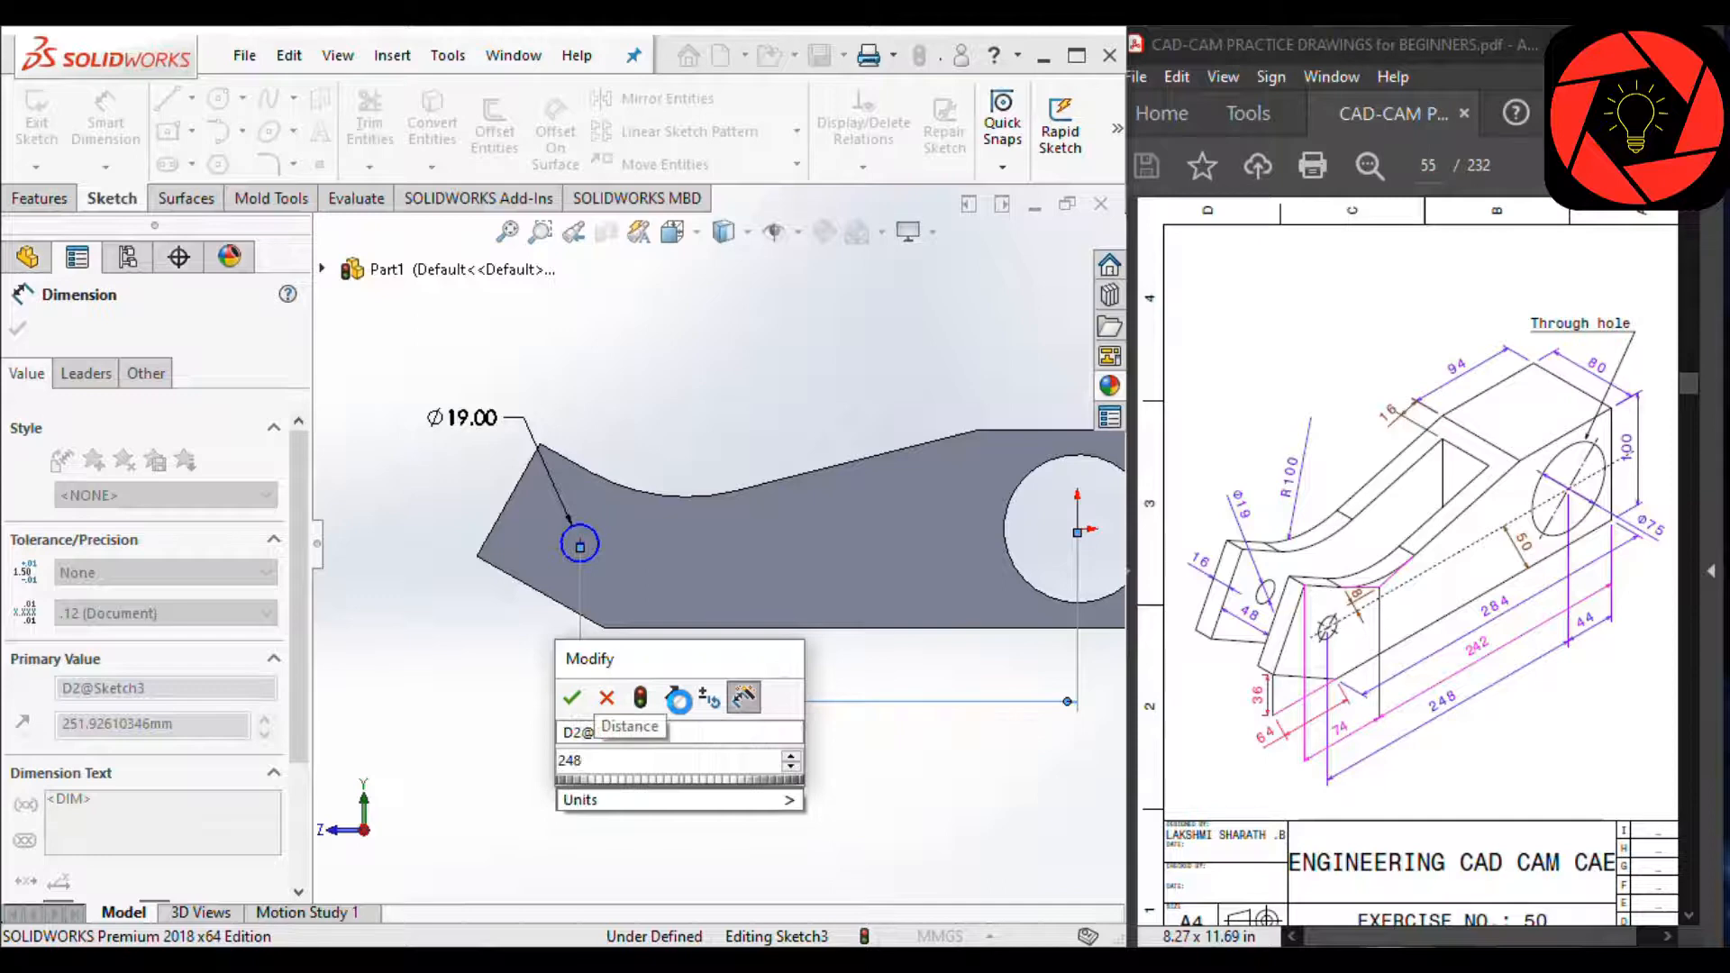
{"action": "key", "text": "Return"}
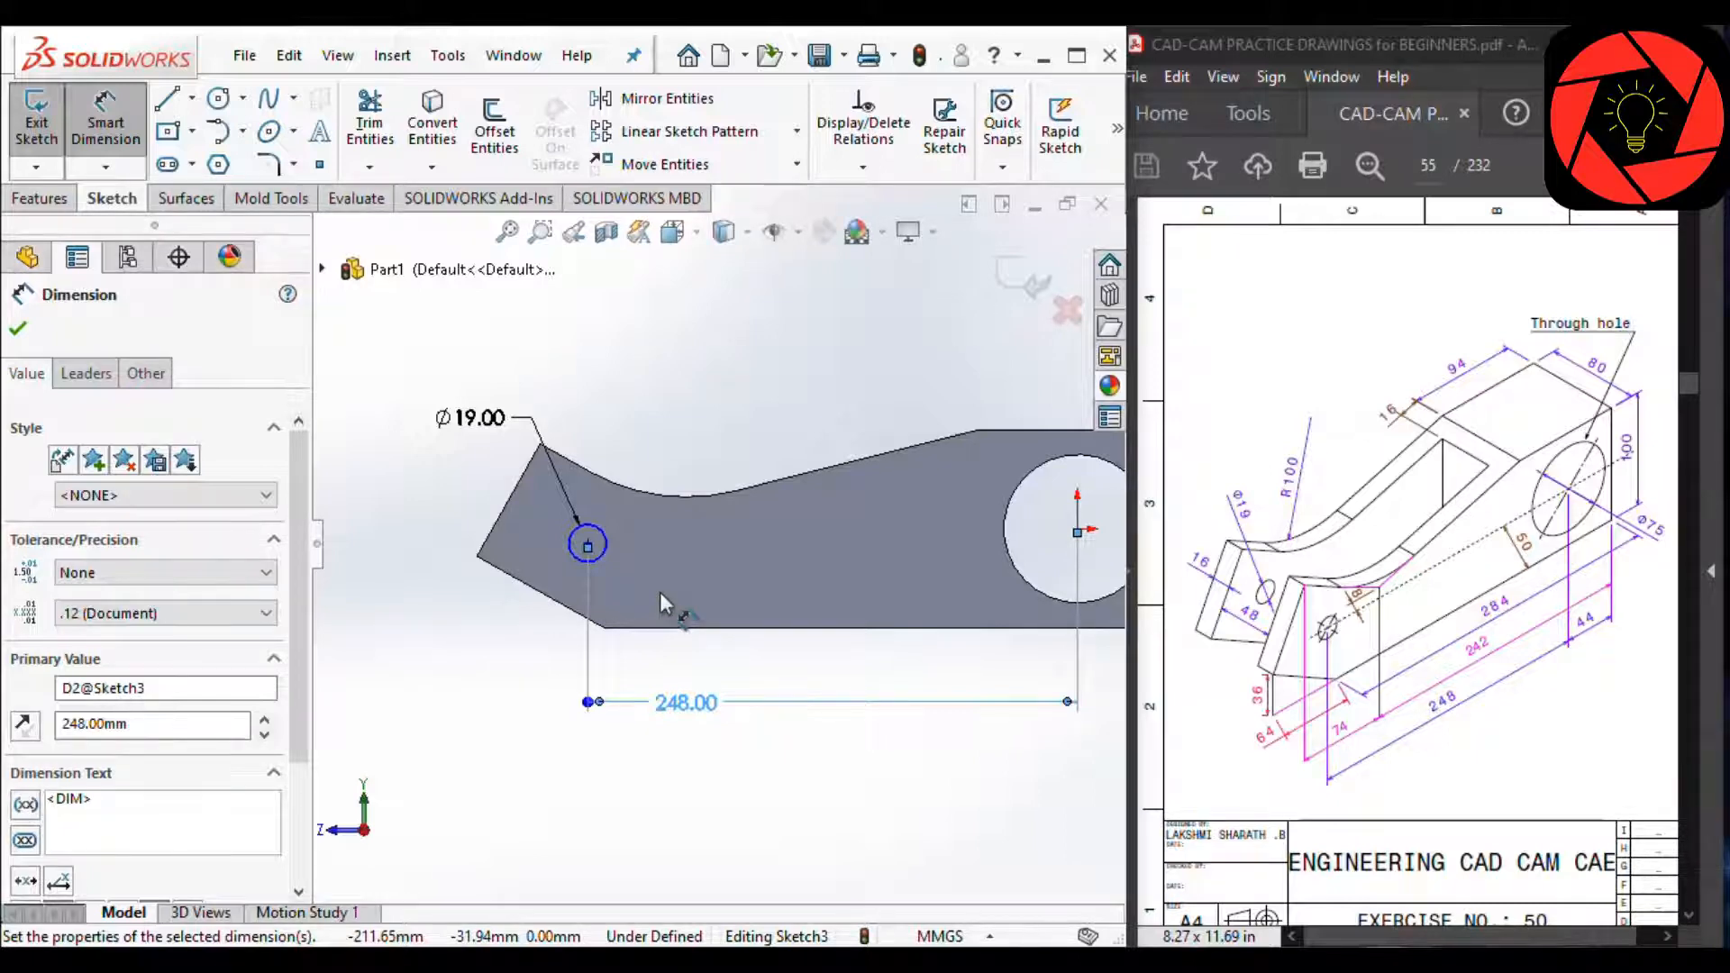
Step: Dimension the vertical distance from the small circle's centre to the body's bottom edge as 50 mm
{"action": "left_click", "coordinate": [795, 628]}
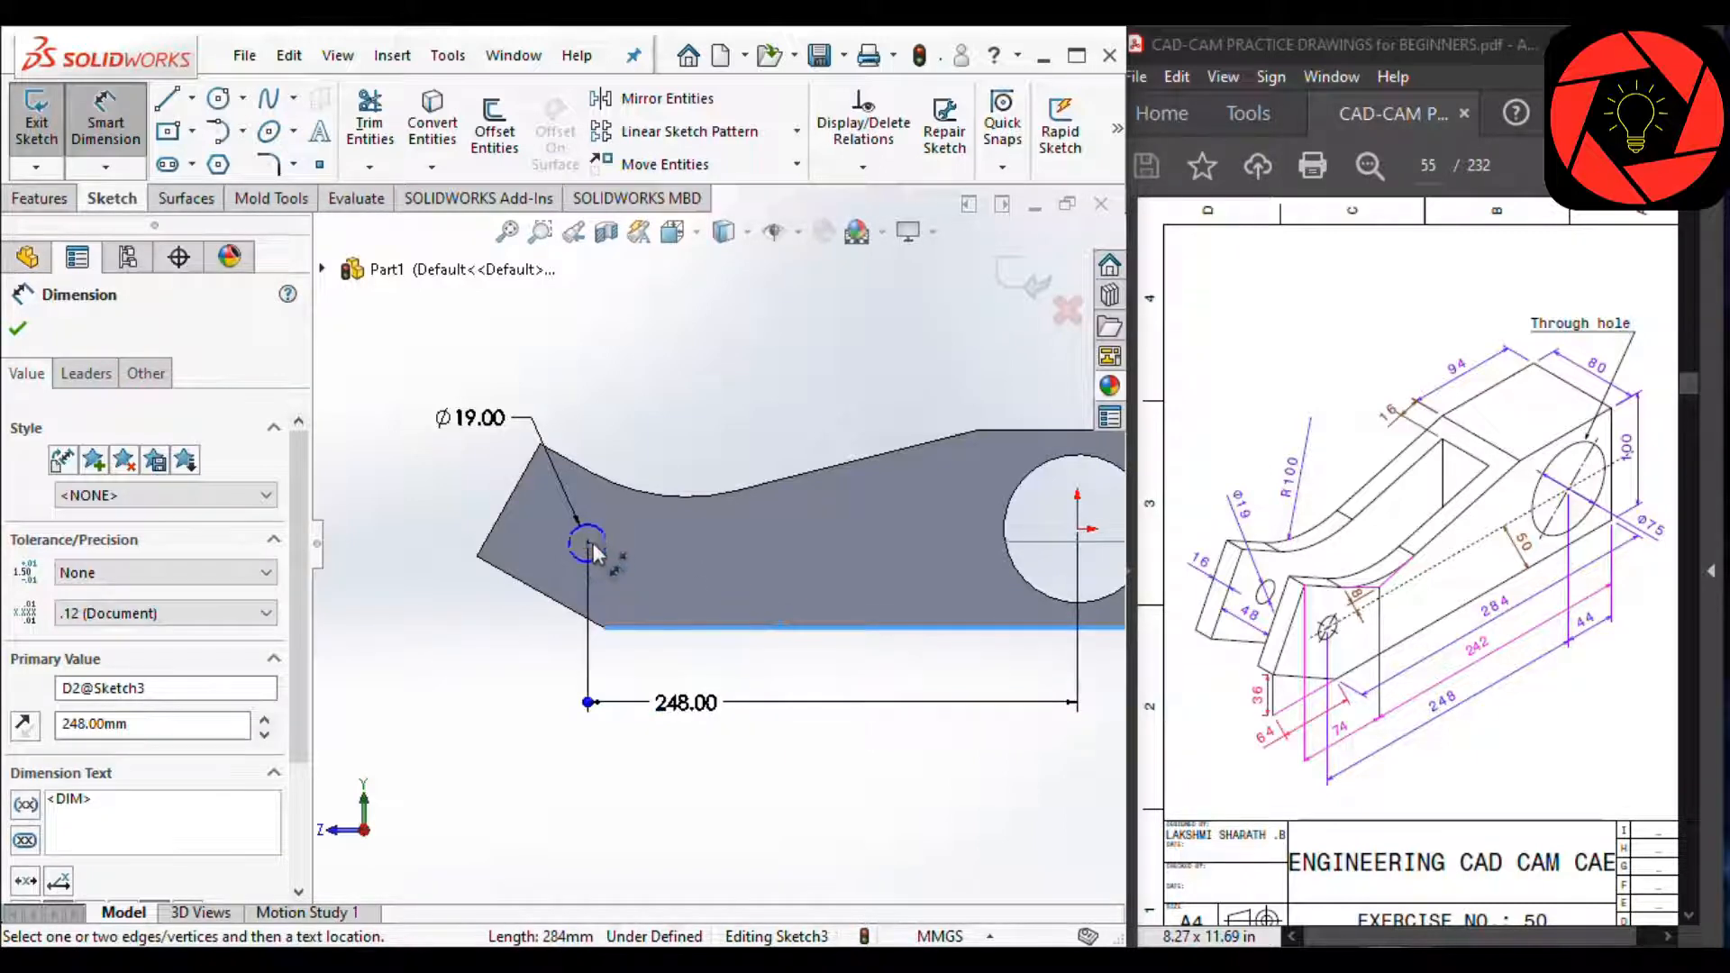
{"action": "left_click", "coordinate": [587, 544]}
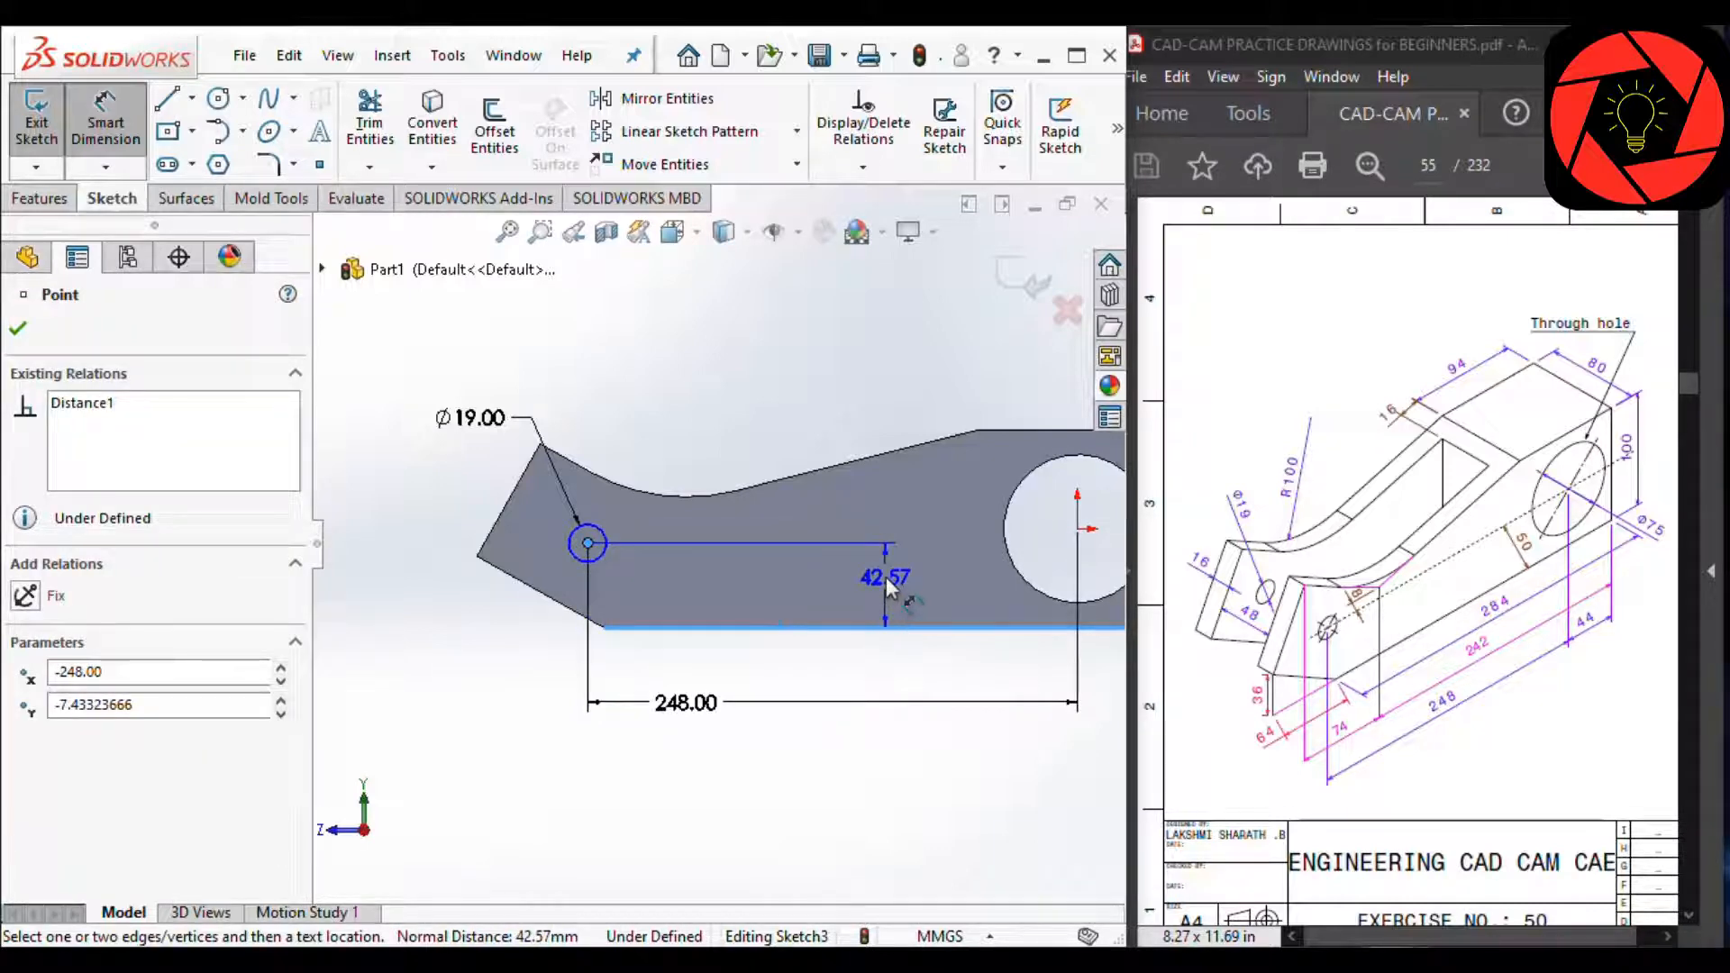
{"action": "left_click", "coordinate": [887, 586]}
{"action": "type", "text": "50"}
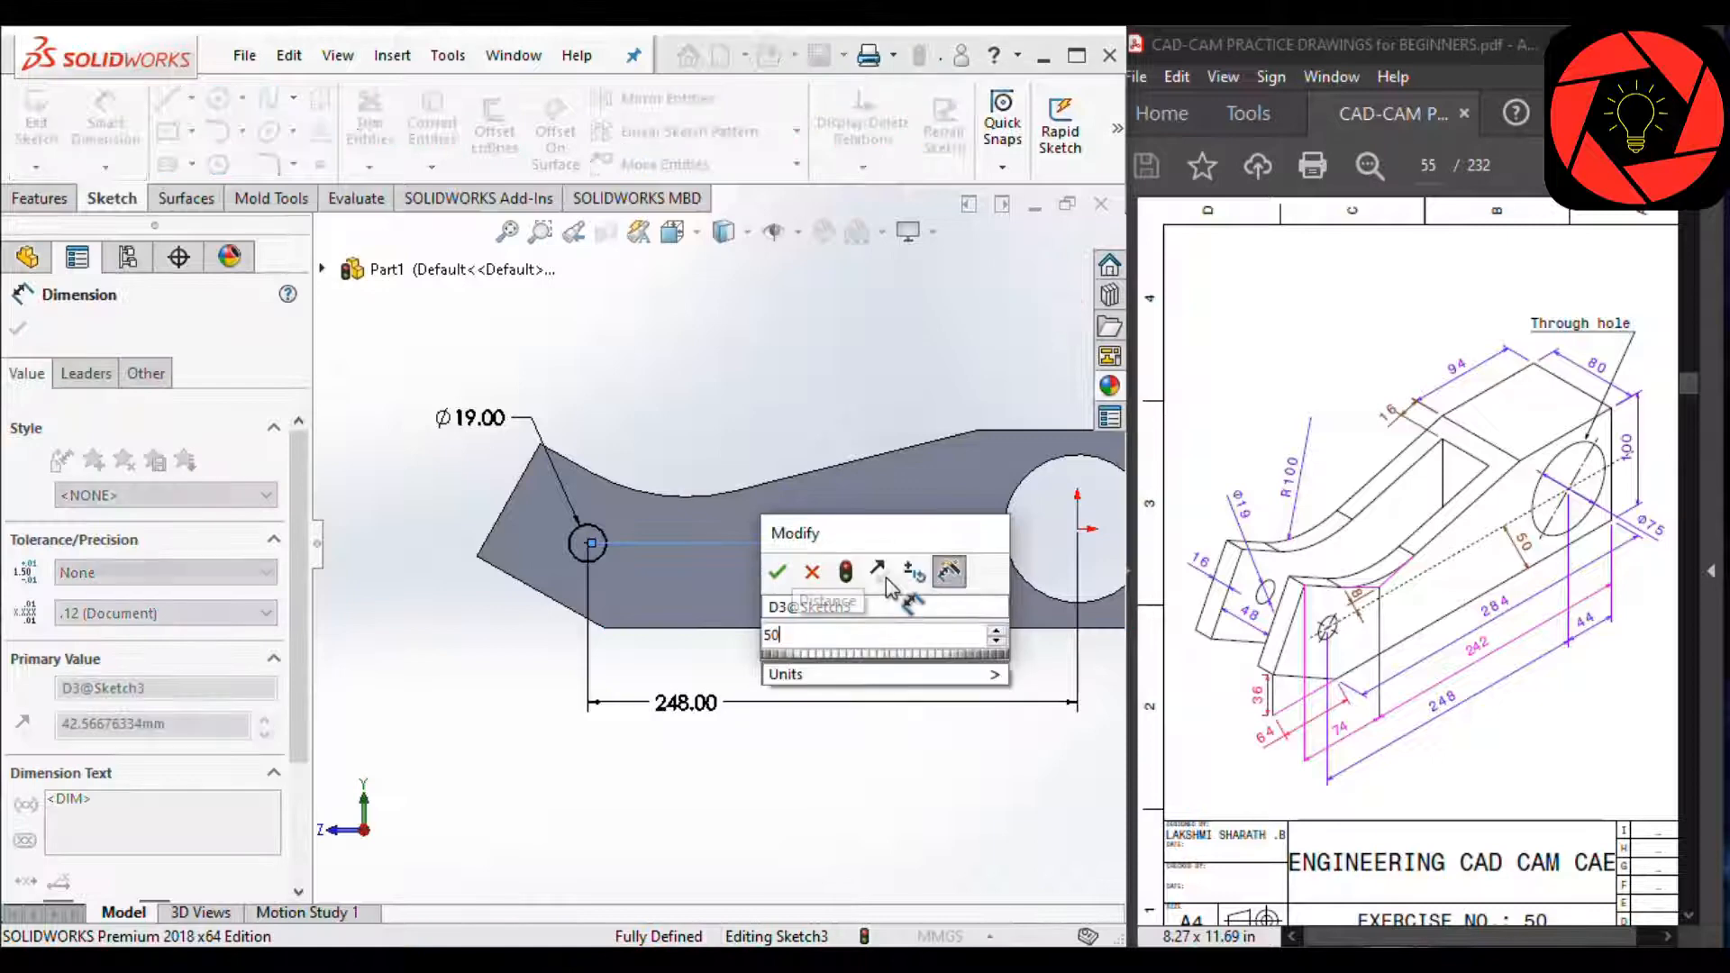
{"action": "key", "text": "Return"}
{"action": "key", "text": "Escape"}
{"action": "scroll", "coordinate": [715, 567], "scroll_direction": "up", "scroll_amount": 3}
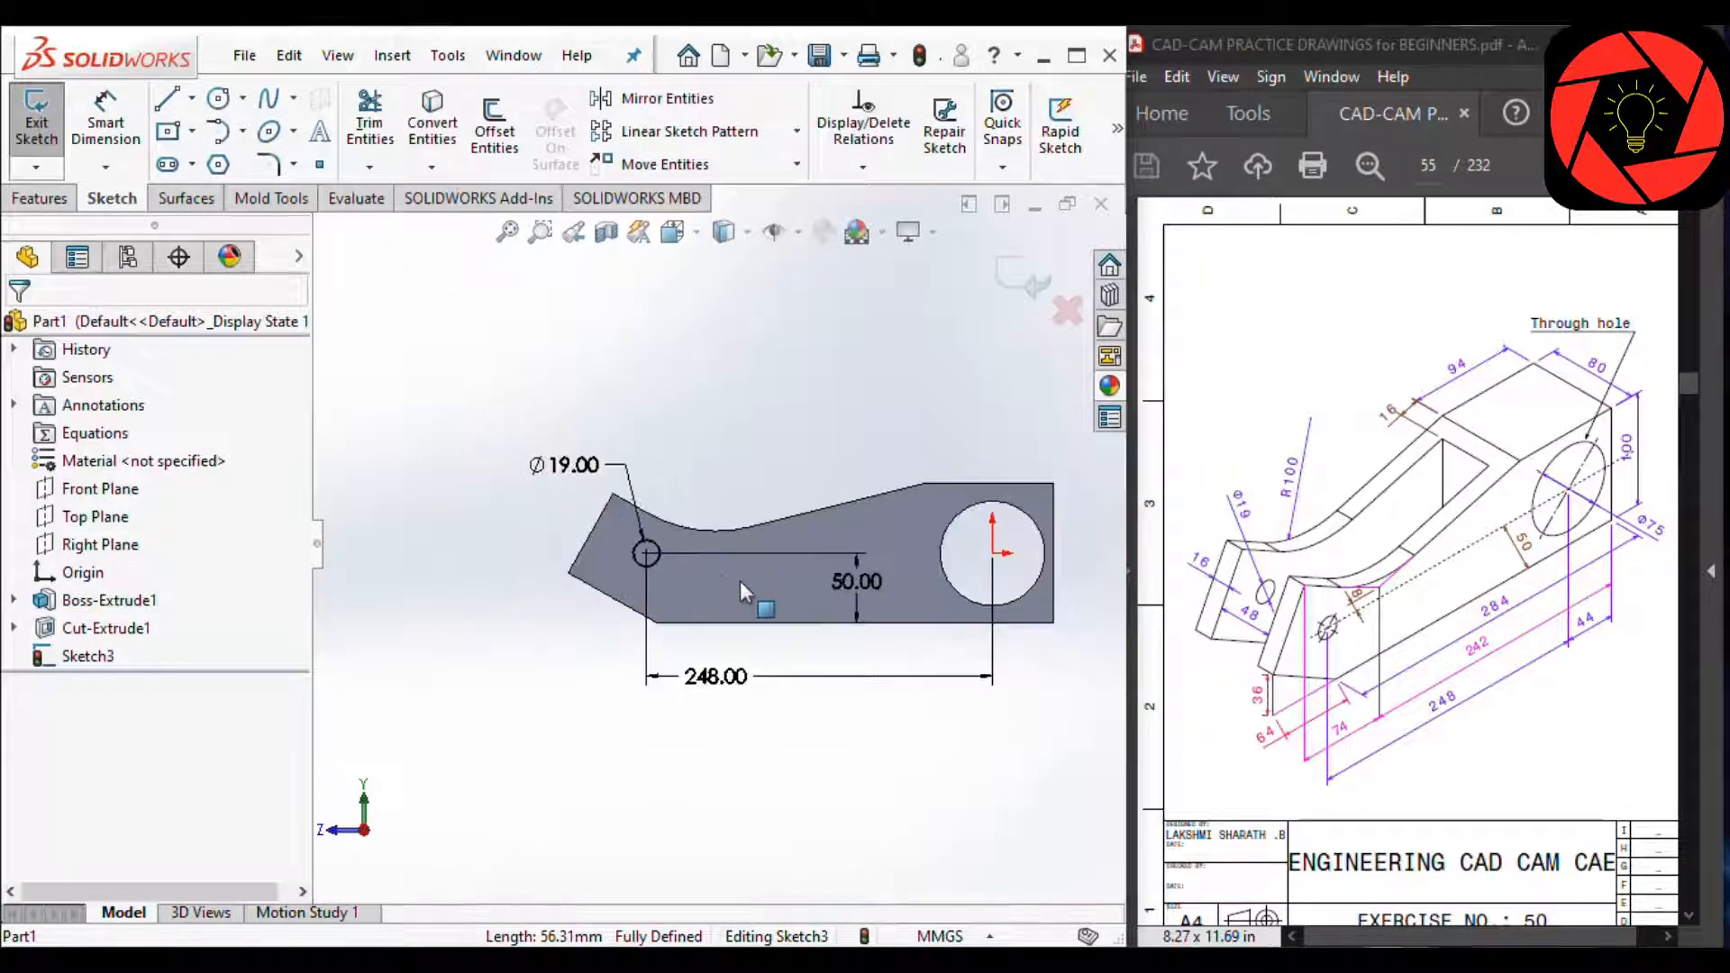
Step: Cut the 19 mm circle through both fork arms with an Extruded Cut set to Through All - Both
{"action": "middle_click_drag", "start_coordinate": [892, 702], "coordinate": [784, 689]}
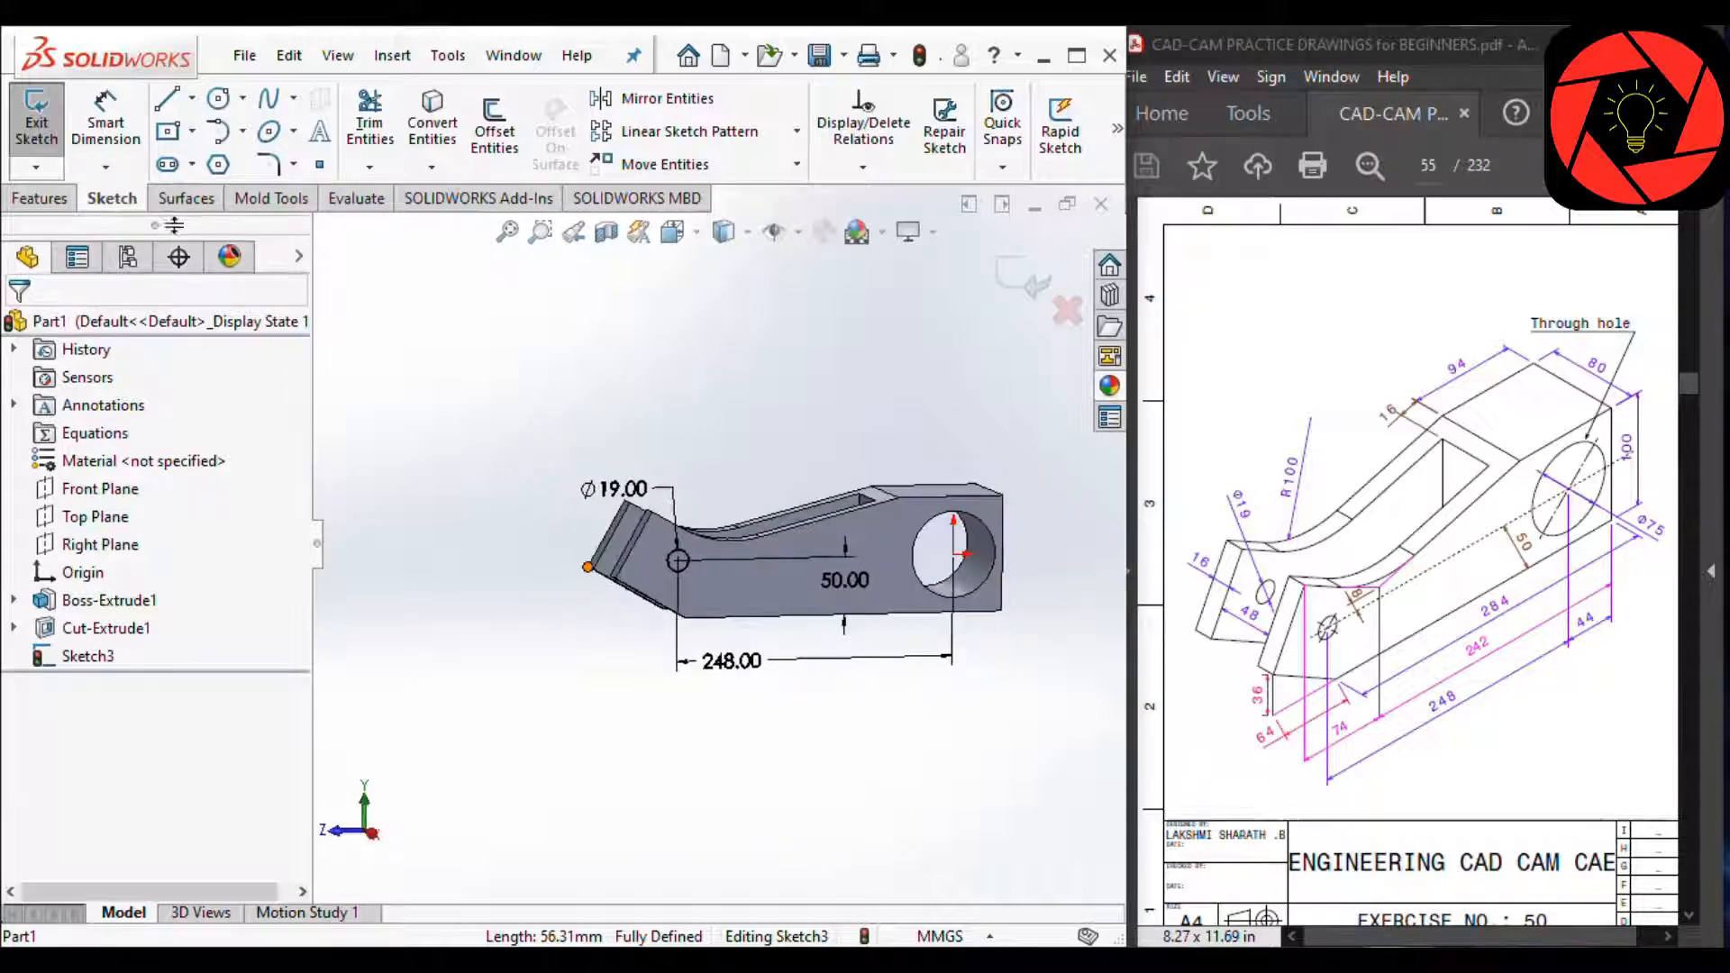
{"action": "left_click", "coordinate": [39, 199]}
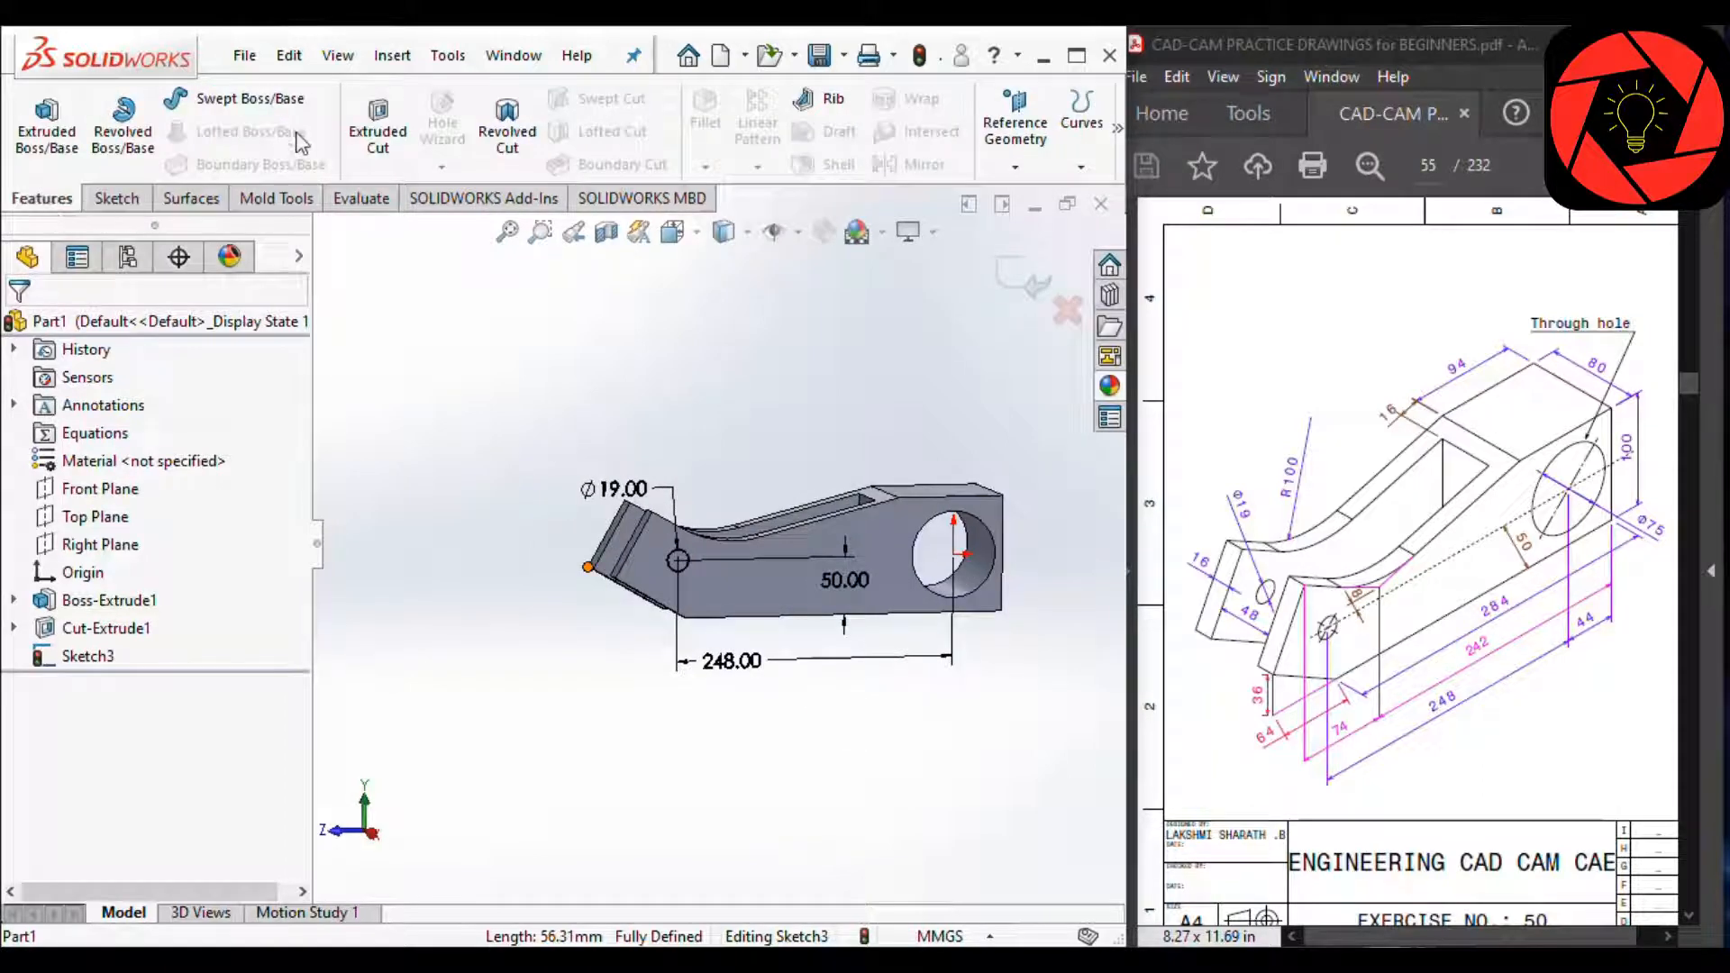
{"action": "left_click", "coordinate": [369, 126]}
{"action": "scroll", "coordinate": [125, 492], "scroll_direction": "down", "scroll_amount": 1}
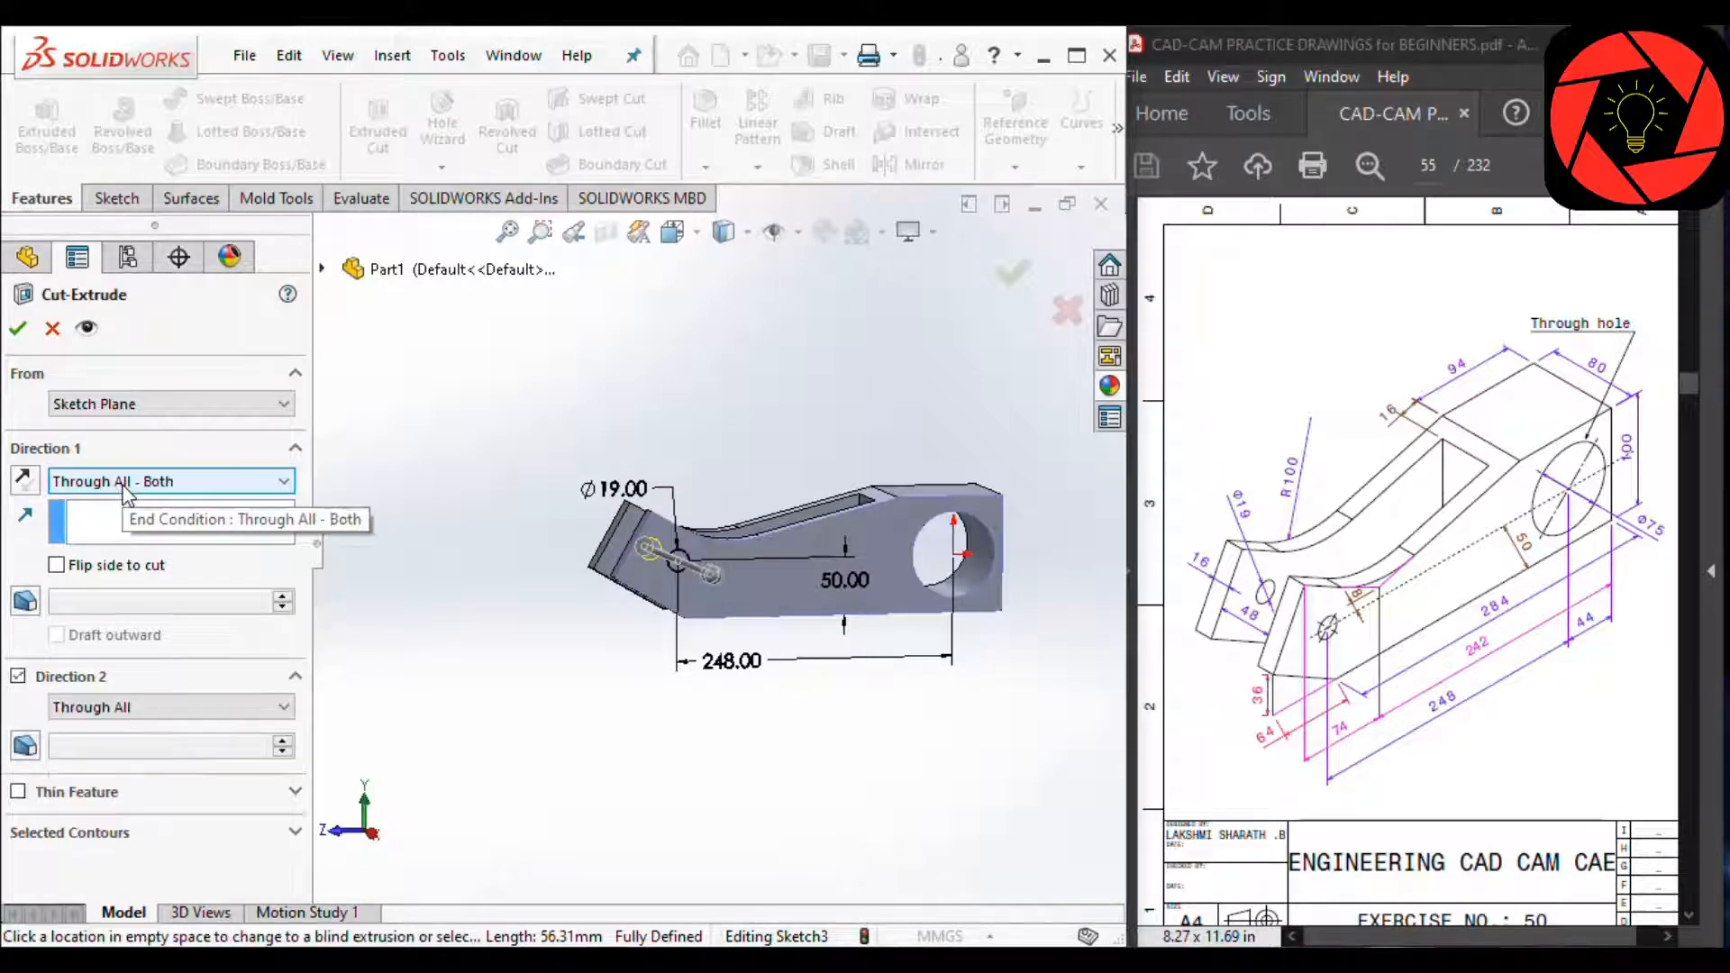
{"action": "key", "text": "Return"}
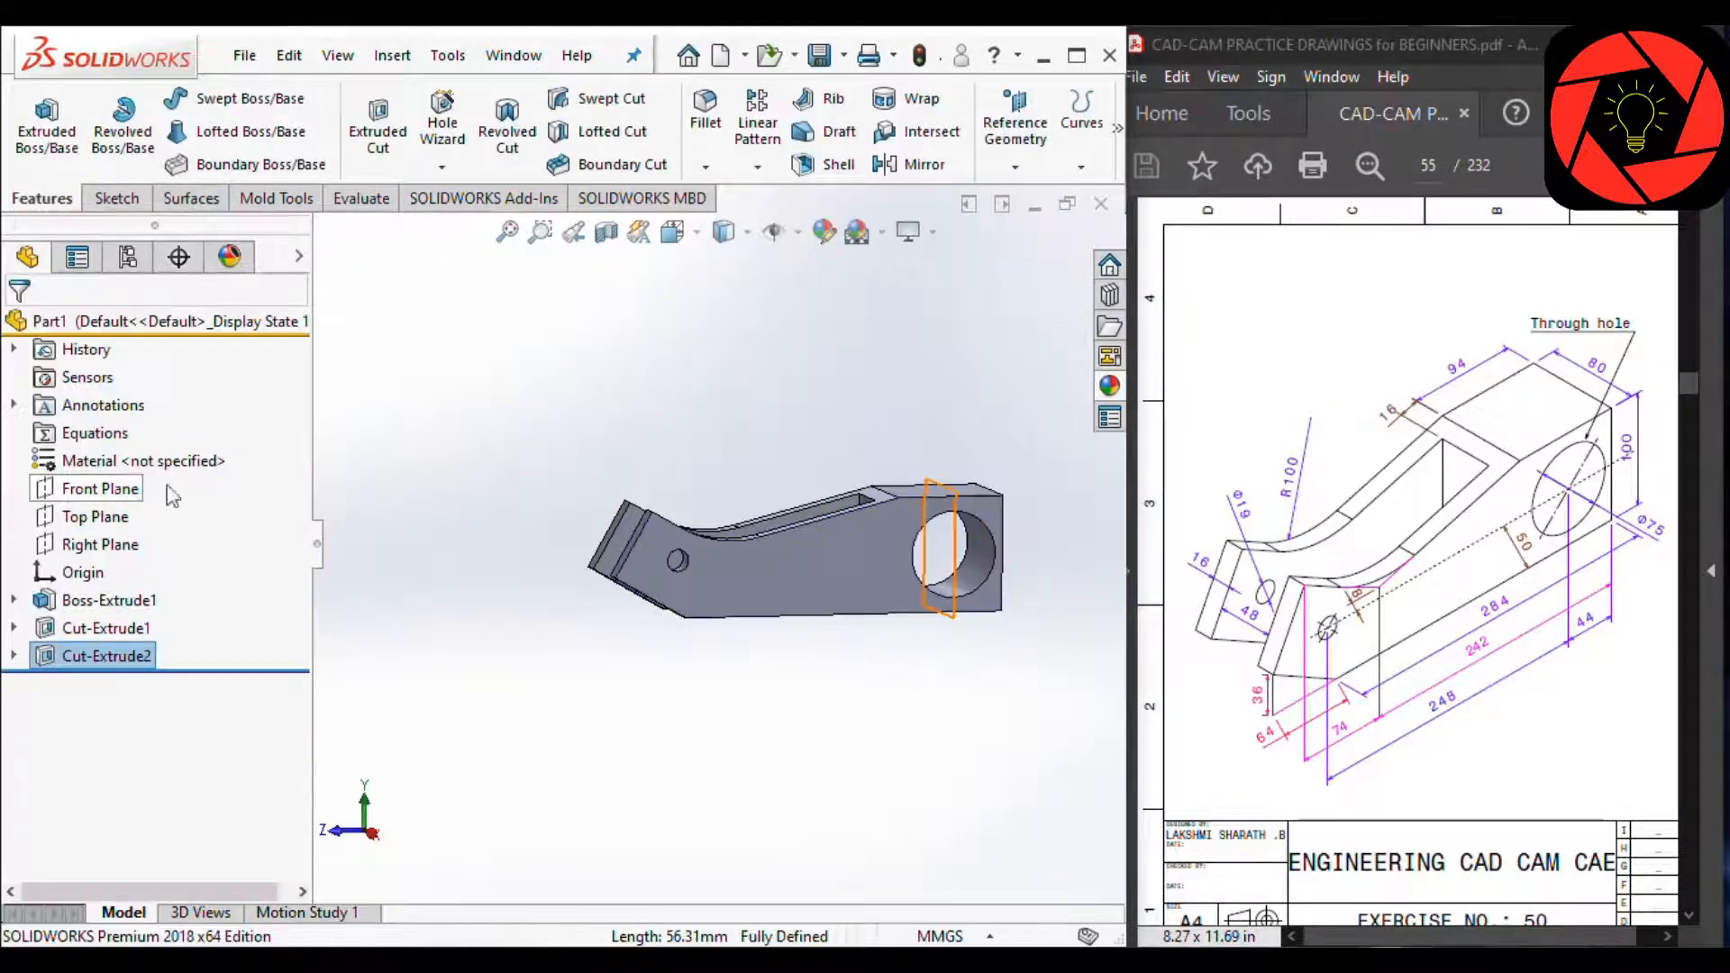
Step: Set the bracket to an isometric view and show its feature dimensions on the model
{"action": "mouse_move", "coordinate": [792, 482]}
{"action": "middle_mouse_down"}
{"action": "mouse_move", "coordinate": [784, 348]}
{"action": "mouse_move", "coordinate": [781, 497]}
{"action": "mouse_move", "coordinate": [822, 470]}
{"action": "middle_mouse_up"}
{"action": "left_click", "coordinate": [689, 238]}
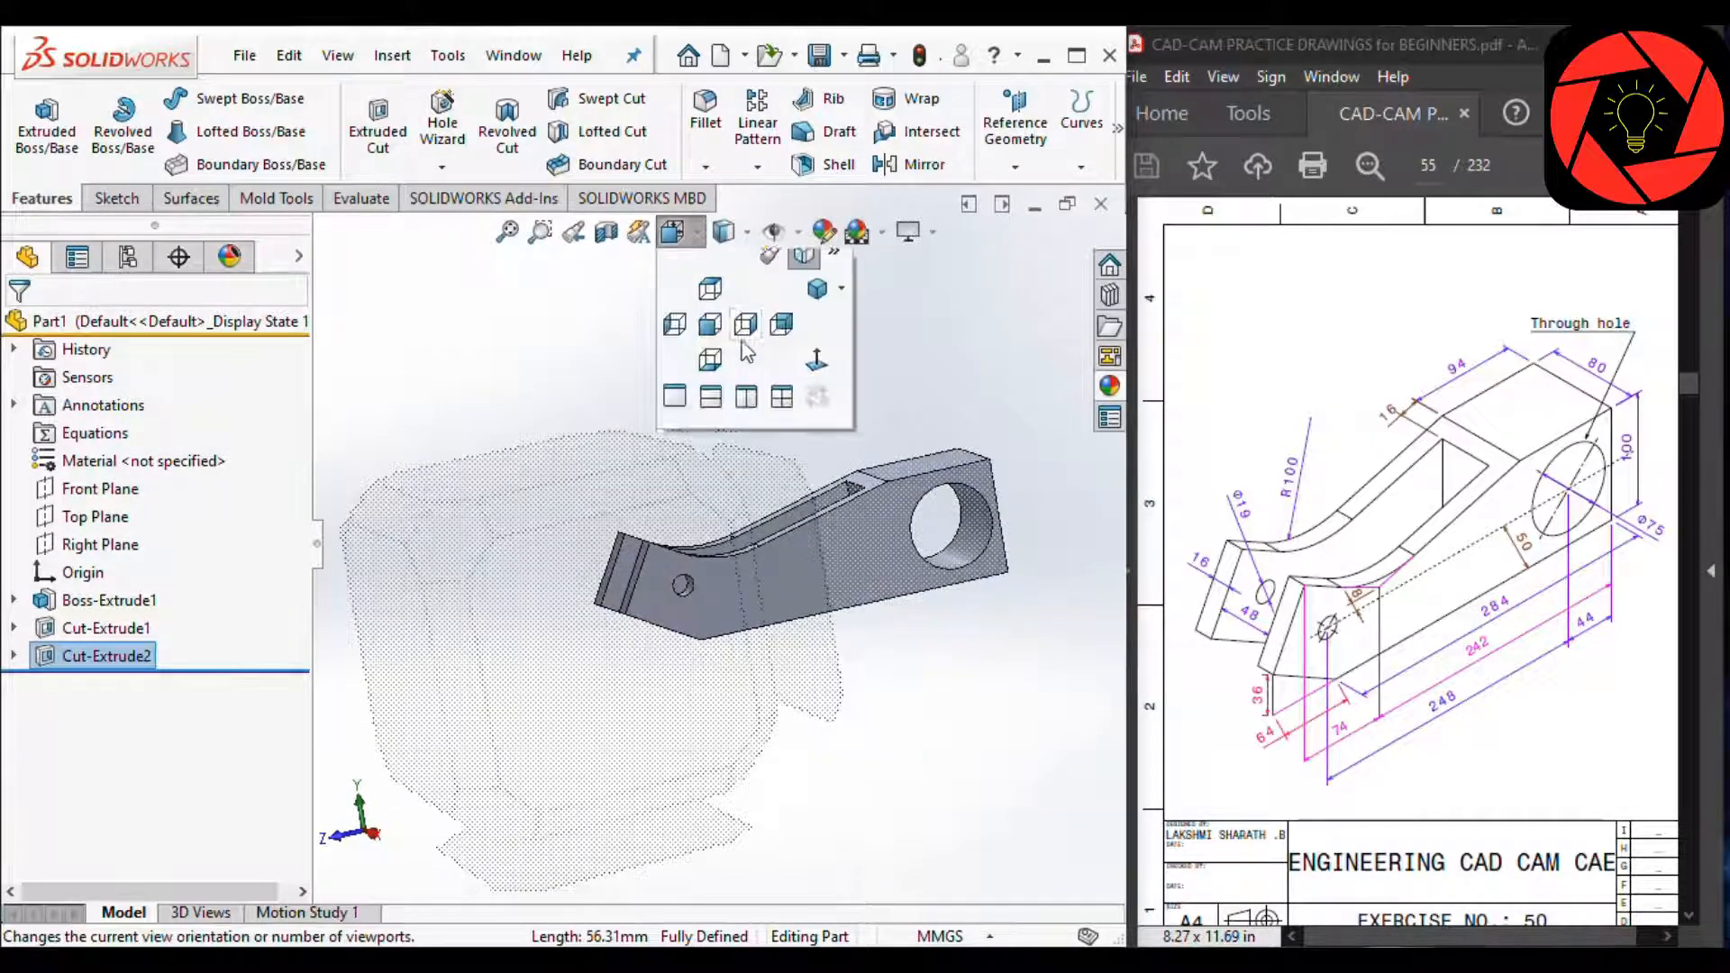
{"action": "left_click", "coordinate": [820, 297]}
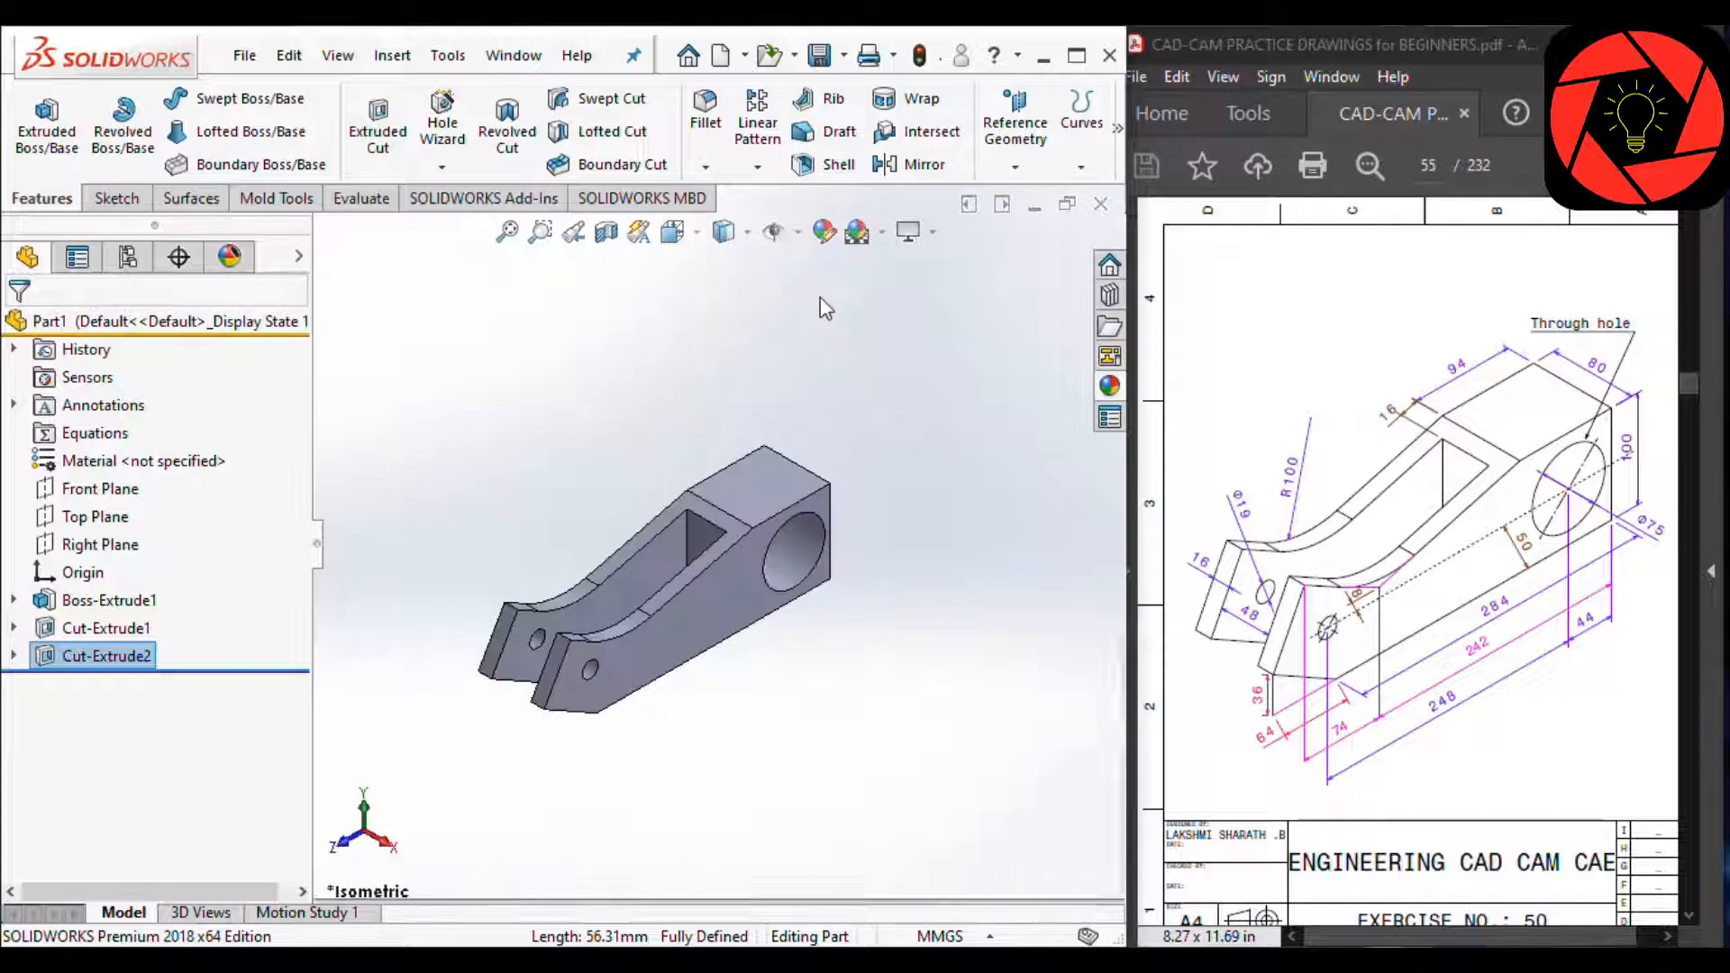
{"action": "right_click", "coordinate": [106, 406]}
{"action": "left_click", "coordinate": [226, 487]}
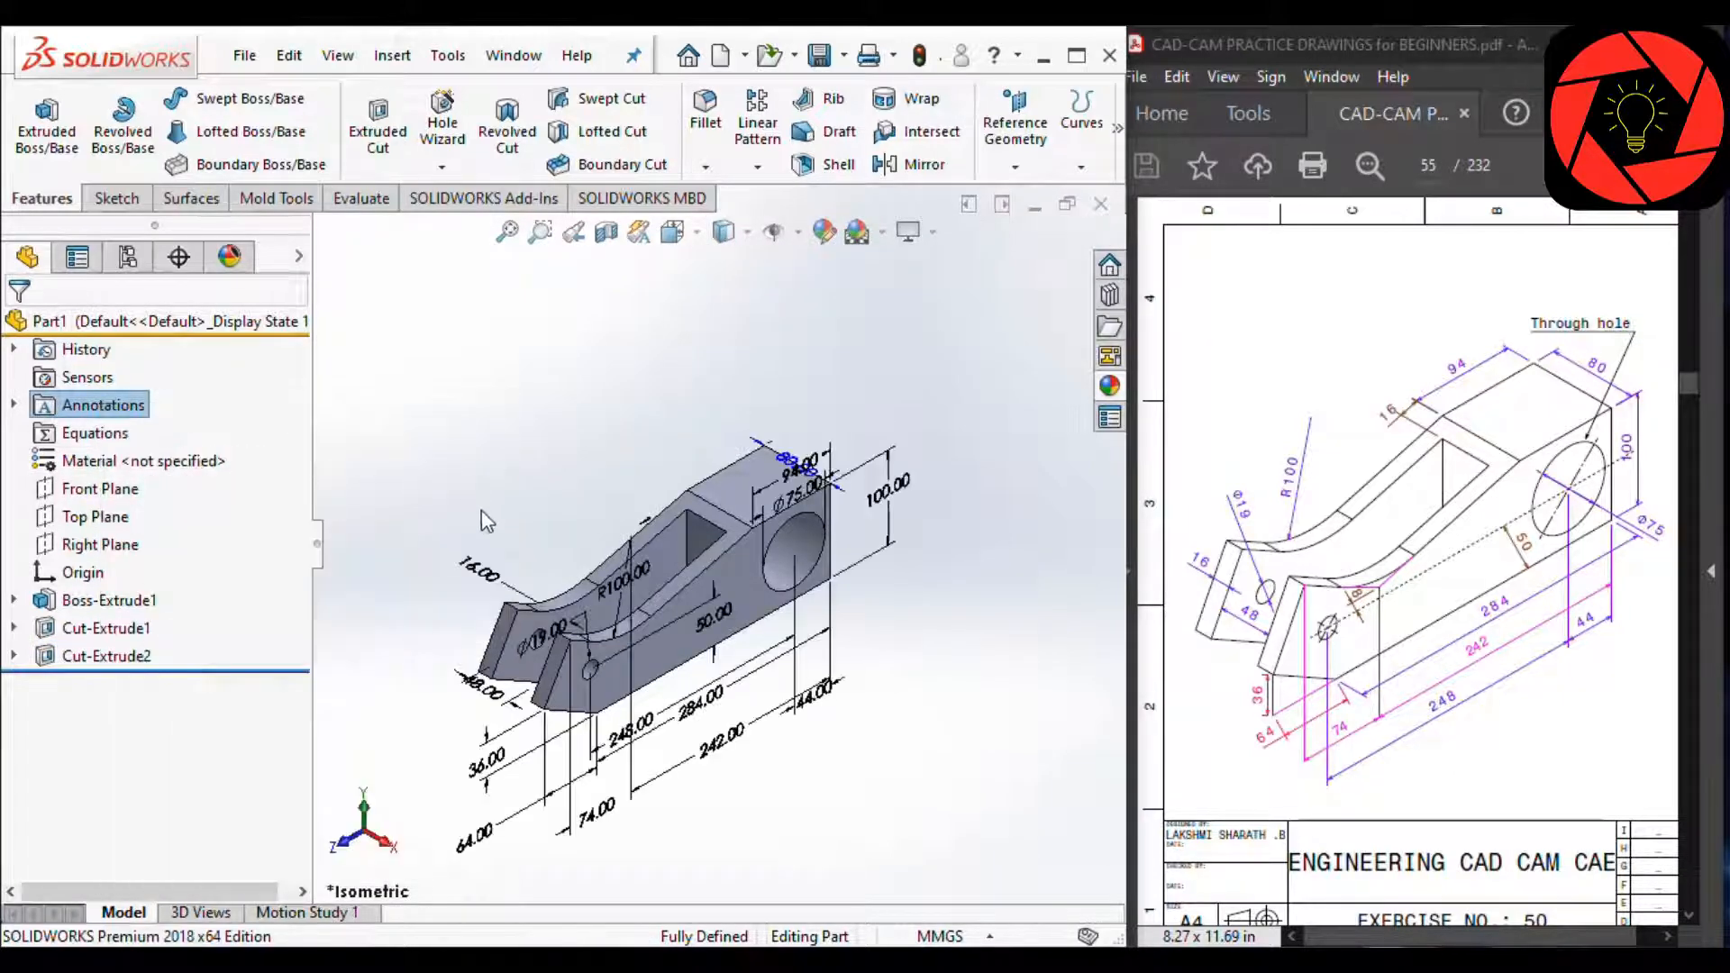
Step: Reposition the 248 mm hole-spacing dimension below the 242 mm dimension, clear of the bracket body
{"action": "scroll", "coordinate": [482, 512], "scroll_direction": "down", "scroll_amount": 1}
{"action": "scroll", "coordinate": [820, 815], "scroll_direction": "down", "scroll_amount": 2}
{"action": "scroll", "coordinate": [671, 748], "scroll_direction": "up", "scroll_amount": 2}
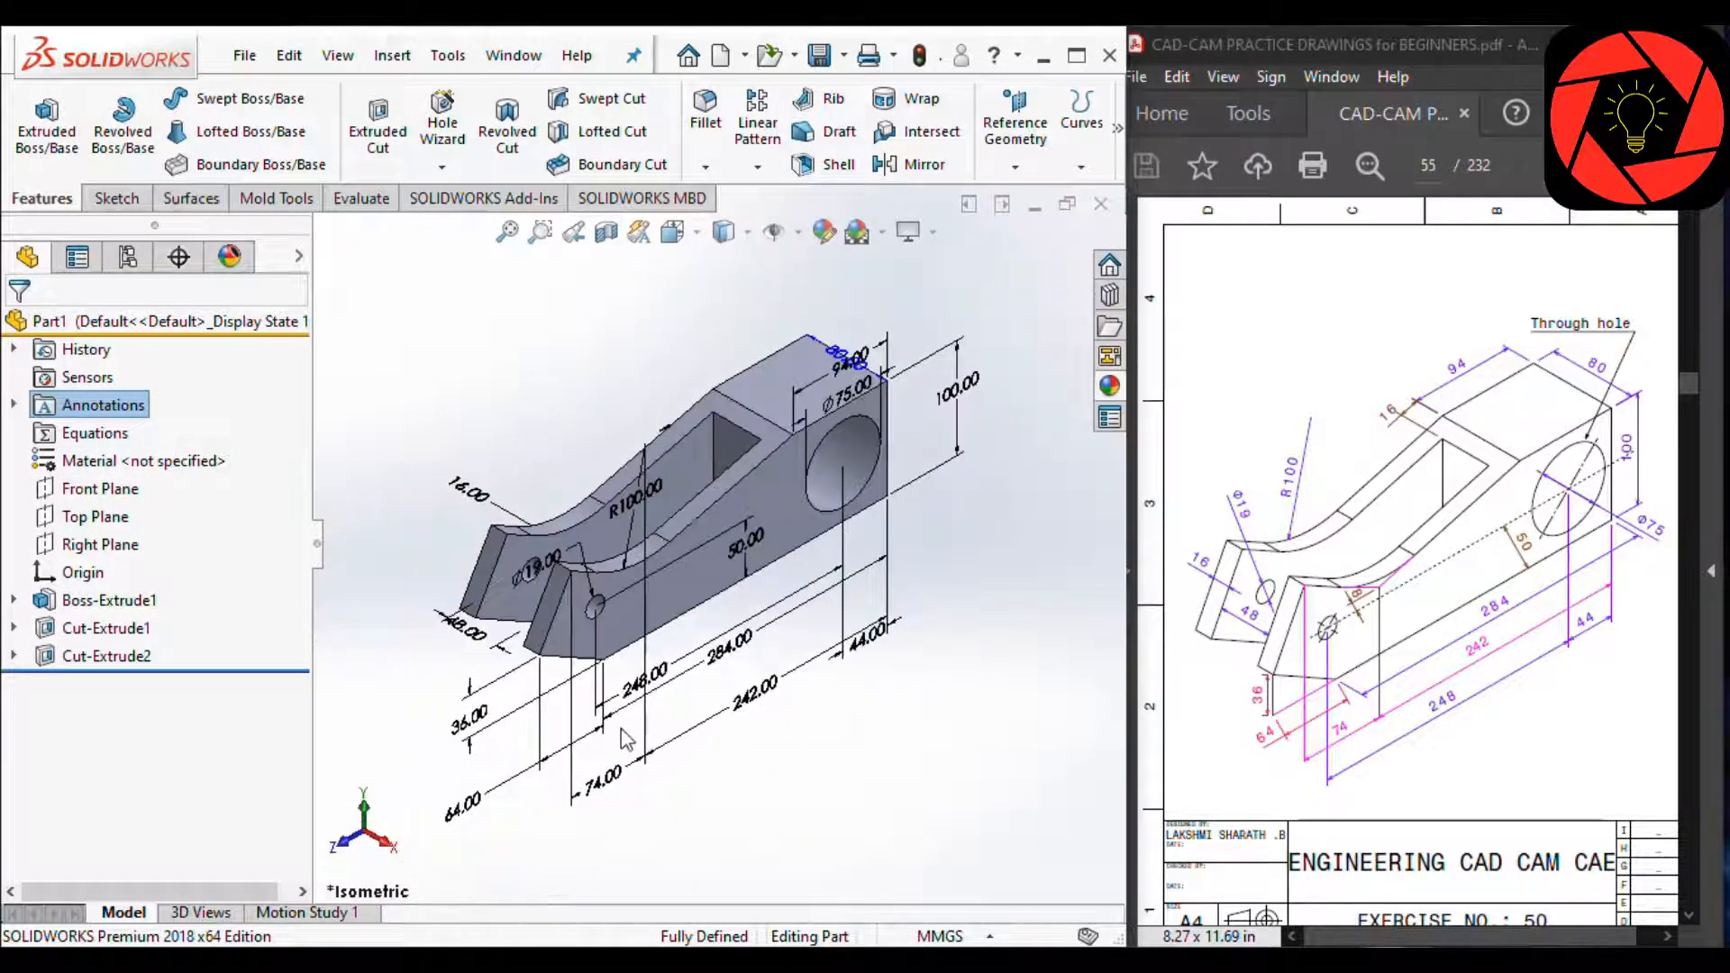
{"action": "left_click_drag", "start_coordinate": [623, 516], "coordinate": [567, 448]}
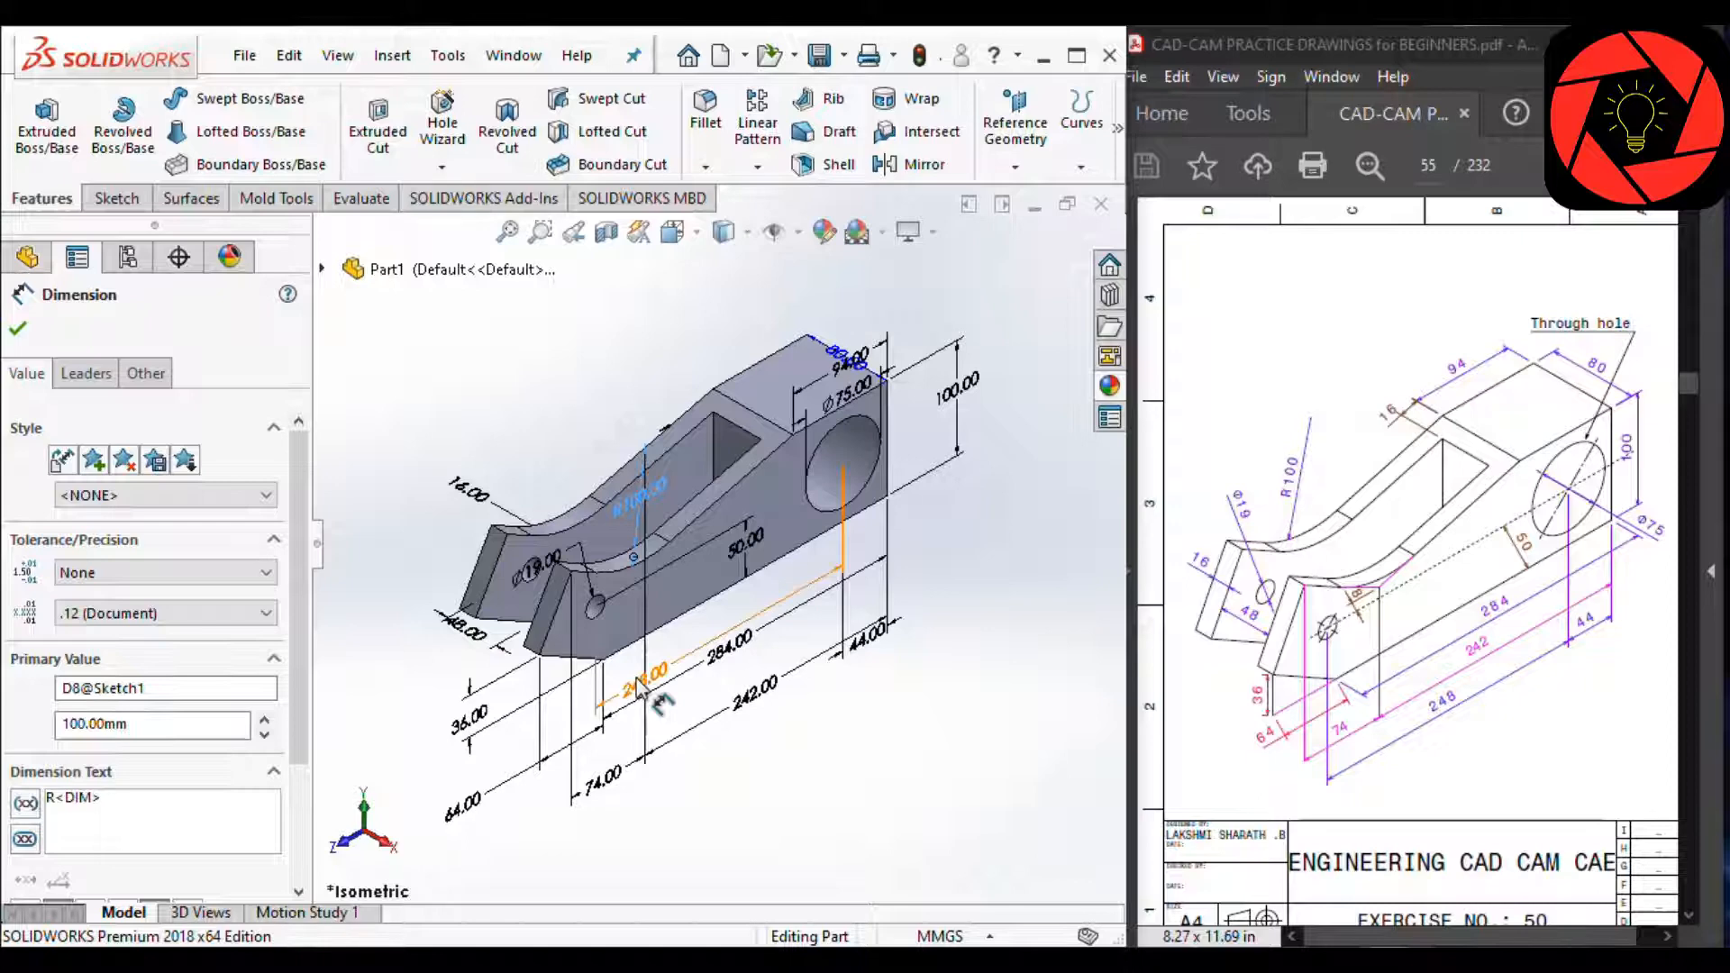
{"action": "left_click_drag", "start_coordinate": [641, 689], "coordinate": [723, 773]}
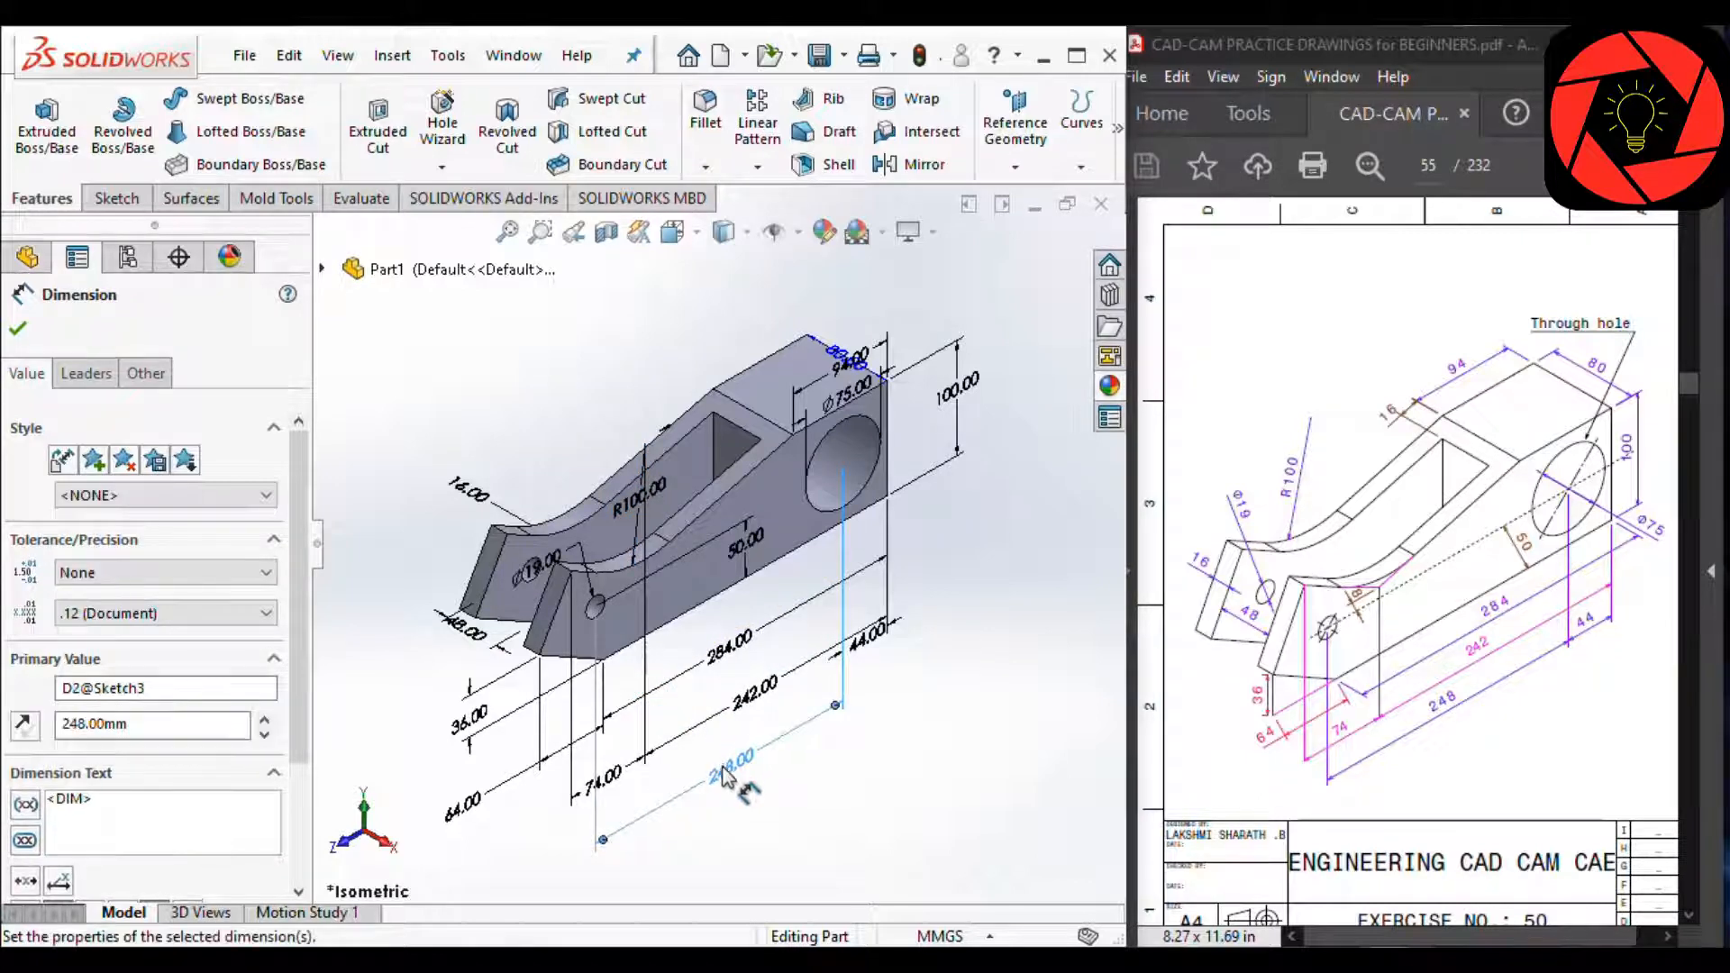
{"action": "left_click", "coordinate": [868, 799]}
Step: Move the 80 mm width dimension outward, clear of the block's upper end edge and the 94 mm dimension
{"action": "left_click", "coordinate": [849, 358]}
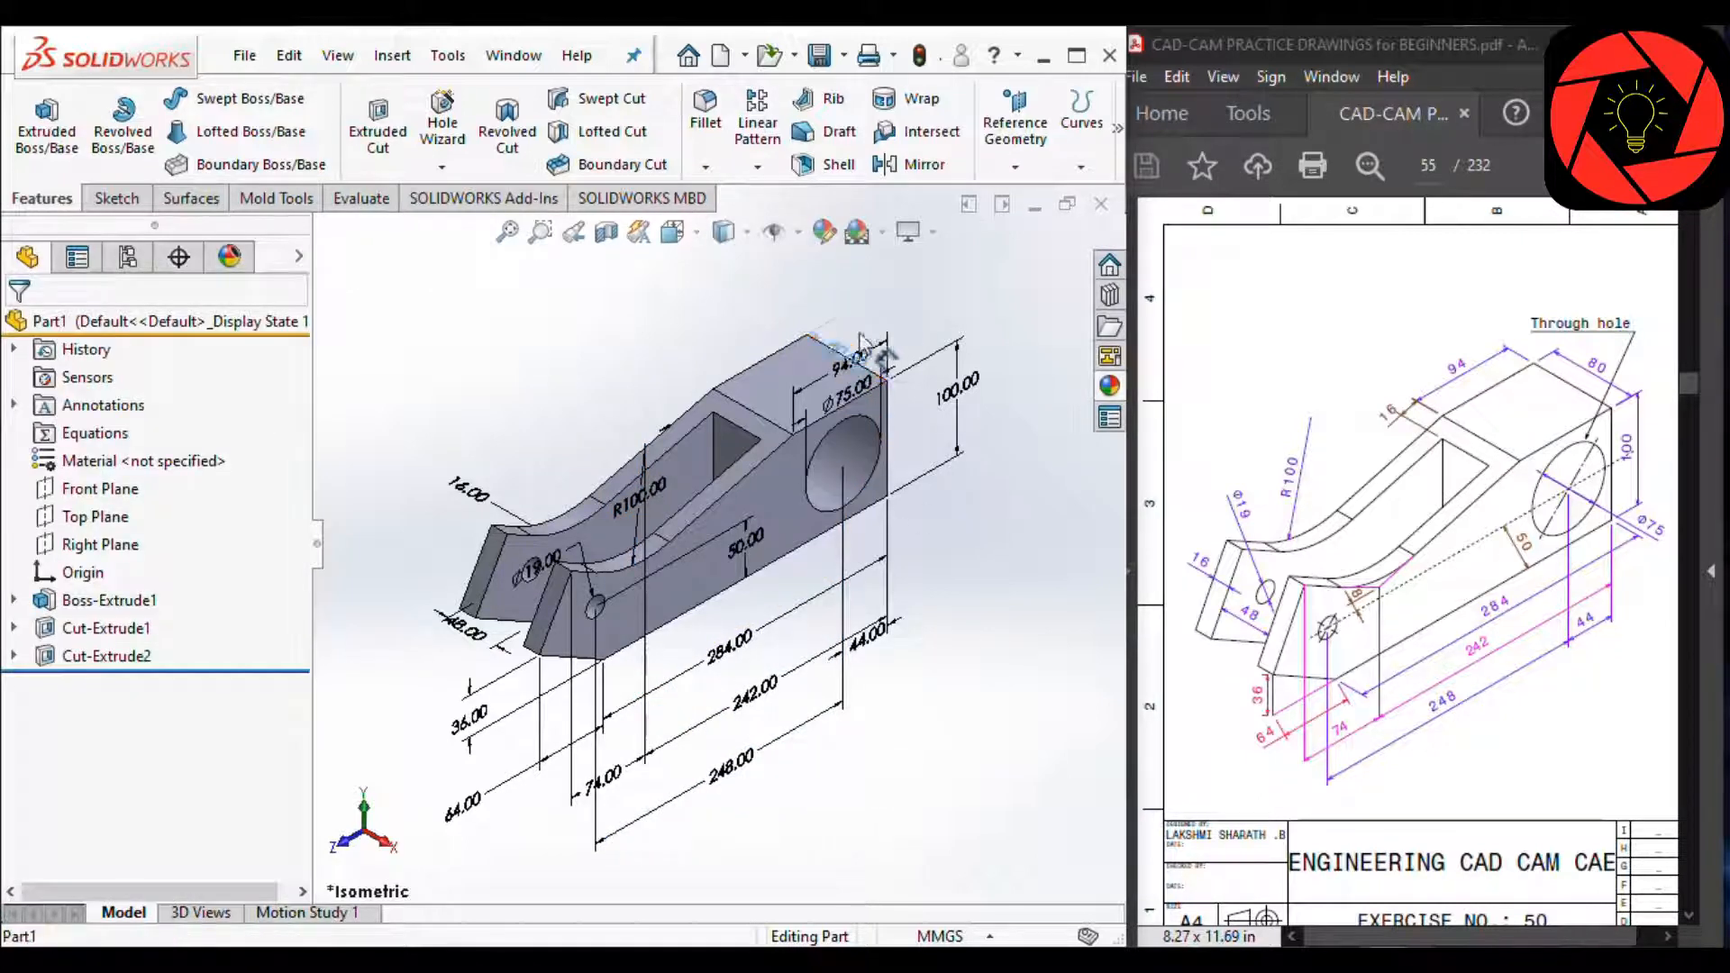
{"action": "left_click", "coordinate": [891, 321]}
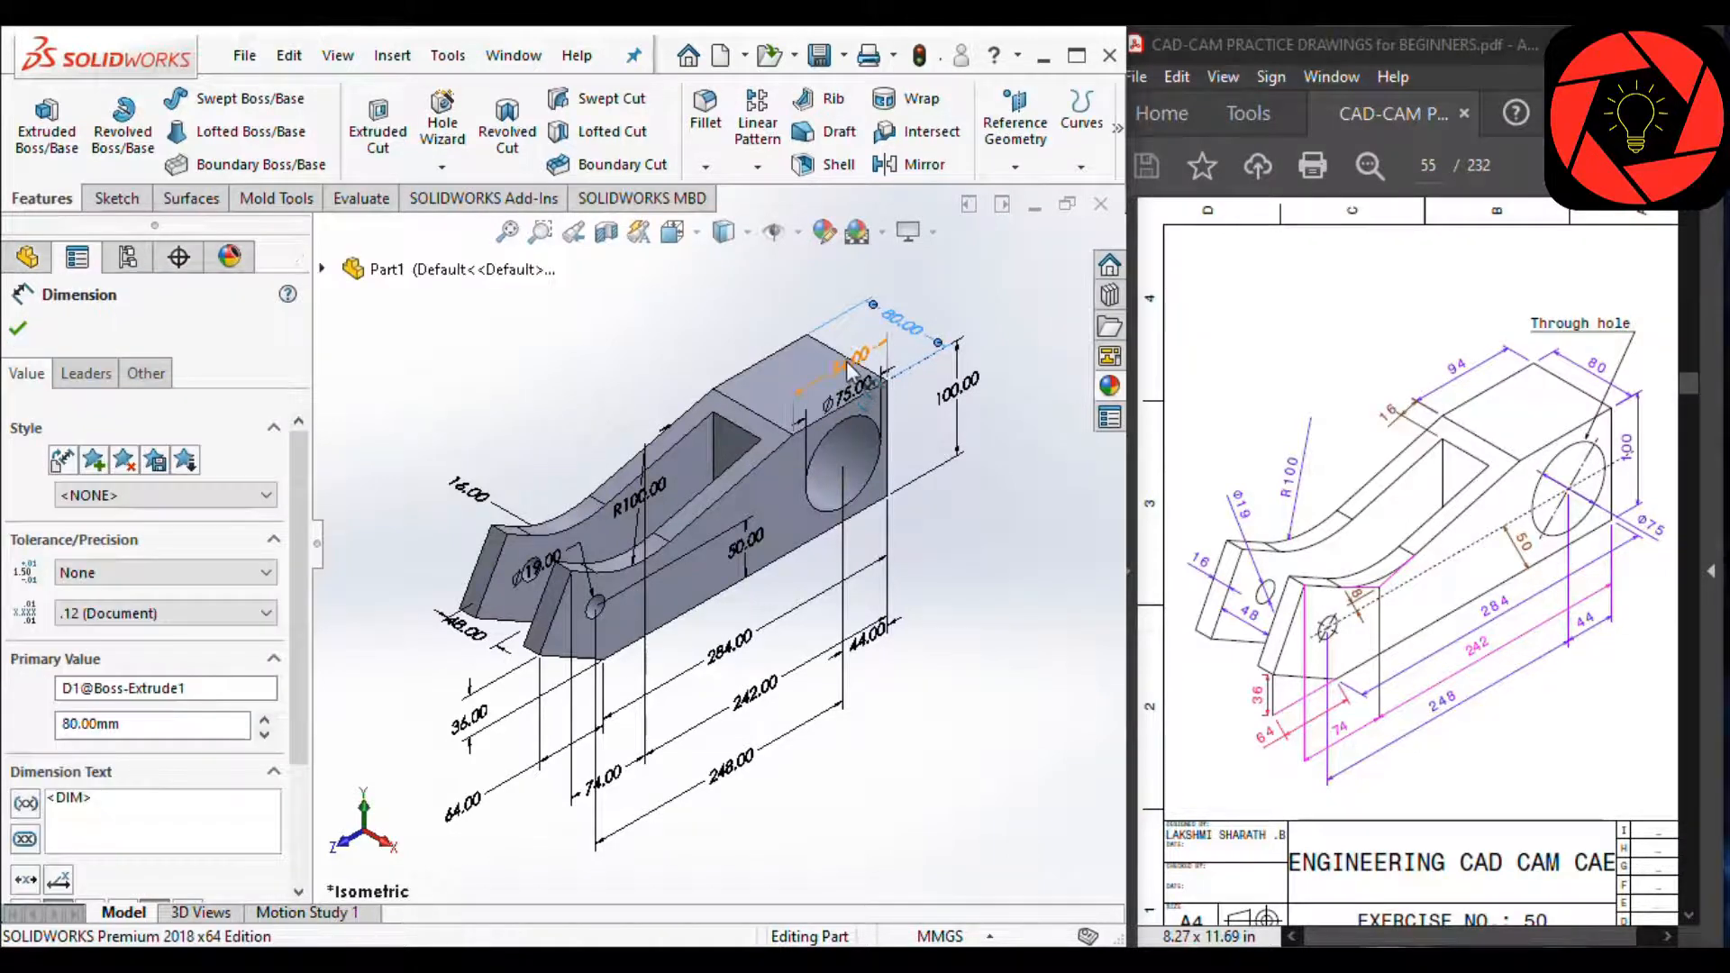
{"action": "left_click", "coordinate": [855, 397]}
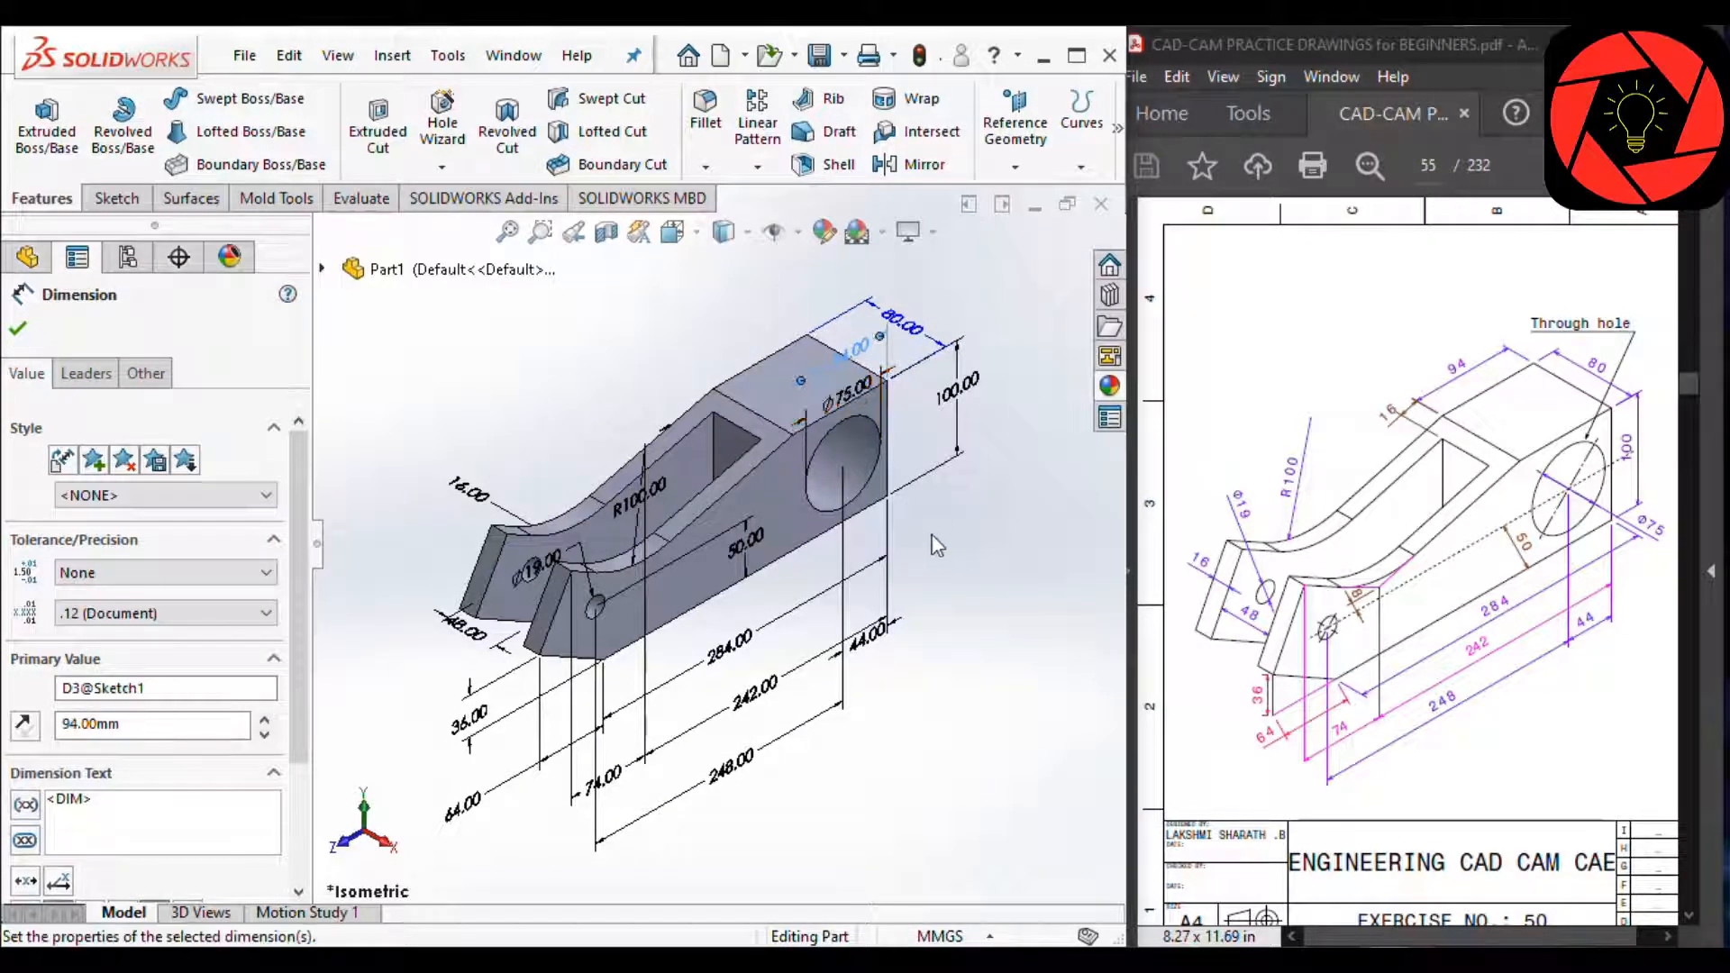
Step: Move the 19 mm hole diameter dimension outside the fork arms and adjust the 36 mm dimension's placement beside the fork end
{"action": "left_click", "coordinate": [469, 640]}
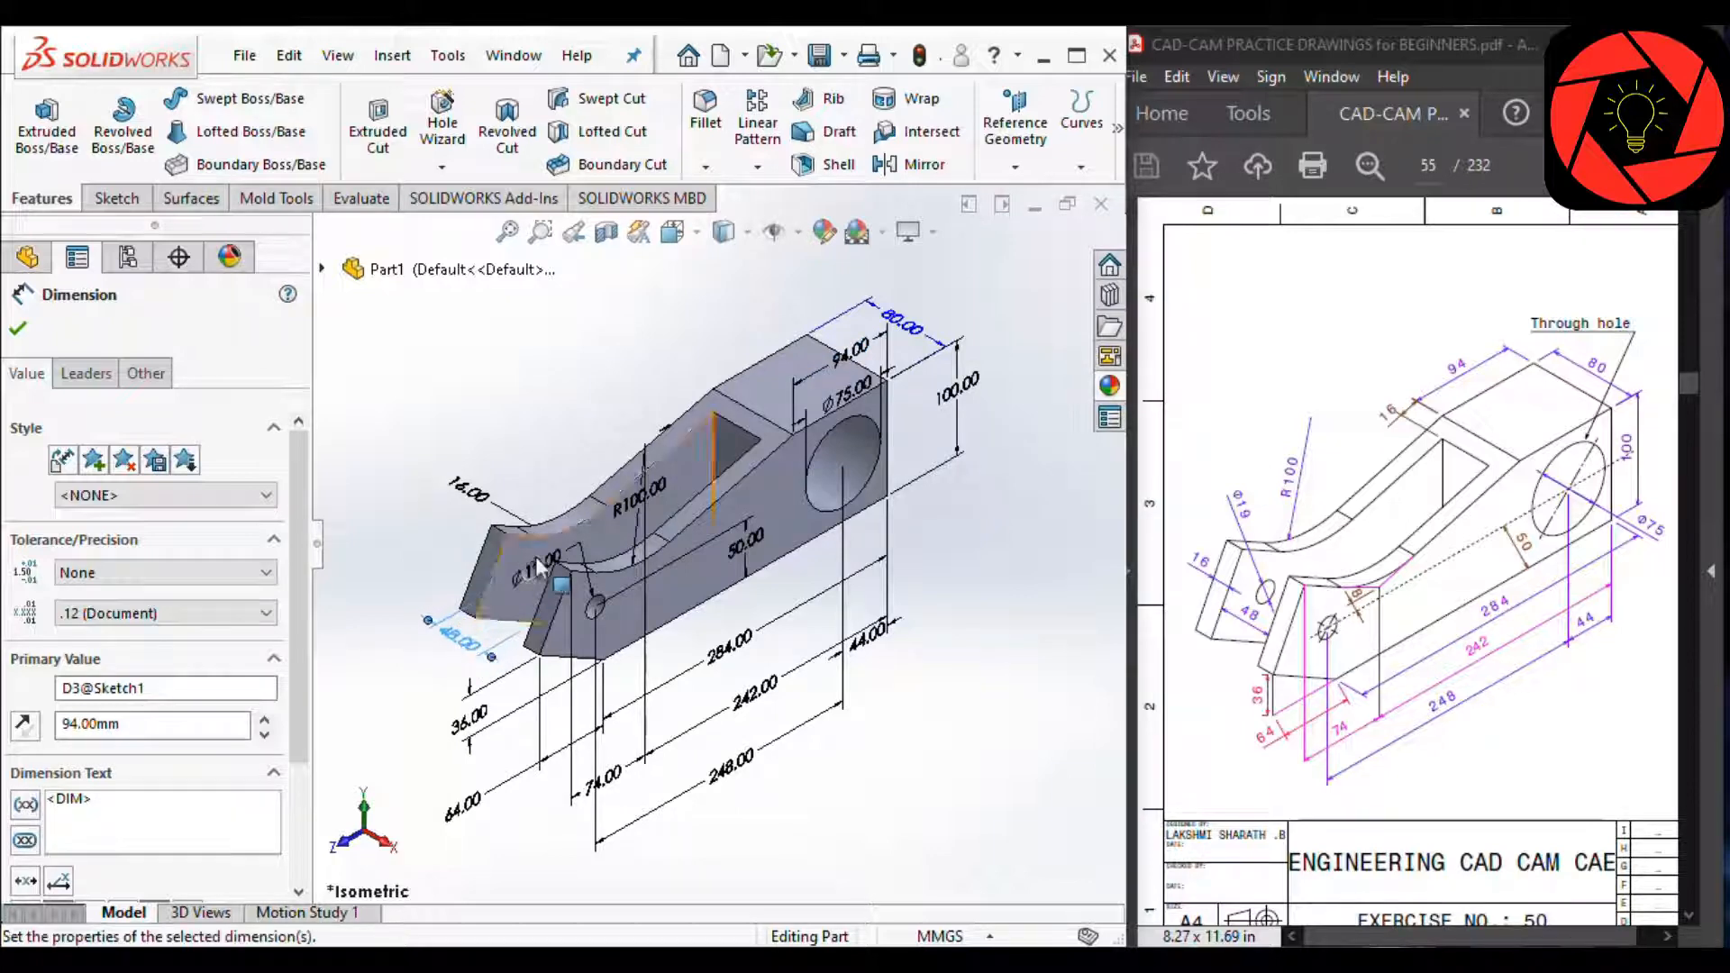
{"action": "mouse_move", "coordinate": [541, 570]}
{"action": "left_mouse_down"}
{"action": "mouse_move", "coordinate": [410, 491]}
{"action": "mouse_move", "coordinate": [369, 549]}
{"action": "mouse_move", "coordinate": [389, 546]}
{"action": "left_mouse_up"}
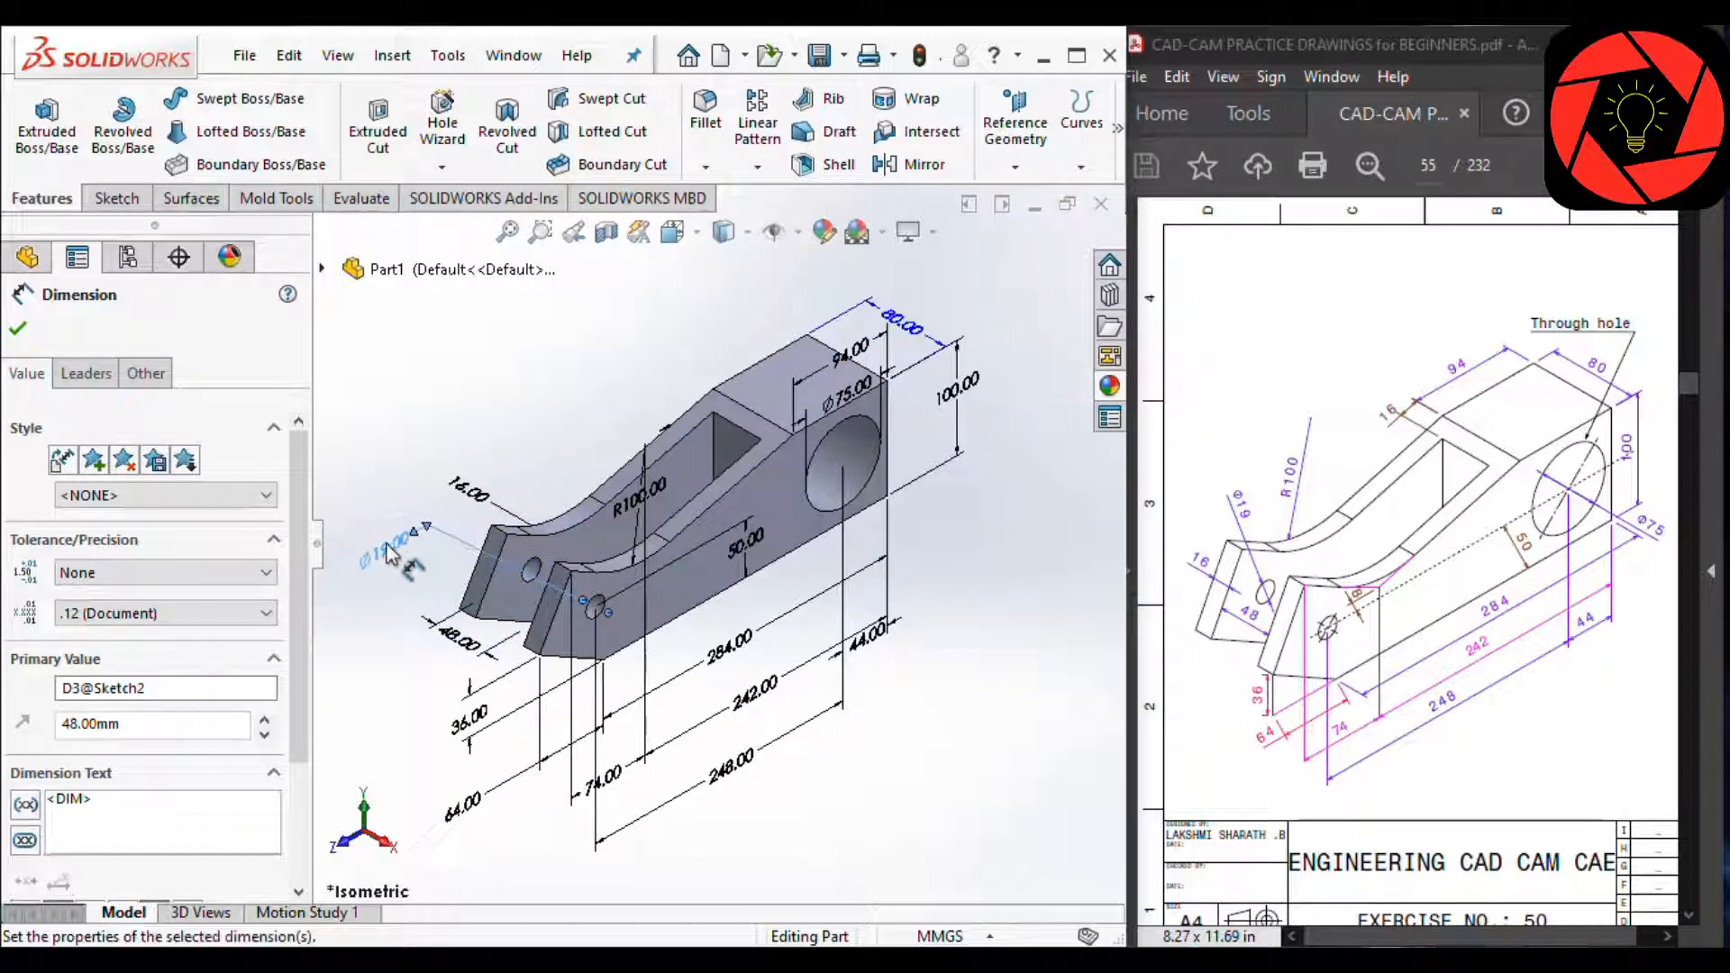
{"action": "left_click", "coordinate": [482, 721]}
{"action": "left_click", "coordinate": [867, 783]}
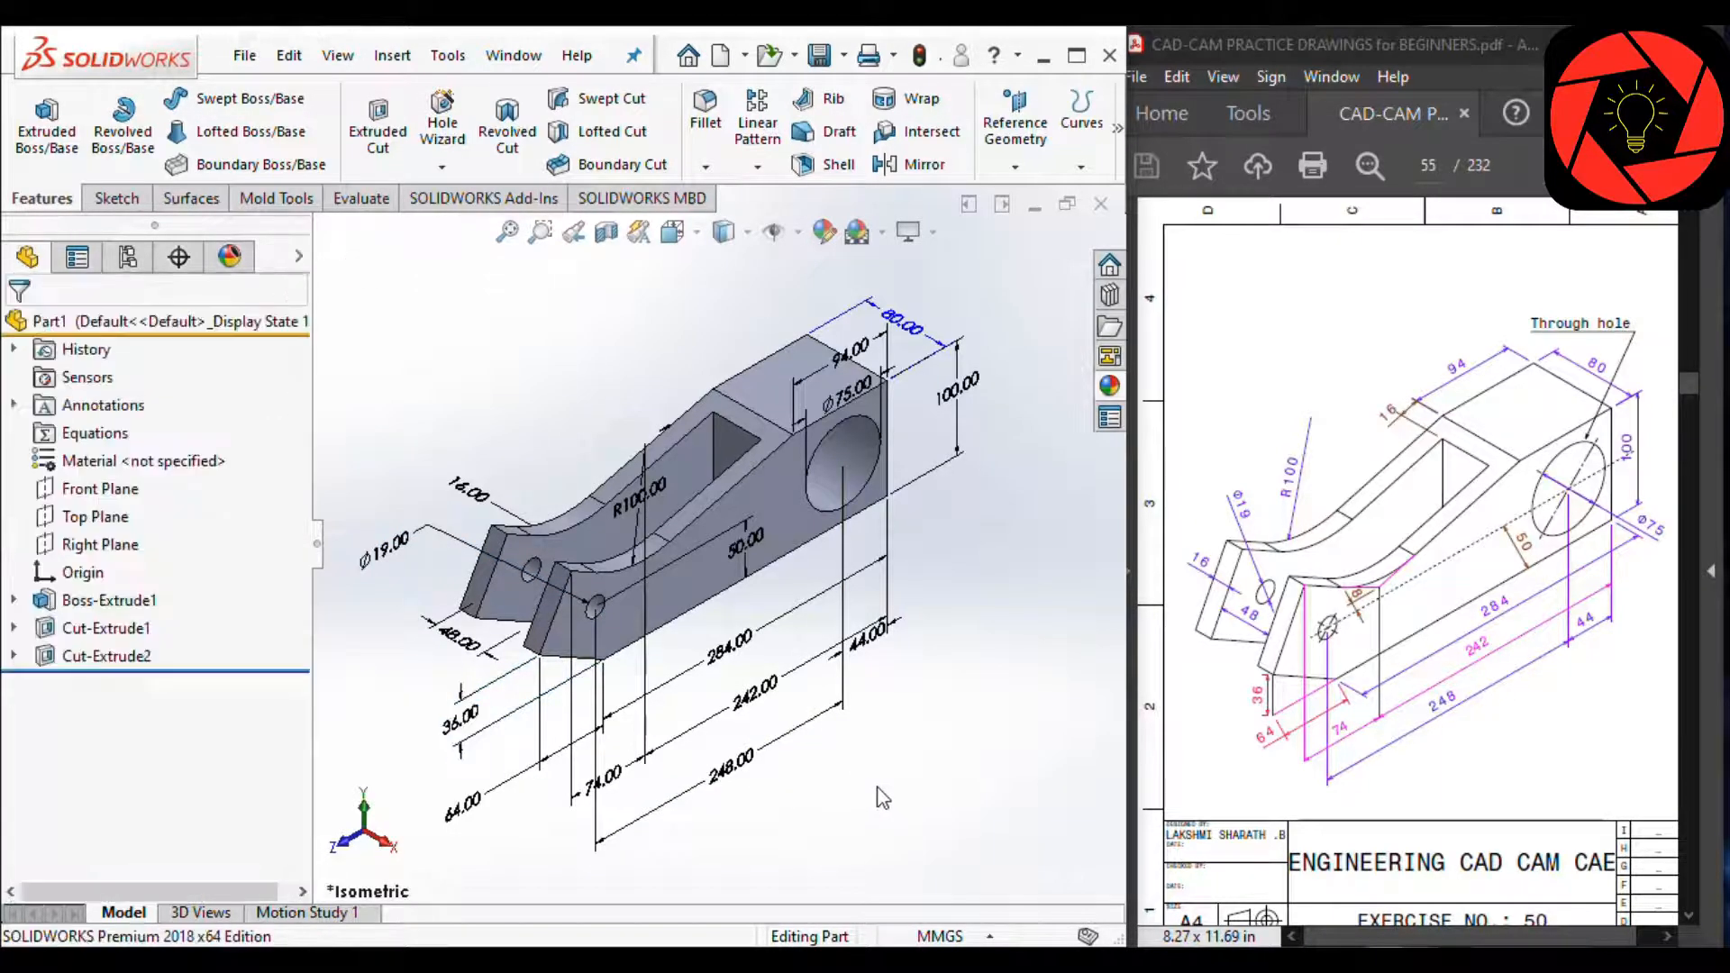
{"action": "scroll", "coordinate": [755, 629], "scroll_direction": "up", "scroll_amount": 1}
{"action": "scroll", "coordinate": [456, 557], "scroll_direction": "down", "scroll_amount": 1}
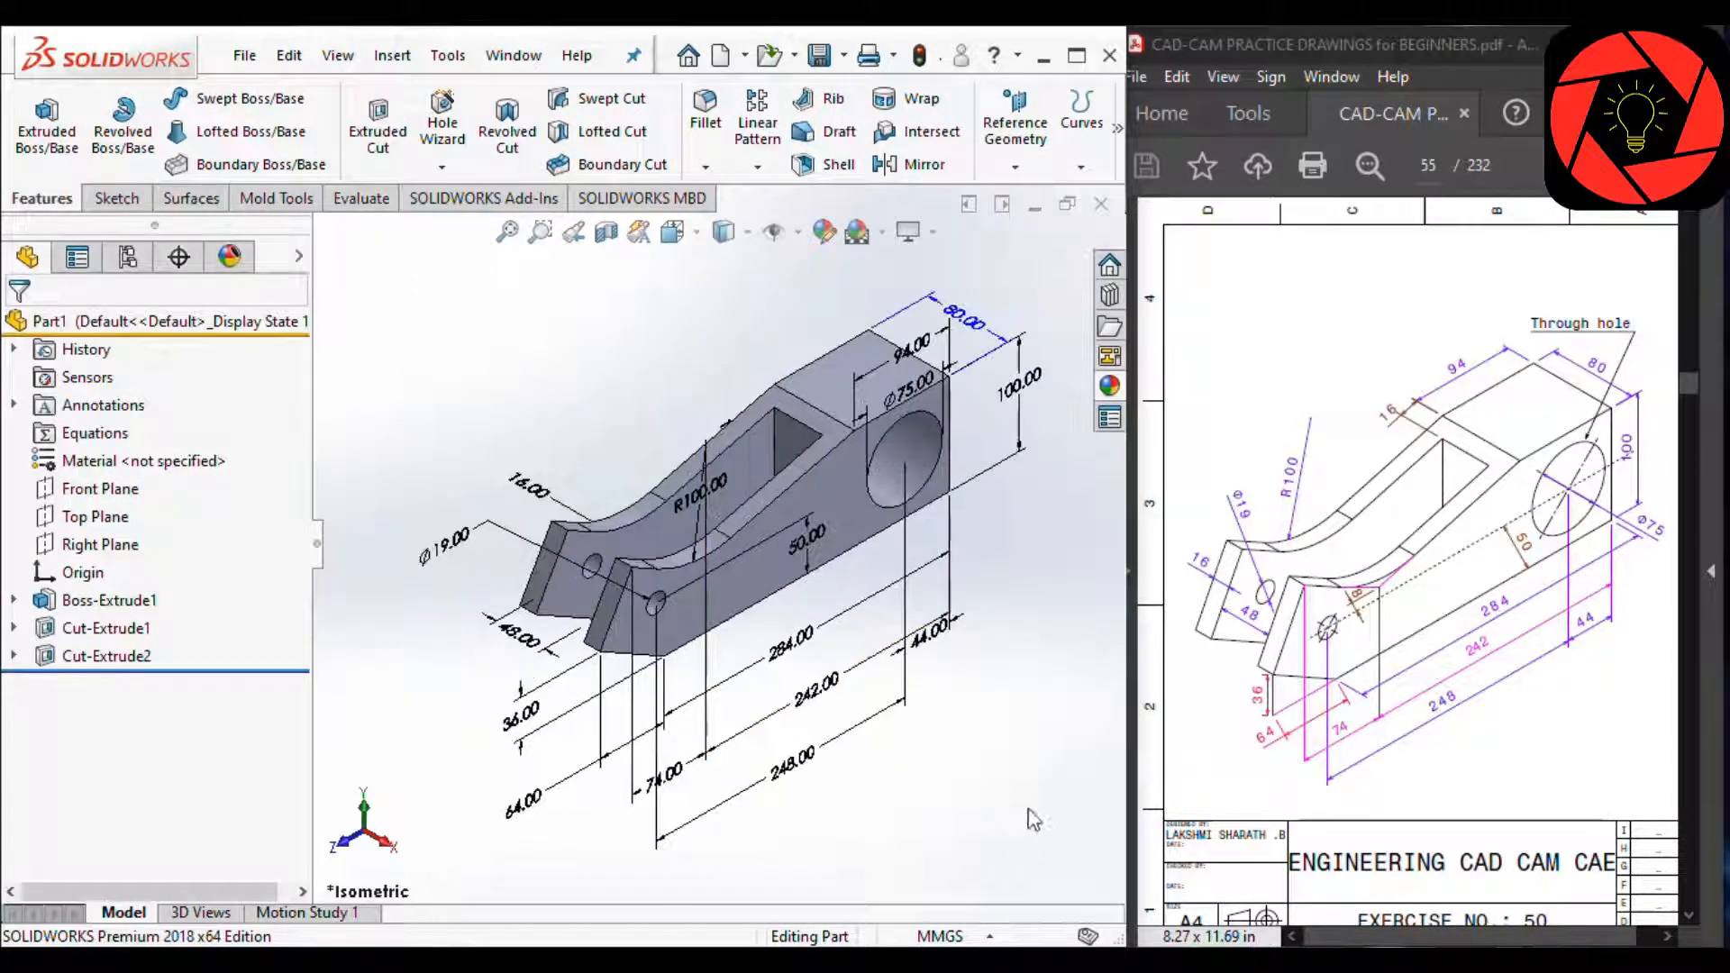